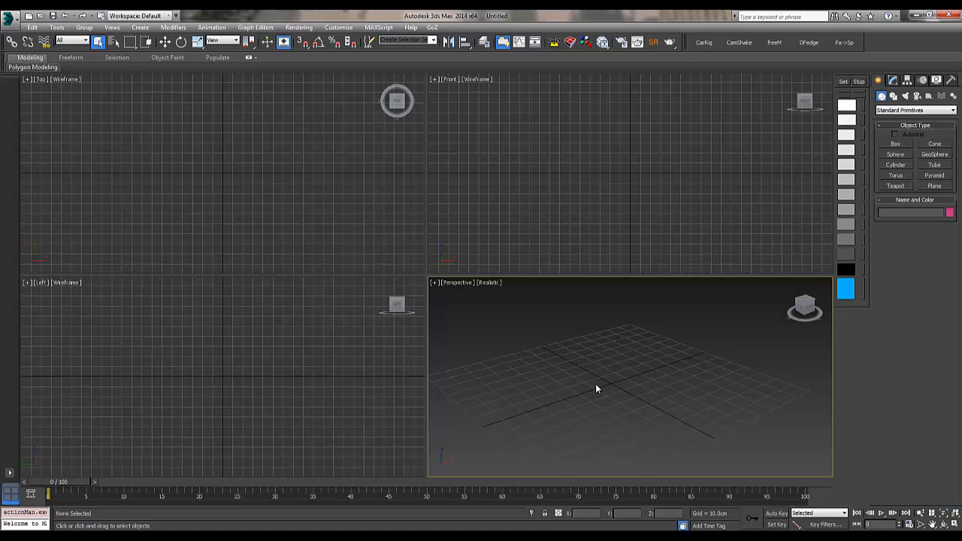
Maximize the Perspective view and create a Drag force near the far corner of the grid.
middle_drag(587, 381, 596, 385)
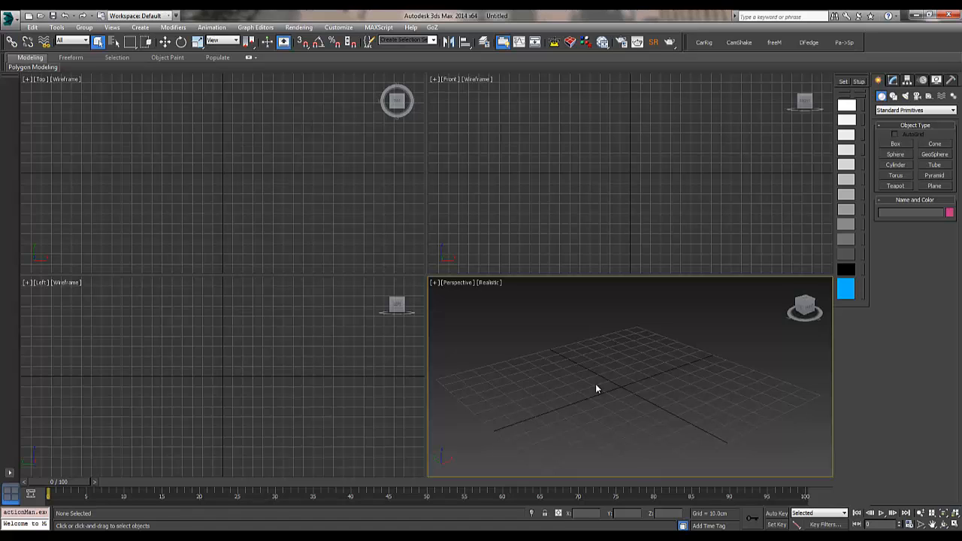
key(alt+w)
scroll(596, 388, down, 5)
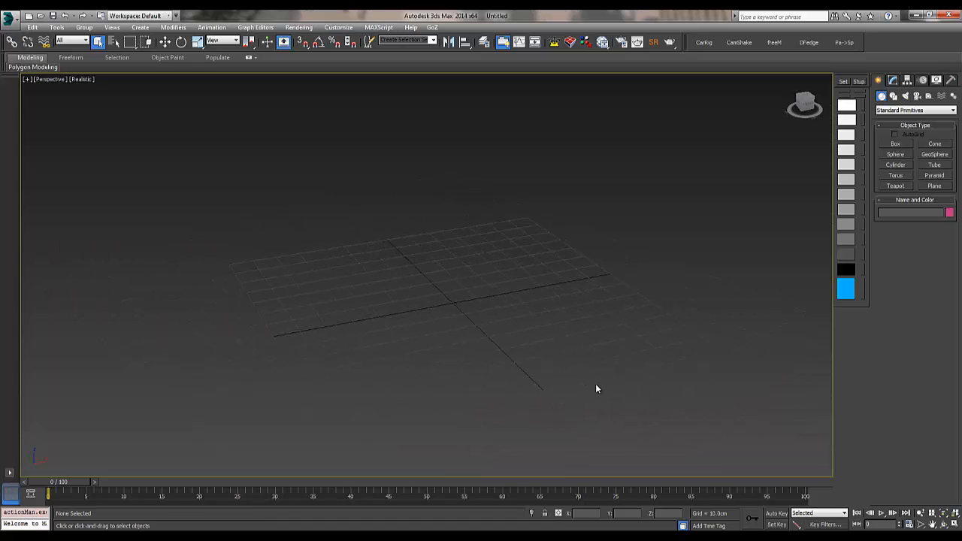
scroll(598, 388, down, 1)
alt+middle_drag(597, 389, 598, 389)
key(shift+w)
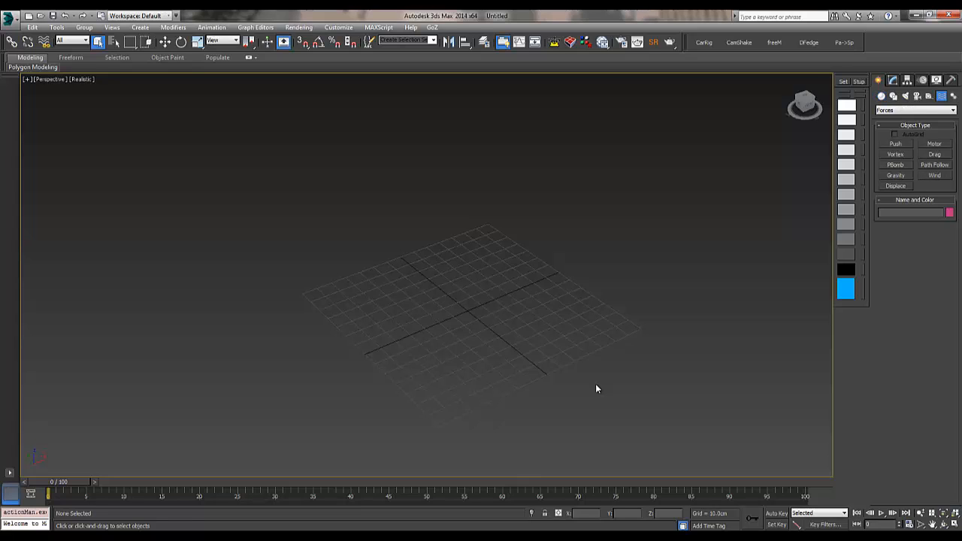
click(935, 154)
drag(486, 232, 507, 248)
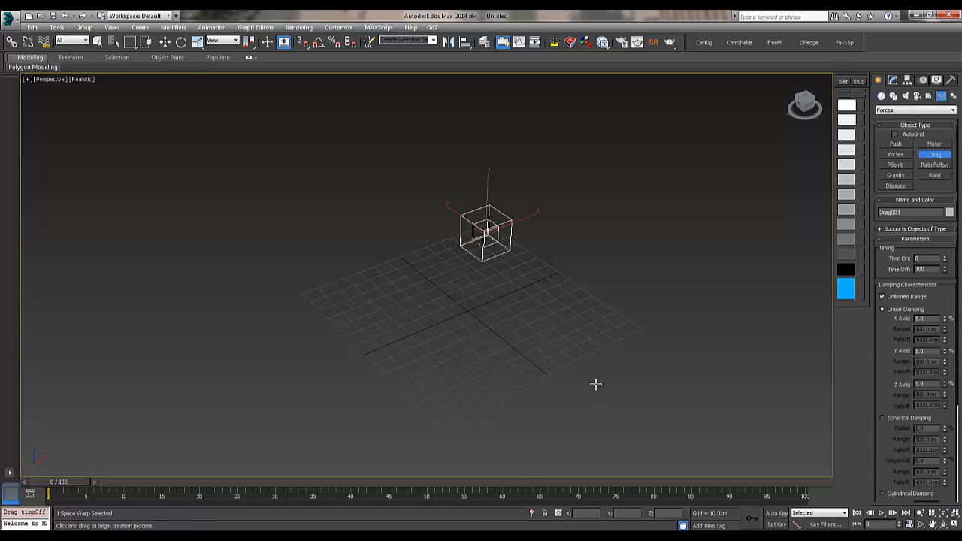
right_click(595, 384)
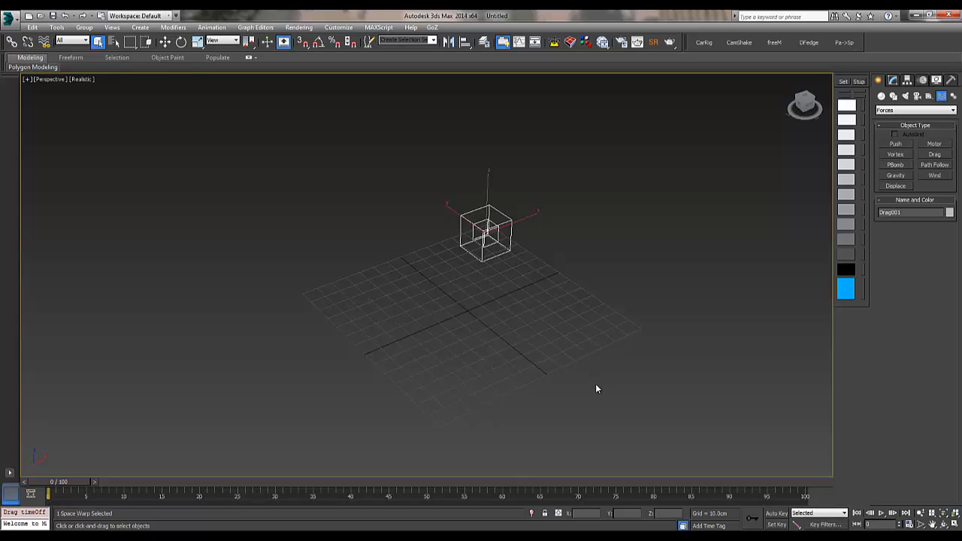
Create a Wind force and a Gravity force in a row beside the Drag force.
click(935, 175)
drag(535, 279, 618, 319)
right_click(595, 384)
click(896, 175)
right_click(595, 384)
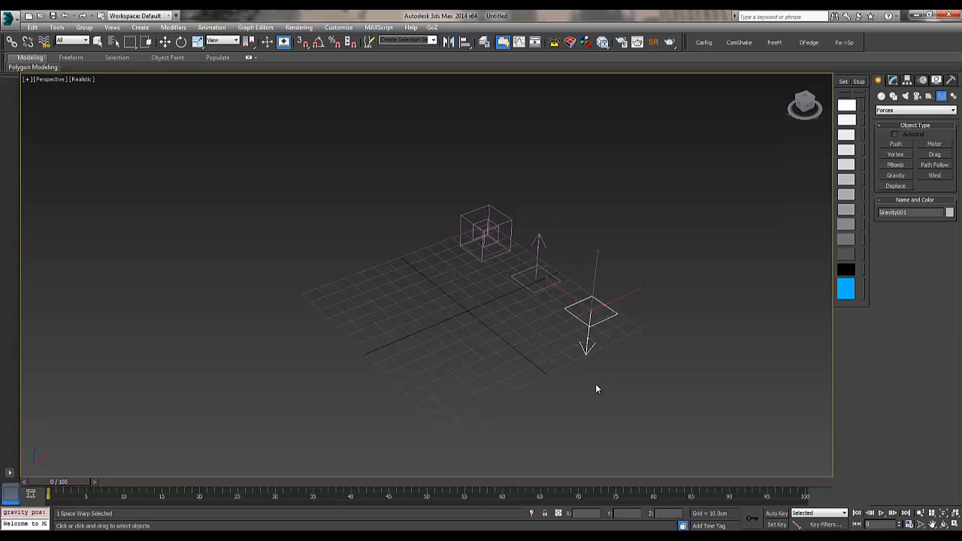
Set the Drag force's Time On to -100000 and its Time Off to 100000.
alt+middle_drag(595, 384, 596, 389)
drag(699, 295, 686, 287)
drag(730, 224, 688, 249)
click(892, 81)
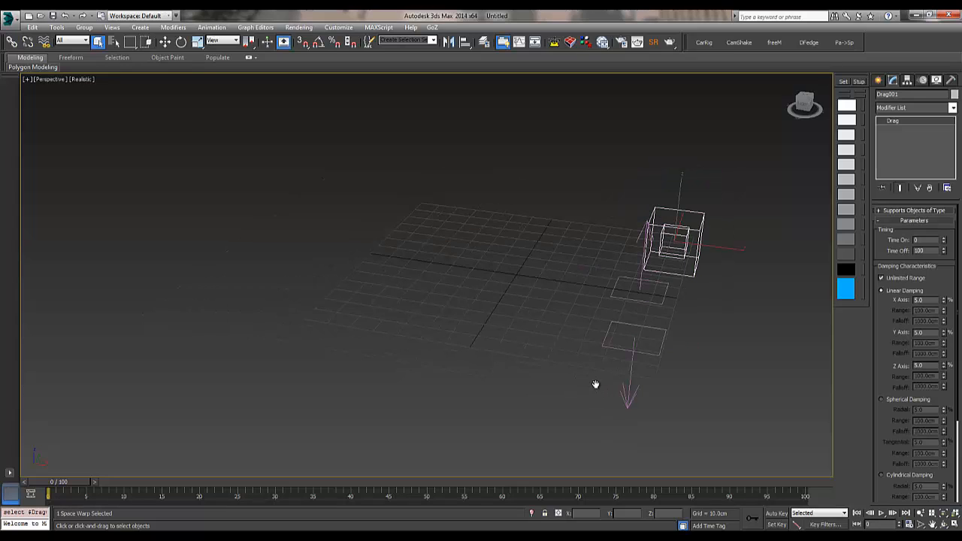
double_click(922, 241)
text(-100000)
key(Tab)
text(100000)
key(Return)
mouse_move(597, 389)
alt+middle_down()
mouse_move(676, 385)
mouse_move(586, 388)
alt+middle_up()
mouse_move(586, 389)
alt+middle_down()
mouse_move(599, 372)
mouse_move(596, 388)
alt+middle_up()
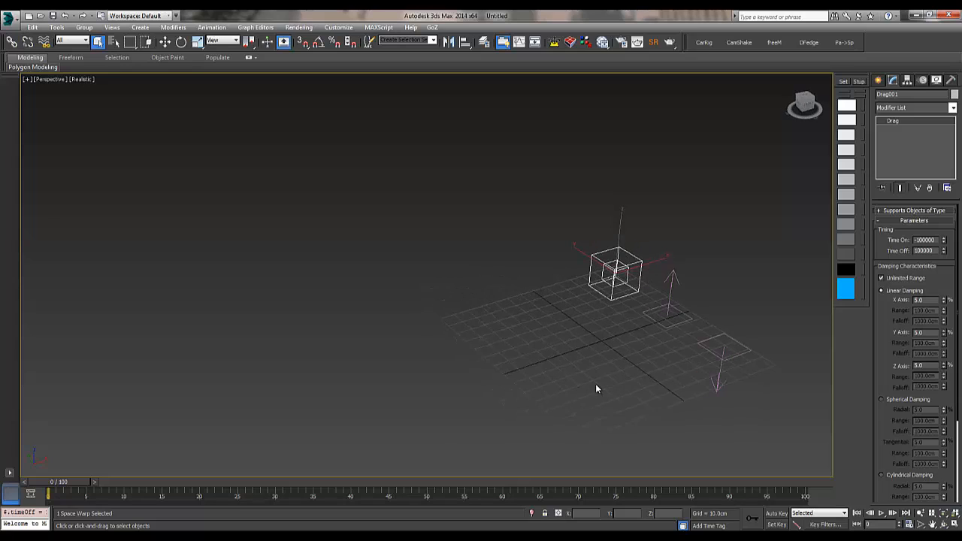
Give the Wind force a strength of 0.1, turbulence of 0.02 and scale of 0.5.
click(597, 389)
click(668, 311)
double_click(919, 239)
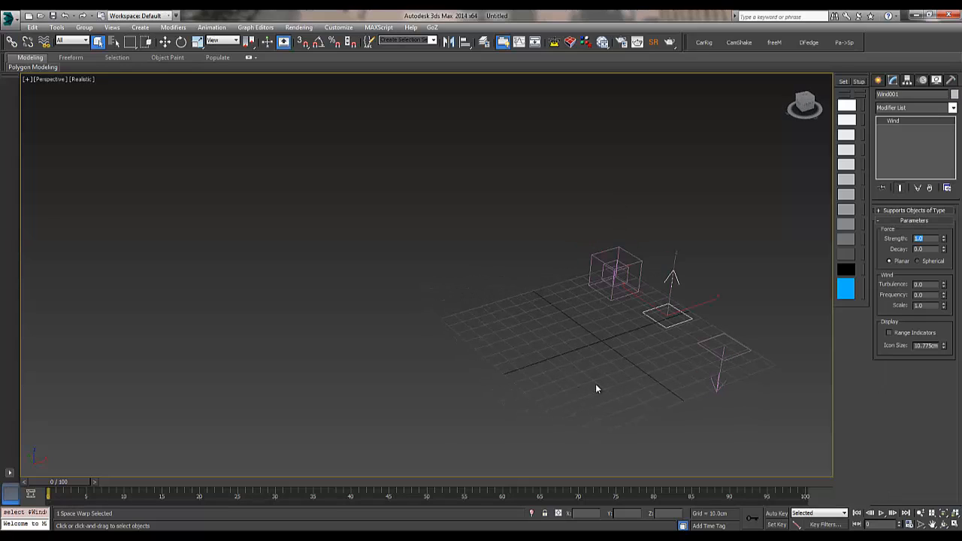
key(Return)
double_click(919, 306)
key(Return)
mouse_move(597, 388)
alt+middle_down()
mouse_move(575, 374)
mouse_move(596, 388)
alt+middle_up()
scroll(597, 389, up, 2)
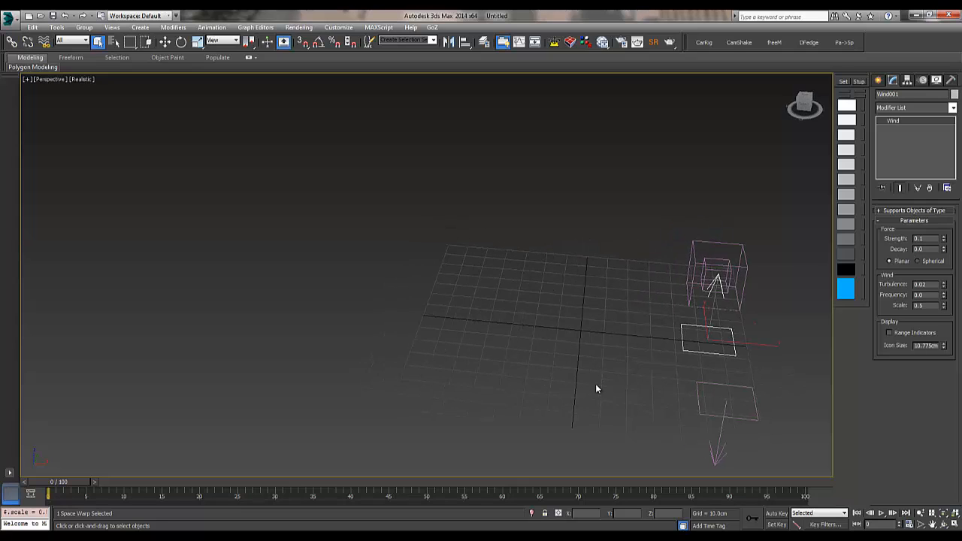
Open Particle View and create a Standard Flow particle system.
key(6)
right_click(154, 97)
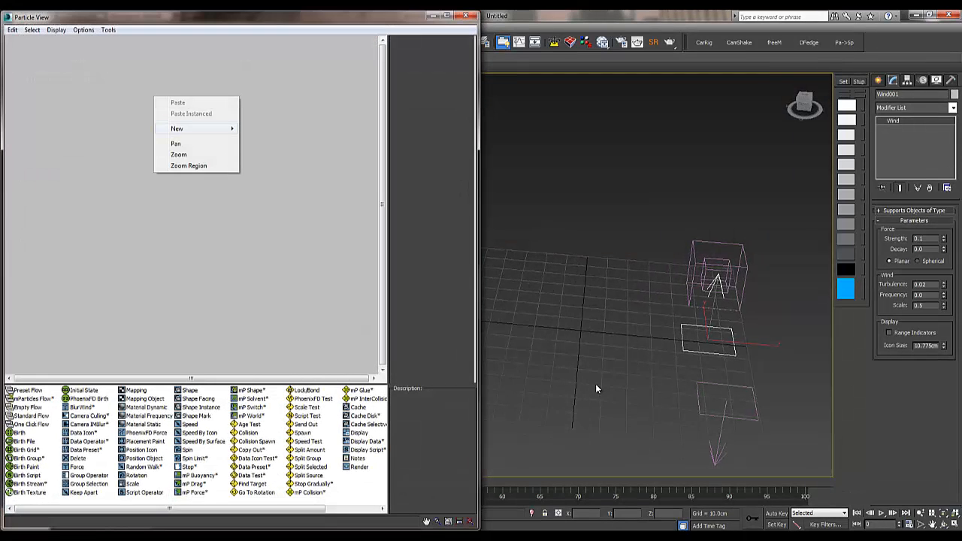
mouse_move(188, 129)
mouse_move(274, 129)
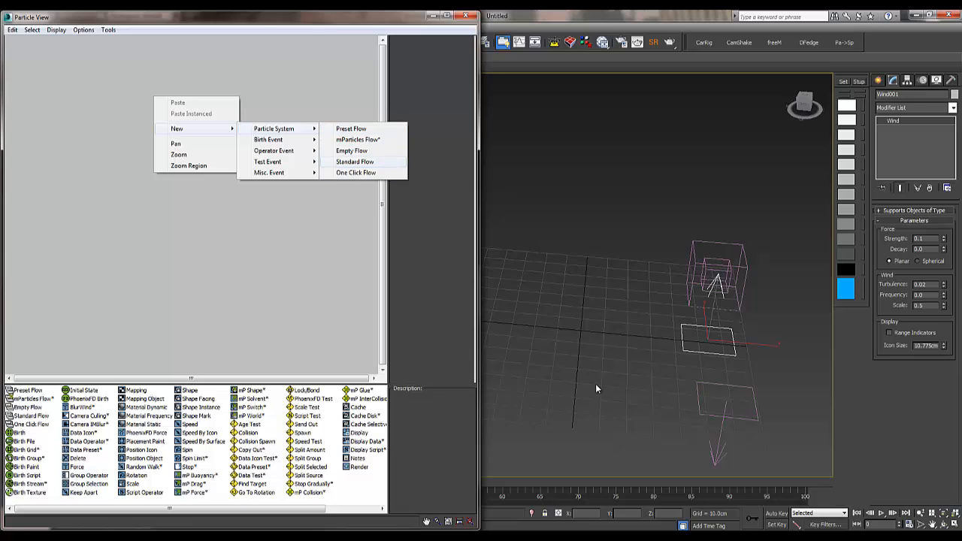
click(355, 162)
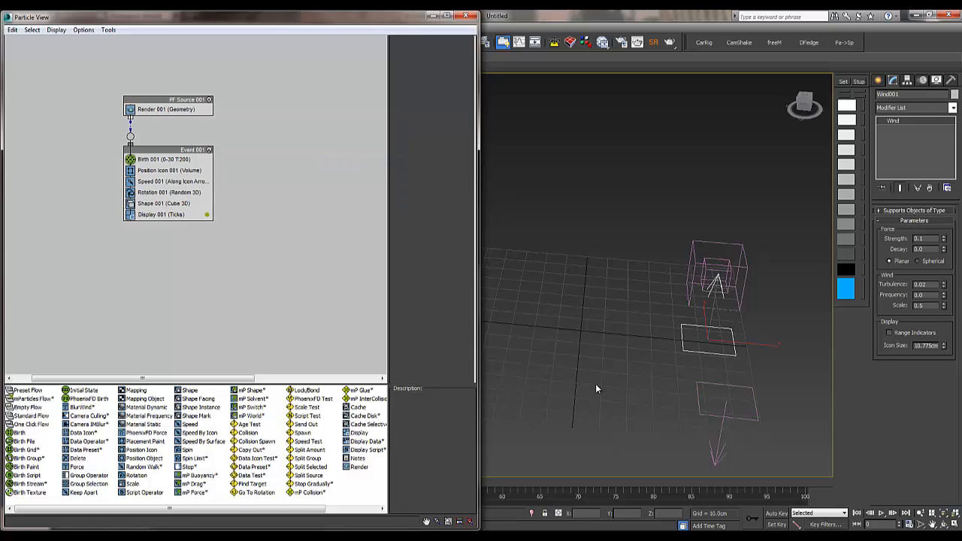
Set the particle speed to 50 cm in the Speed operator and replay the animation from the start.
click(165, 171)
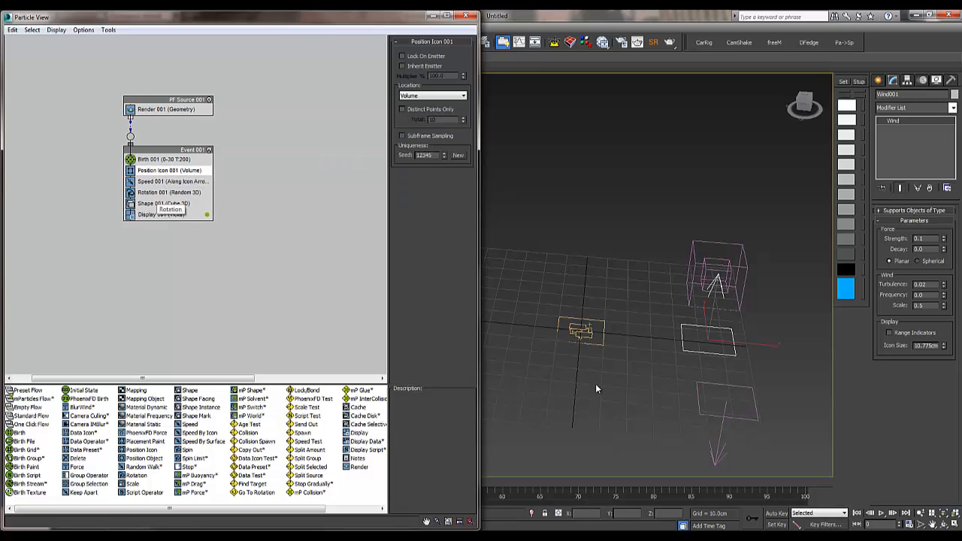
click(165, 181)
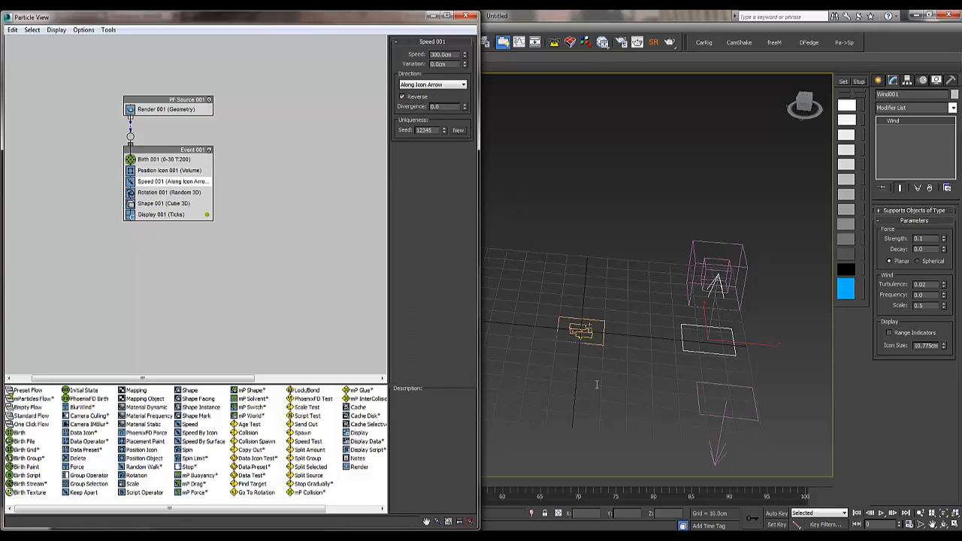
key(/)
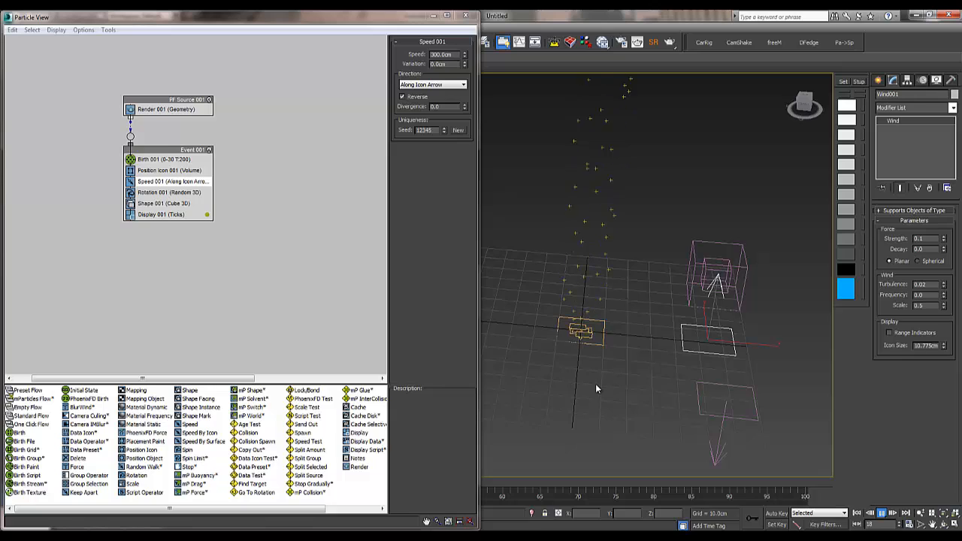
double_click(442, 54)
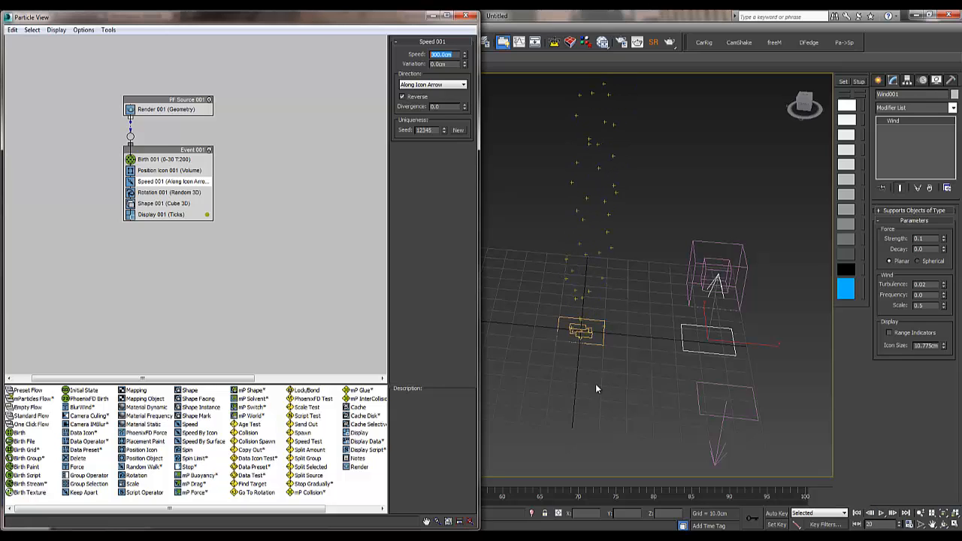
text(50)
key(Return)
click(857, 513)
key(/)
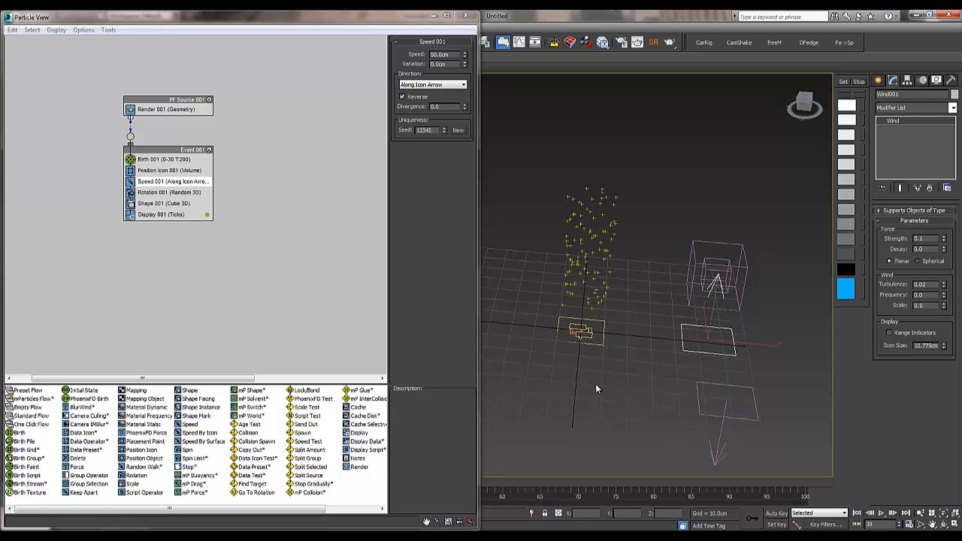
Set the Birth operator's Emit Stop to 200 and its Amount to 20.
click(166, 159)
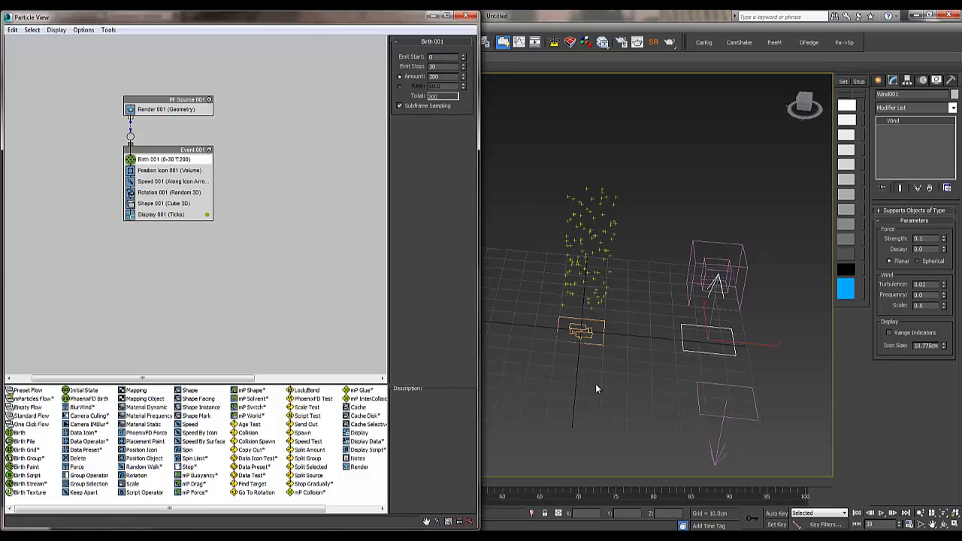
double_click(434, 66)
key(Tab)
text(20)
key(Return)
Extend the animation range to frames 0–200 and shorten the Particle View window to uncover the timeline.
ctrl+alt+right_drag(612, 494, 404, 494)
ctrl+alt+right_drag(726, 495, 691, 497)
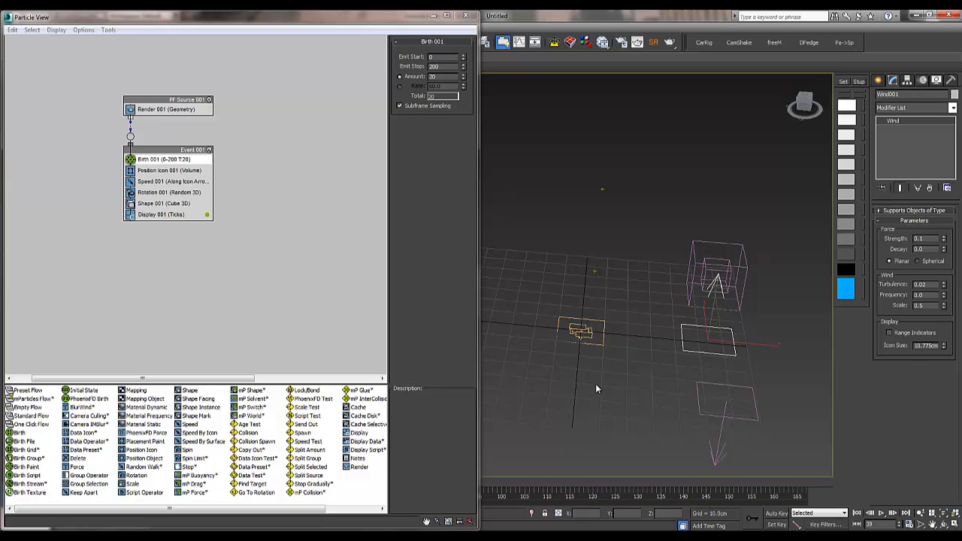
ctrl+alt+drag(701, 497, 578, 492)
drag(596, 384, 598, 388)
ctrl+alt+drag(269, 497, 376, 486)
ctrl+alt+right_drag(722, 495, 593, 500)
drag(421, 450, 421, 481)
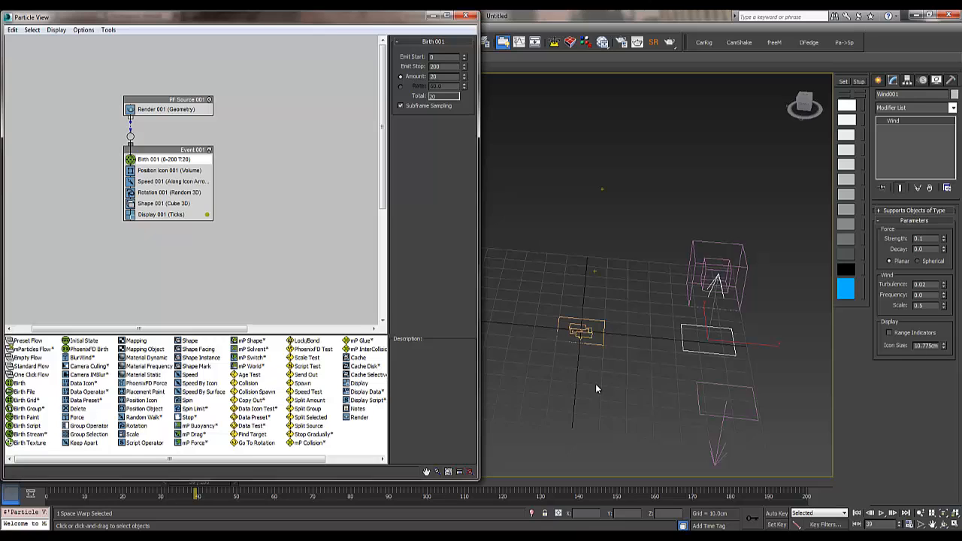
Preview the particle emission from the start, and set the PF Source viewport quantity multiplier to 100%.
key(Home)
key(slash)
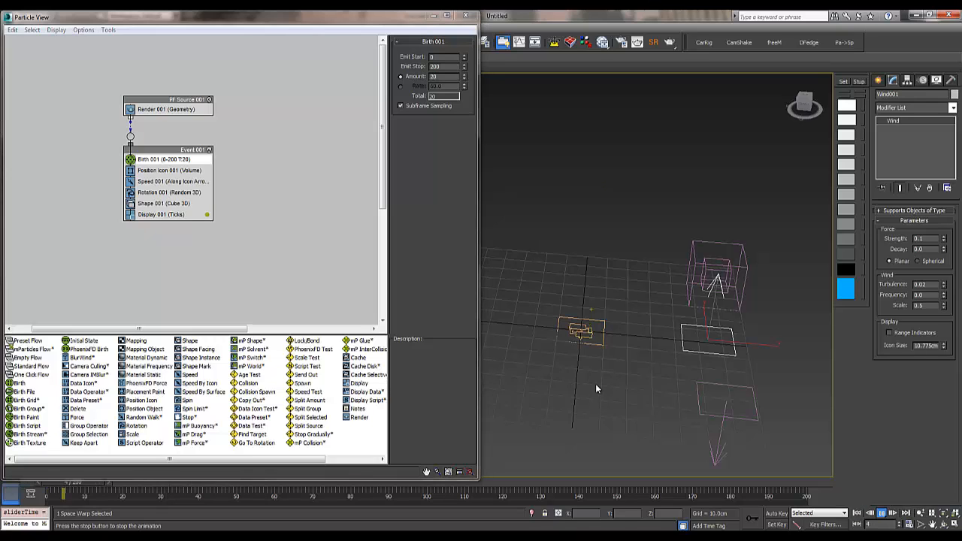
key(slash)
key(6)
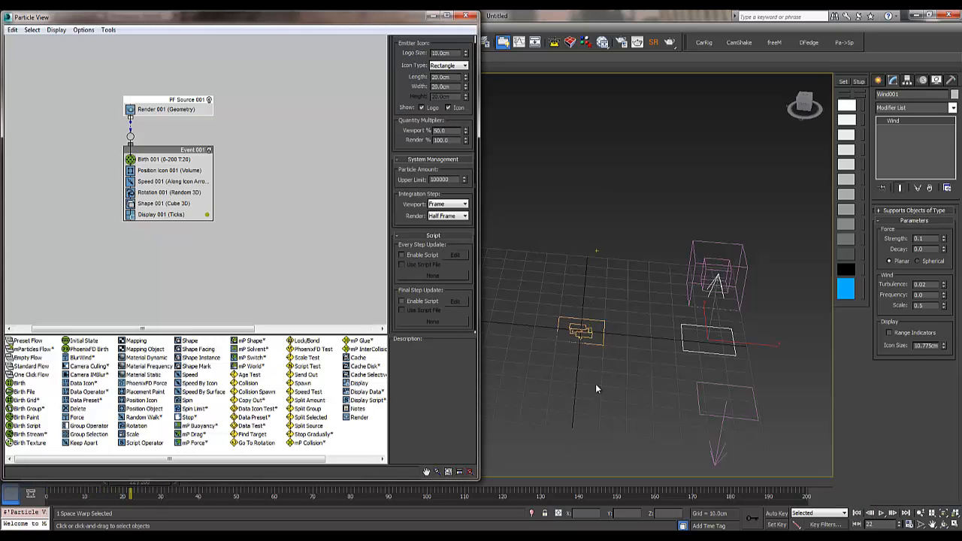
double_click(440, 131)
text(100)
Set the PF Source viewport integration step to Half Frame and its particle upper limit to 100000000.
click(449, 204)
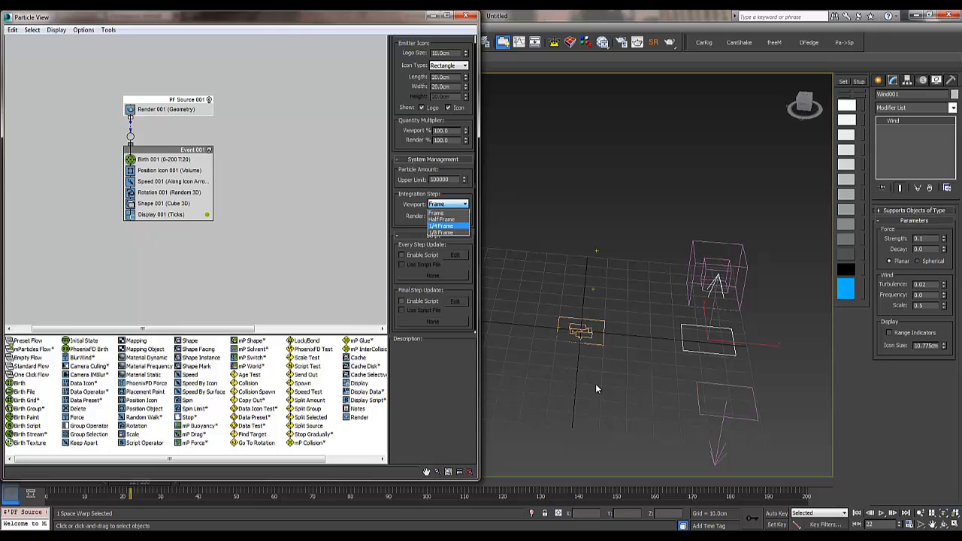
click(442, 219)
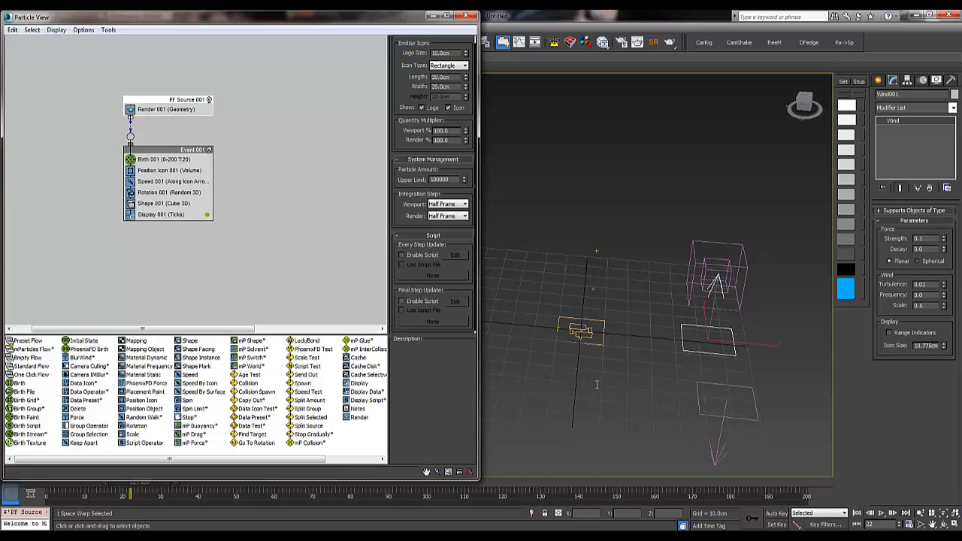
text(000)
key(Return)
Change the emitter icon to a circle with a diameter of about 55.4 cm, and play the animation to check the spread.
click(449, 65)
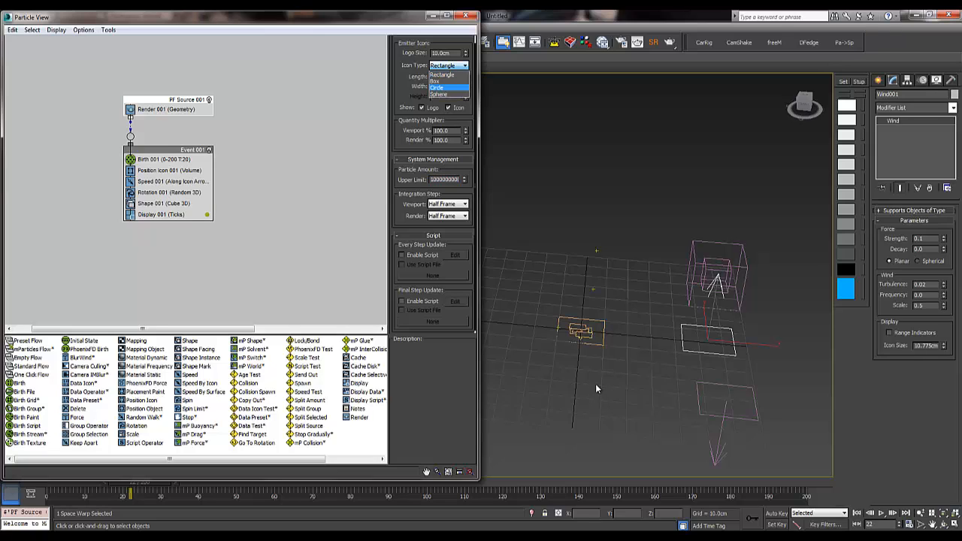
click(447, 88)
drag(465, 53, 465, 28)
key(ctrl+z)
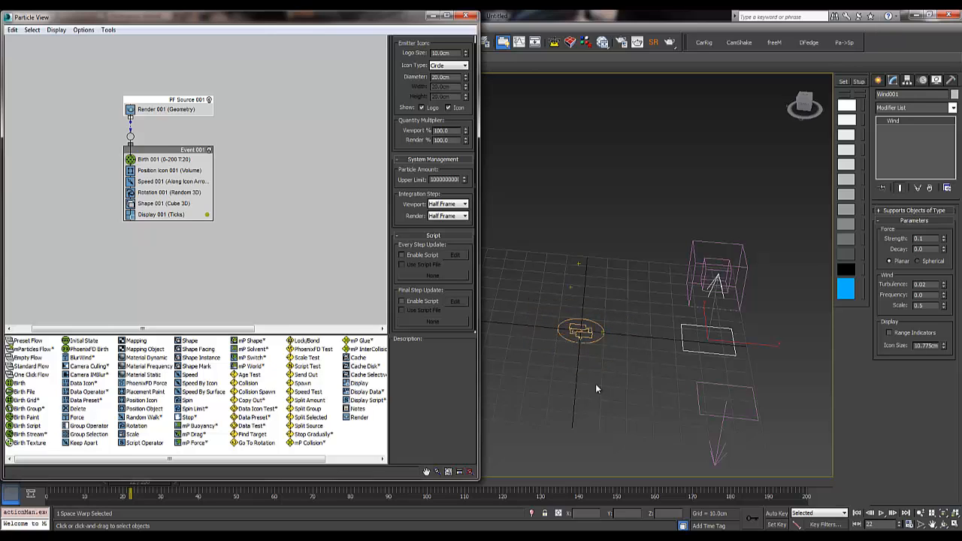
drag(465, 76, 465, 58)
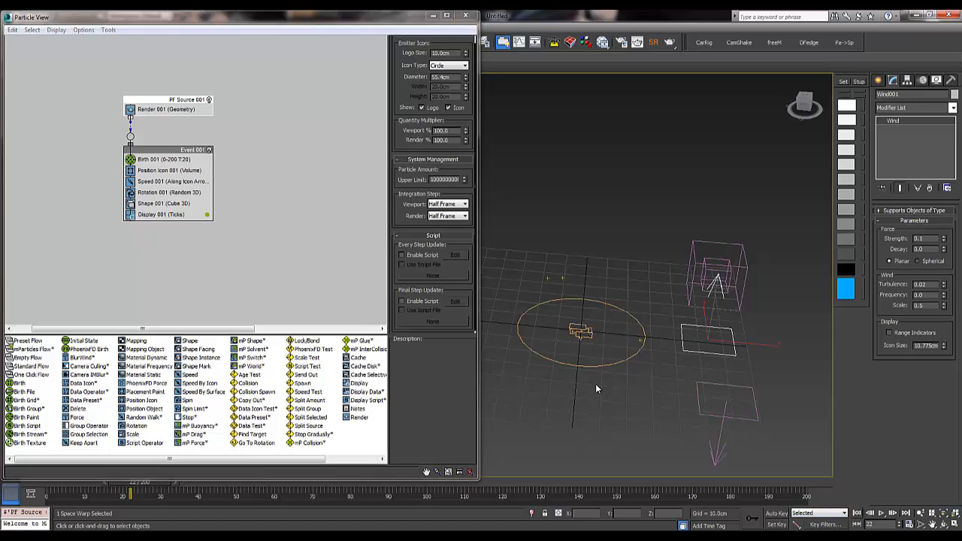
click(856, 512)
click(881, 513)
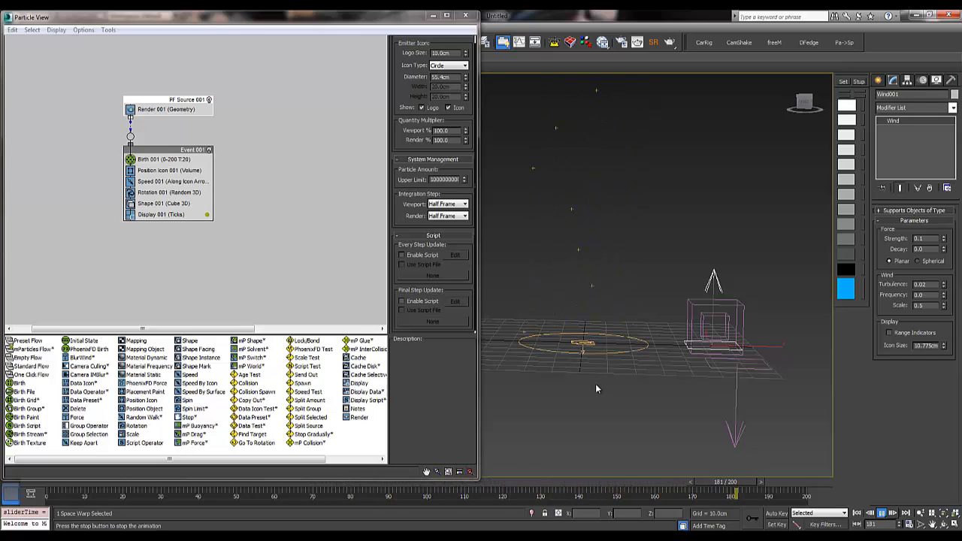
key(slash)
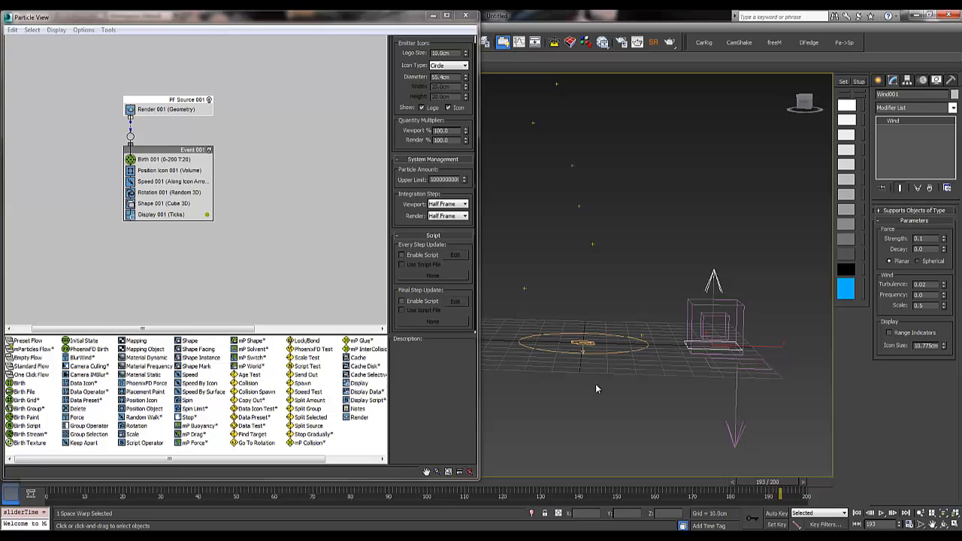
Set the Speed operator to 30 cm with a variation of 5 cm and preview the particle motion.
click(173, 182)
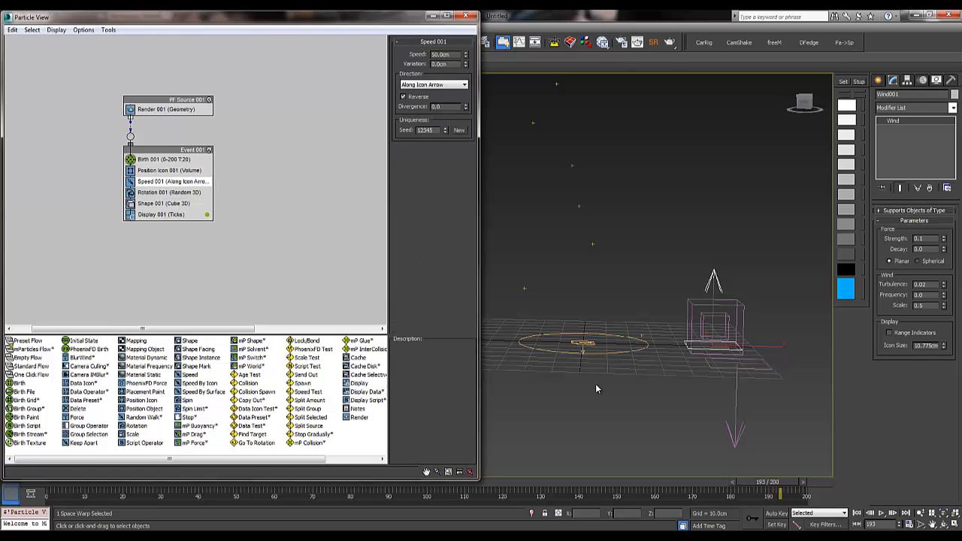
double_click(441, 55)
text(30)
key(Return)
key(Tab)
text(5)
key(Return)
key(slash)
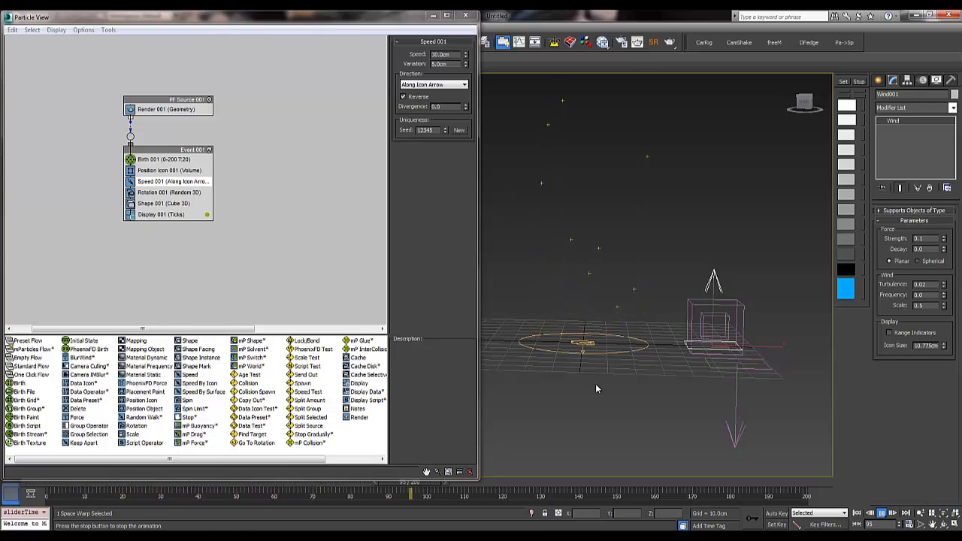
key(slash)
Append a Force operator to the end of Event 001.
middle_drag(597, 389, 605, 398)
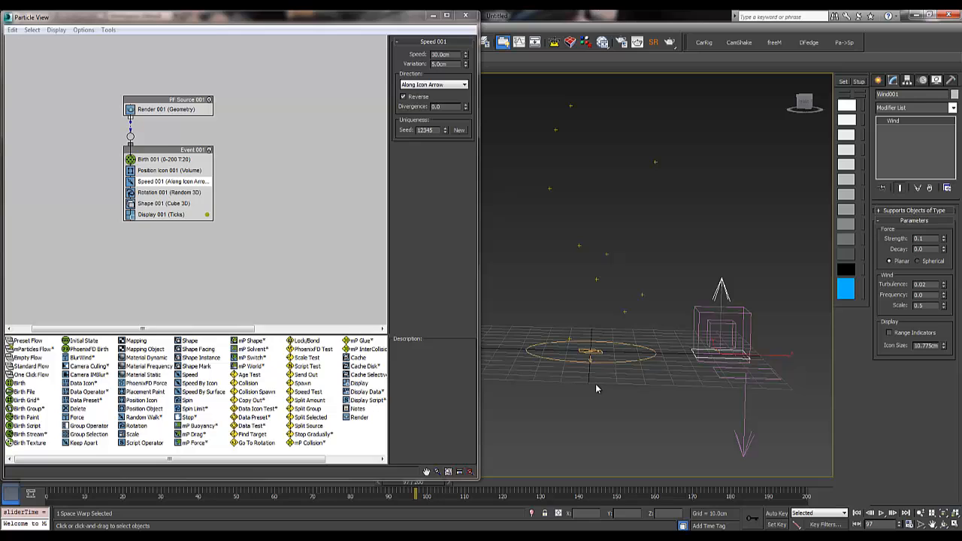
right_click(170, 171)
mouse_move(198, 186)
mouse_move(270, 197)
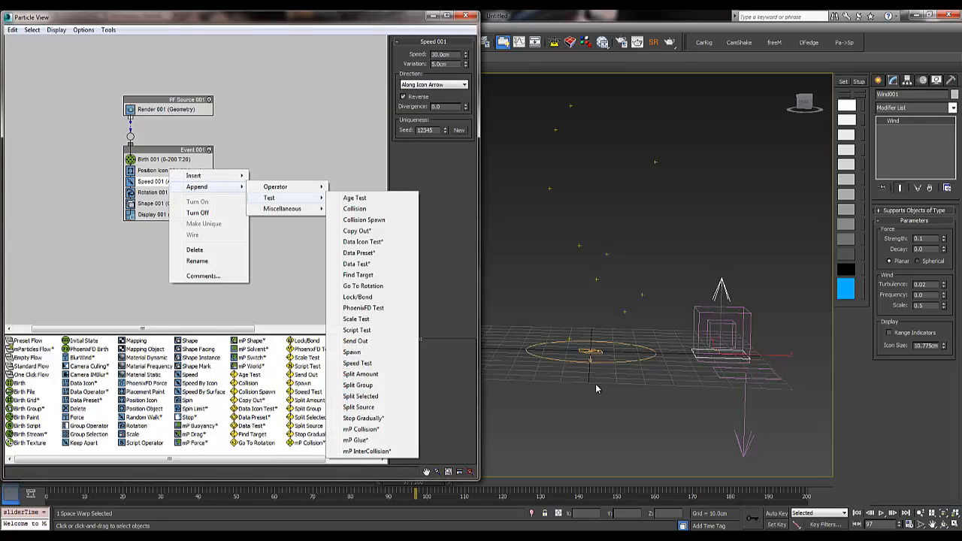
click(357, 181)
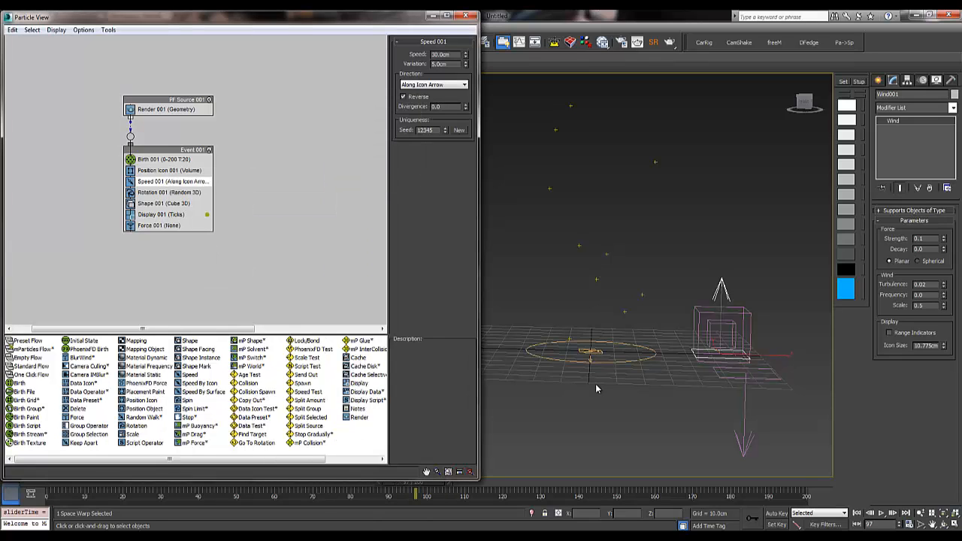
Move the Force operator within Event 001 so it sits directly below the Speed operator.
drag(163, 226, 168, 170)
click(168, 181)
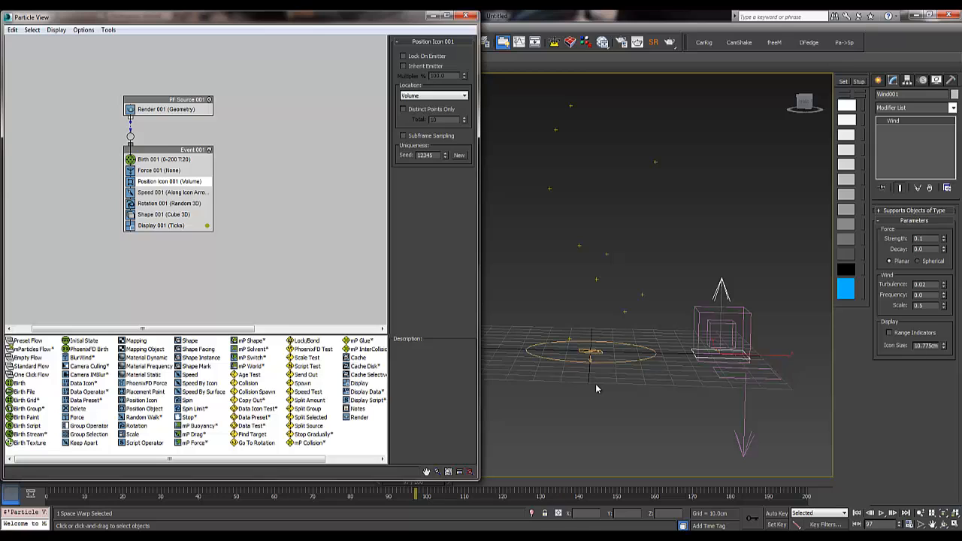
click(167, 171)
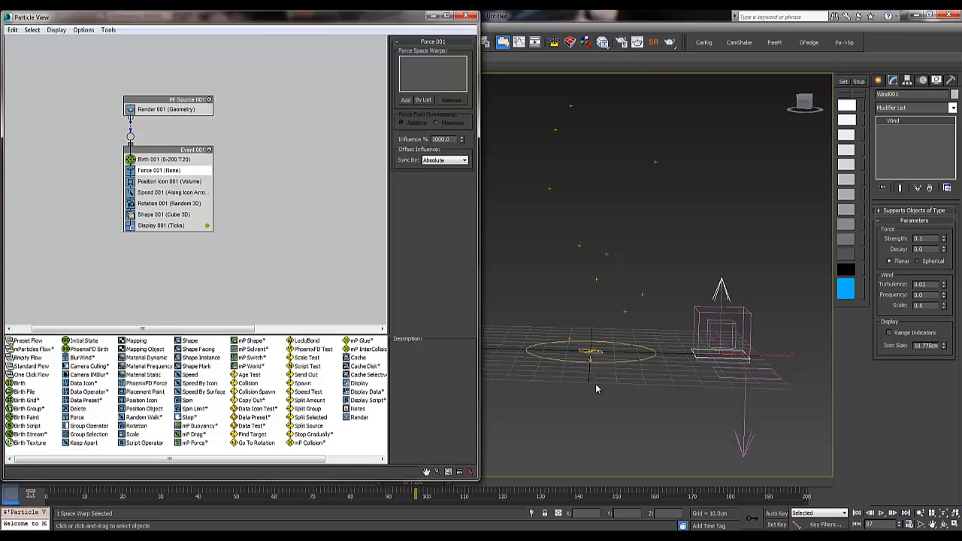
drag(168, 171, 167, 197)
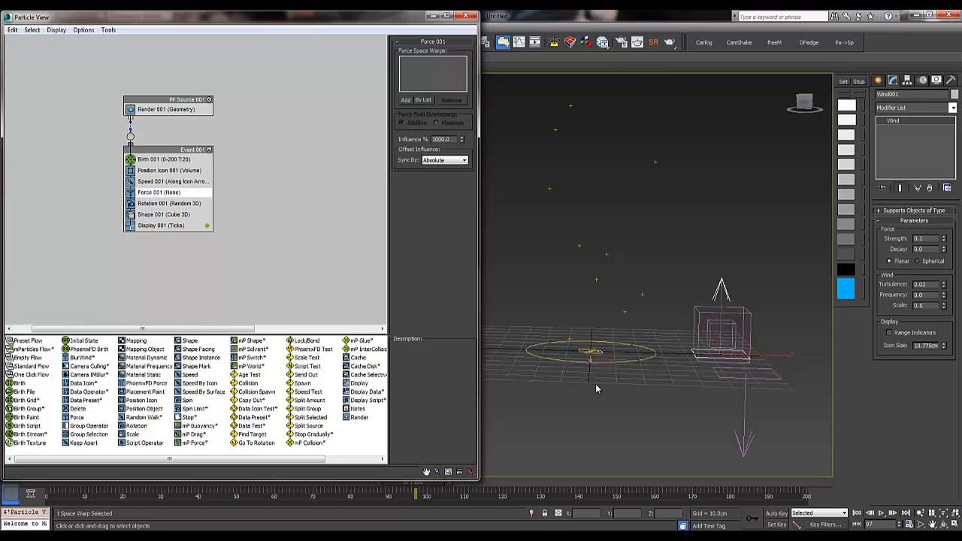
Add the Drag001 space warp to the Force operator and play the animation from the start.
click(405, 100)
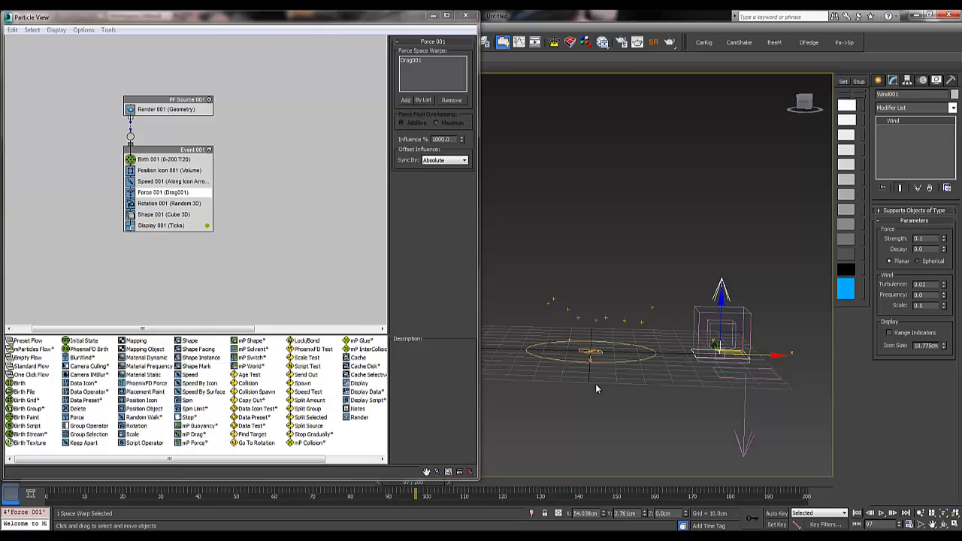
key(Home)
key(slash)
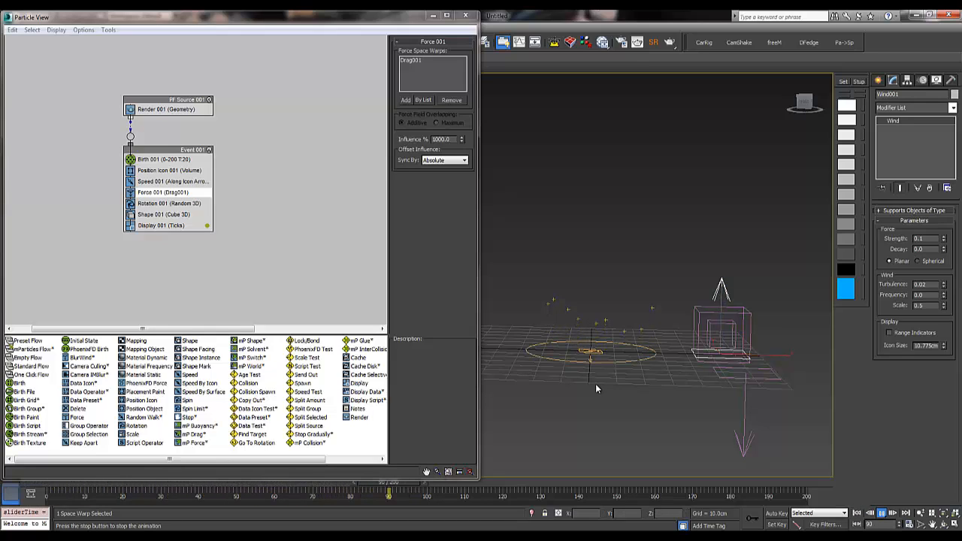
key(slash)
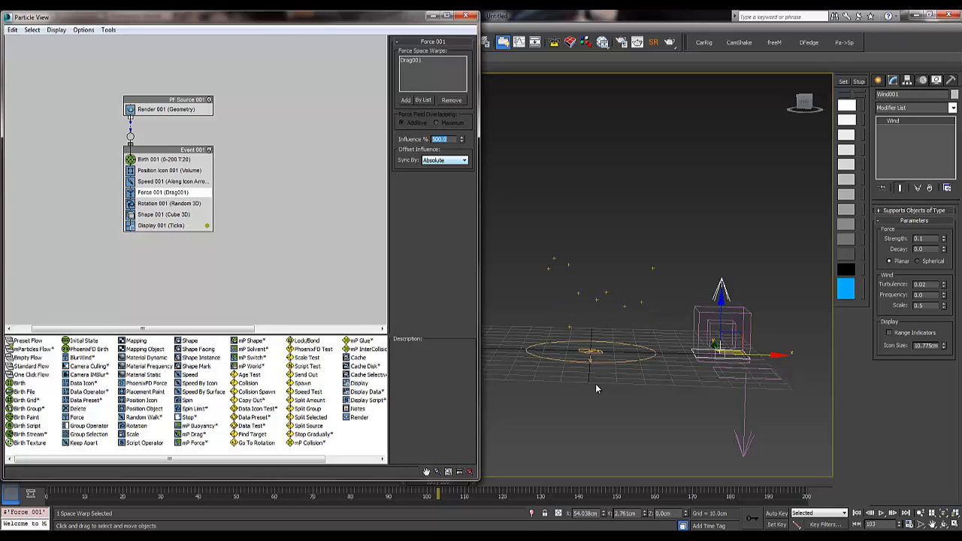
Try a Force operator influence of 500% and preview the particle motion.
middle_click(598, 389)
key(slash)
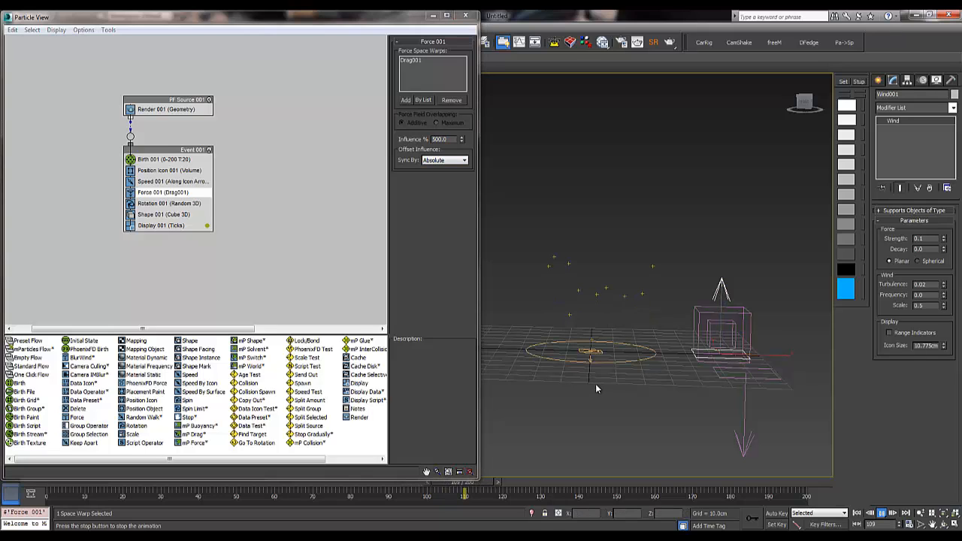
key(slash)
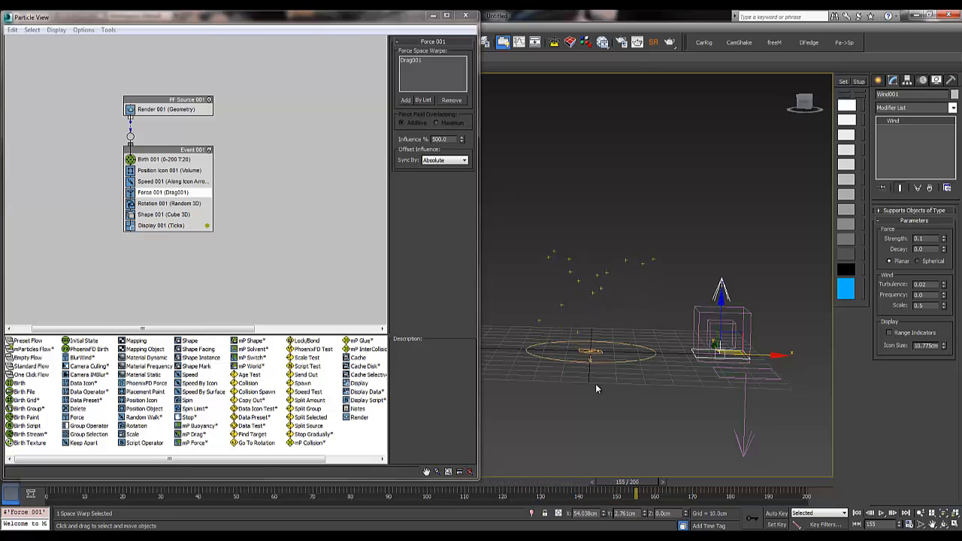
Add the Wind001 space warp to the Force operator and preview its effect on the particles.
click(406, 100)
click(595, 384)
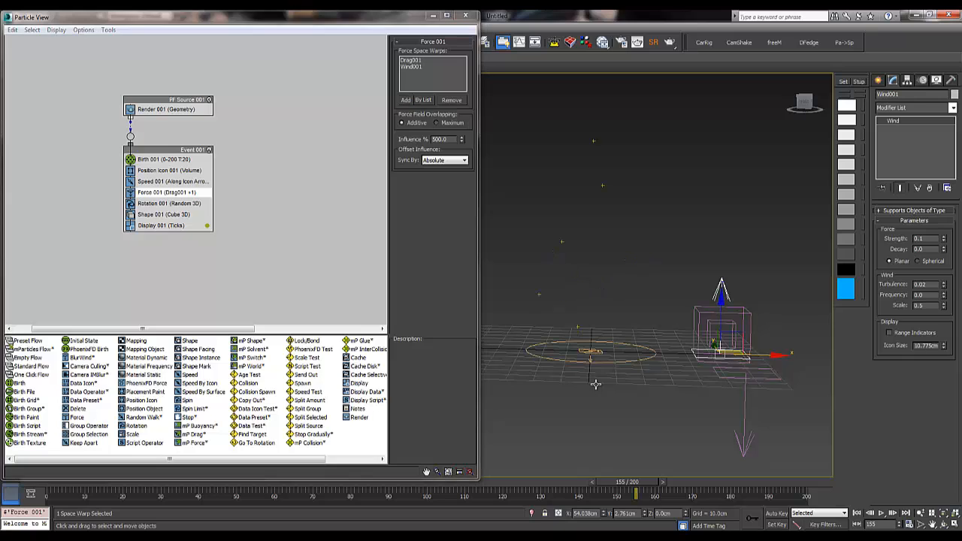
key(slash)
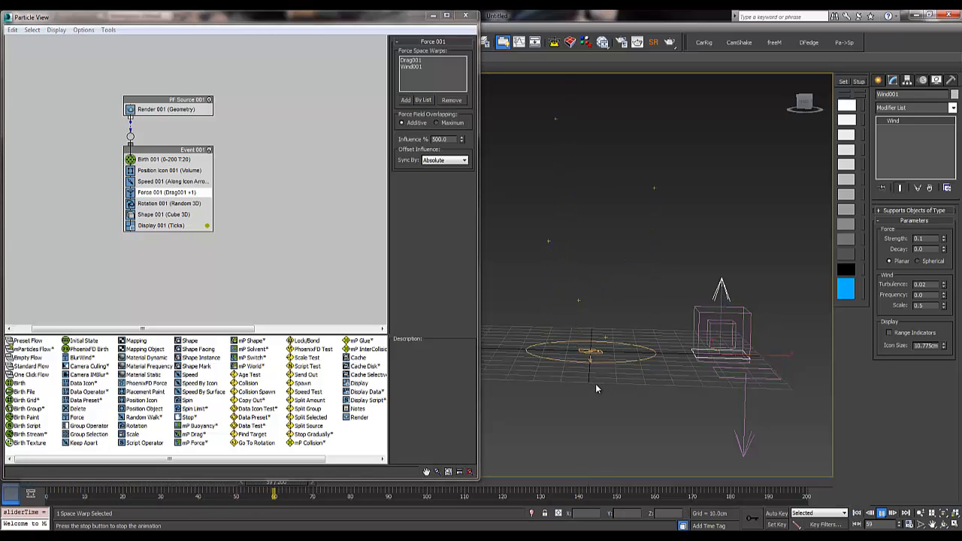
key(slash)
Set the Force operator's influence to 1000% and replay the animation from the first frame.
key(6)
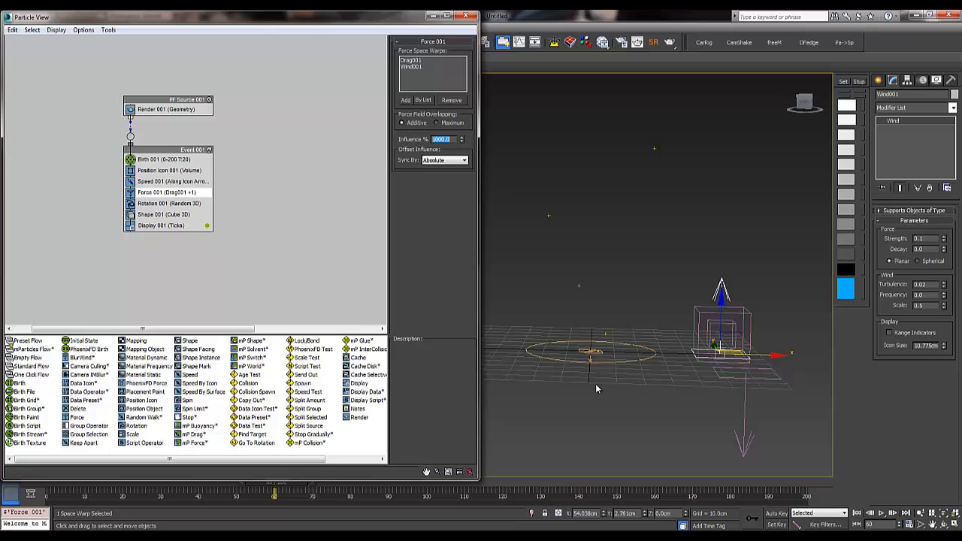
middle_click(597, 389)
key(Home)
key(slash)
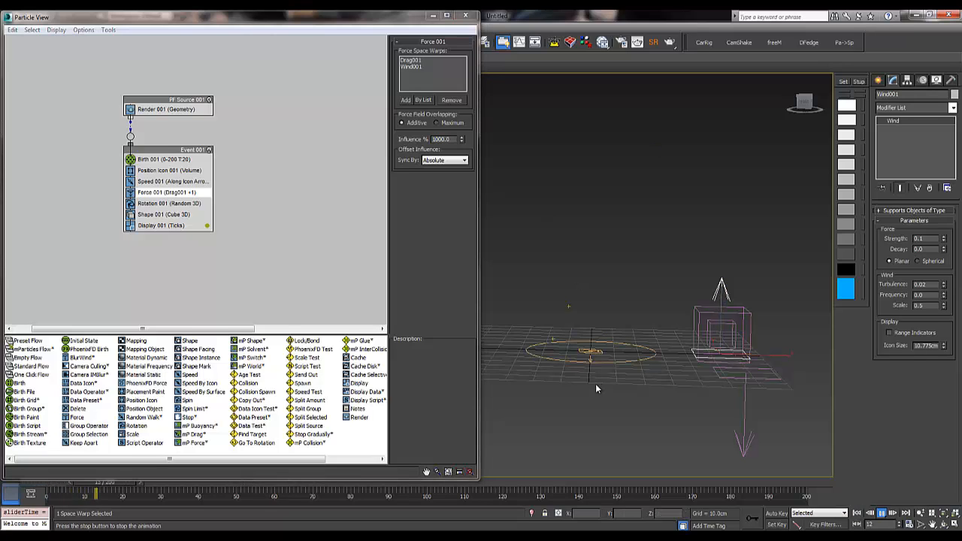
key(slash)
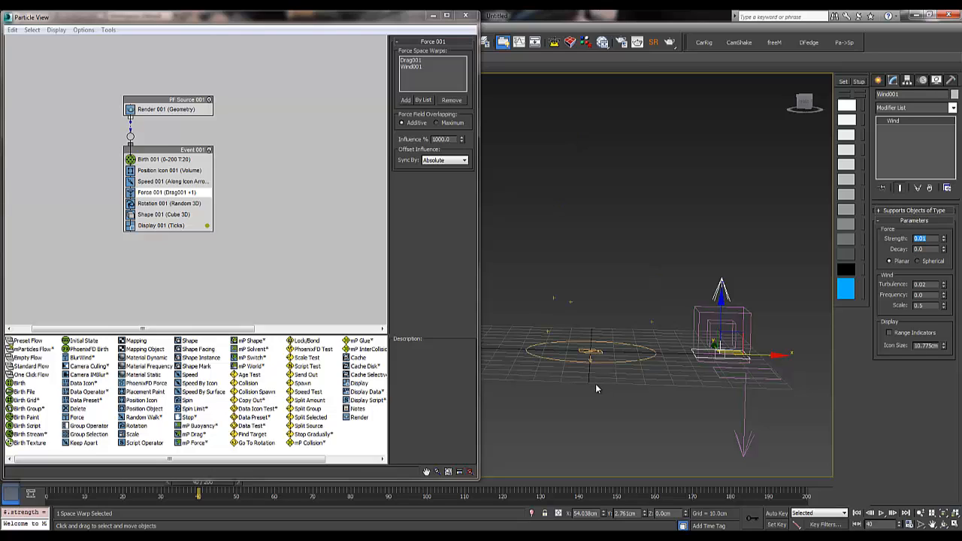
Set the Wind001 strength to 0.01 and replay the animation from the start.
key(Home)
key(slash)
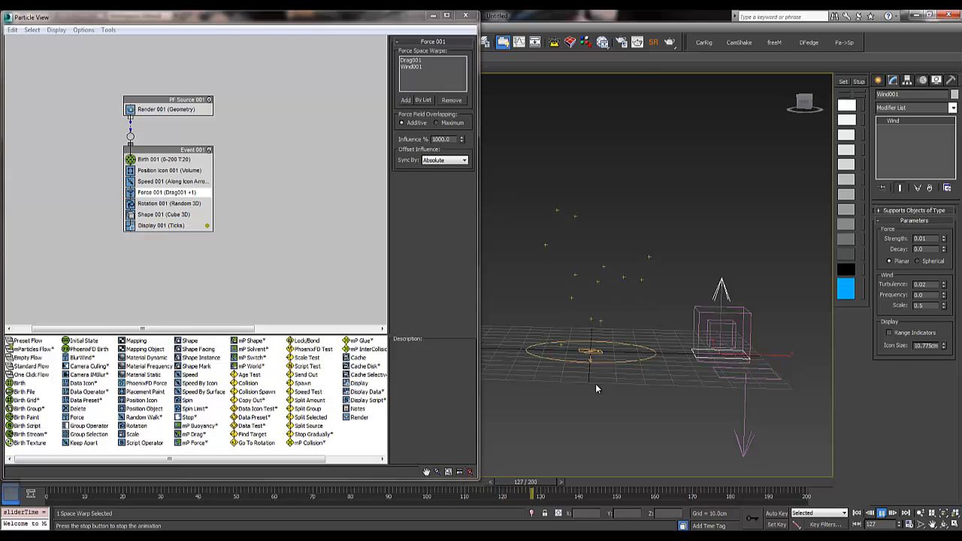
key(/)
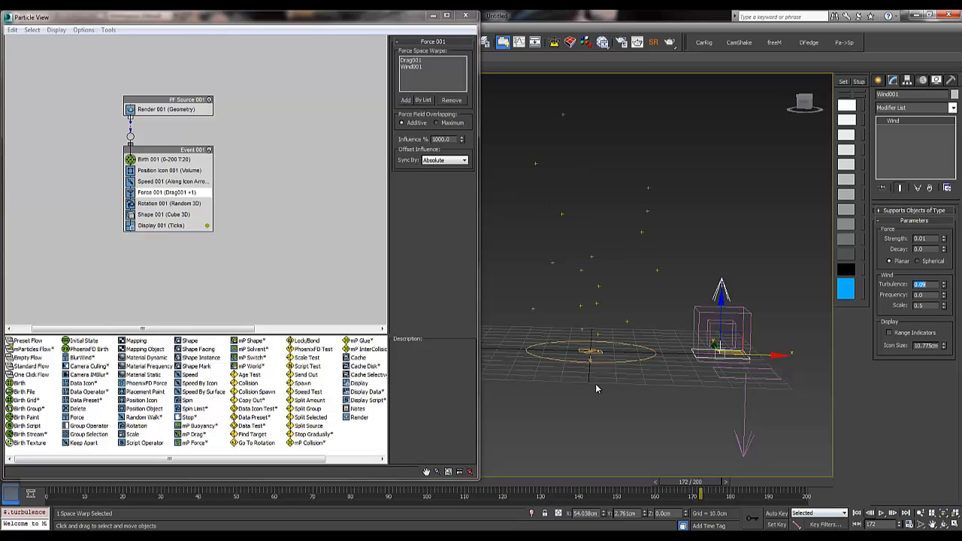
Try a Wind001 turbulence of 0.09 and a frequency of 0.05, replaying the animation after each change.
key(Home)
key(/)
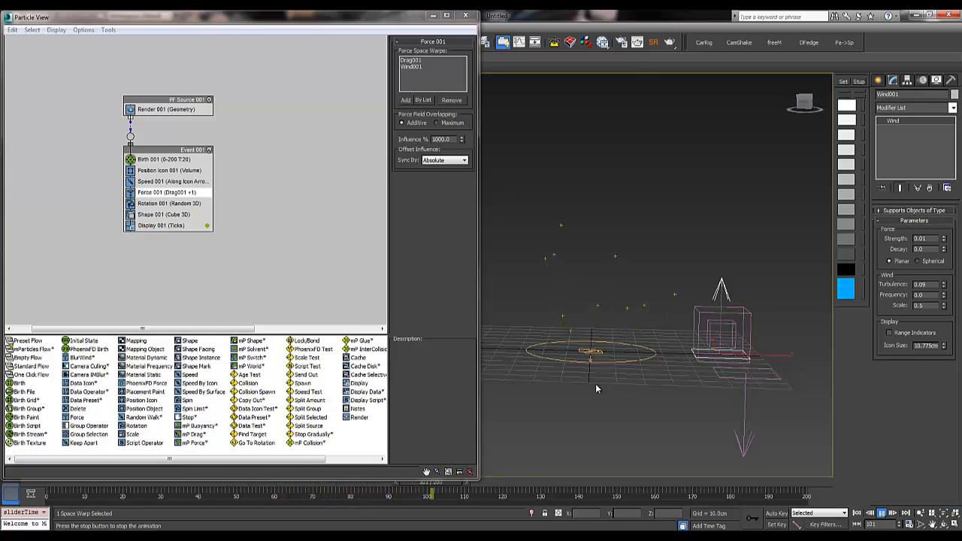
key(slash)
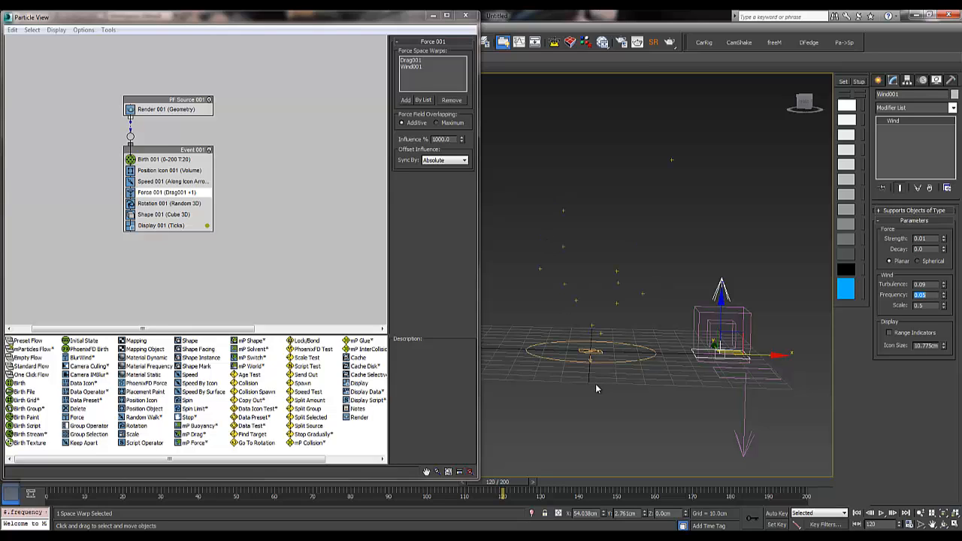
key(Return)
key(/)
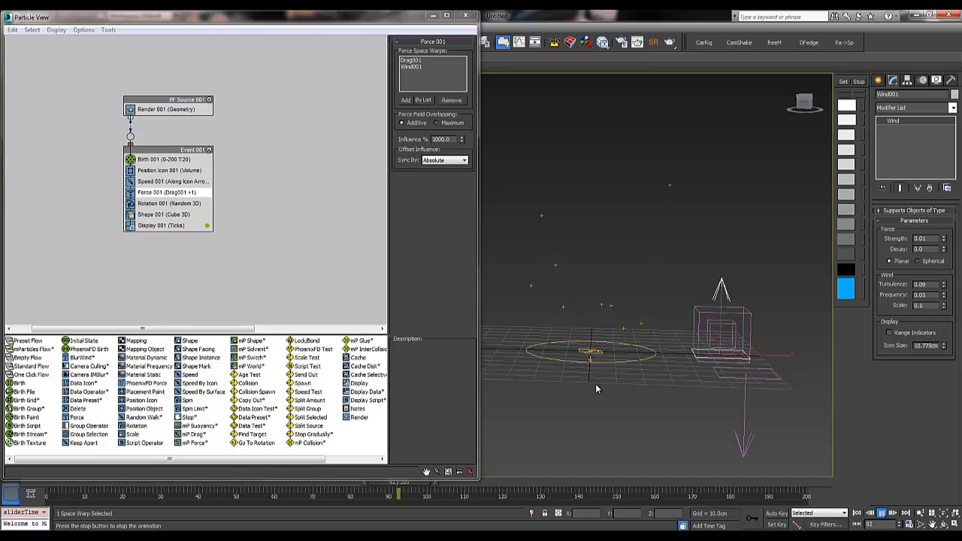
key(slash)
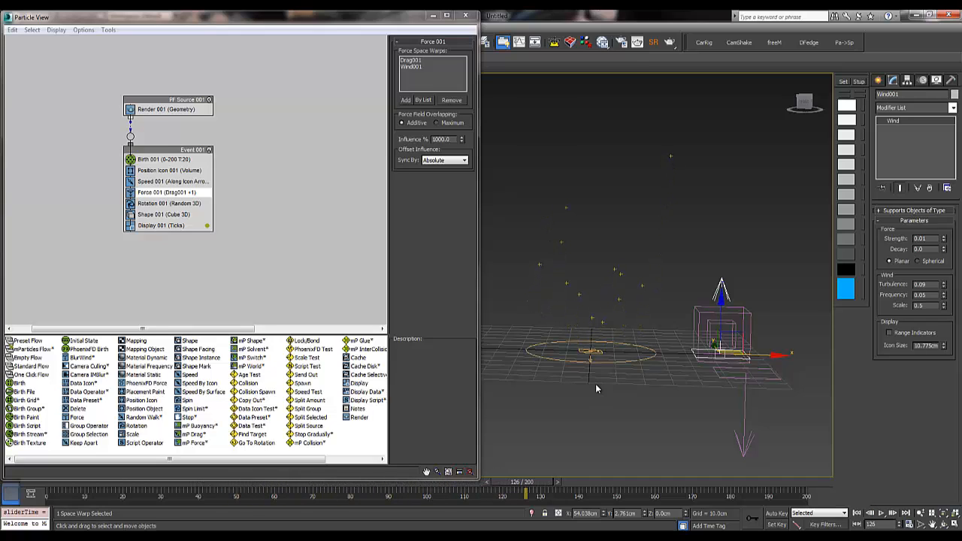
Set the Position Icon operator's emission location to Pivot and replay the animation from the start.
key(Up)
key(Up)
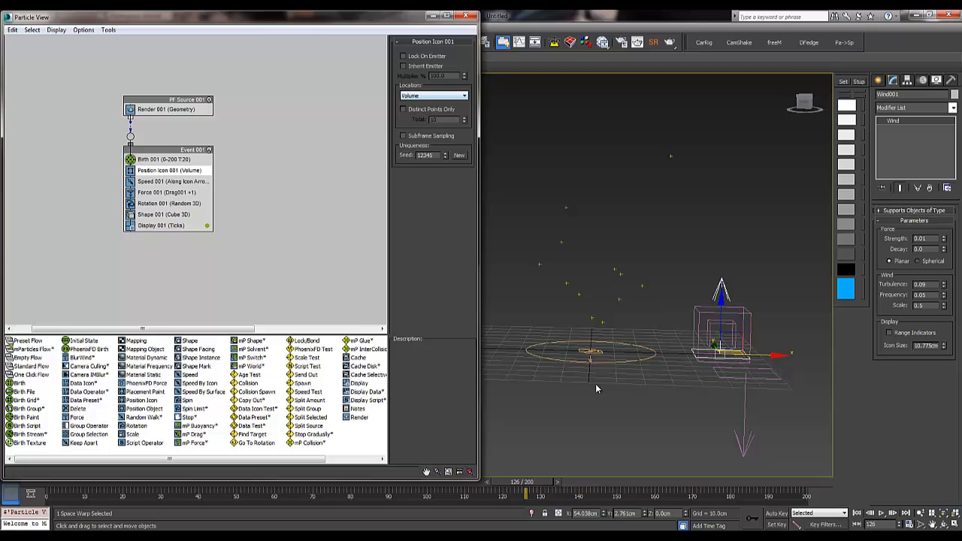
click(434, 96)
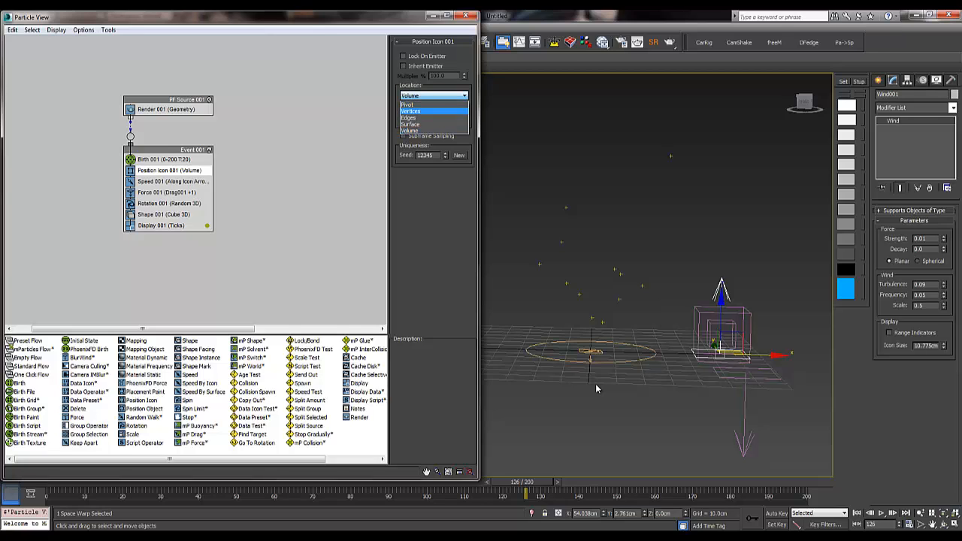
key(Up)
key(Return)
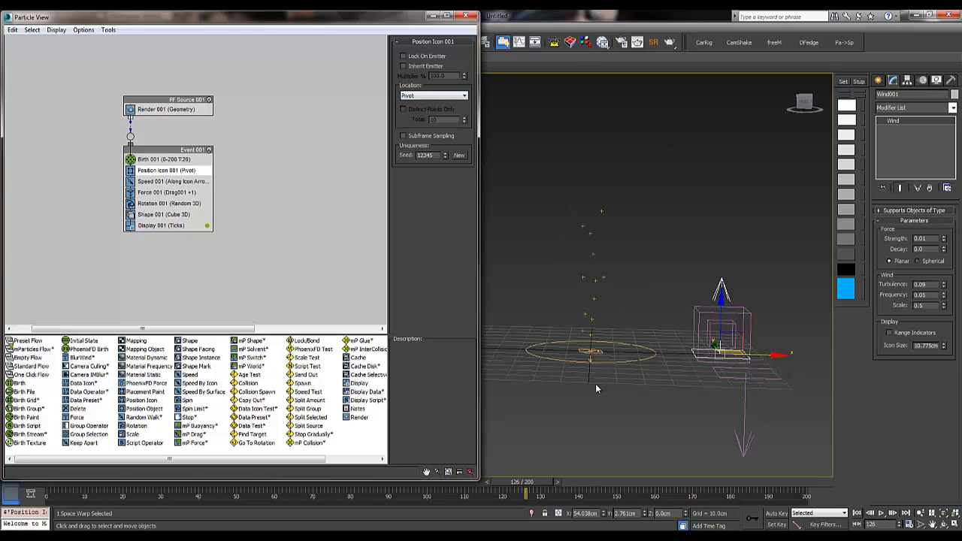
middle_click(596, 385)
key(Home)
key(slash)
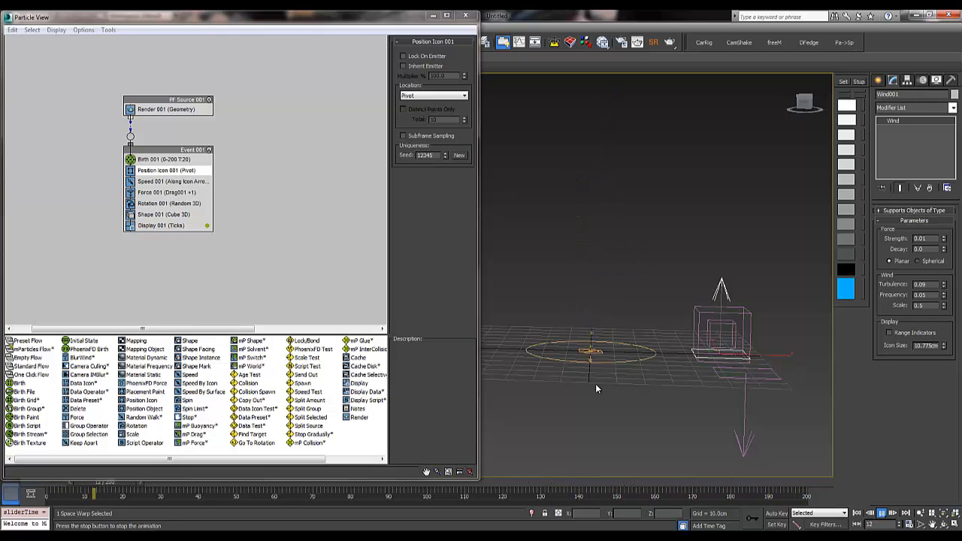
key(slash)
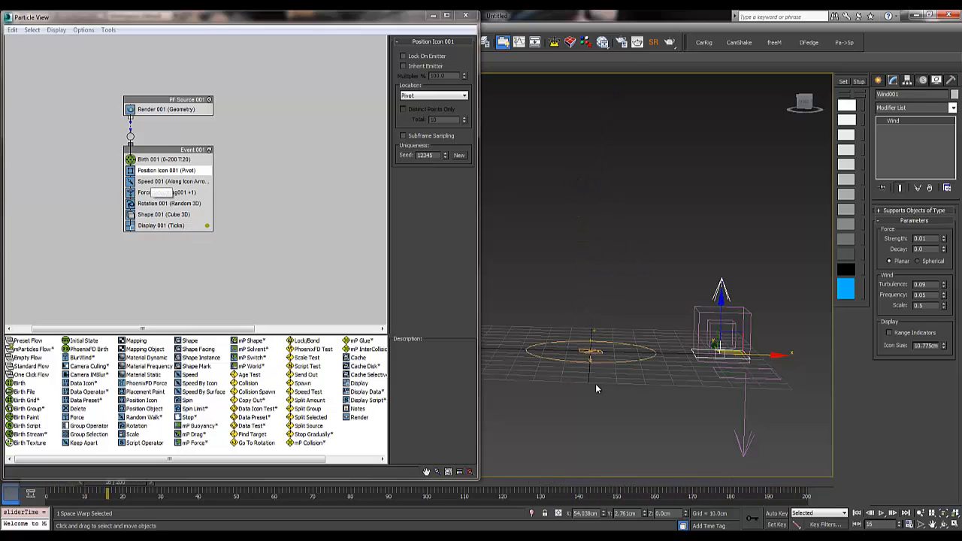
Set the Speed operator's divergence first to 45 and finally to 69.5, previewing the particle spread after each change.
click(167, 181)
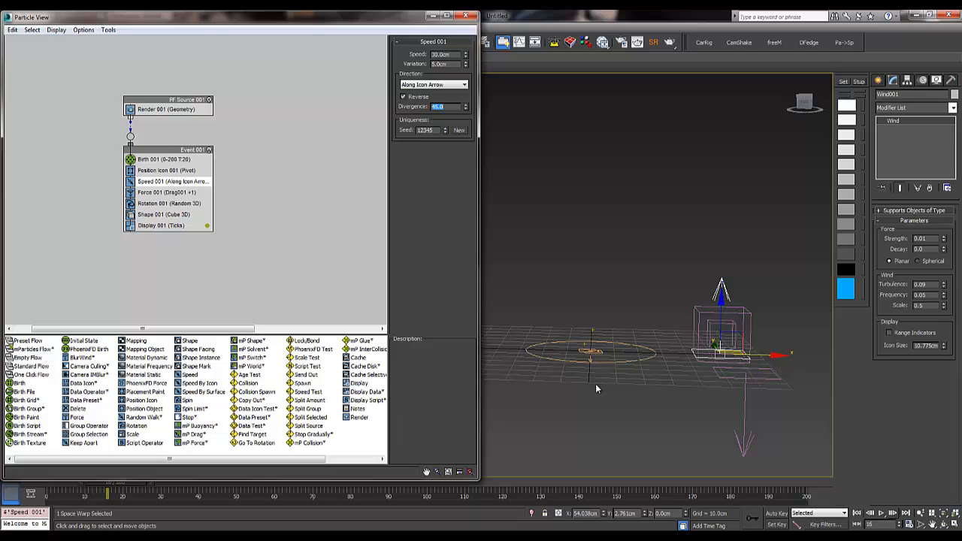
key(slash)
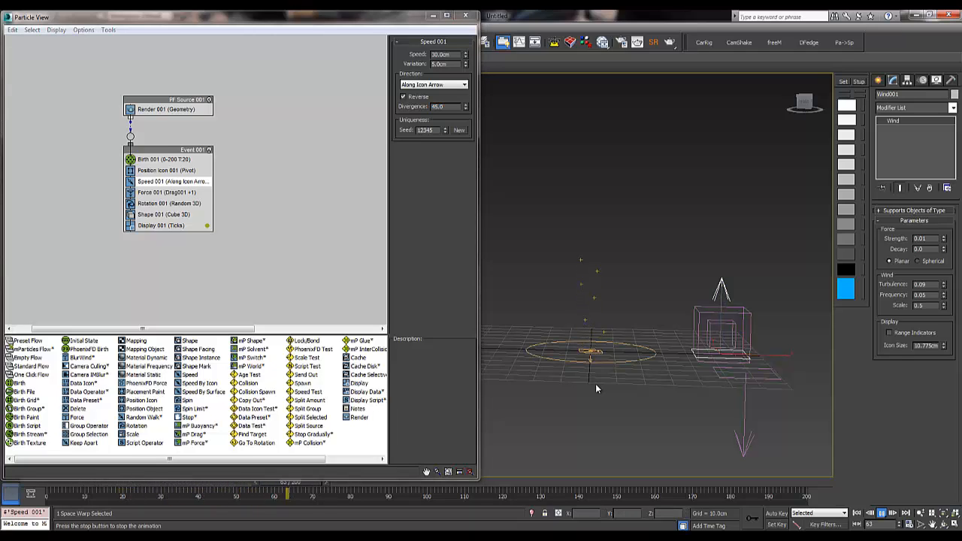
key(slash)
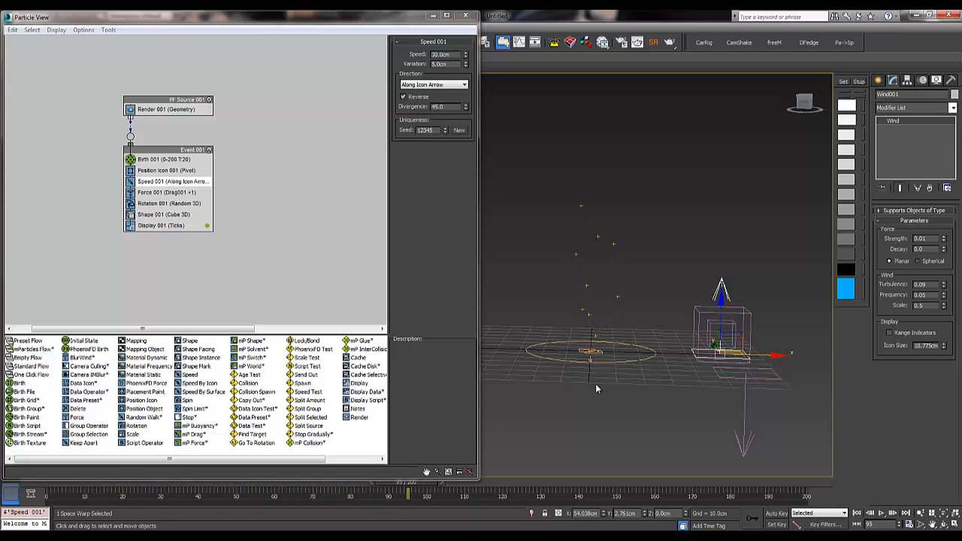
drag(466, 106, 466, 99)
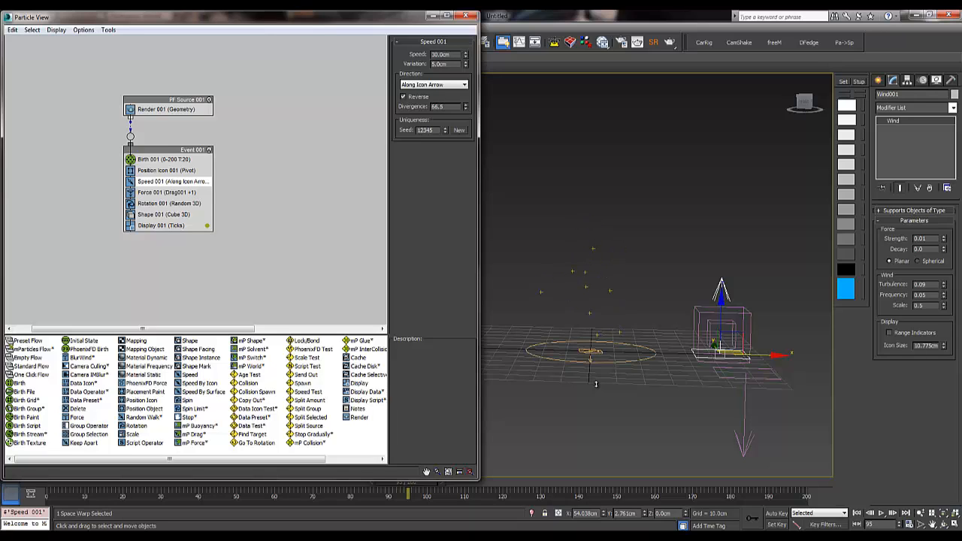
key(slash)
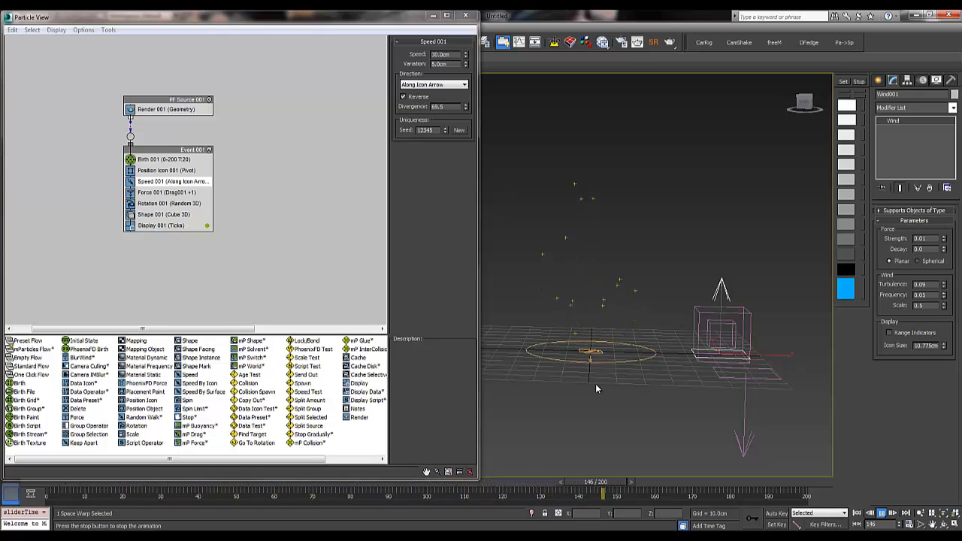
Set the Wind001 turbulence to 0.05 and frequency to 0.01, and preview the particle motion.
key(slash)
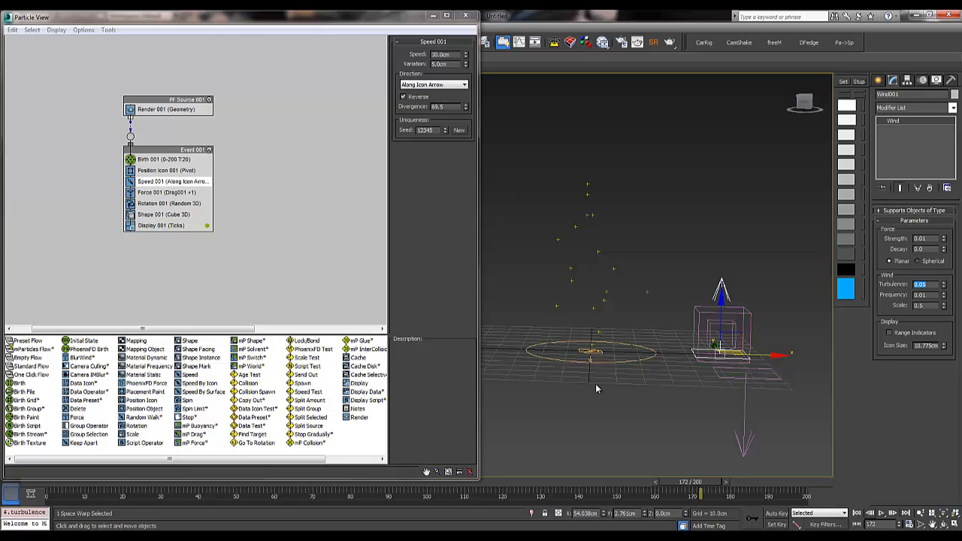
key(slash)
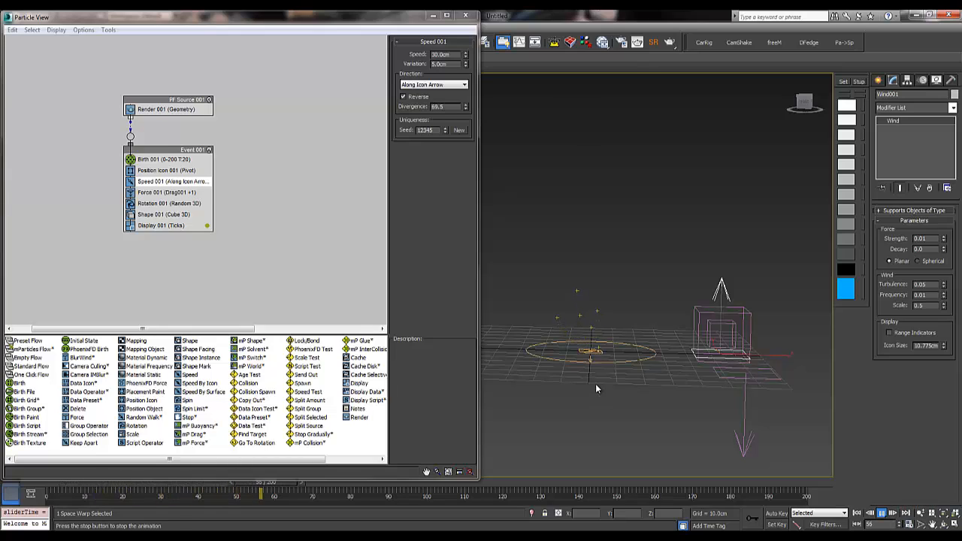
key(slash)
Change the Shape operator's 3D shape to Sphere 80-sides.
click(163, 215)
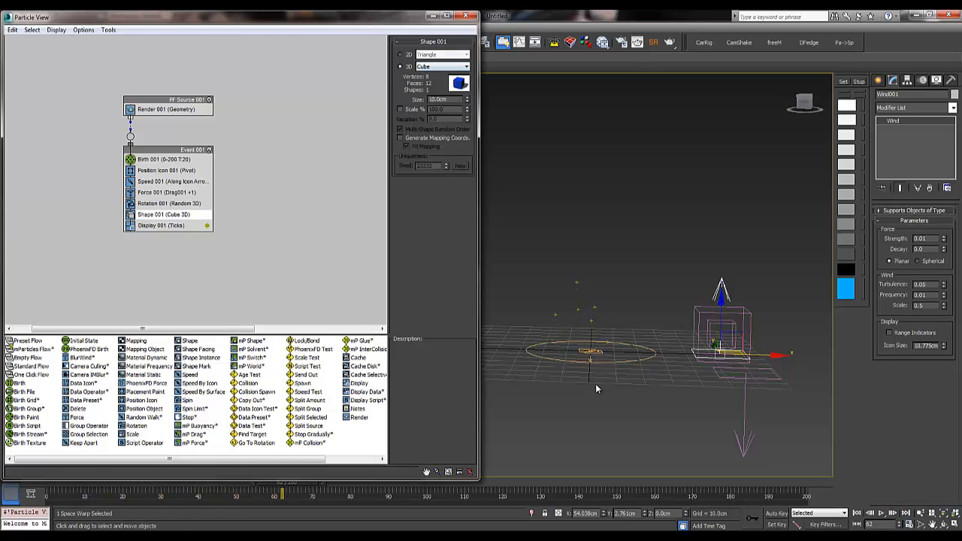
click(443, 67)
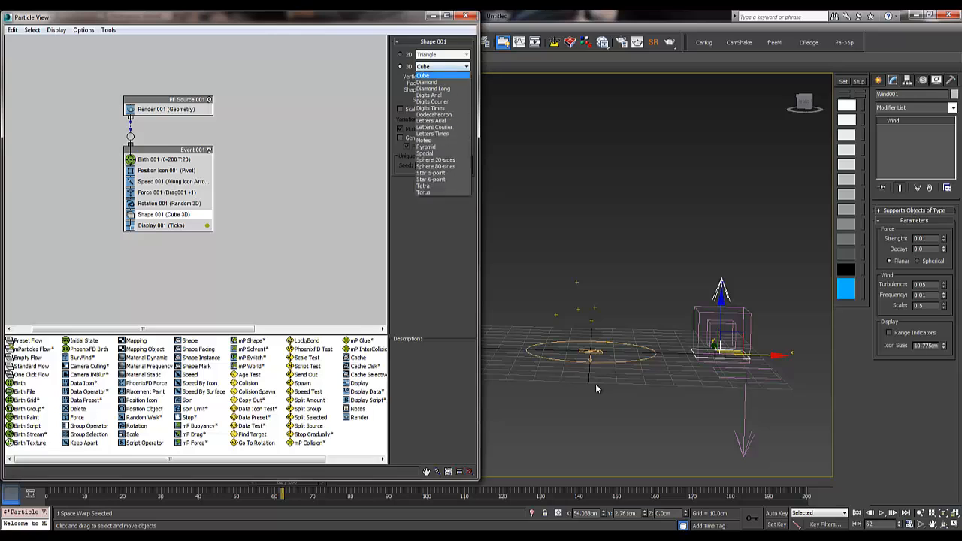
click(444, 174)
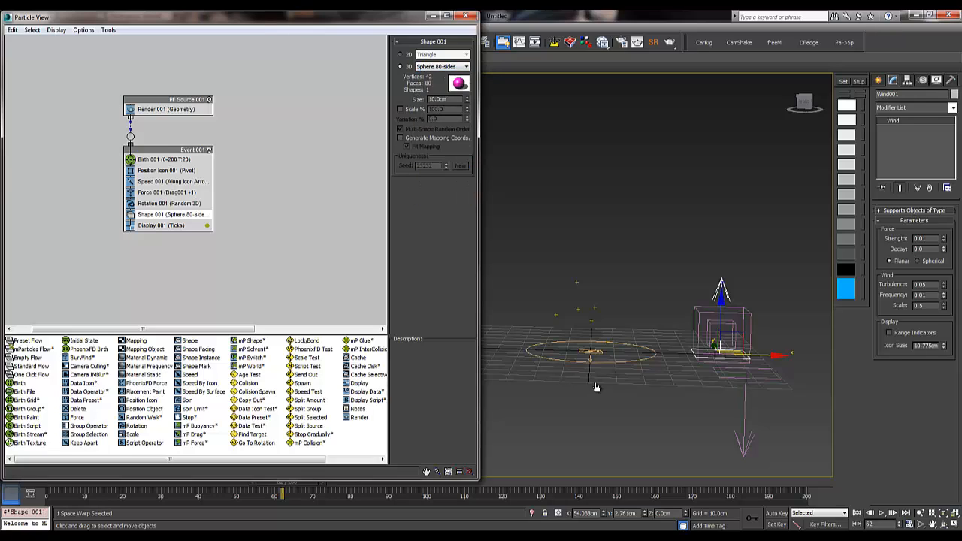
Change the Display operator's type in Event 001 to Geometry.
click(160, 226)
click(445, 55)
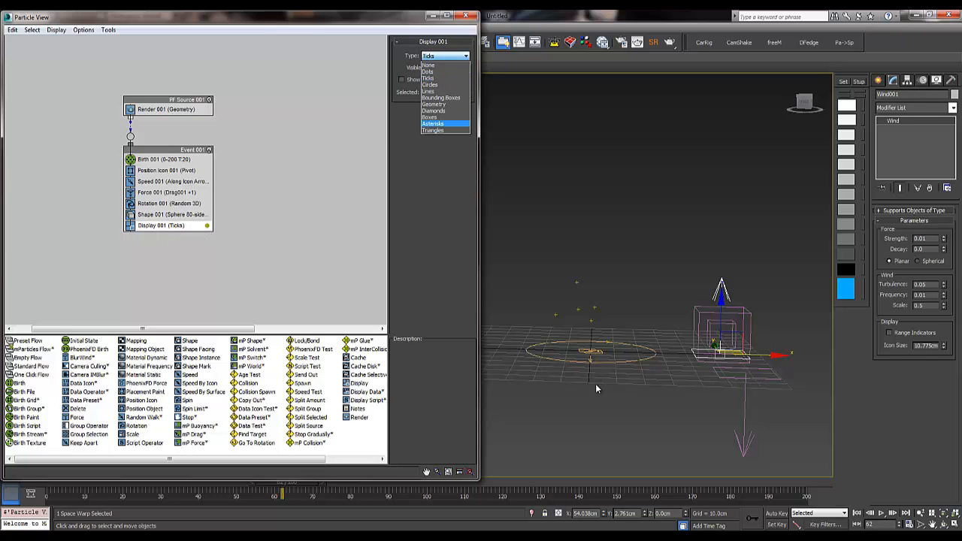
click(434, 104)
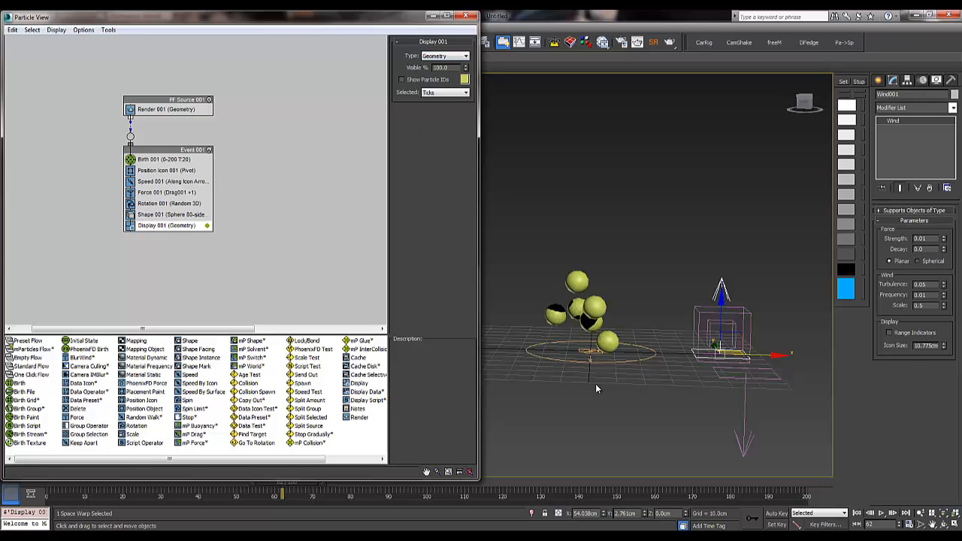
Set the Shape operator's scale to 75% with 40% variation and play the animation.
click(169, 214)
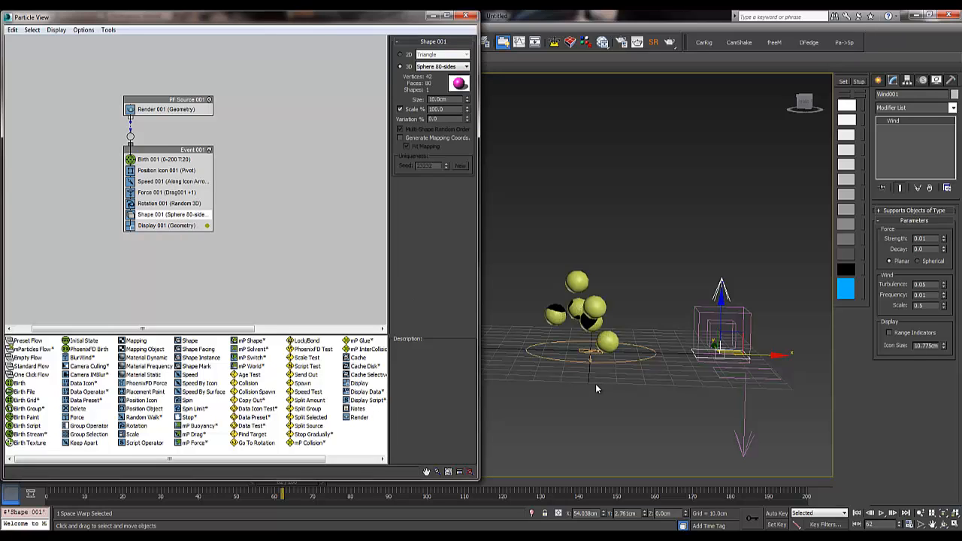
drag(466, 109, 466, 129)
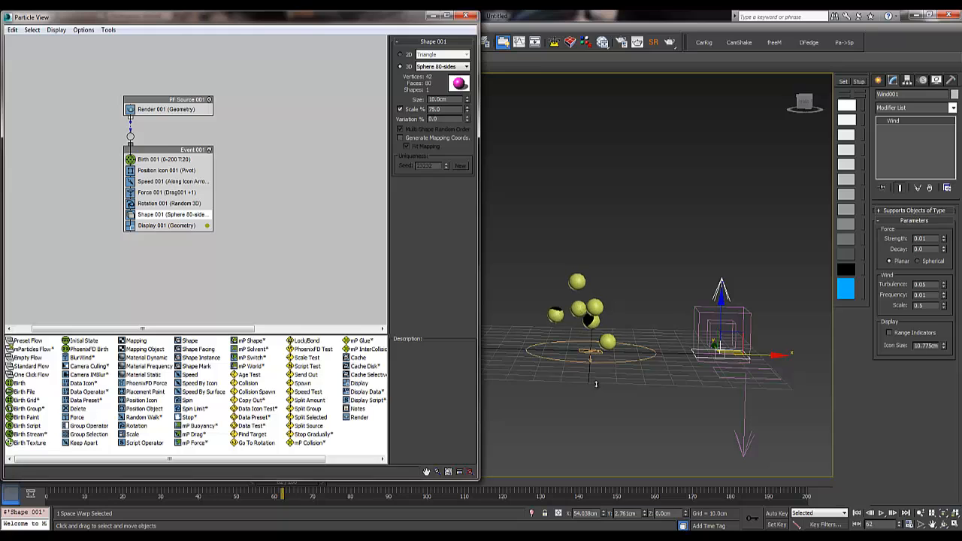
text(40)
key(Return)
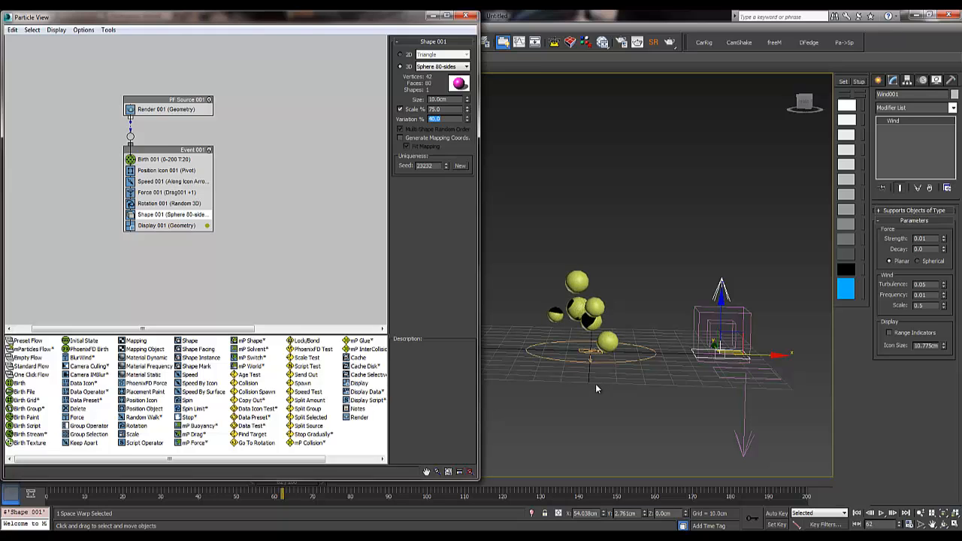
key(/)
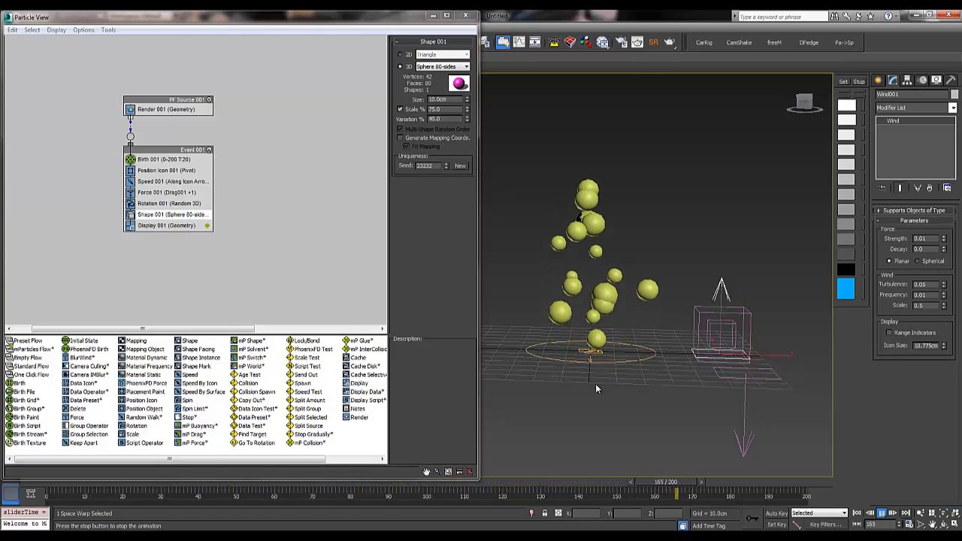
Set the Wind001 strength to 0.02 and replay the animation from the start.
key(End)
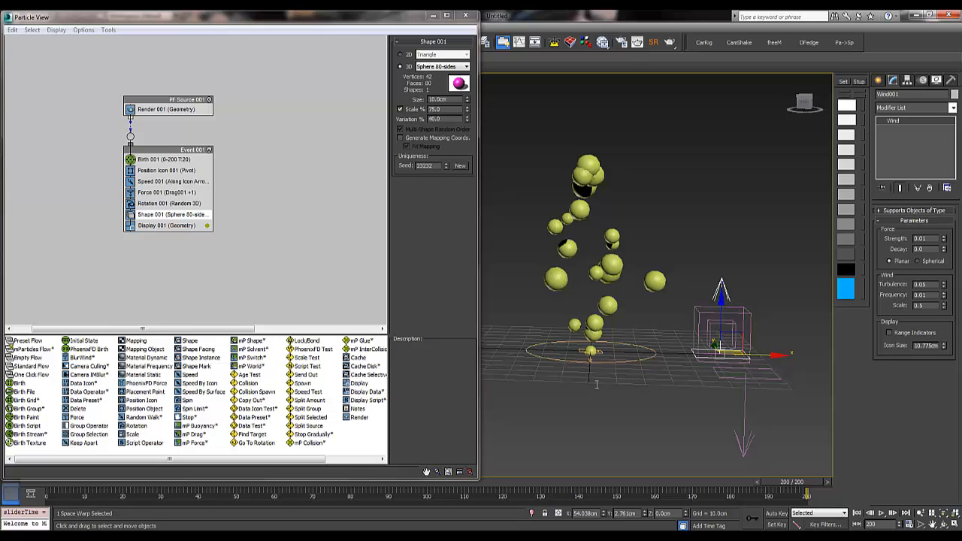
key(Return)
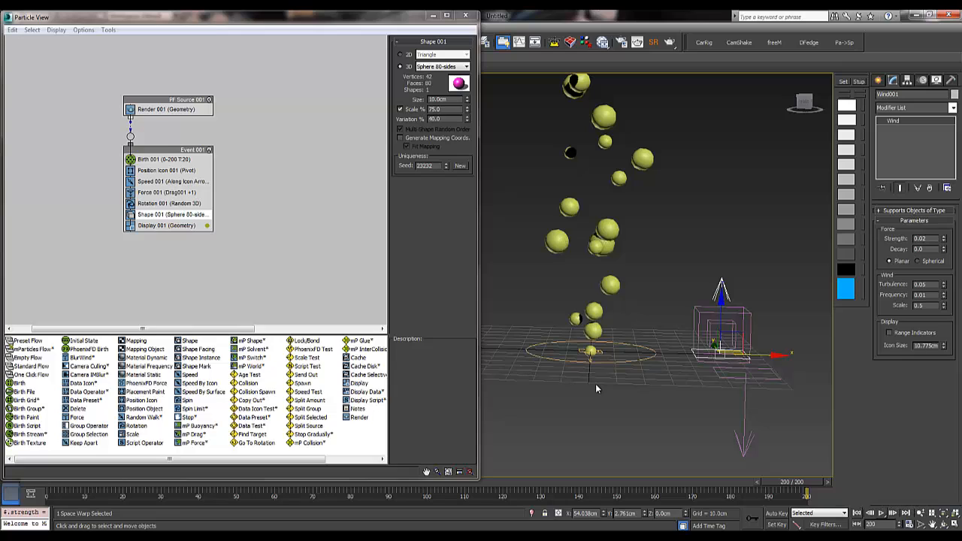
key(Home)
key(slash)
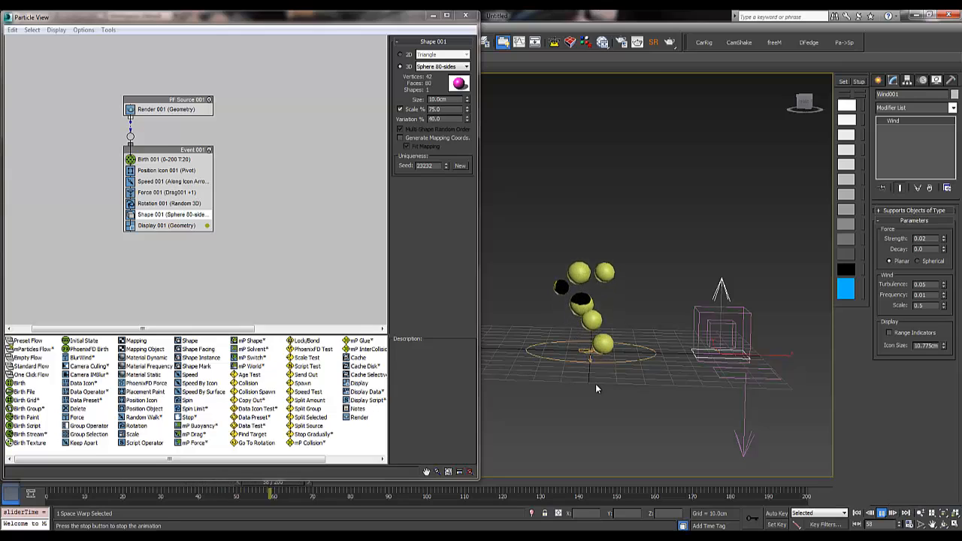
key(/)
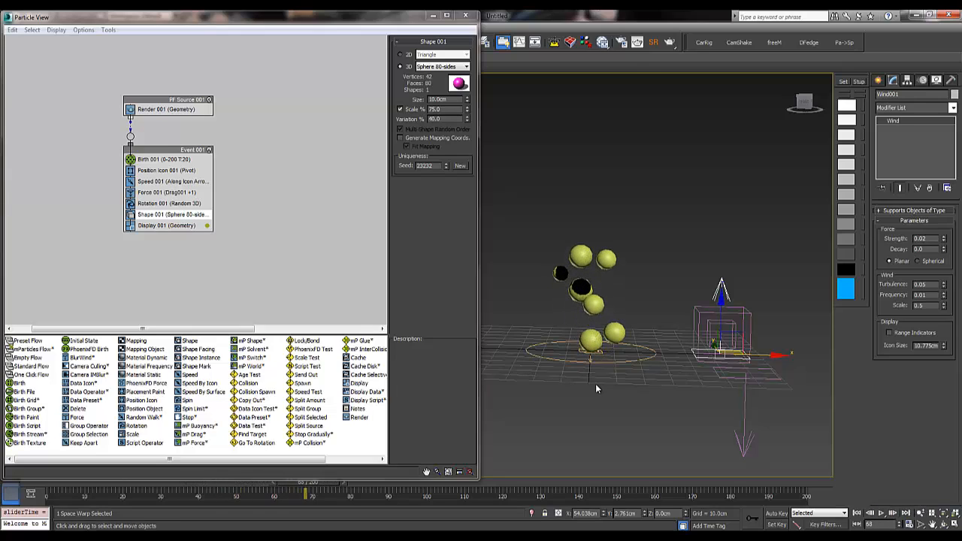
Set the Speed operator's divergence to 89 with the direction kept at Along Icon Arrow, and preview the particle spread.
click(153, 182)
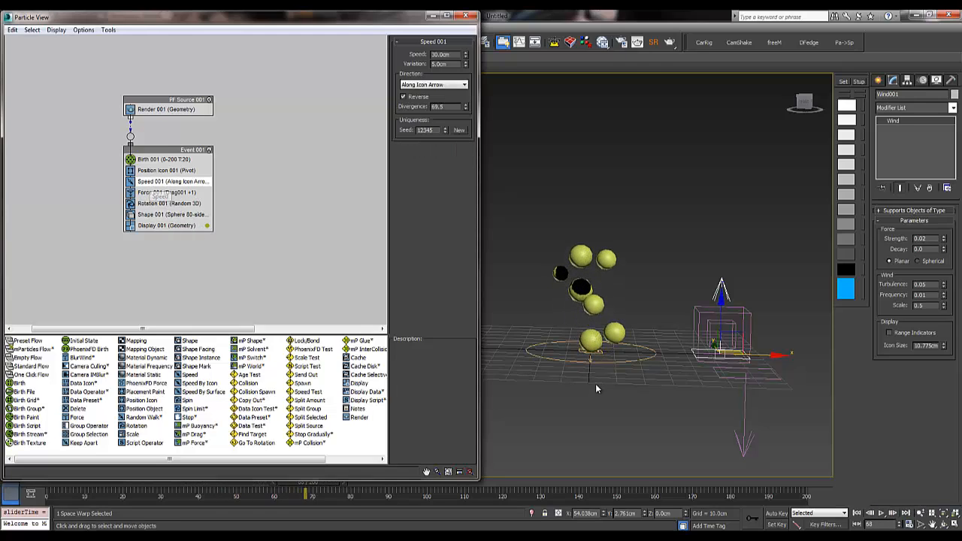
drag(465, 107, 465, 85)
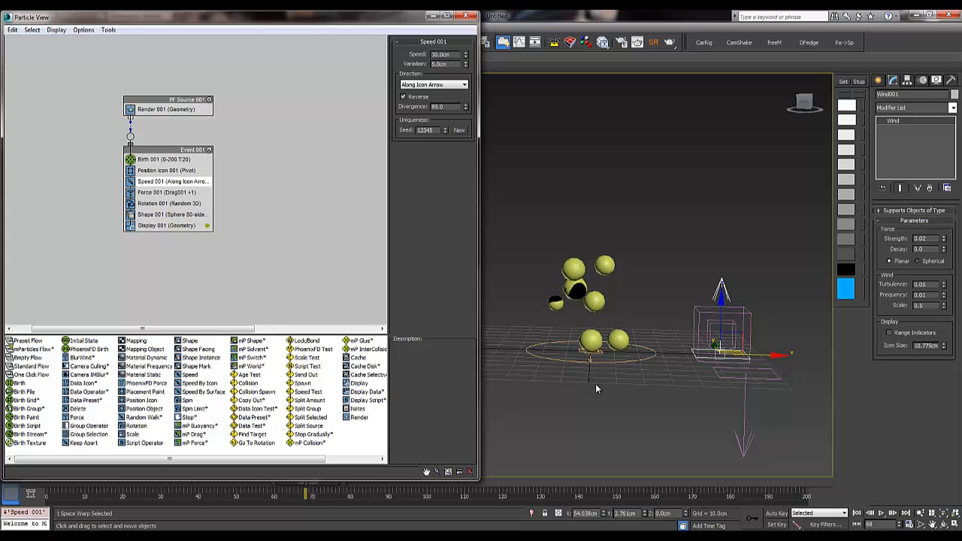
key(slash)
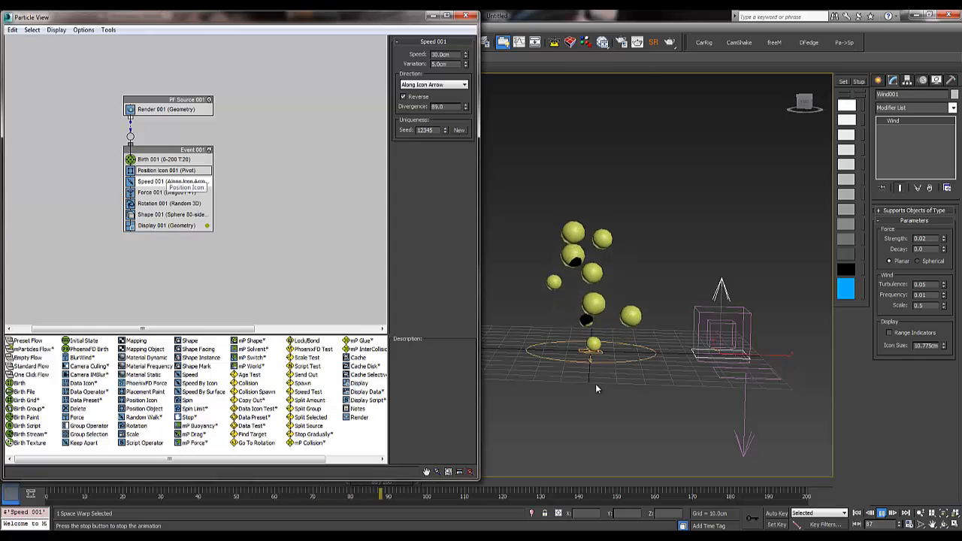
click(437, 85)
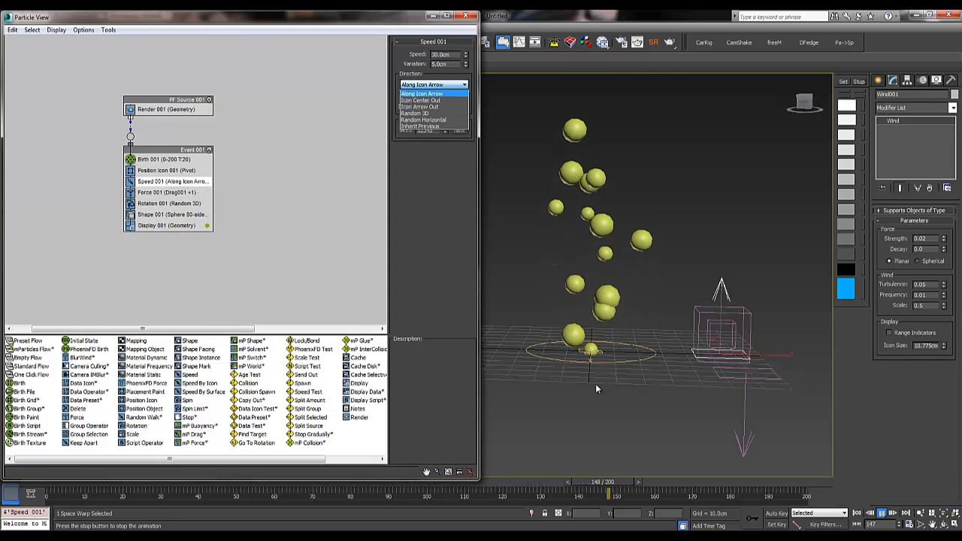
click(432, 93)
click(178, 149)
Set the Position Icon operator's emission location to Volume and preview the rising particles.
click(166, 170)
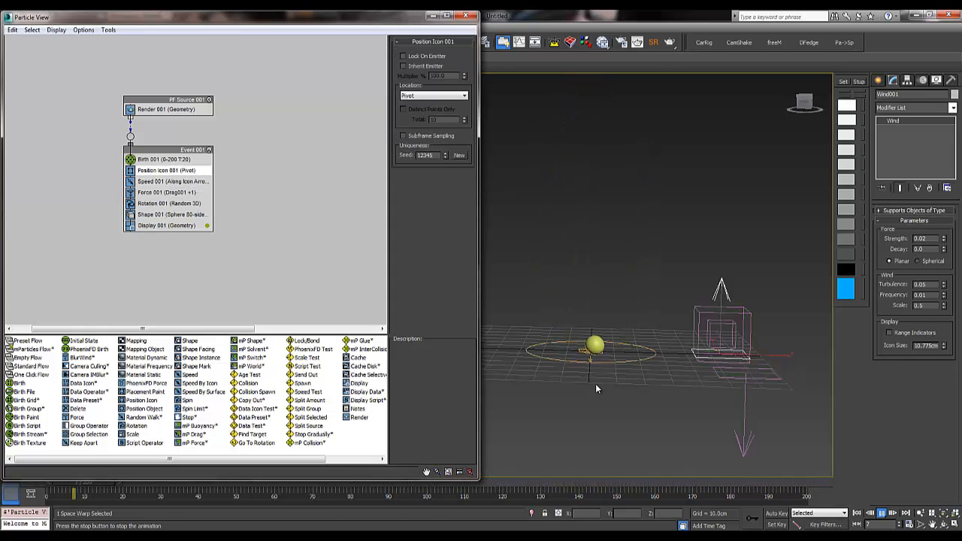
click(434, 96)
click(434, 132)
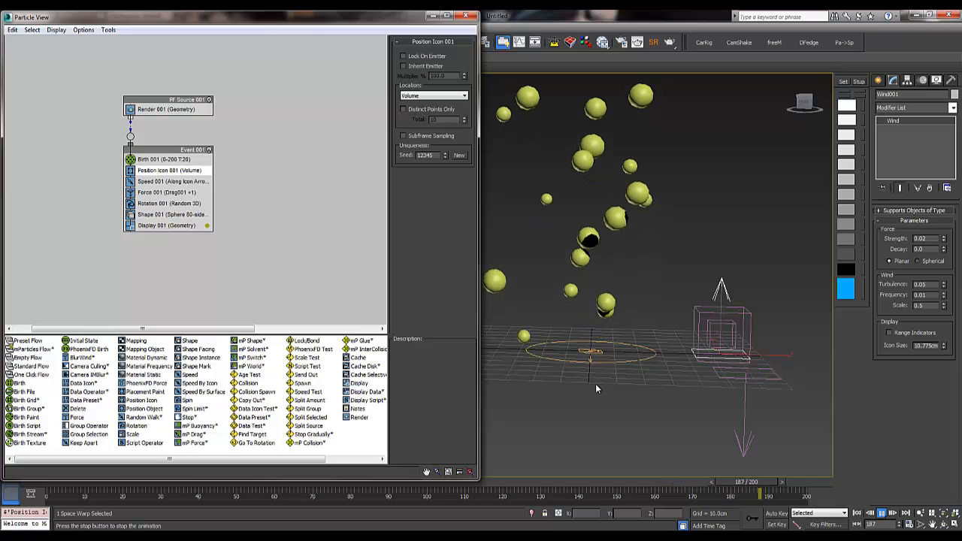
alt+middle_drag(596, 385, 596, 385)
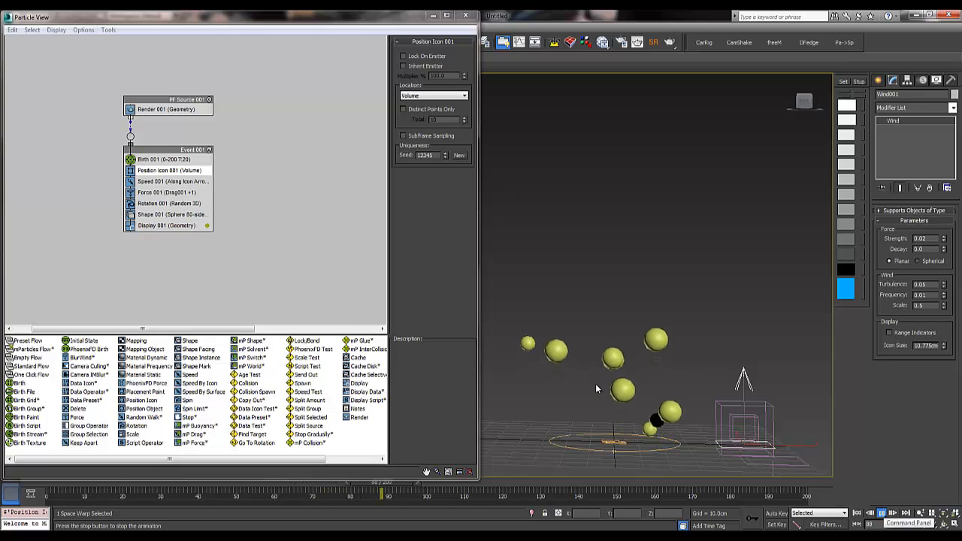
key(Escape)
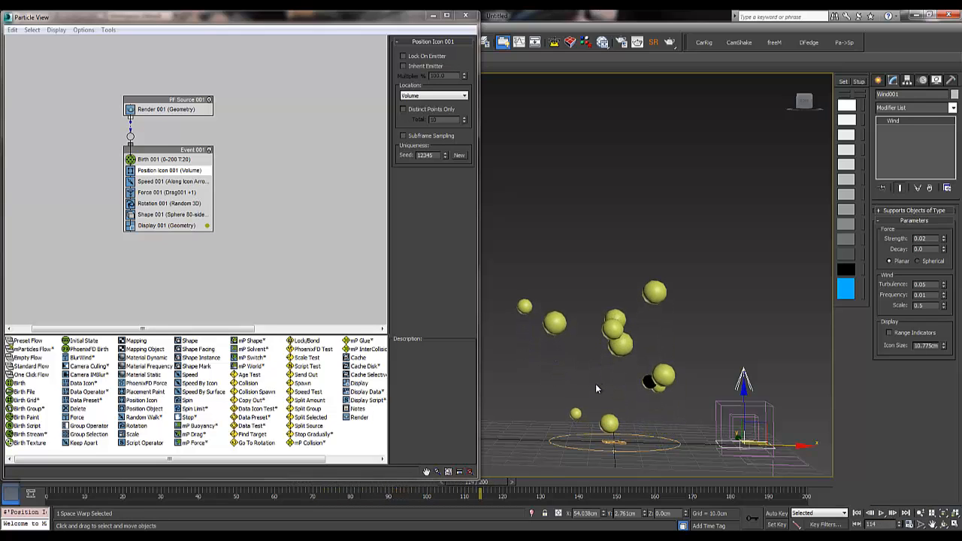
Add an Age Test between the Shape and Display operators in Event 001 and preview the animation.
middle_drag(203, 231, 233, 216)
right_click(179, 205)
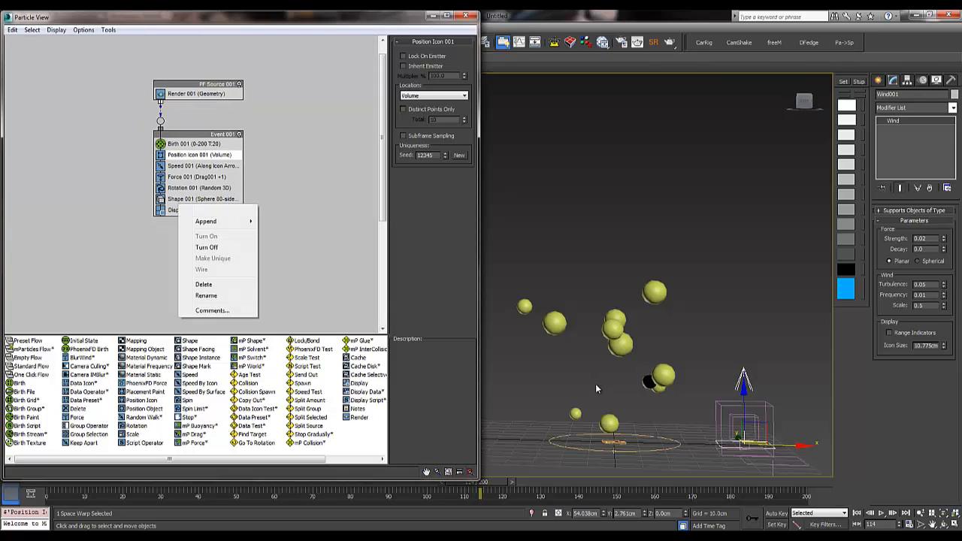
mouse_move(206, 222)
mouse_move(286, 221)
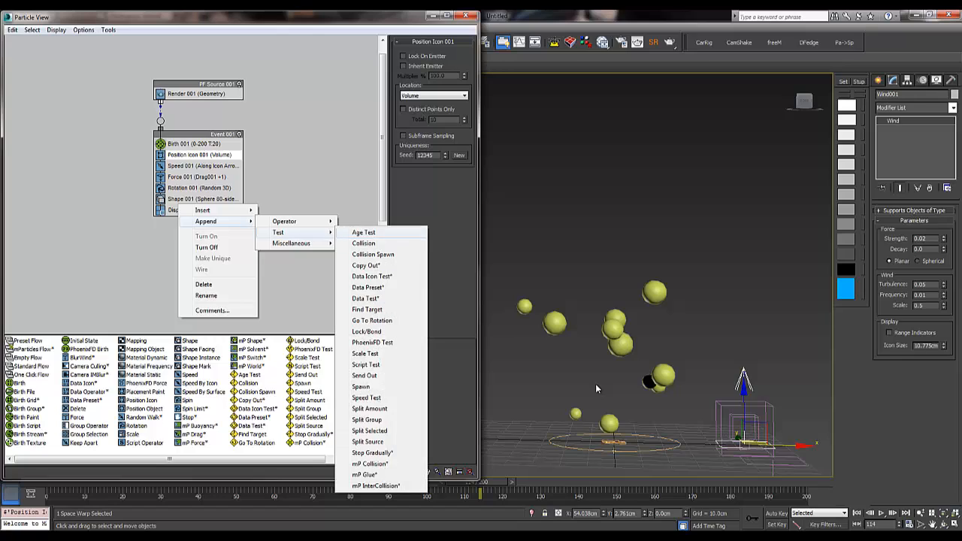
click(362, 232)
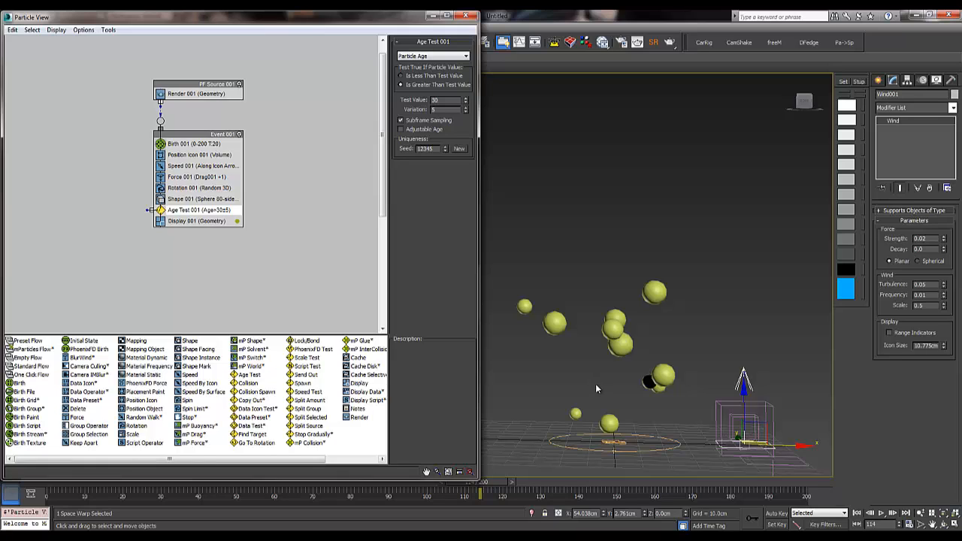
key(slash)
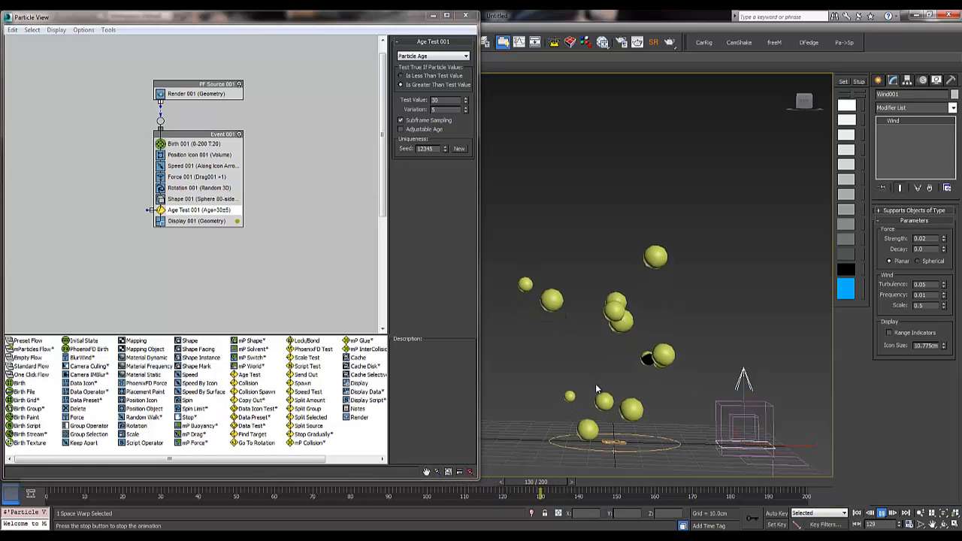
key(slash)
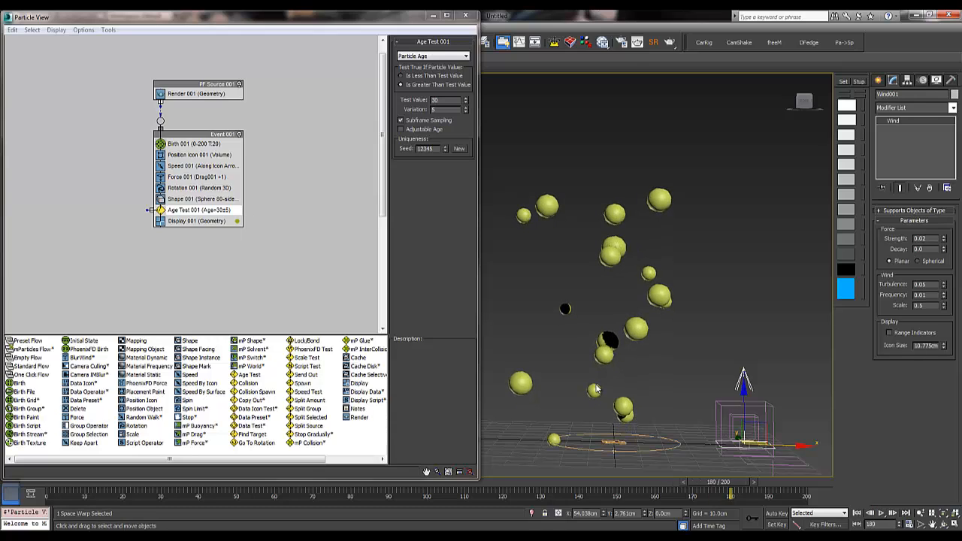
Set the Age Test's test value to 100 and its variation to 20.
double_click(443, 100)
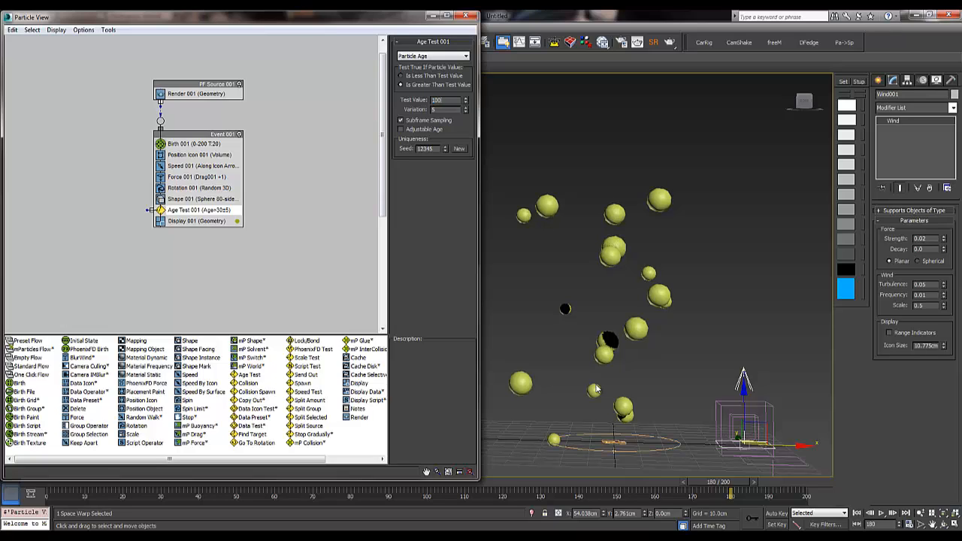
text(100)
key(Tab)
Create a new event containing a Spawn test and wire it to the Age Test output.
middle_drag(218, 228, 218, 193)
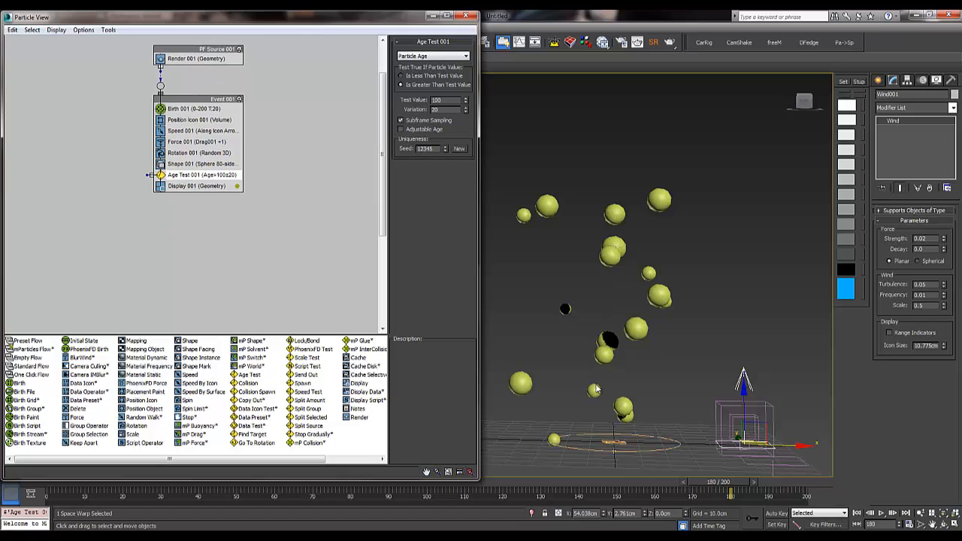
right_click(213, 192)
mouse_move(241, 209)
mouse_move(319, 210)
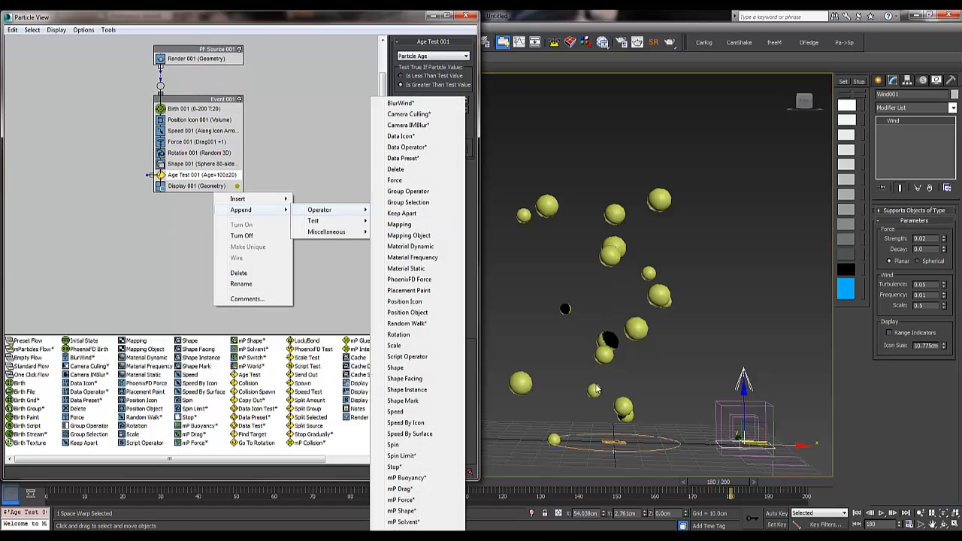
click(396, 374)
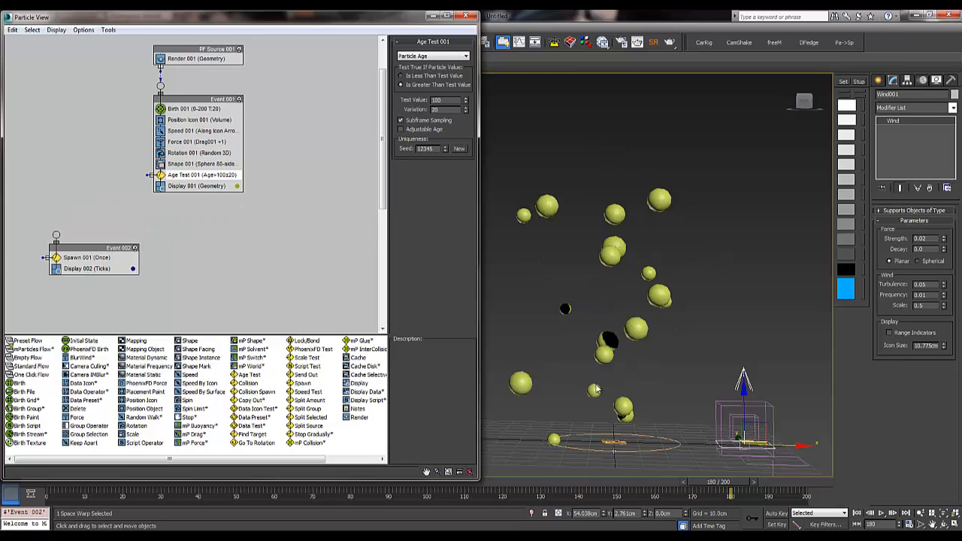
drag(56, 234, 148, 175)
Set the Spawn test's offspring number to 5 and the new event's Display type to Geometry.
click(86, 257)
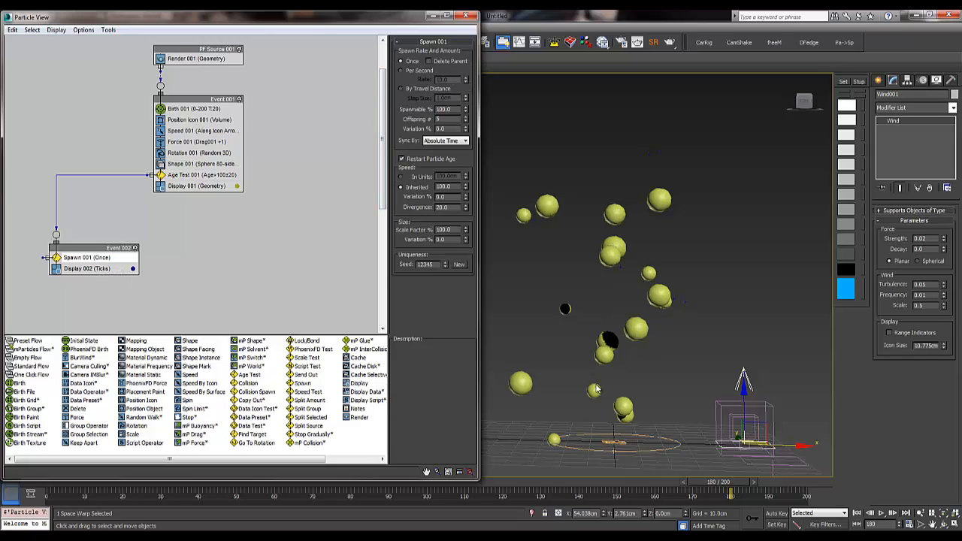
key(Return)
click(93, 268)
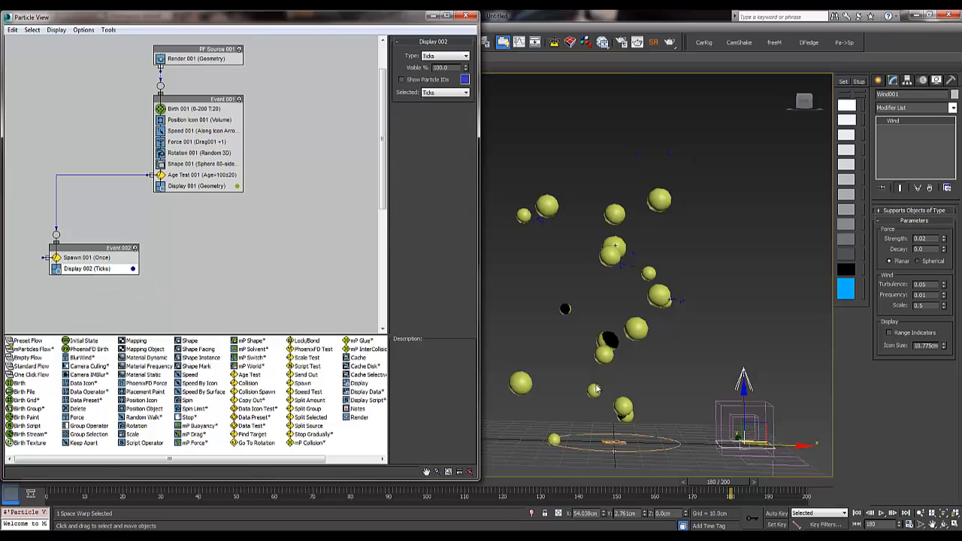
click(445, 56)
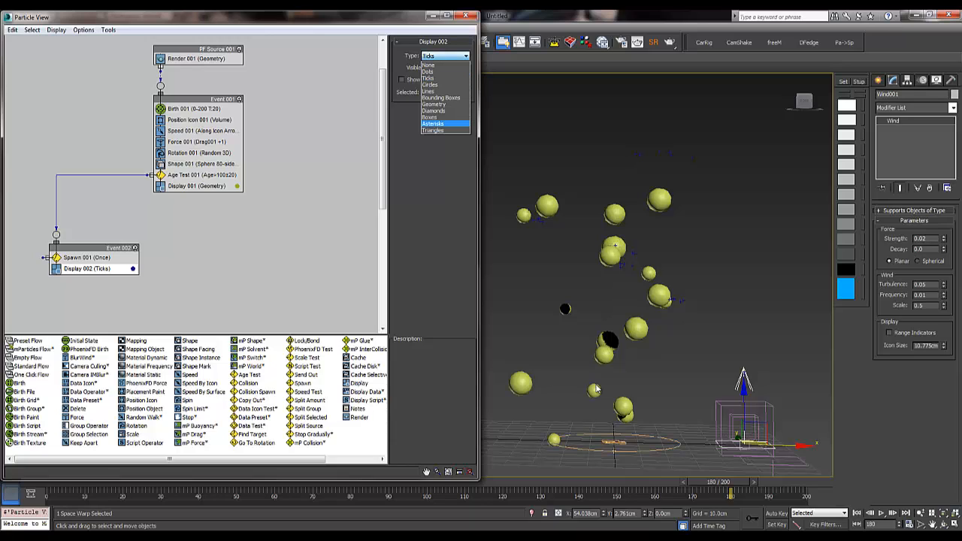
click(444, 107)
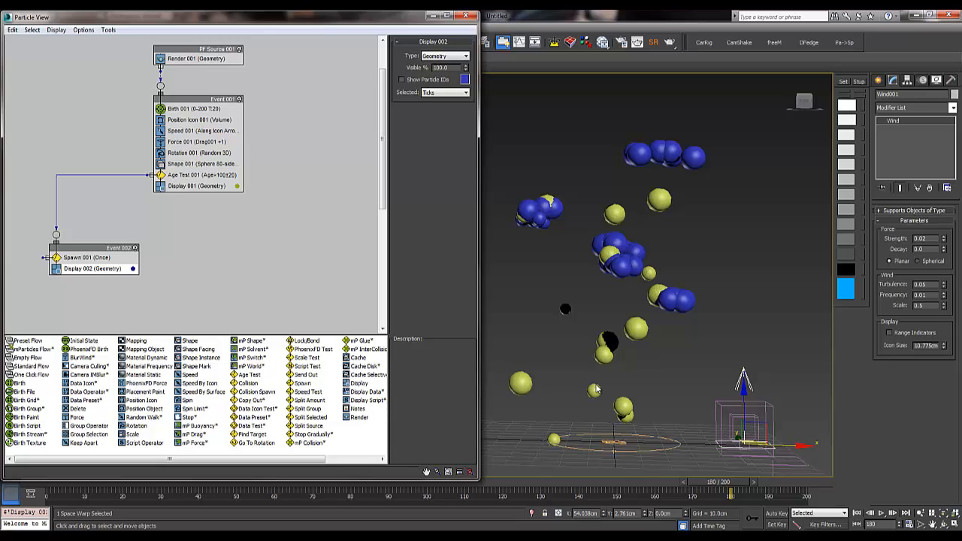
right_click(87, 267)
mouse_move(115, 280)
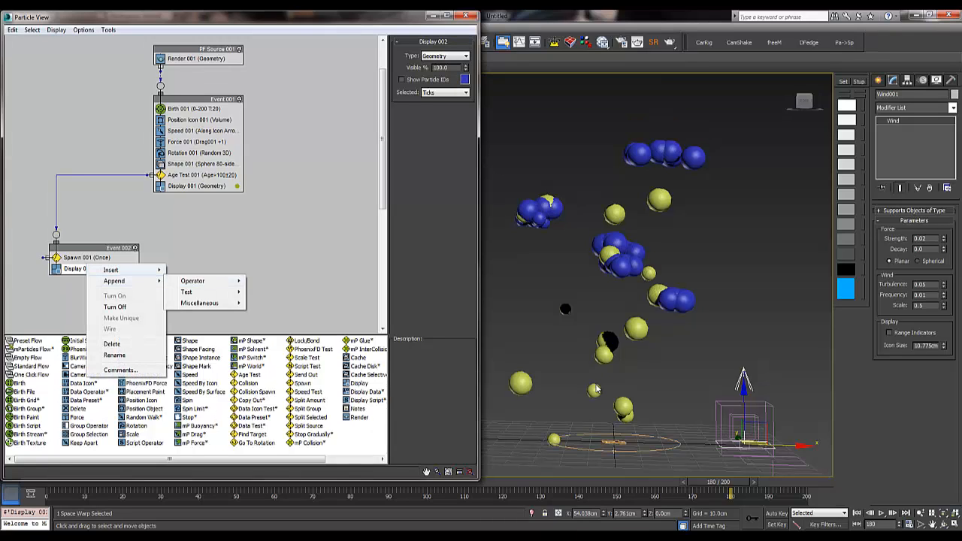
click(115, 306)
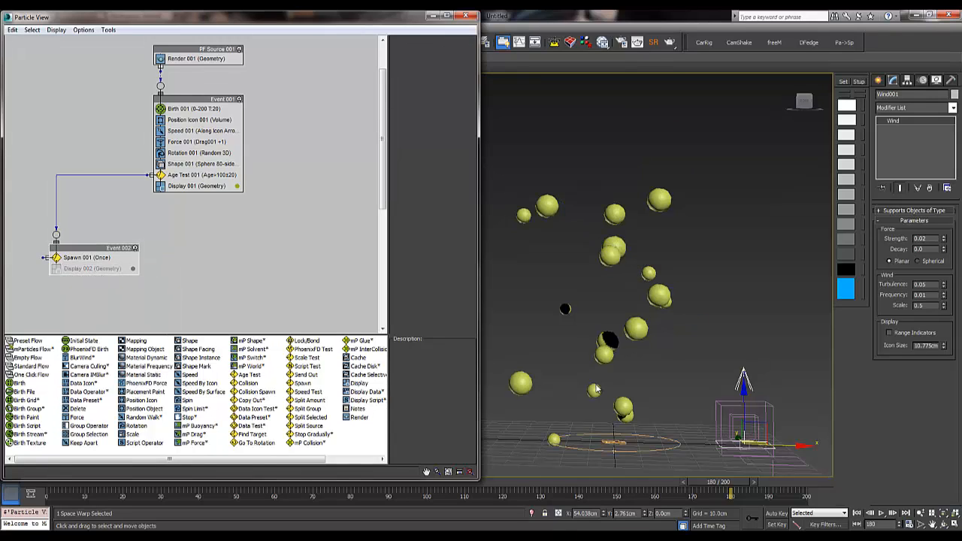
key(ctrl+z)
Add a Scale operator to Event 002 between the Spawn test and the Display operator.
right_click(109, 263)
mouse_move(136, 278)
mouse_move(216, 278)
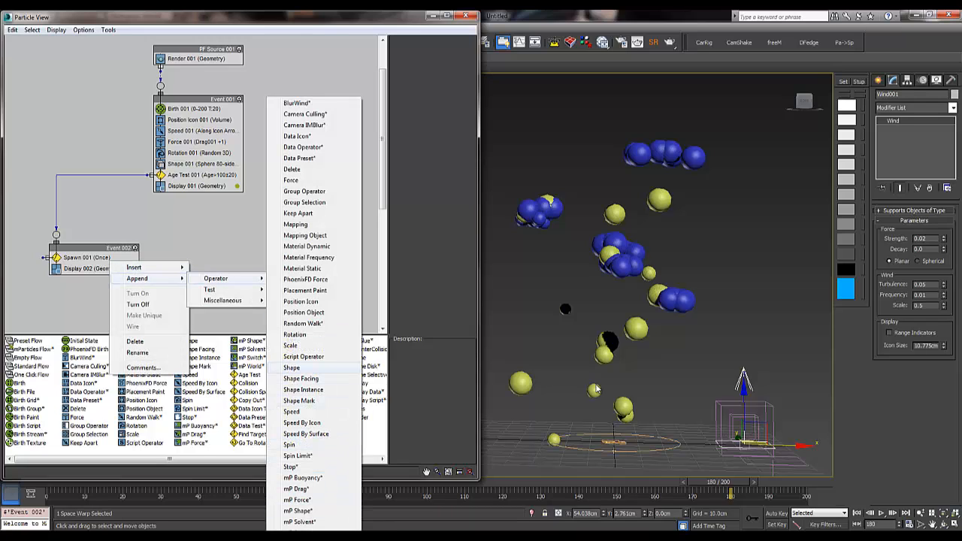
click(290, 345)
mouse_move(93, 280)
mouse_down()
mouse_move(97, 294)
mouse_move(94, 265)
mouse_up()
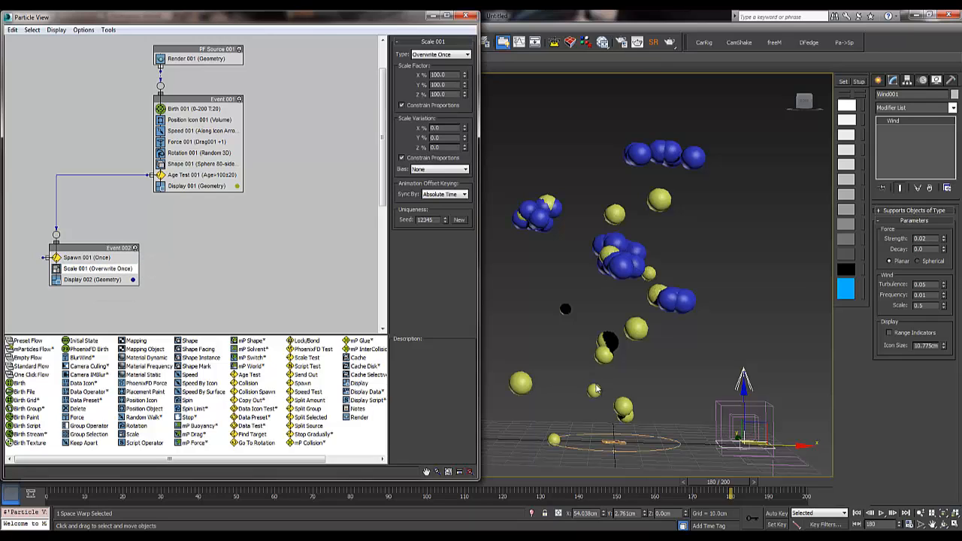
Set the Scale operator's scale factor to 97% and its scale variation to 15% on all axes.
drag(594, 389, 595, 389)
double_click(437, 75)
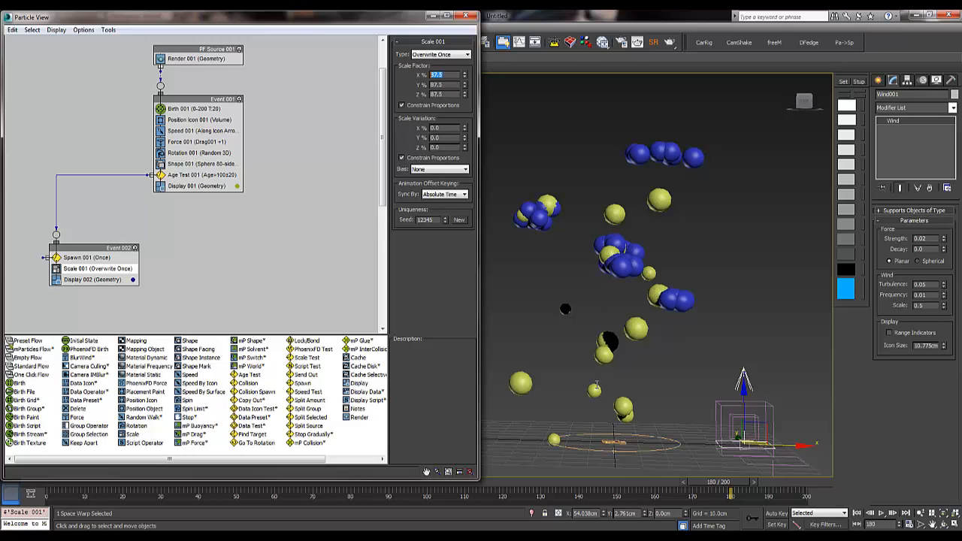
key(Return)
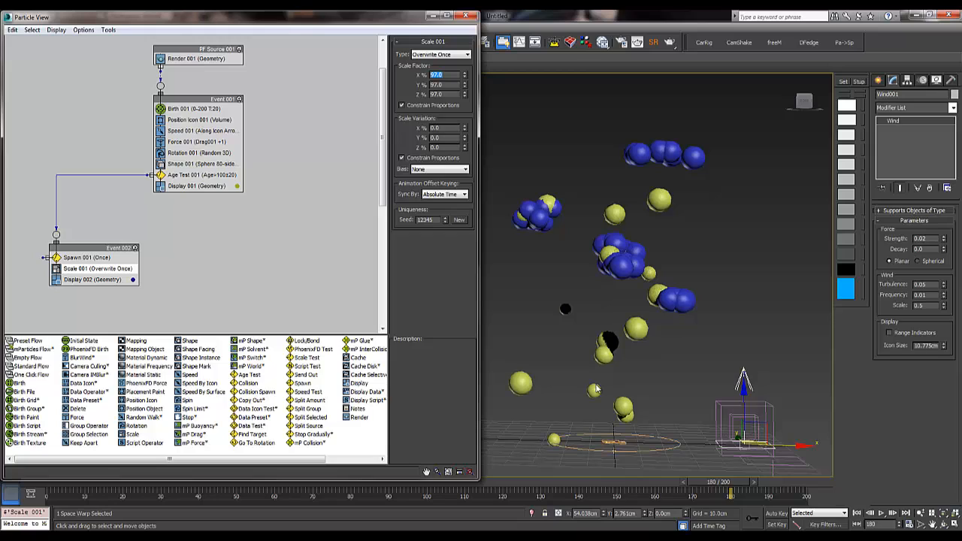
double_click(437, 128)
text(15)
key(Return)
Add a second Scale operator to Event 002 and place it between the first Scale and the Display operator.
right_click(88, 278)
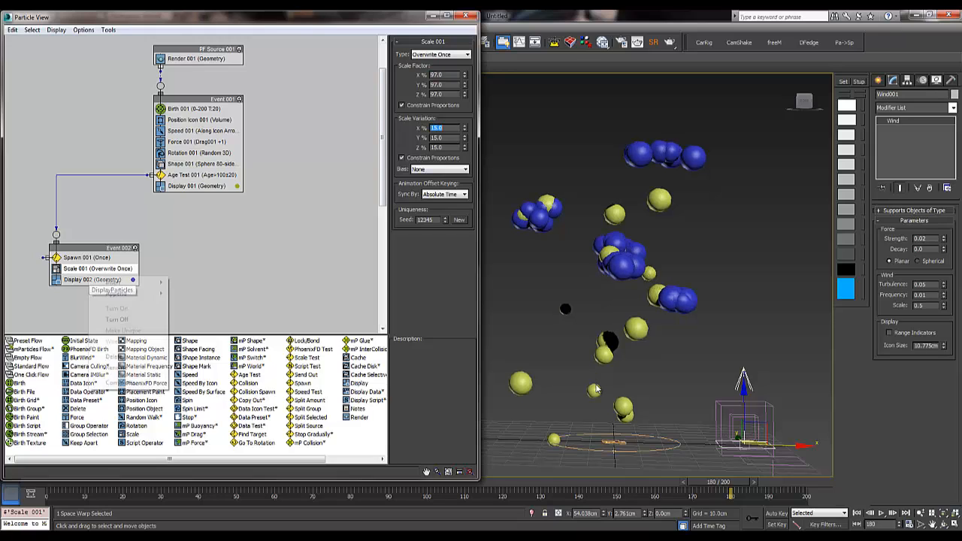
mouse_move(116, 294)
mouse_move(195, 293)
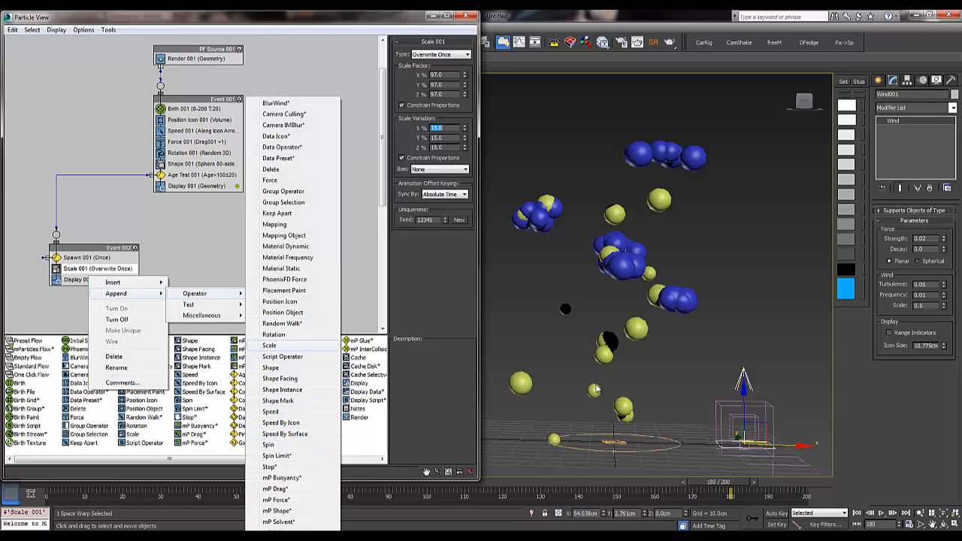
click(269, 345)
drag(98, 291, 115, 274)
click(109, 279)
Set the second Scale operator's type to Relative Successive with a 97.8% scale factor, and return to frame 0.
click(441, 54)
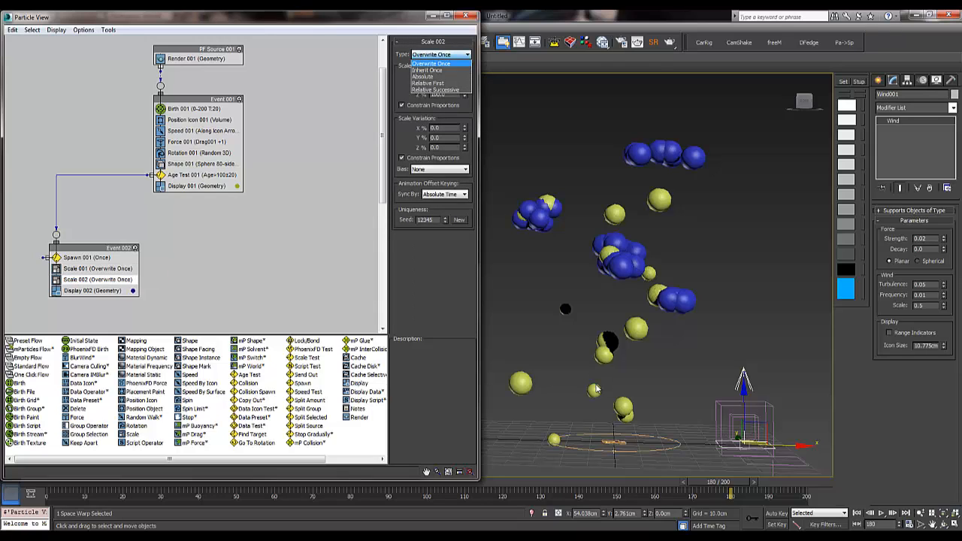
click(435, 89)
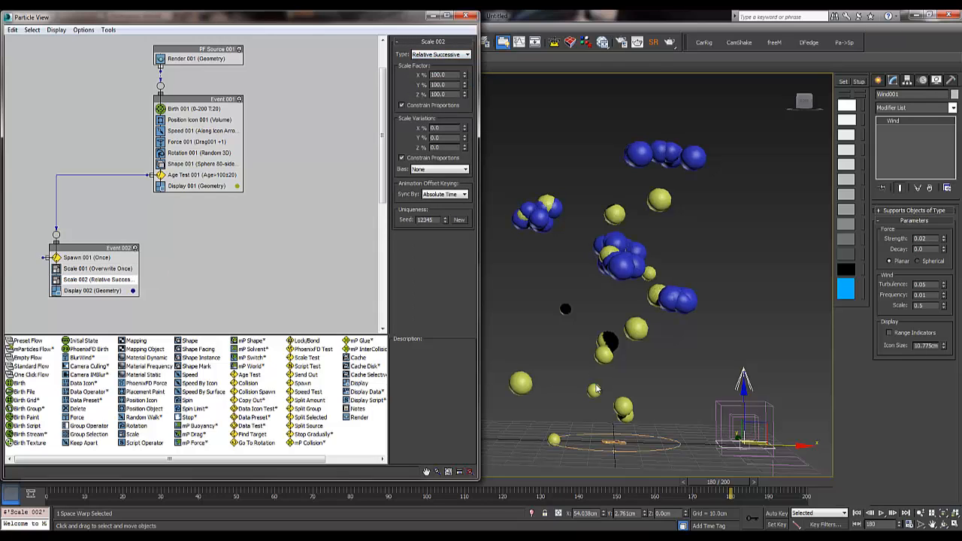
drag(464, 76, 464, 88)
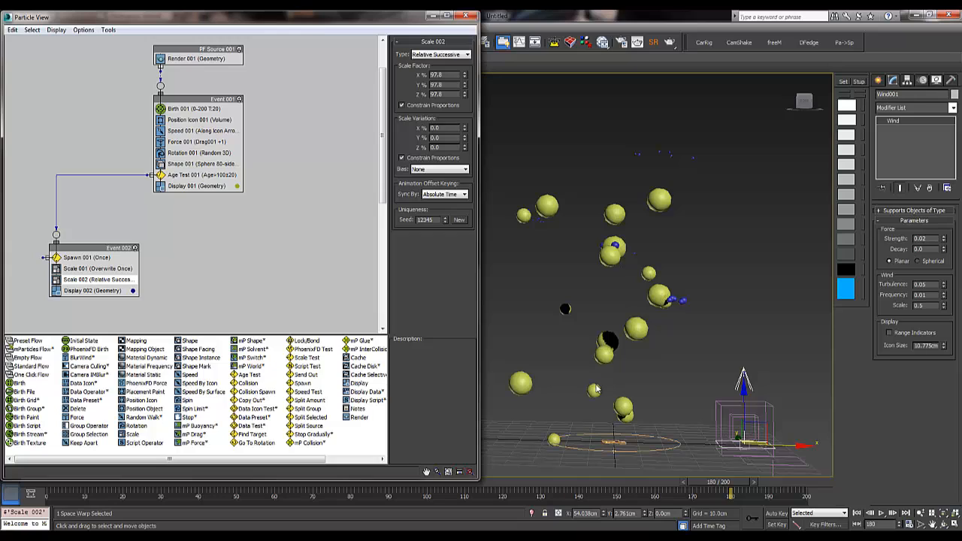
key(Home)
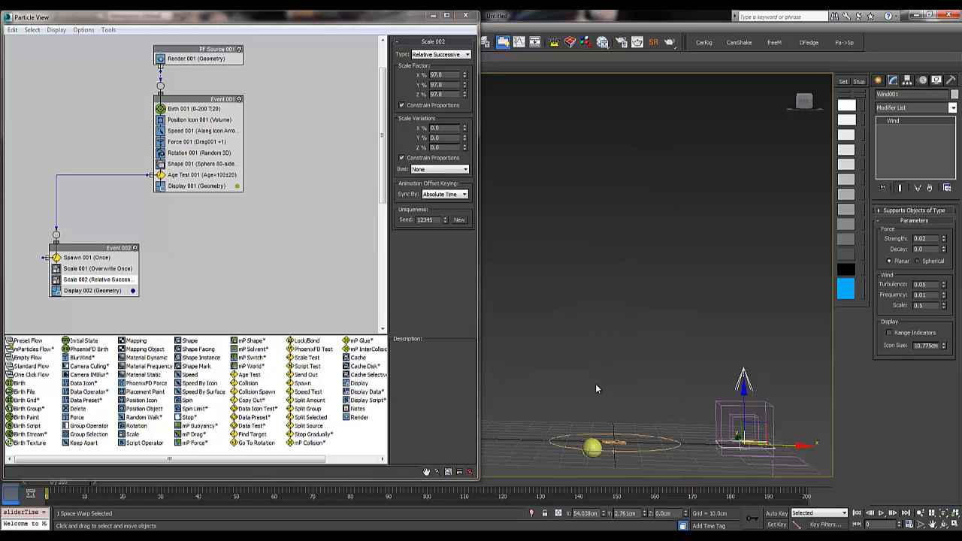
Append a Delete operator to Event 002 and set it to remove particles by particle age.
right_click(85, 288)
mouse_move(113, 299)
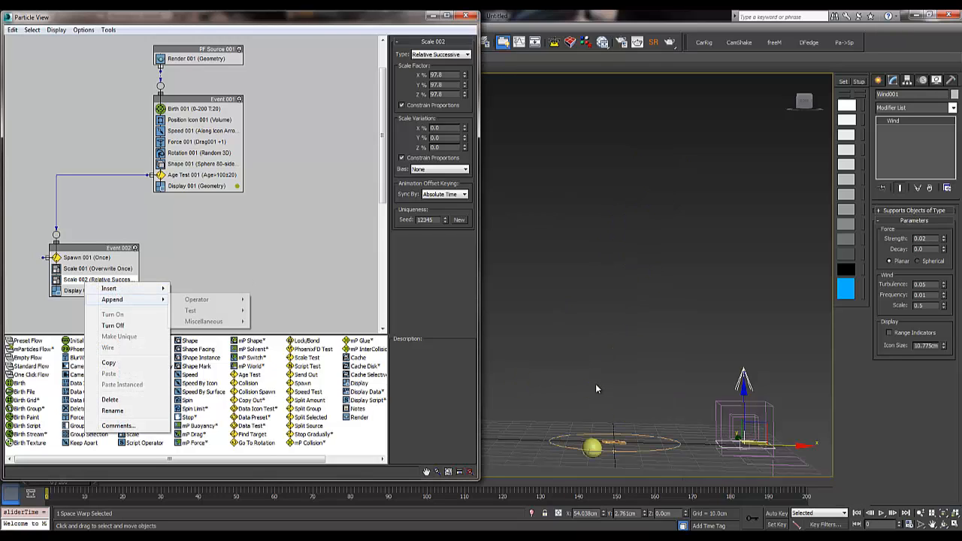
mouse_move(197, 299)
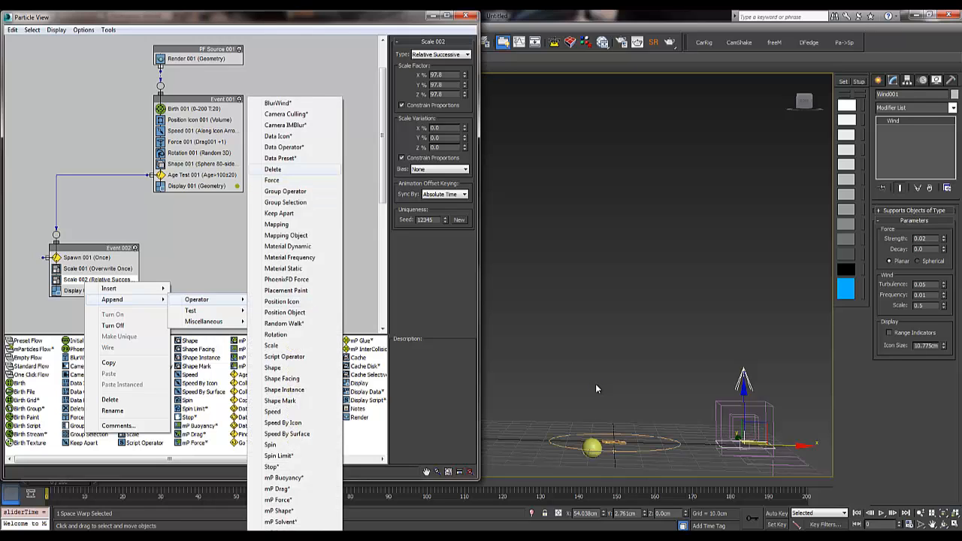
click(273, 169)
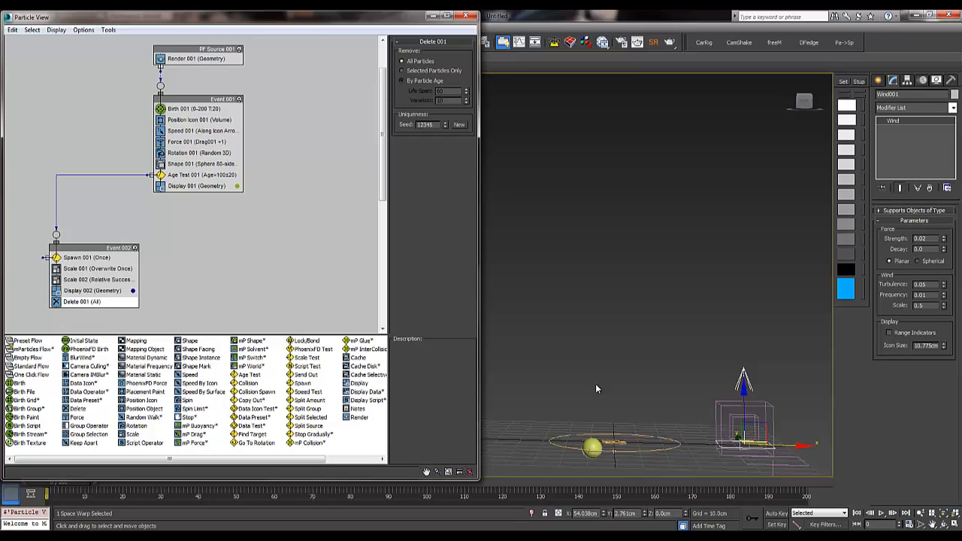
click(402, 81)
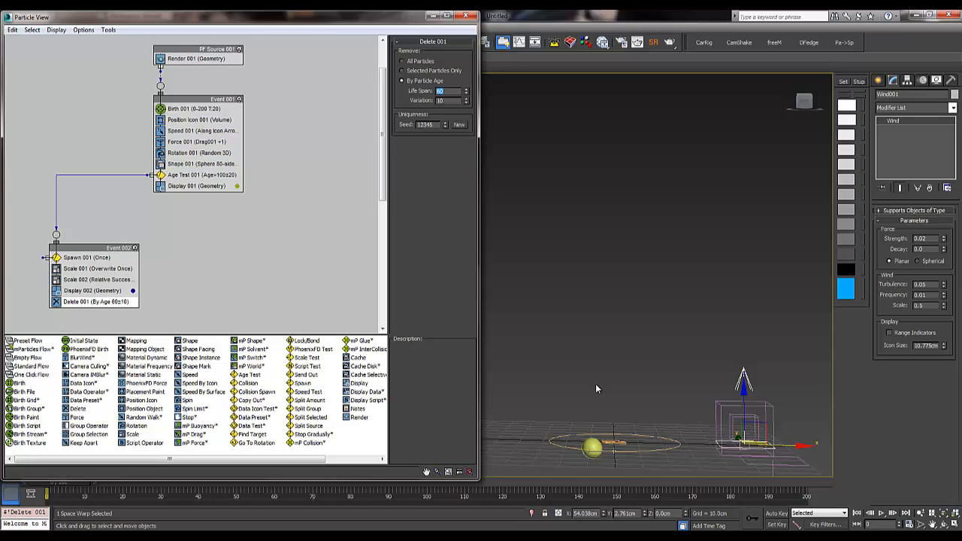
Append an Age Test to Event 002 and move the Delete operator out into a new separate event.
click(201, 174)
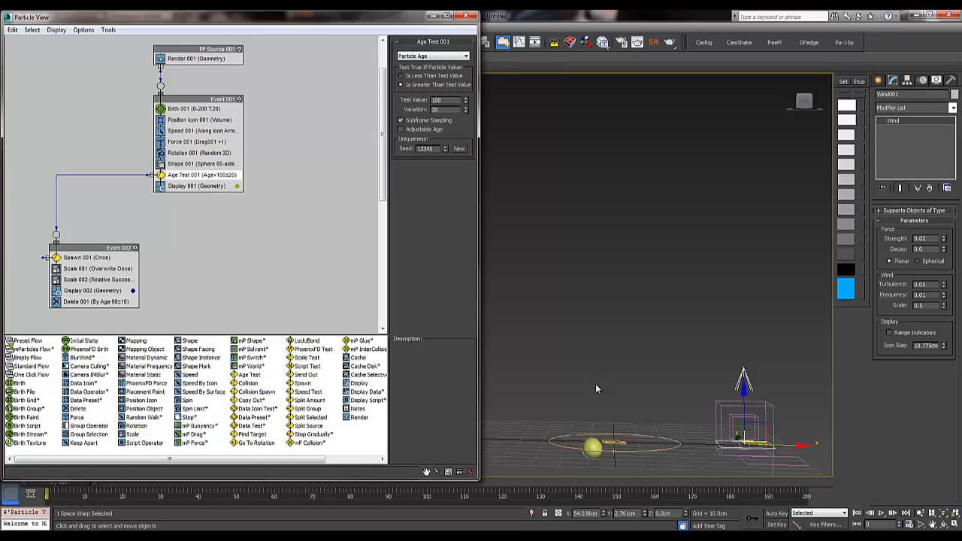
click(97, 302)
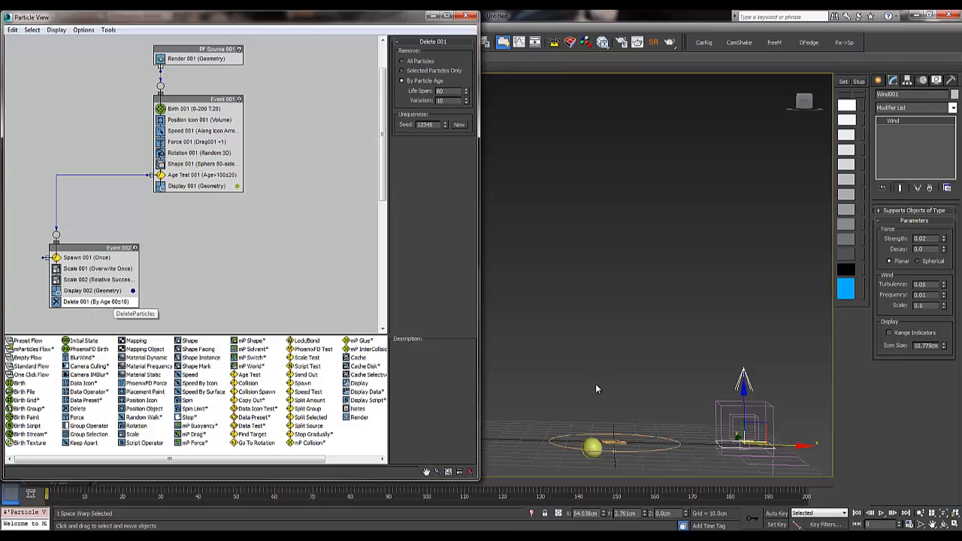
right_click(115, 297)
mouse_move(143, 311)
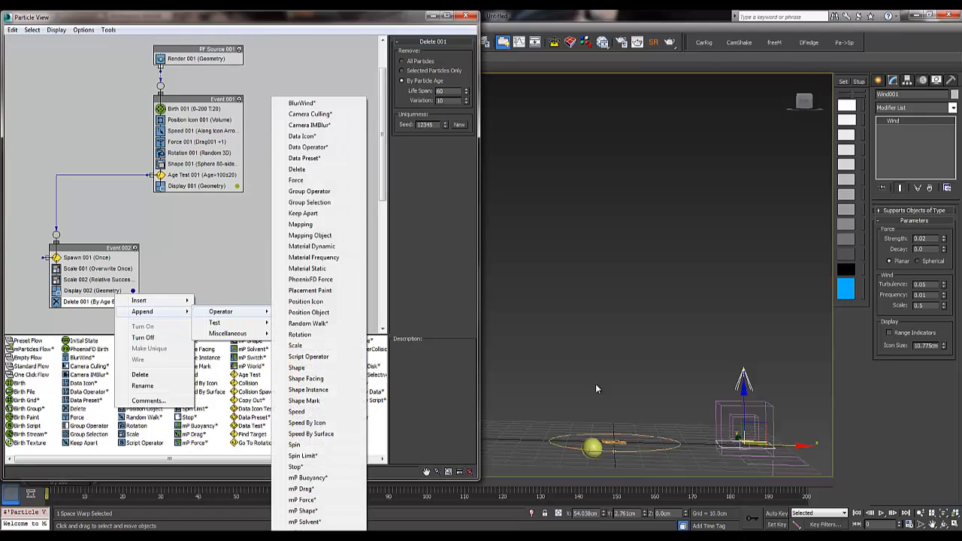
mouse_move(214, 322)
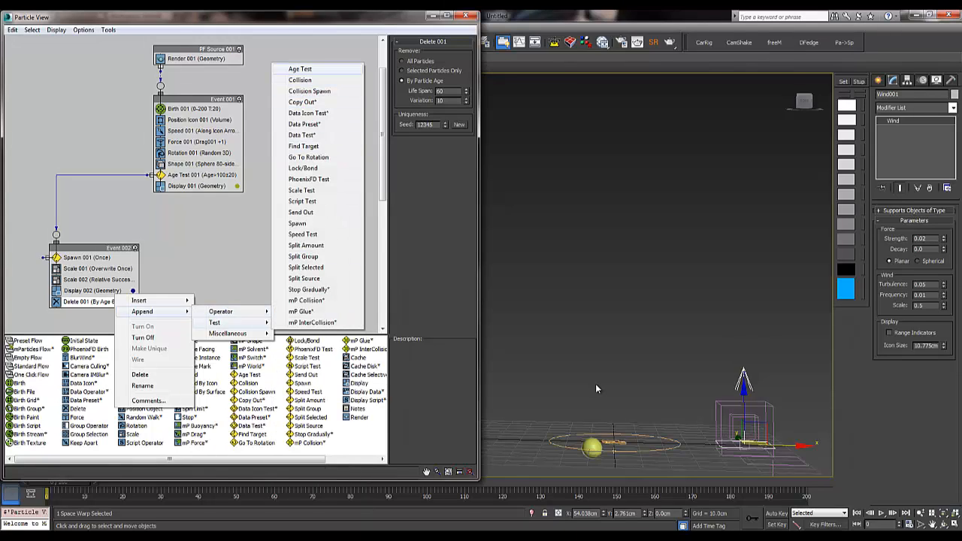
click(300, 69)
drag(96, 302, 226, 313)
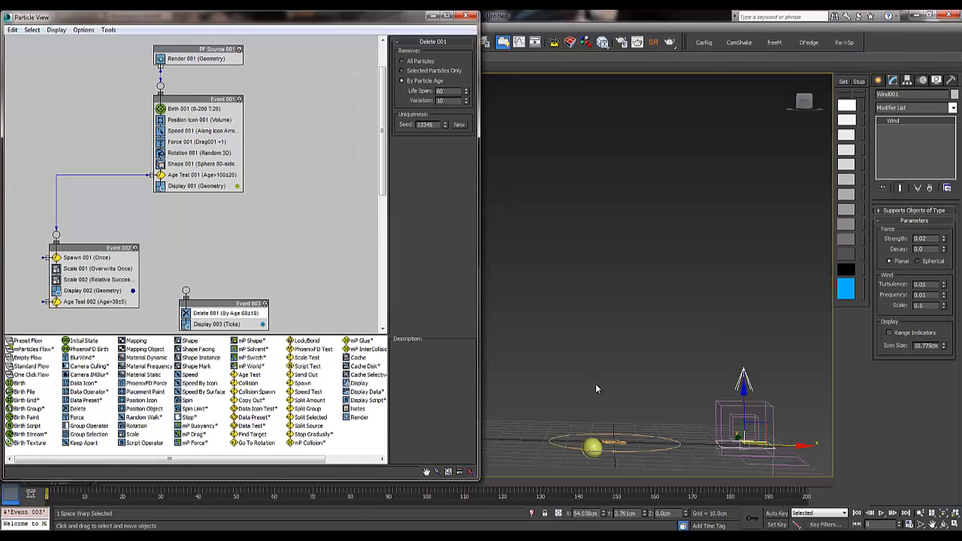
Set the Event 002 Age Test to Event Age and wire its output to the Delete event.
click(110, 302)
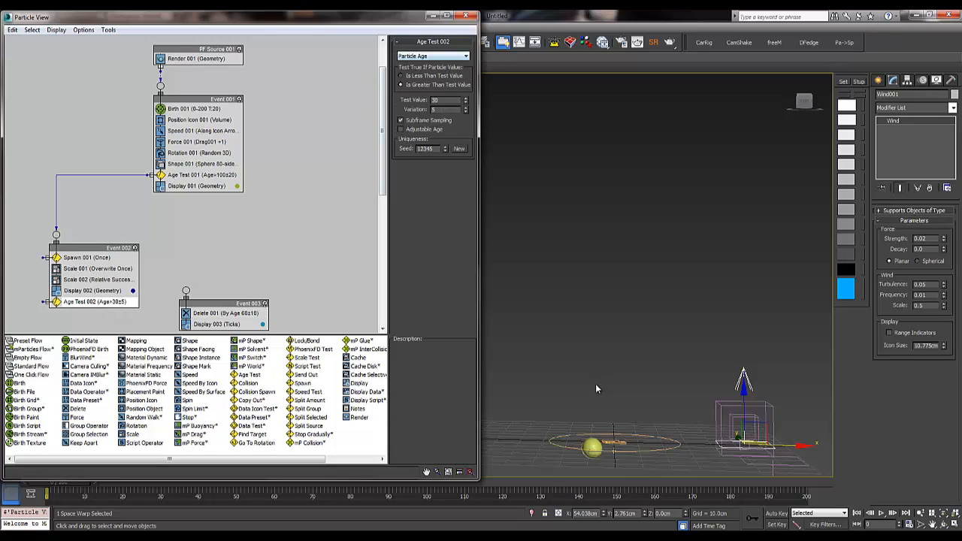
click(434, 56)
click(411, 78)
middle_drag(300, 226, 301, 168)
drag(240, 245, 278, 266)
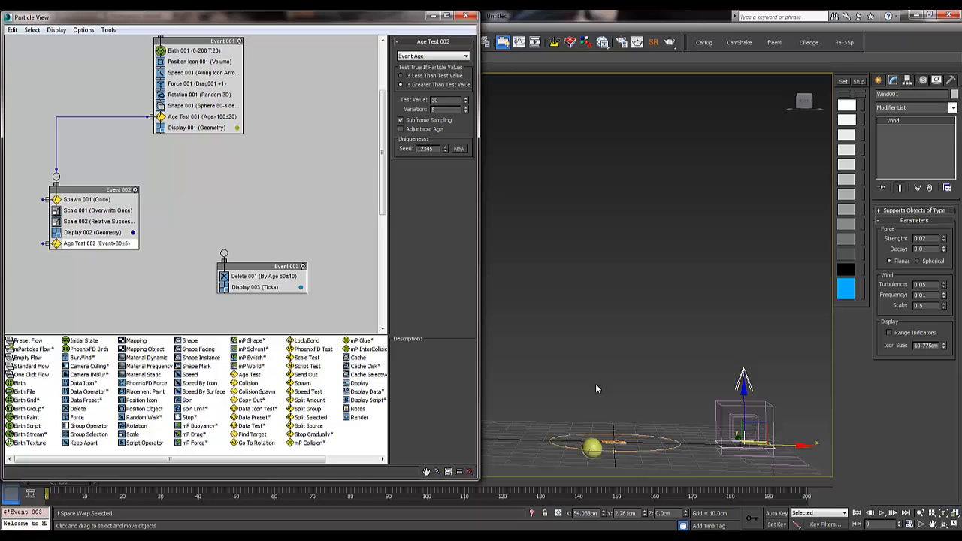
drag(43, 243, 257, 296)
Set the Delete operator's life span to 5 and its variation to 2.
click(256, 305)
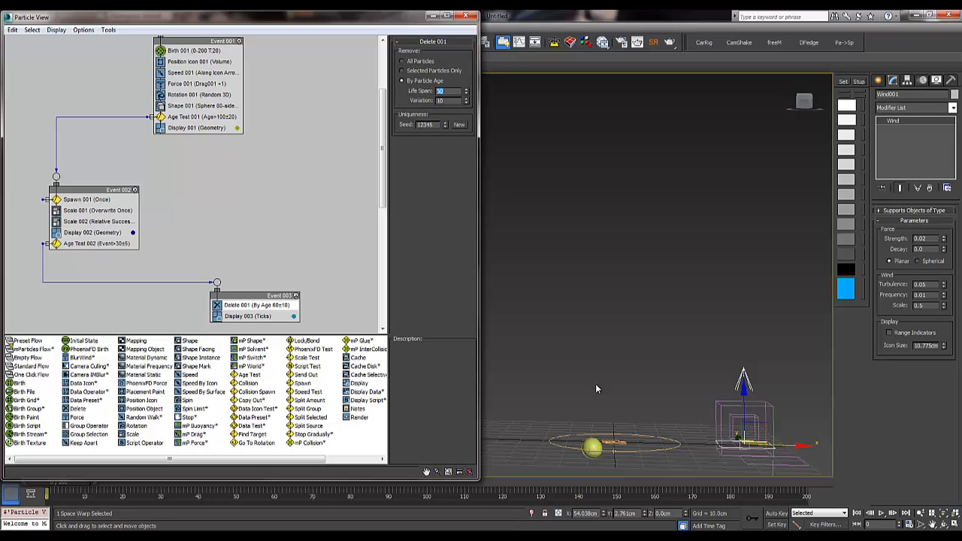
text(5)
key(Tab)
Set the display type for selected particles in Event 003's Display operator to Diamonds.
click(288, 316)
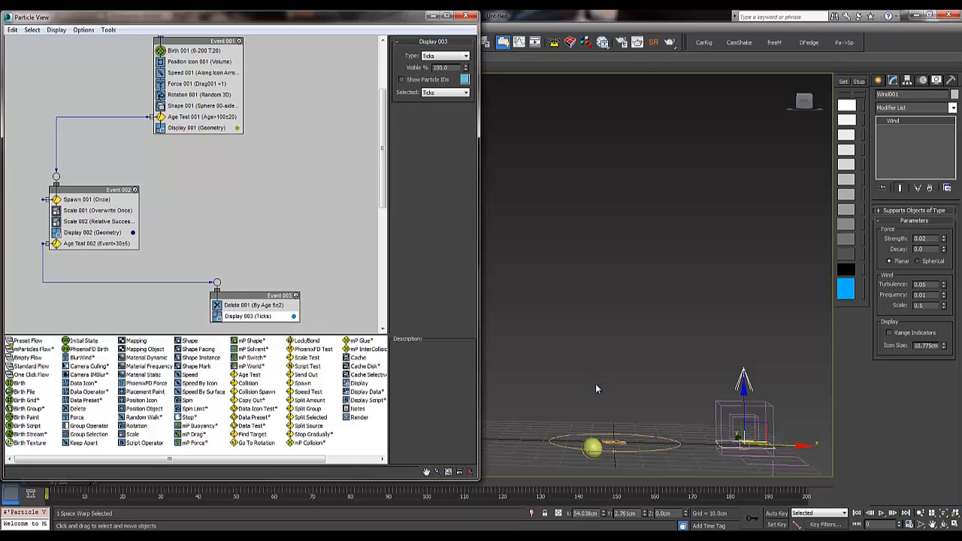
click(451, 93)
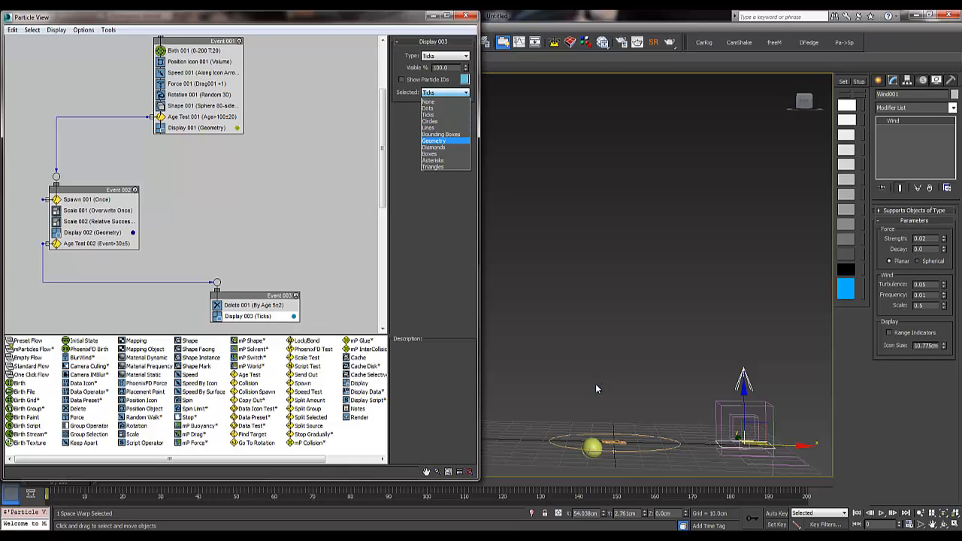
click(434, 140)
scroll(188, 195, down, 1)
mouse_move(188, 196)
middle_down()
mouse_move(188, 206)
mouse_move(188, 196)
middle_up()
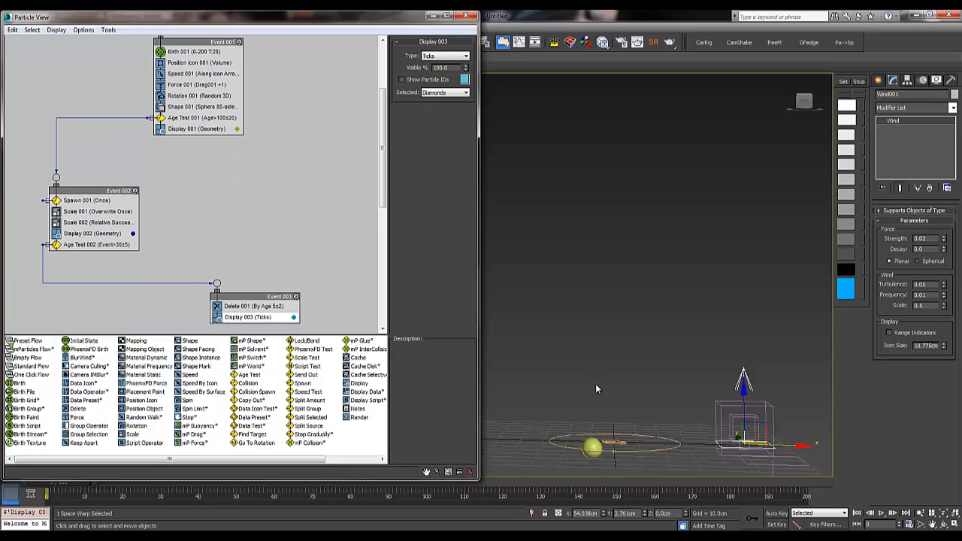
Play the animation and review the settings of Event 001's Age Test and Event 002's Spawn test.
key(/)
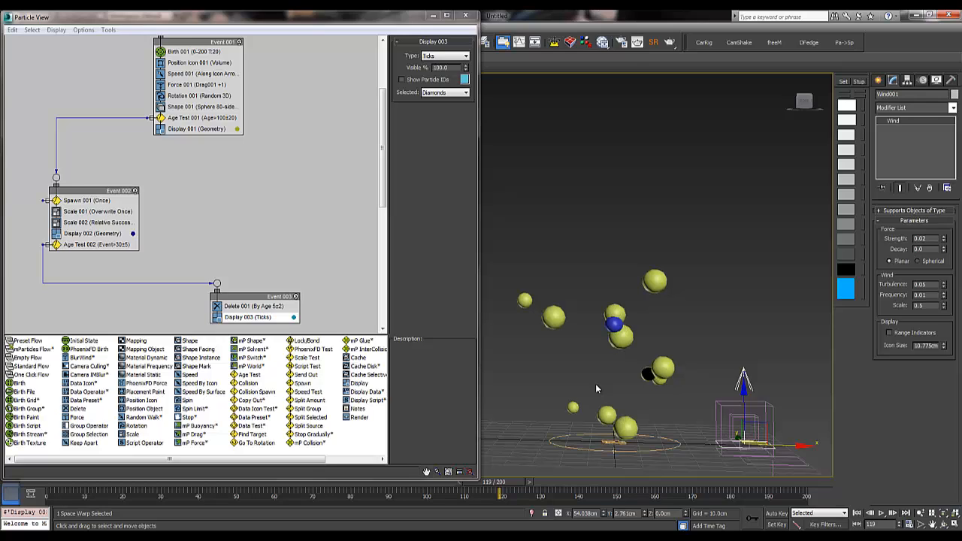
click(208, 118)
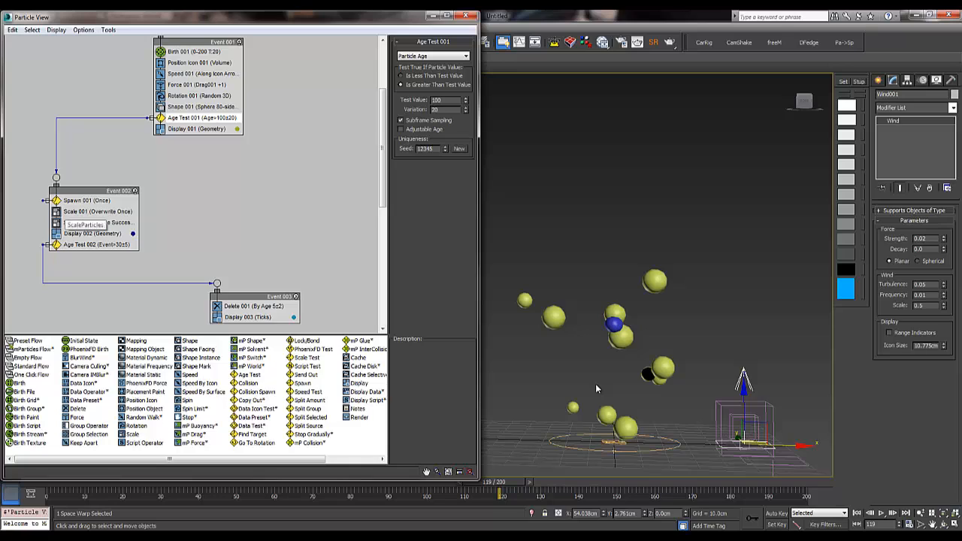
click(87, 200)
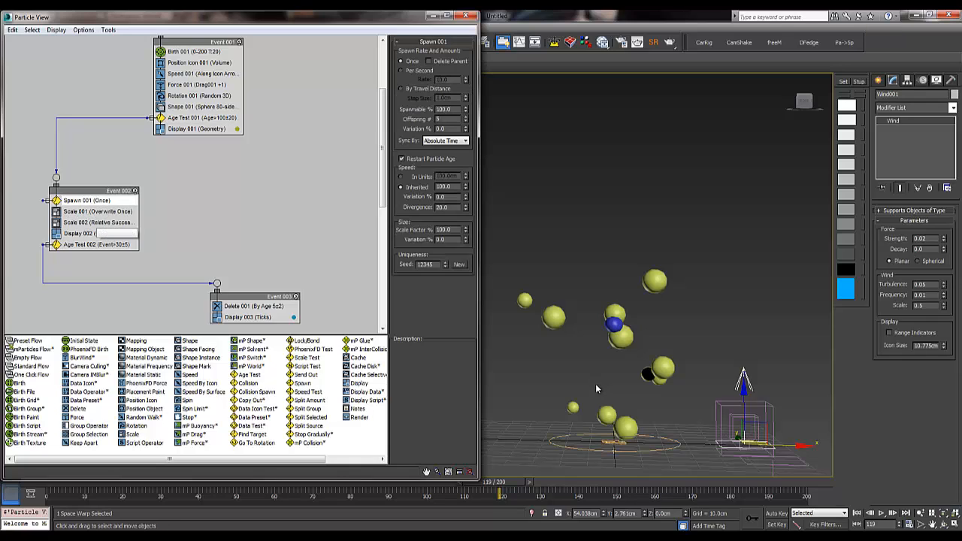
Move to frame 108 and reduce the first Scale operator's scale factor to 44.5%.
click(98, 212)
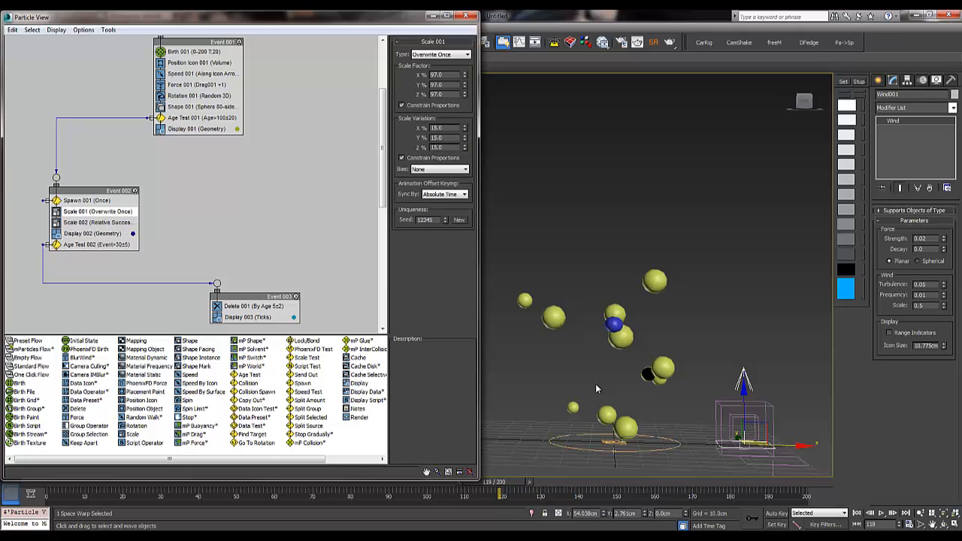
mouse_move(505, 481)
mouse_down()
mouse_move(455, 481)
mouse_move(467, 482)
mouse_up()
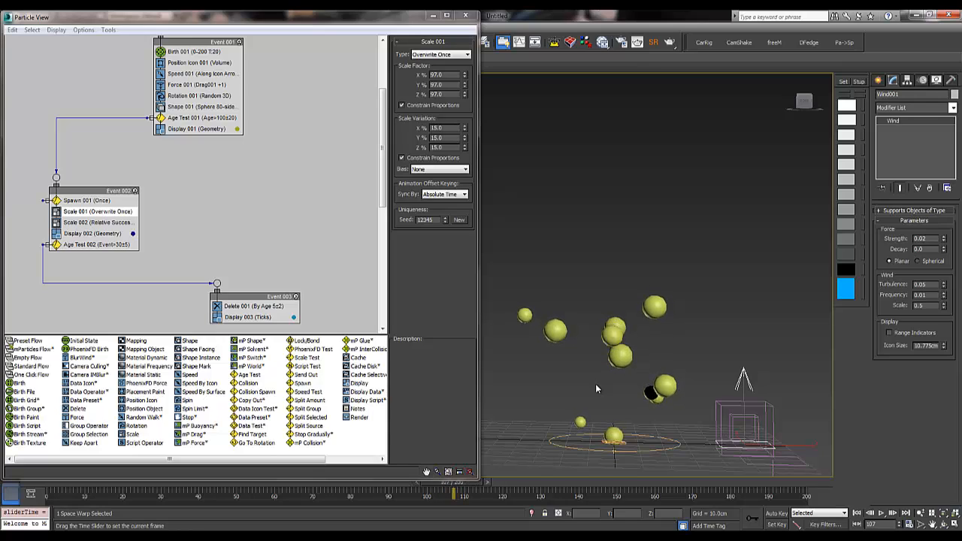
key(w)
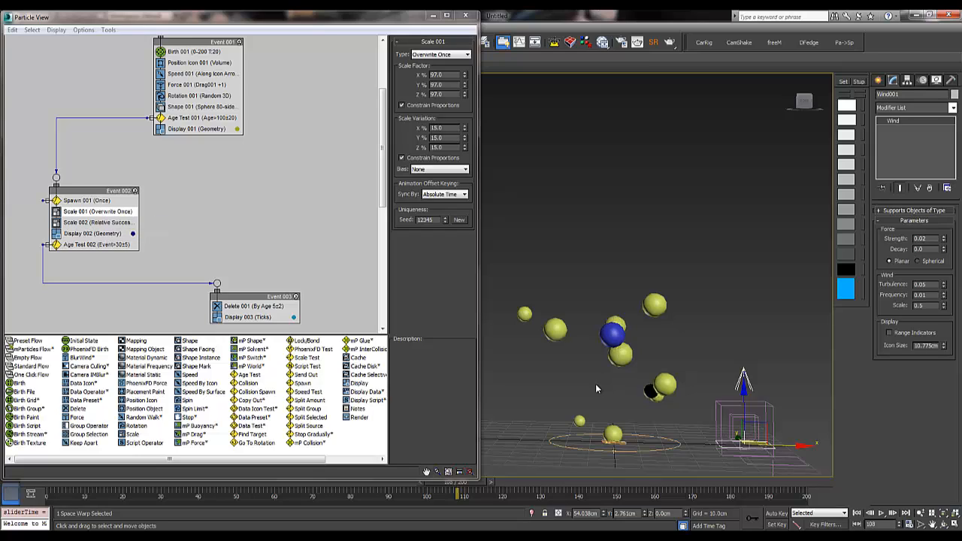
drag(464, 76, 464, 83)
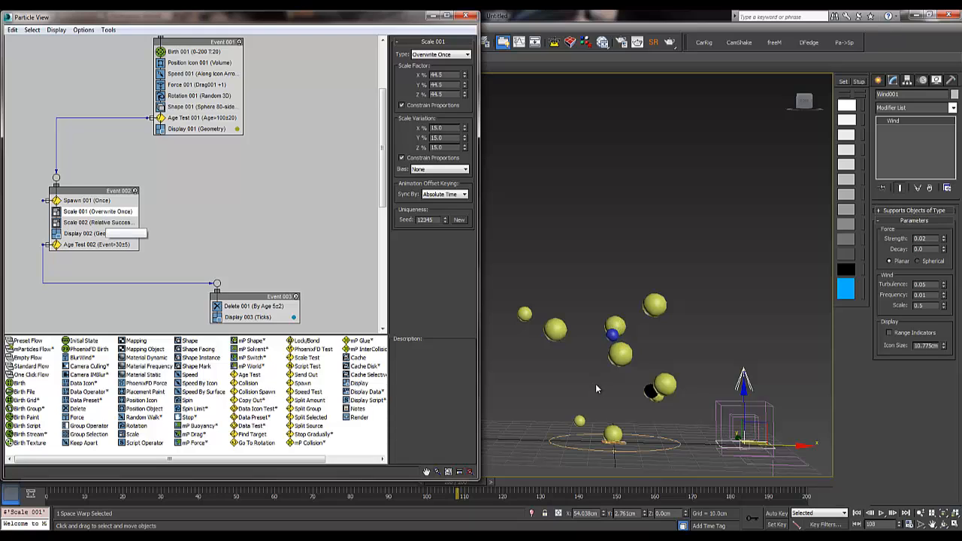
Set the second Scale operator's scale factor to 81.4% and play the animation from frame 0.
click(105, 223)
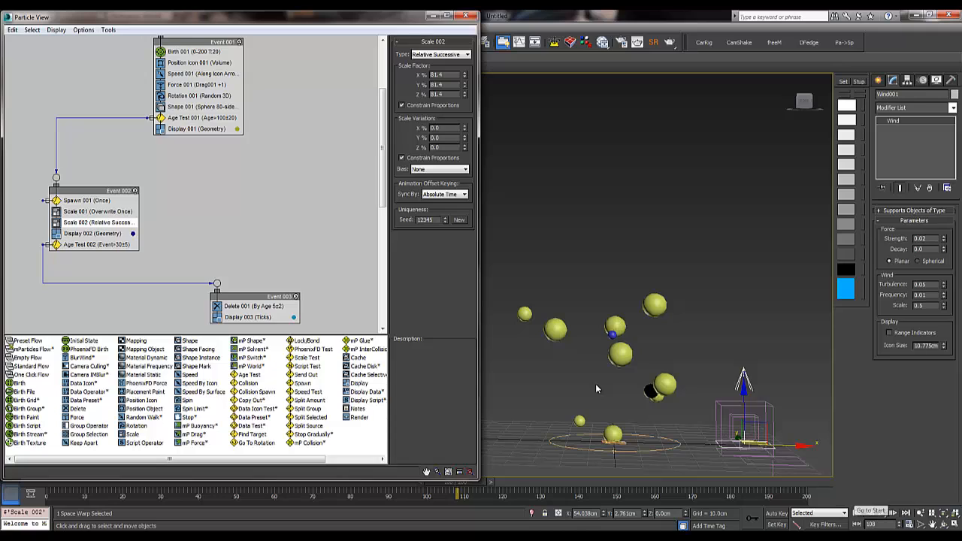
key(Home)
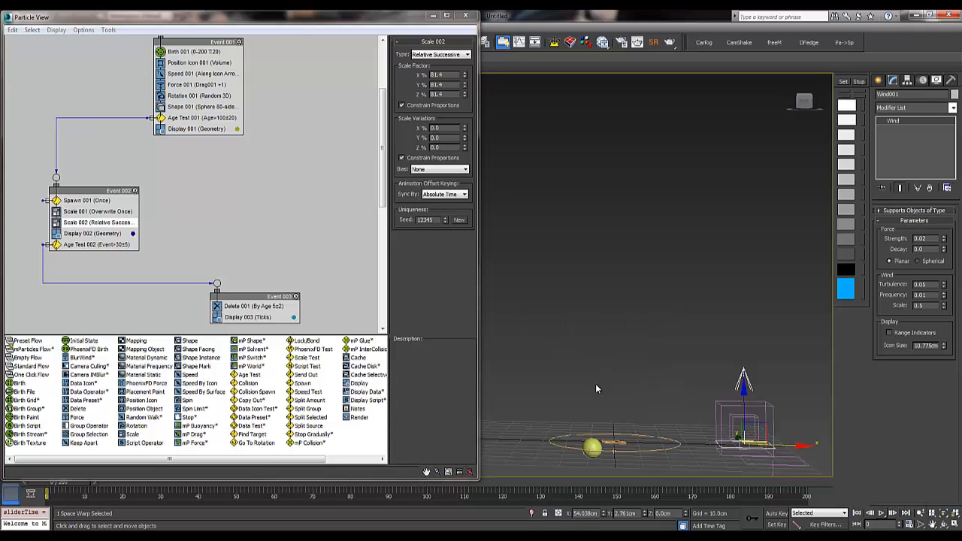
key(slash)
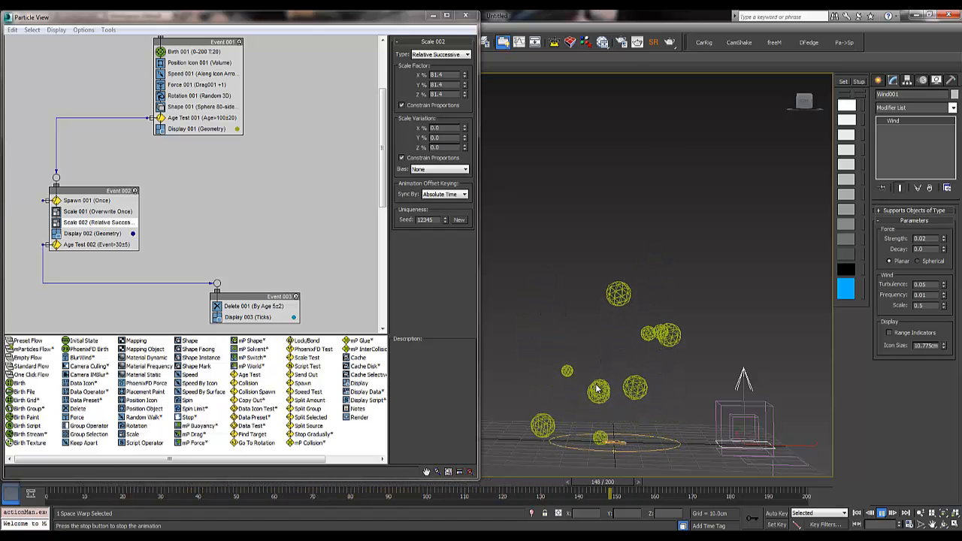
key(slash)
Add a Speed operator to Event 002 directly below the Spawn test and set its direction to Random 3D.
right_click(80, 227)
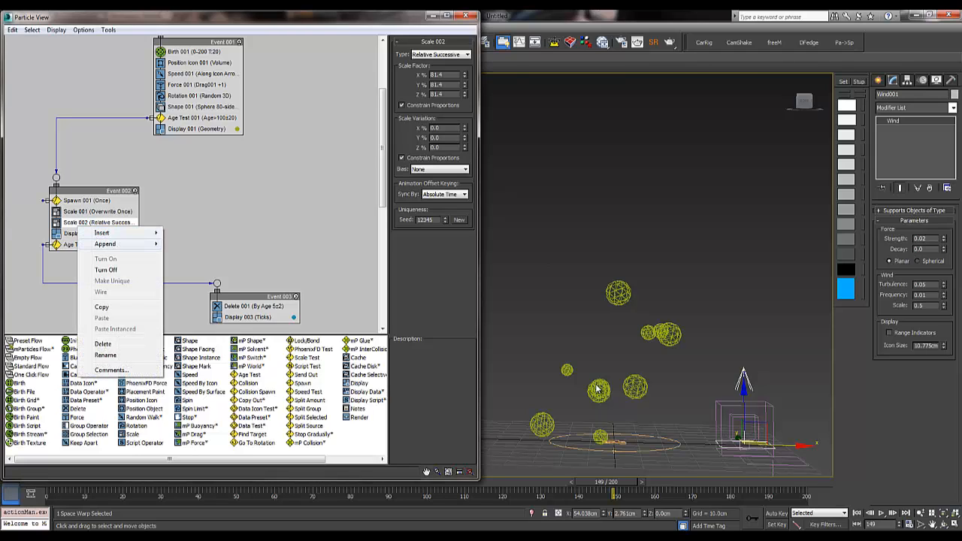
mouse_move(106, 243)
mouse_move(191, 243)
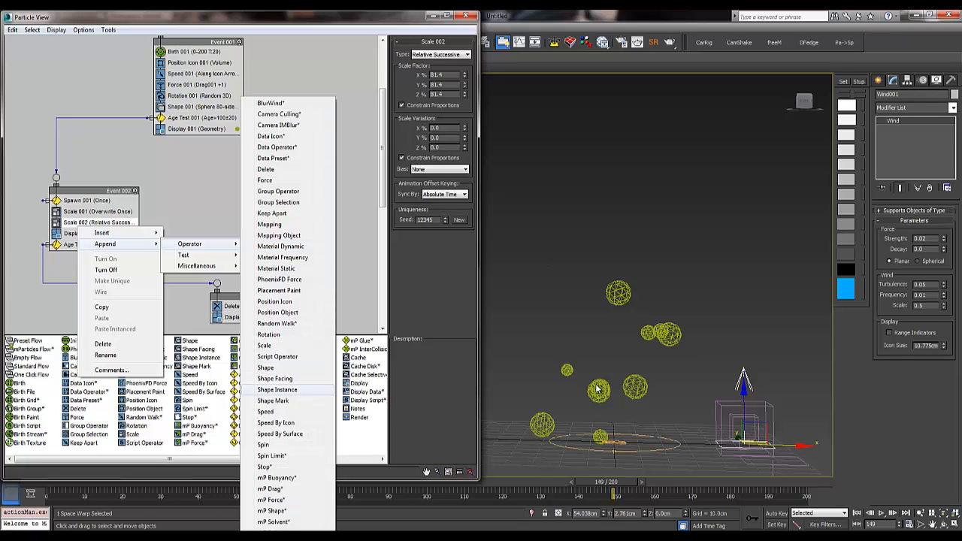
click(265, 411)
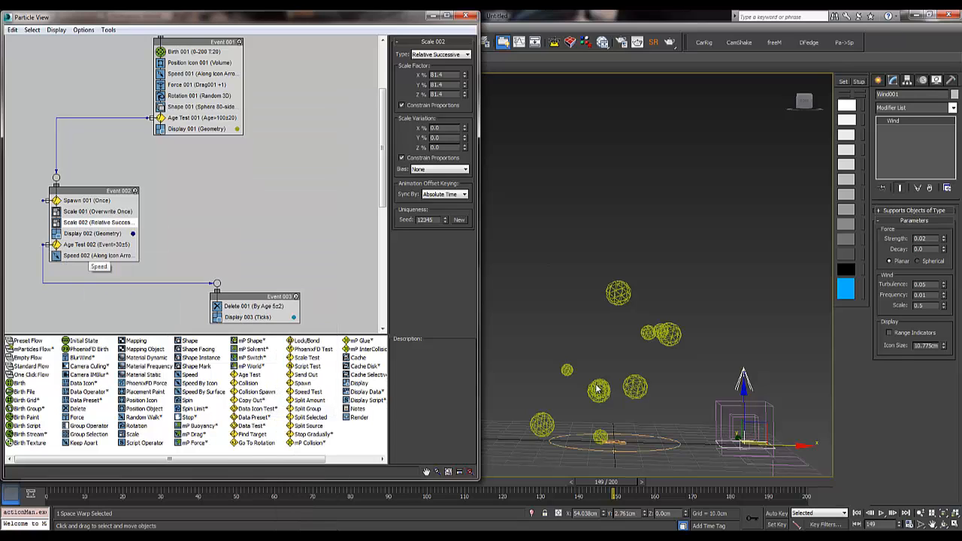
drag(136, 207, 137, 206)
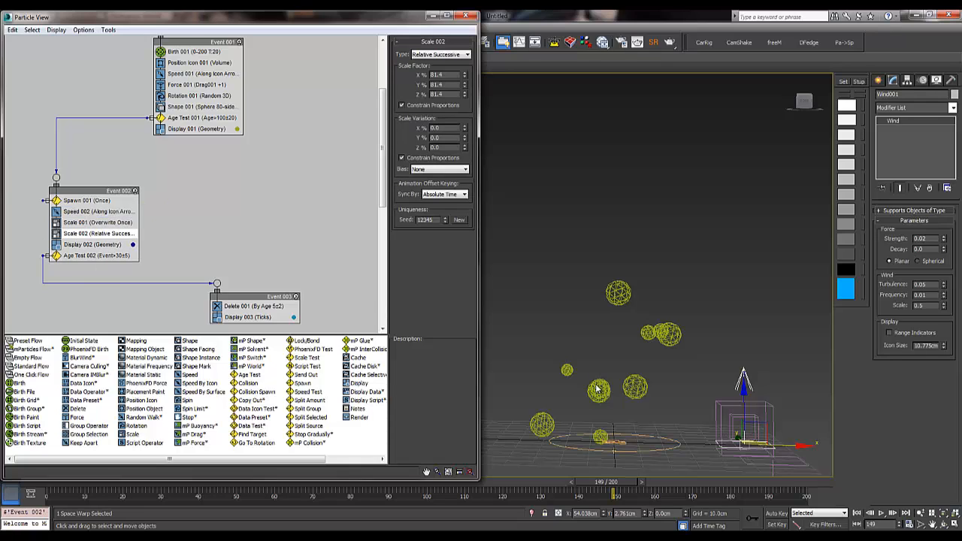
click(434, 85)
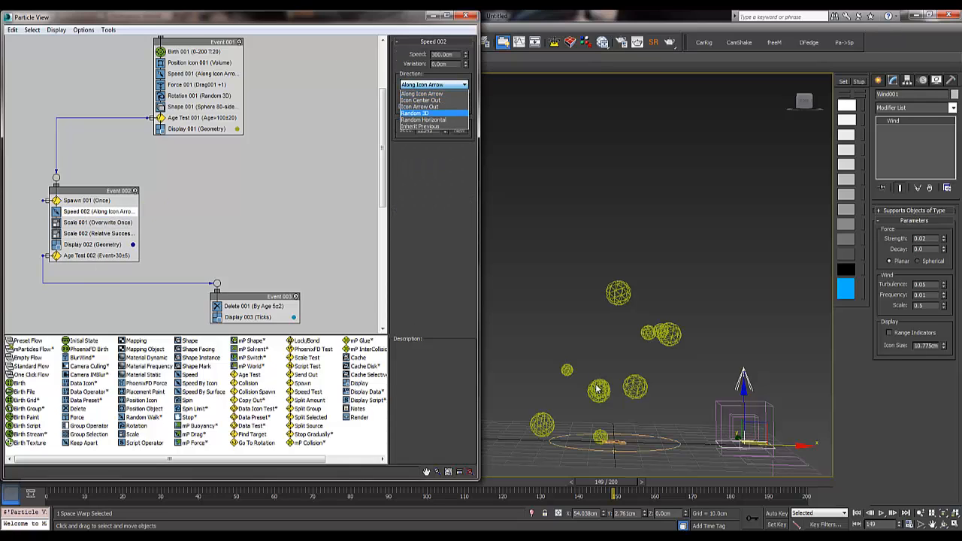
click(414, 113)
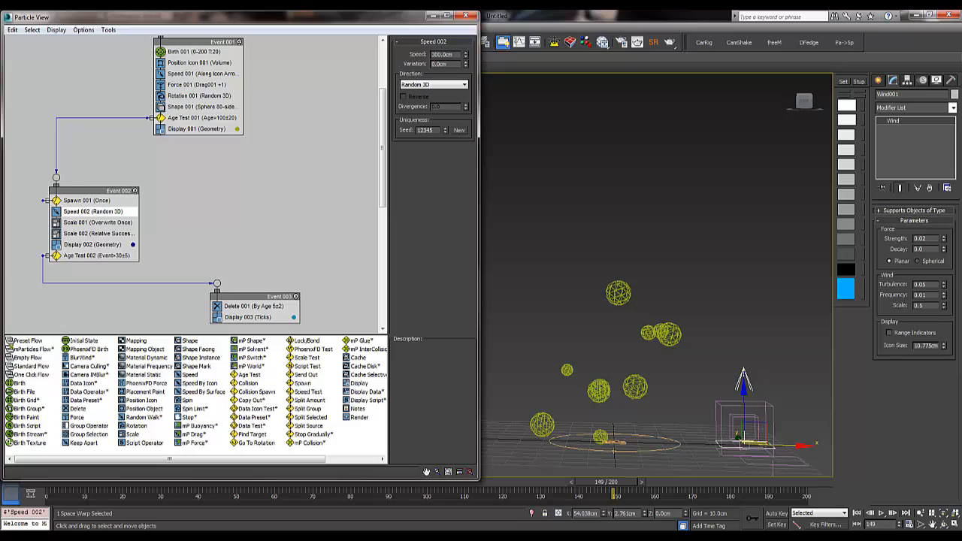
Set Event 002's Speed operator to 50 cm and its display colour to yellow, checking the animation playback.
middle_click(597, 389)
key(slash)
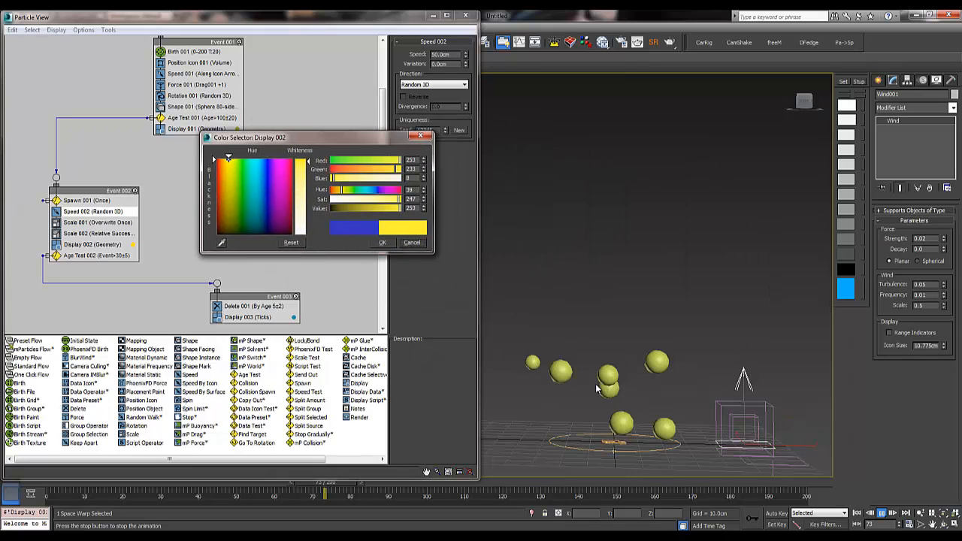
key(Return)
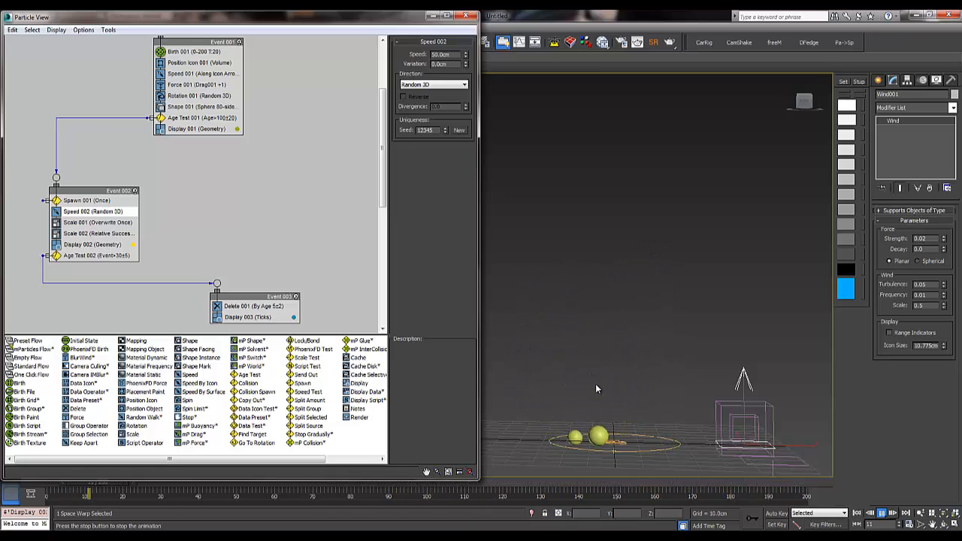
click(597, 388)
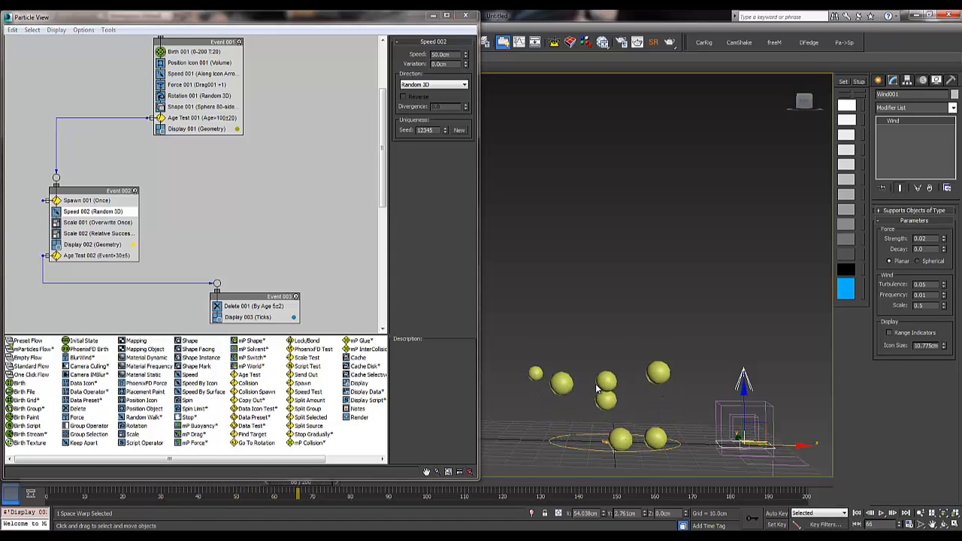
Add a Force operator to Event 002 below the Speed operator and assign the Gravity001 space warp to it.
right_click(72, 229)
mouse_move(100, 245)
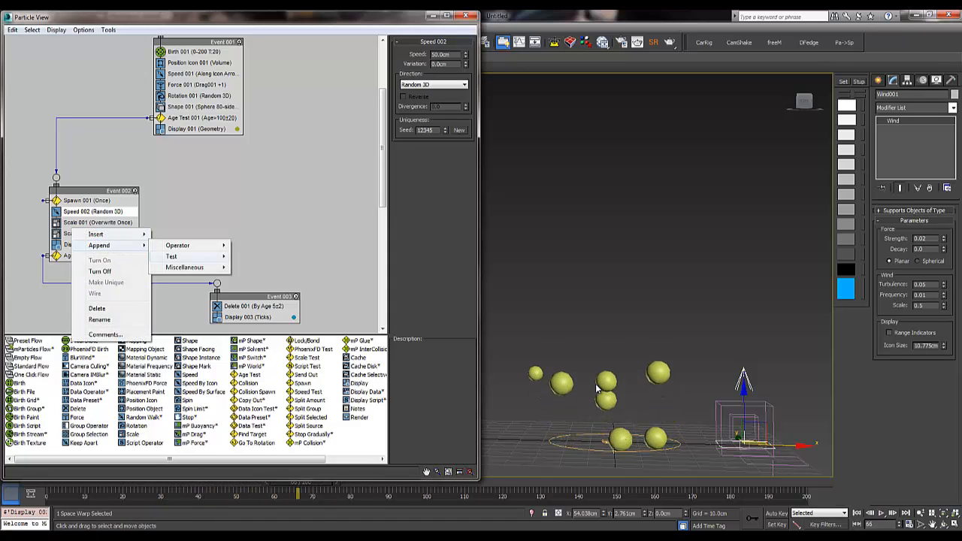
mouse_move(177, 246)
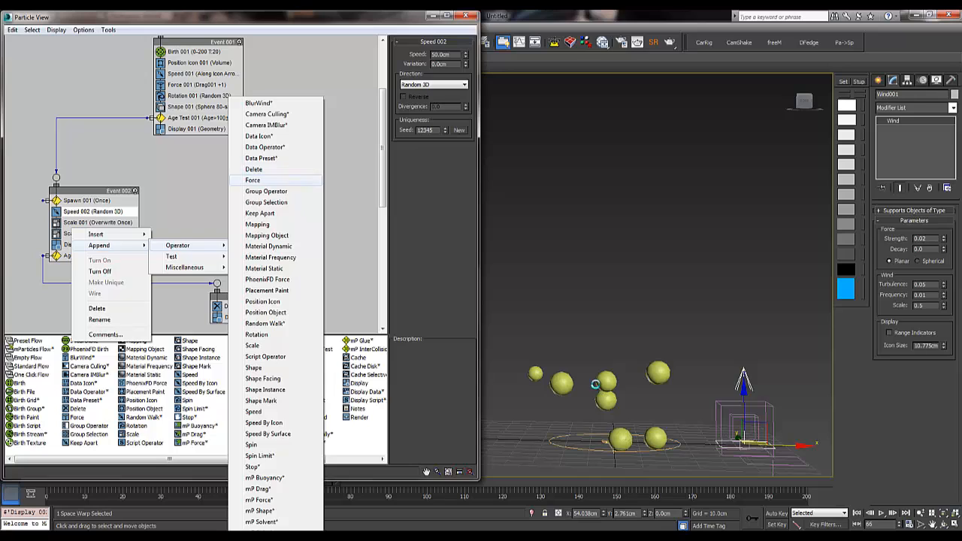
click(253, 180)
drag(85, 245, 90, 218)
click(86, 223)
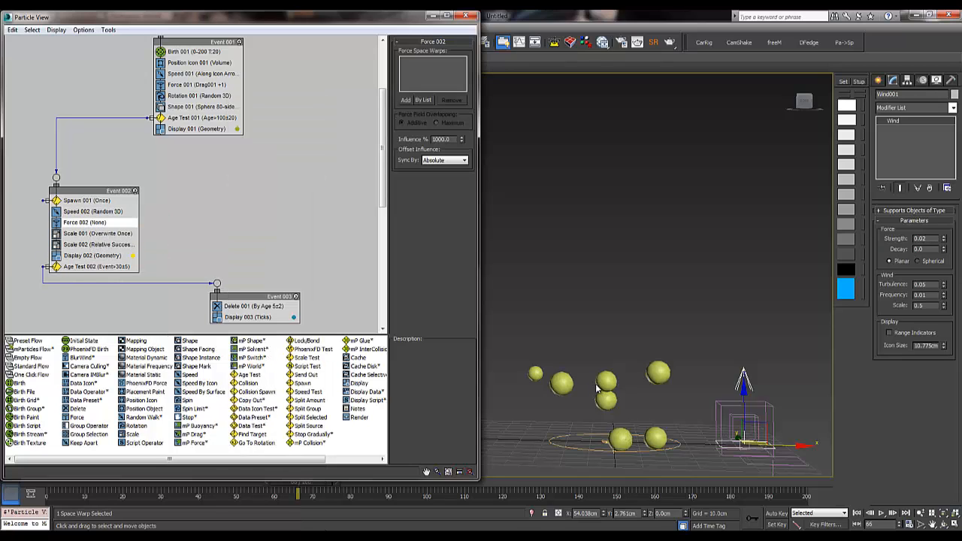
middle_drag(597, 389, 552, 296)
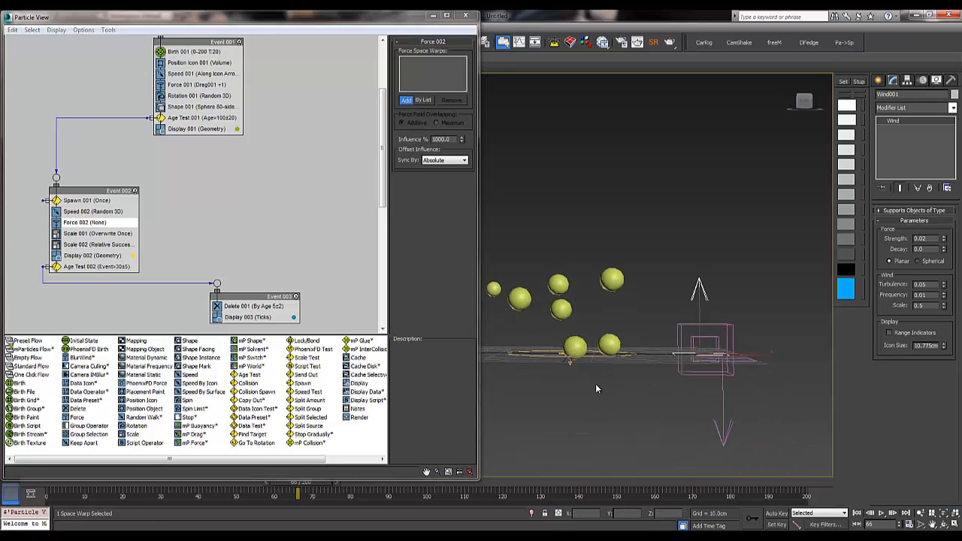
click(595, 384)
middle_drag(596, 388, 667, 426)
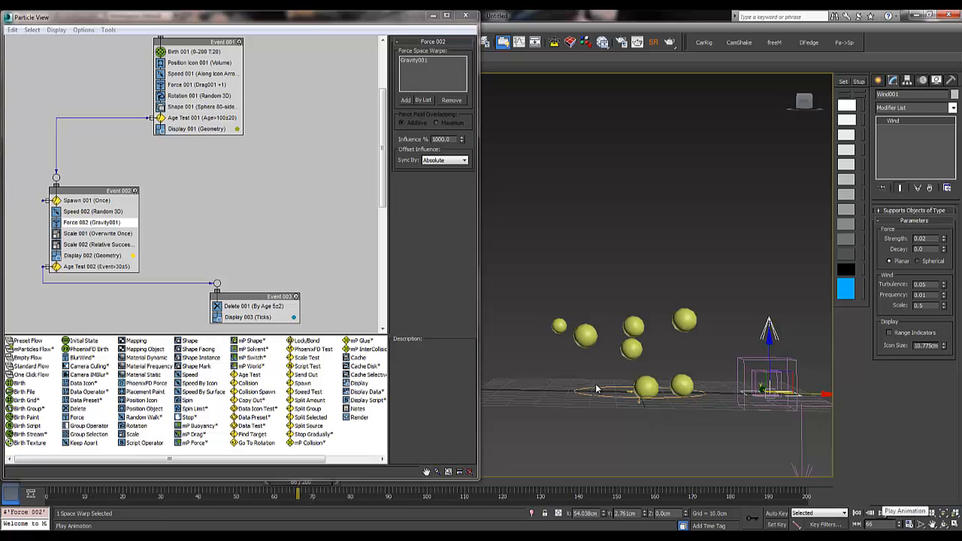
Set the Gravity space warp's strength to 0.1 and replay the animation.
key(slash)
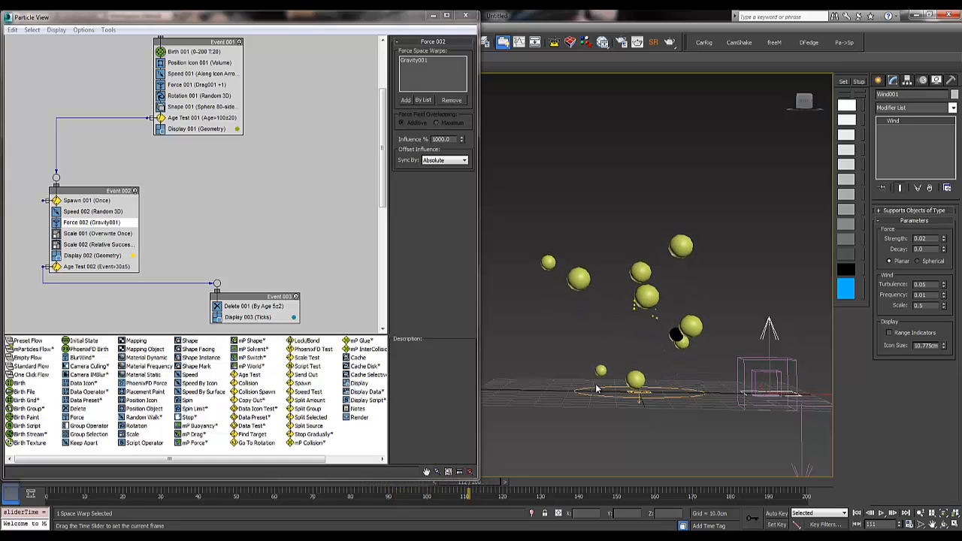
key(slash)
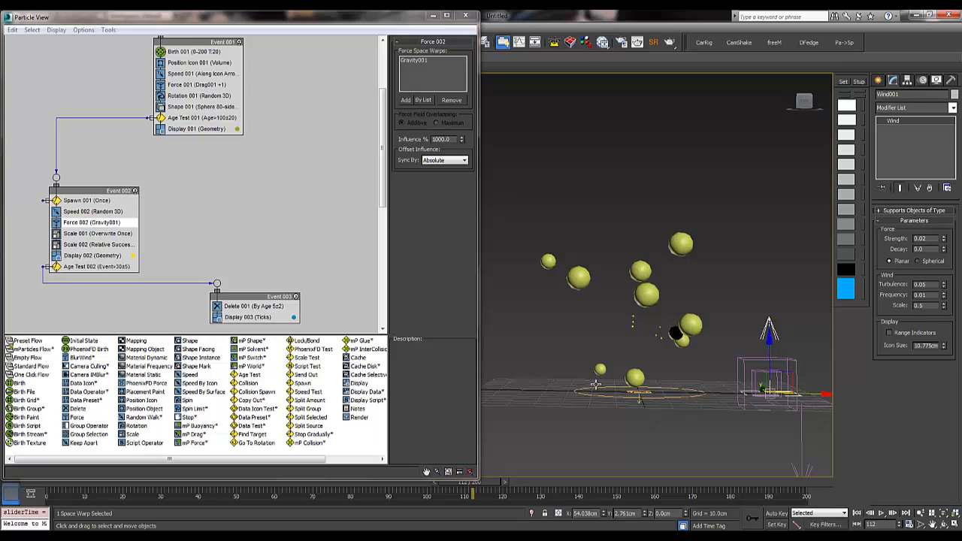
click(595, 385)
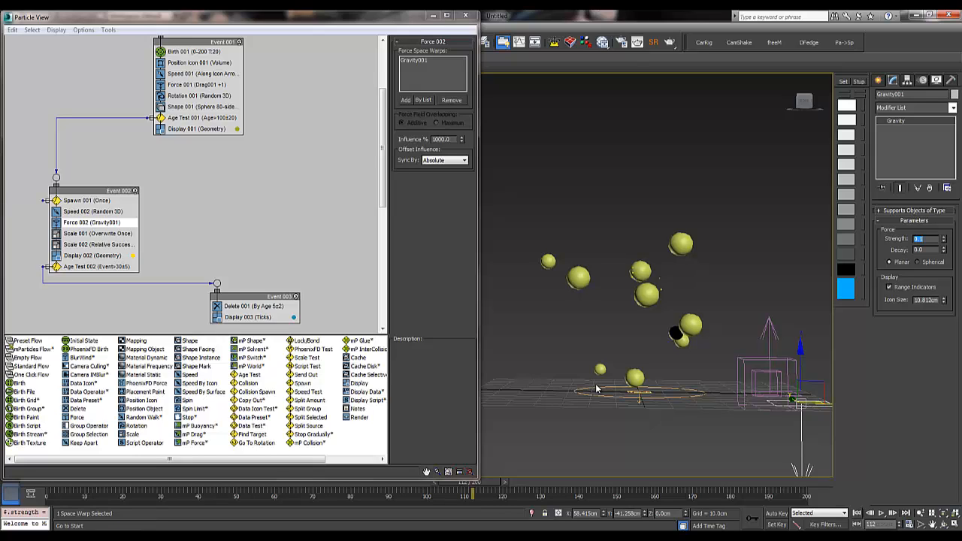
key(slash)
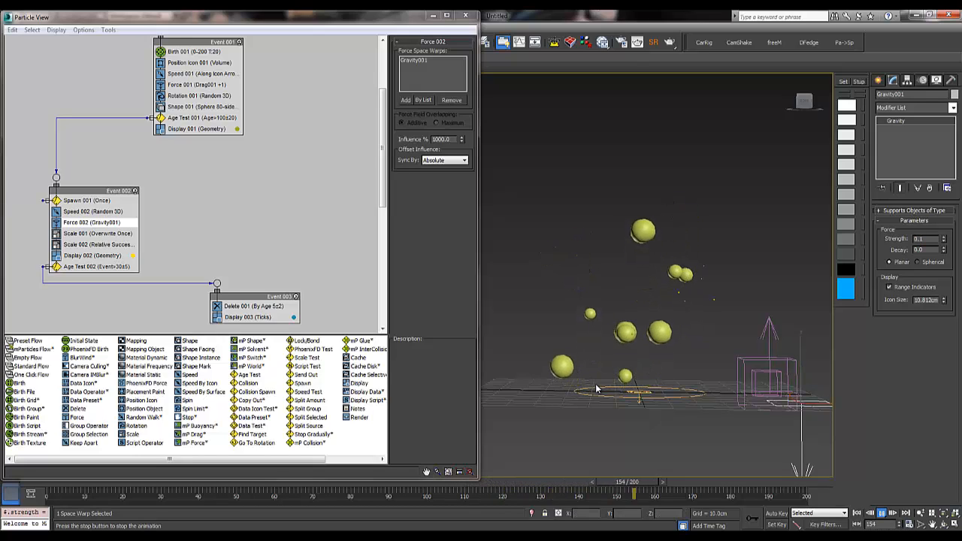
key(slash)
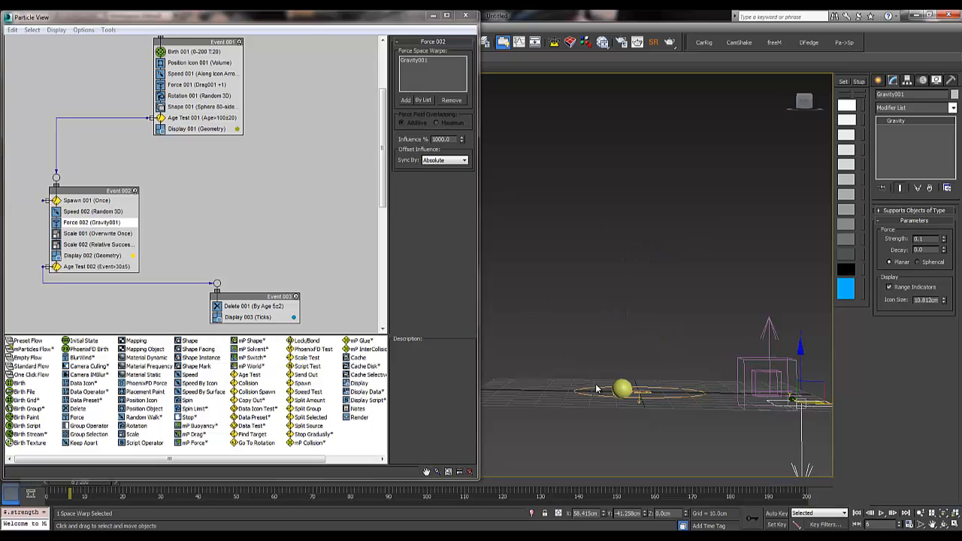
key(slash)
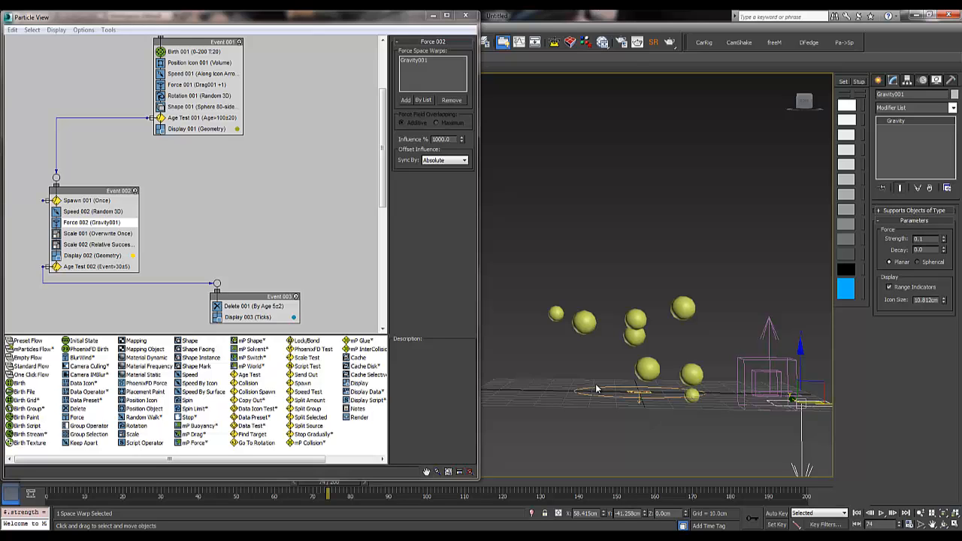
Minimize the Particle View window and view the particle scene from above at an angle.
click(433, 15)
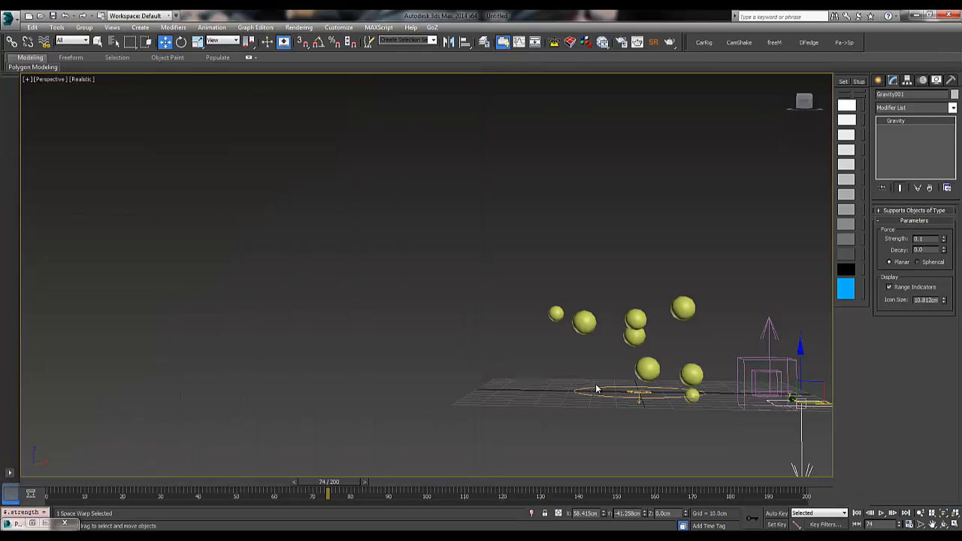
scroll(597, 389, down, 3)
alt+middle_drag(597, 388, 626, 431)
ctrl+right_click(392, 290)
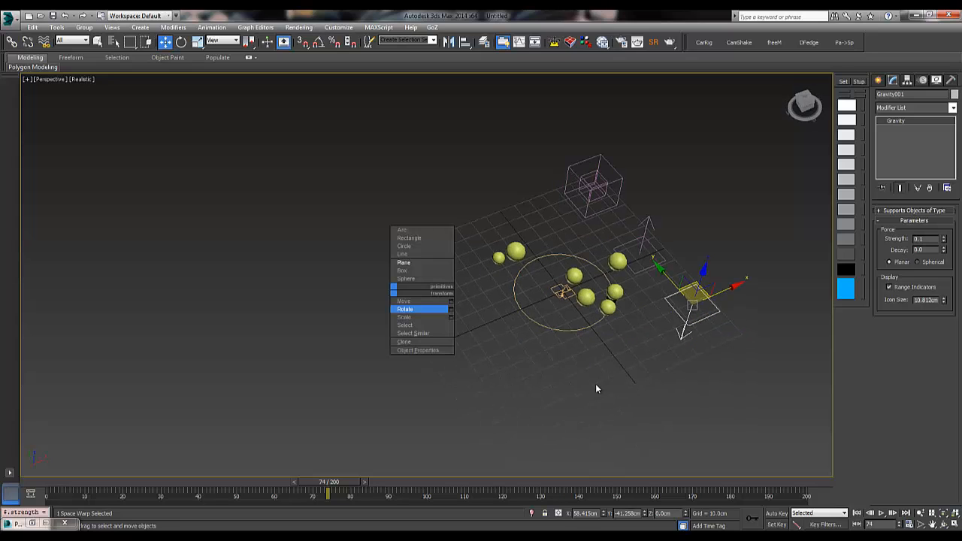
click(407, 279)
mouse_move(448, 309)
mouse_down()
mouse_move(474, 310)
mouse_move(462, 310)
mouse_up()
key(w)
key(Delete)
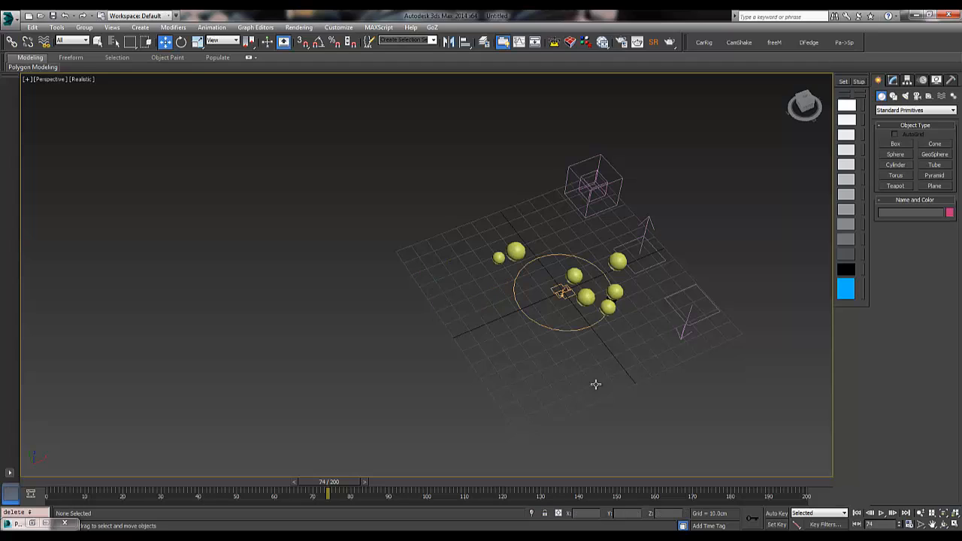
Create a box about 20 cm on each side beside the particle emitter and show it in the Front view.
ctrl+right_click(448, 286)
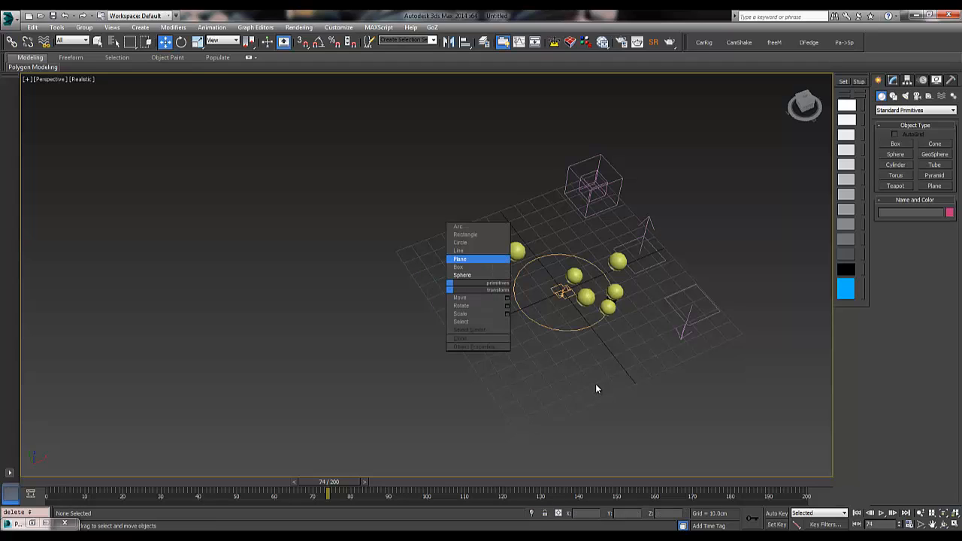
click(459, 267)
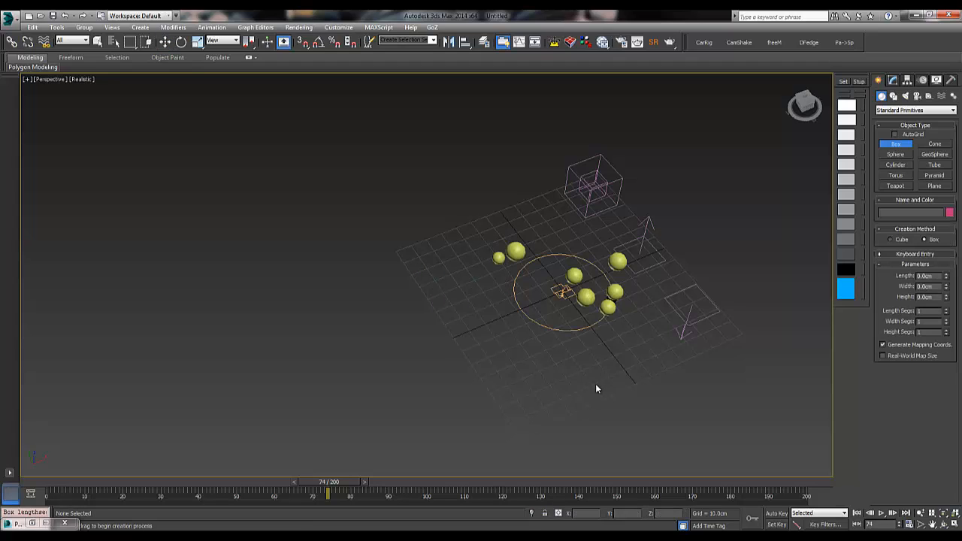
drag(465, 319, 489, 325)
key(w)
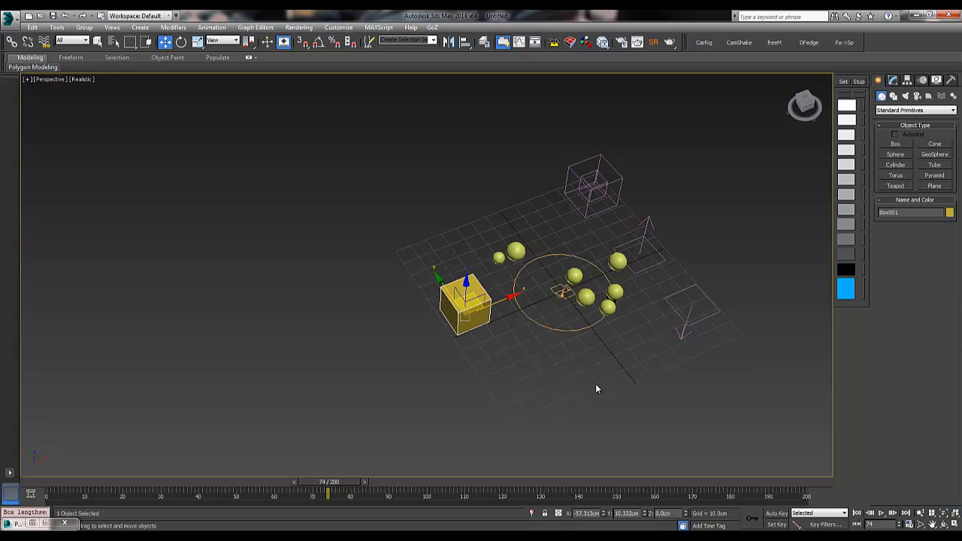
alt+middle_drag(488, 324, 429, 316)
key(f)
mouse_move(596, 388)
middle_down()
mouse_move(689, 406)
mouse_move(696, 385)
mouse_move(581, 378)
mouse_move(594, 395)
middle_up()
scroll(595, 384, up, 3)
scroll(595, 384, up, 2)
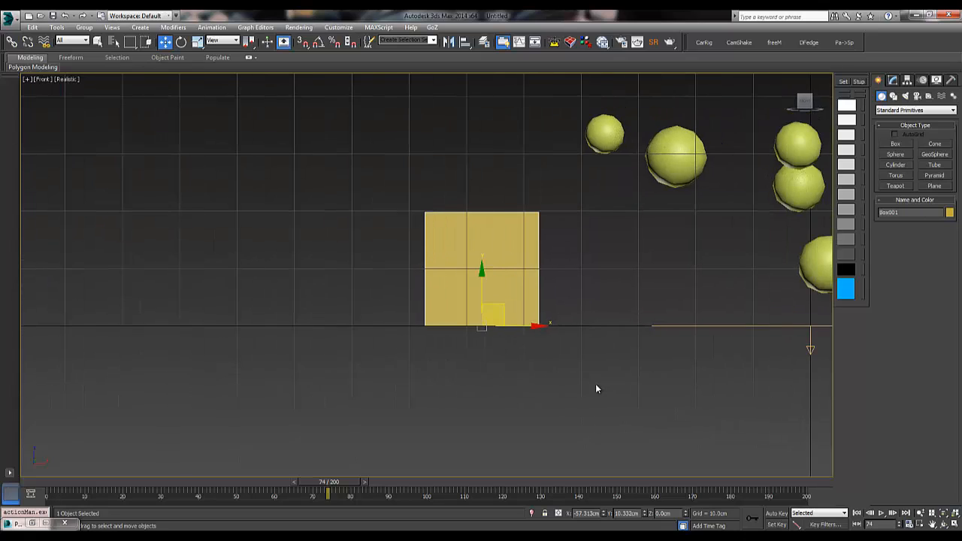
Set the box's length, width and height to 5 cm each.
click(893, 81)
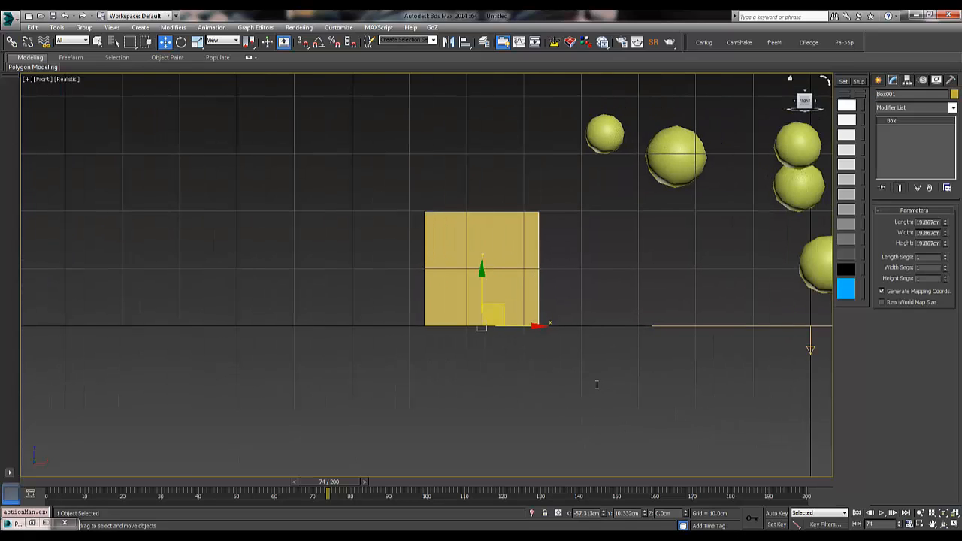
double_click(927, 222)
text(5)
key(Tab)
text(5)
key(Tab)
key(Tab)
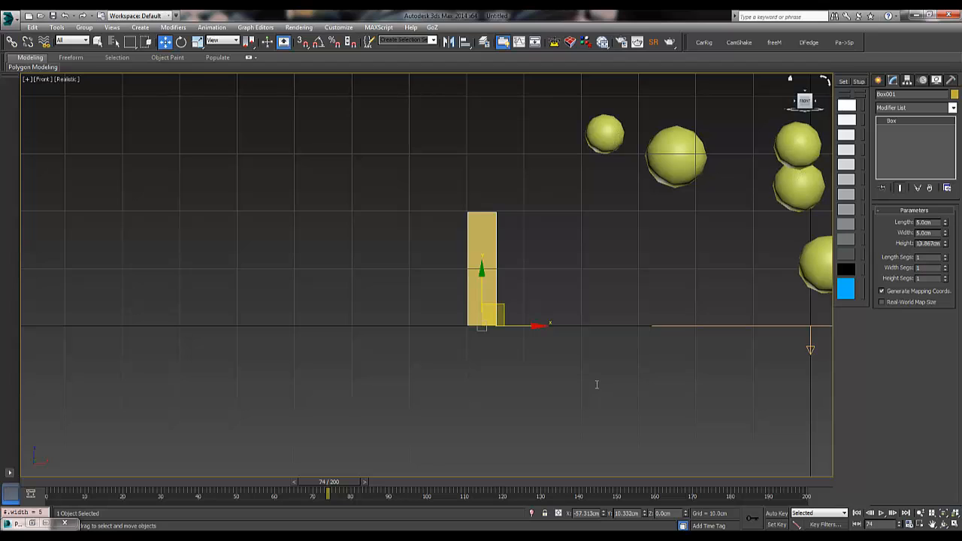
double_click(927, 243)
text(15)
key(Return)
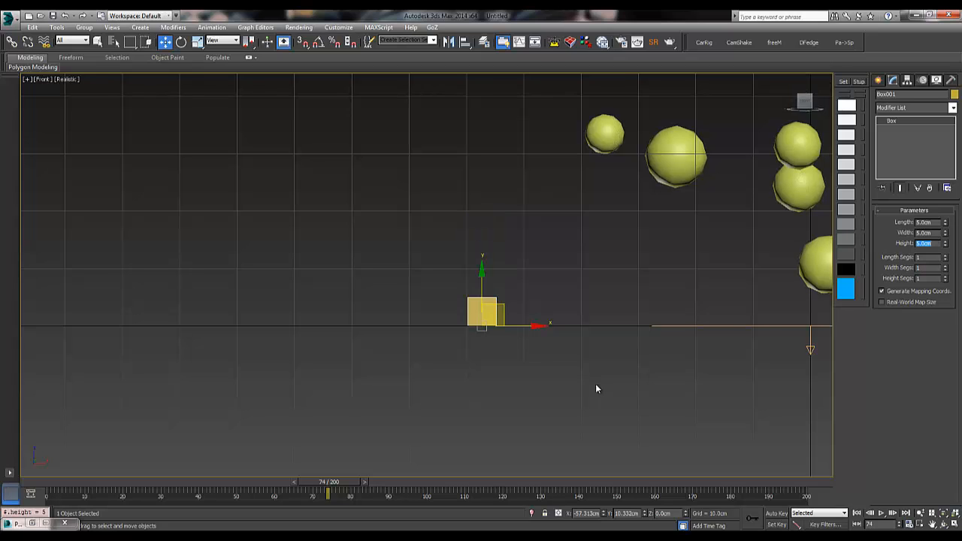
Set the box's length, width and height segments to 10 each.
scroll(595, 385, down, 3)
scroll(596, 385, up, 3)
middle_drag(596, 384, 602, 403)
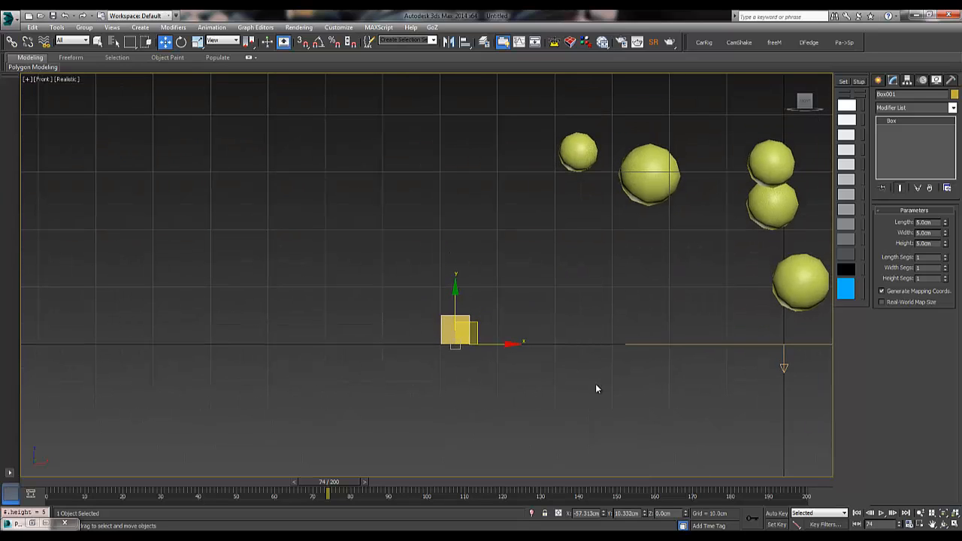
double_click(926, 257)
text(1010)
key(Tab)
text(10)
key(Return)
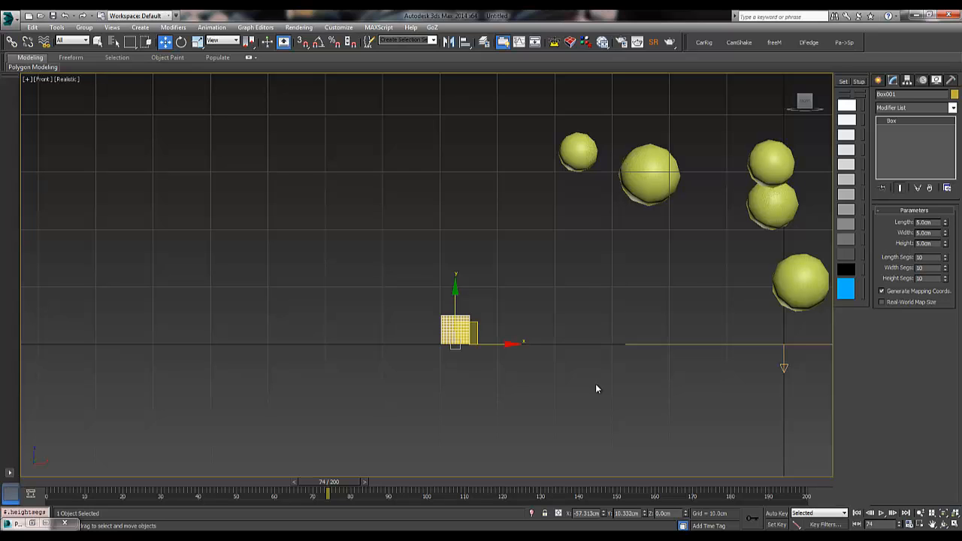
Apply a Spherify modifier to the segmented box.
key(z)
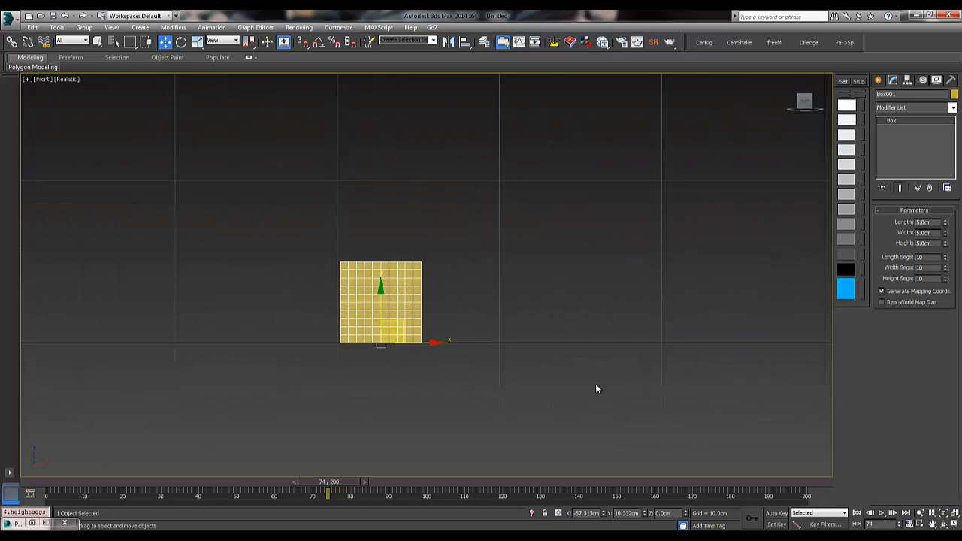
key(x)
scroll(597, 388, down, 15)
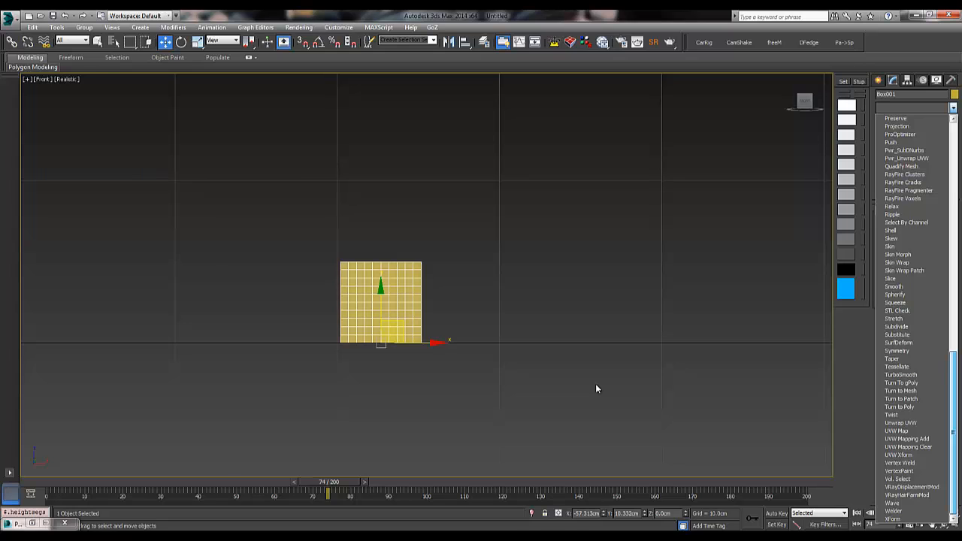
key(Up)
key(Up)
key(Up)
key(Up)
key(Up)
key(Up)
key(Up)
key(Up)
key(Up)
key(Up)
key(Up)
key(Up)
key(Up)
key(Up)
key(Up)
key(Down)
key(Return)
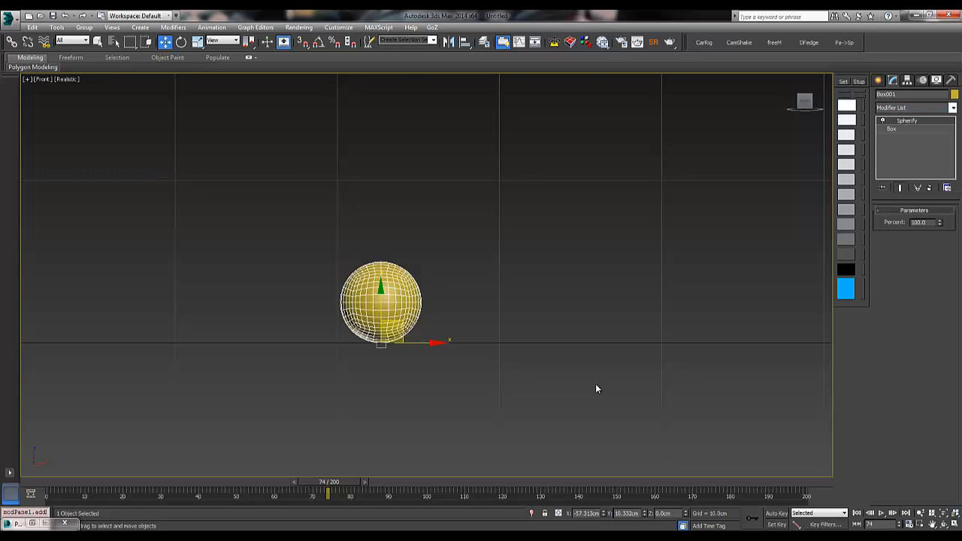
Convert the spherified box to an Editable Poly and enter polygon sub-object level.
middle_drag(410, 297, 495, 288)
right_click(496, 289)
mouse_move(541, 383)
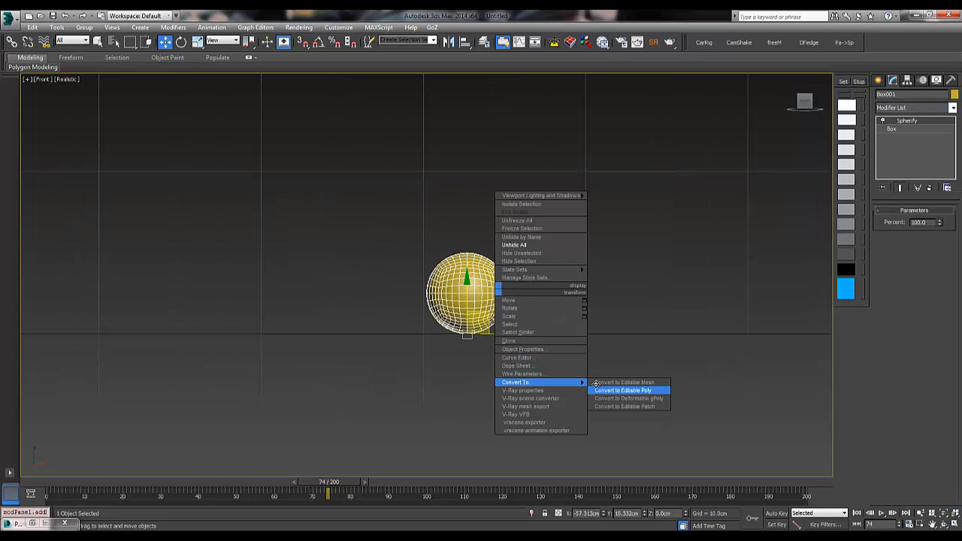
click(595, 389)
key(4)
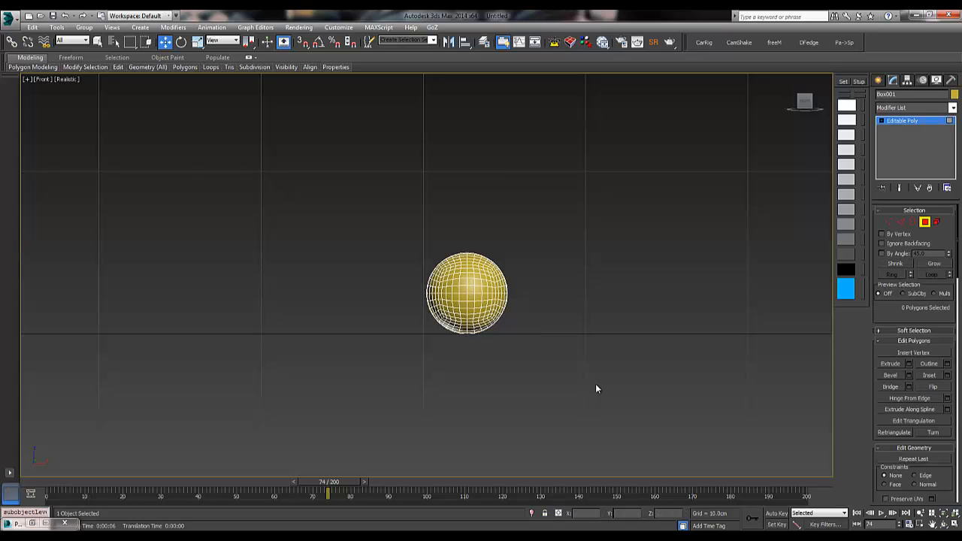
Select all of the sphere's polygons, bring up their smoothing group settings and clear the selection.
key(ctrl+a)
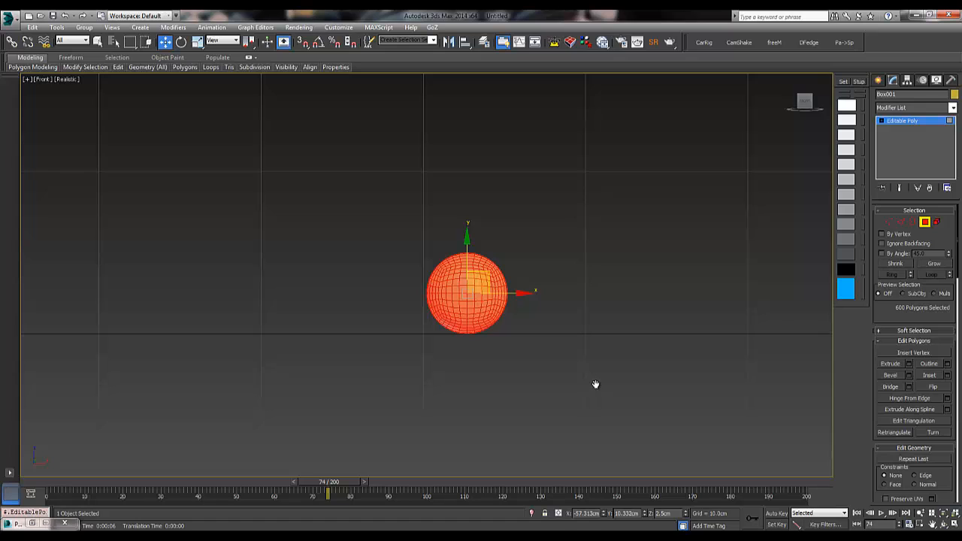
scroll(913, 353, down, 10)
scroll(914, 354, down, 1)
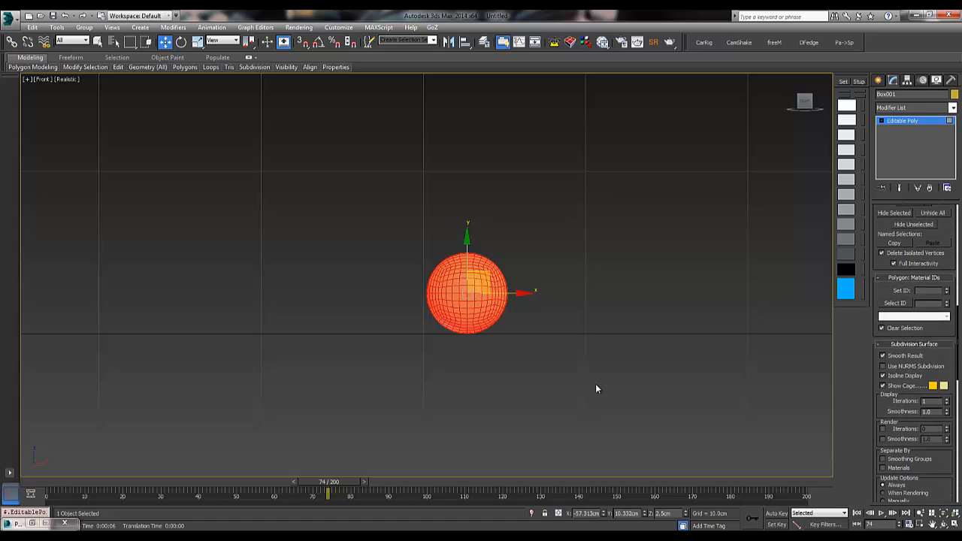
scroll(914, 354, down, 6)
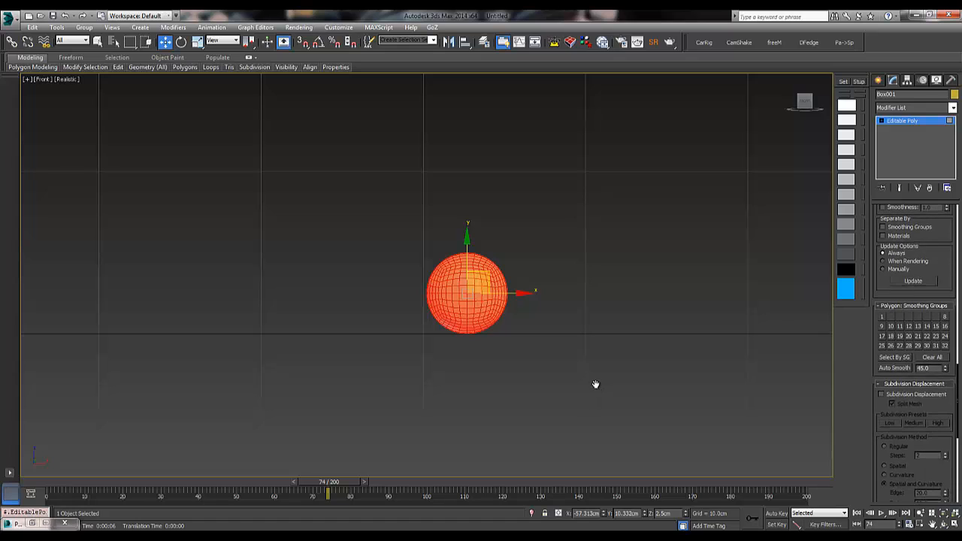
click(597, 390)
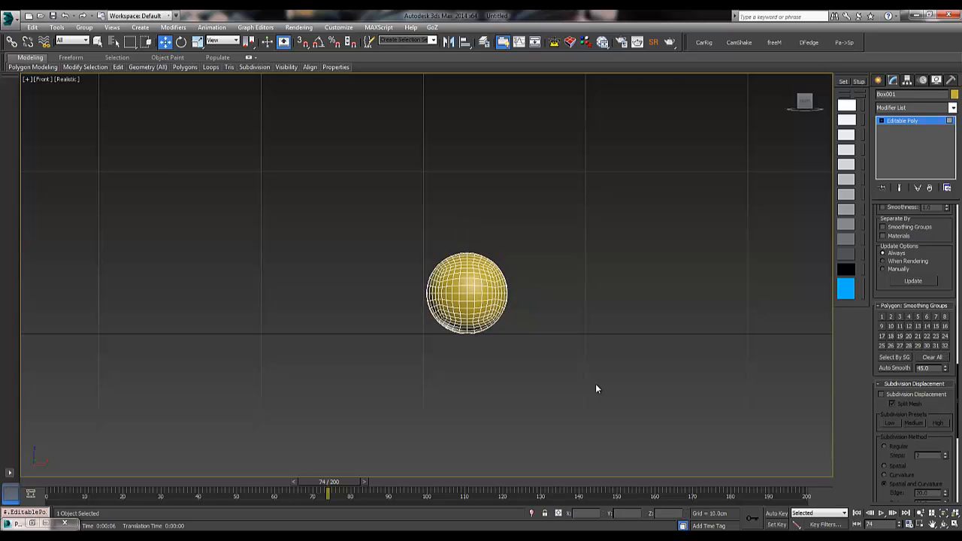
Examine the sphere's size and position relative to the particle spheres in the Front view.
middle_drag(597, 389, 613, 438)
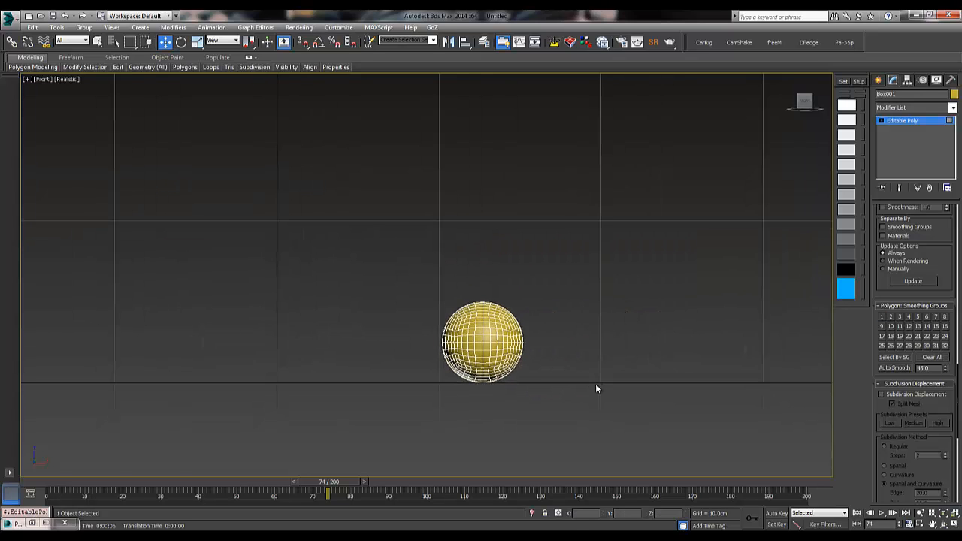
middle_drag(597, 388, 594, 323)
scroll(596, 387, down, 2)
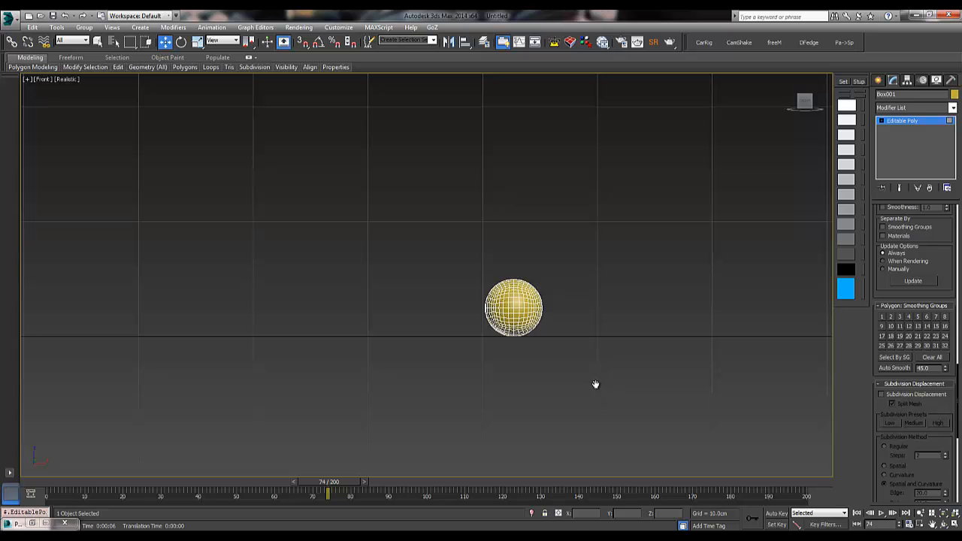
middle_drag(597, 388, 538, 392)
scroll(597, 388, down, 5)
scroll(597, 388, up, 4)
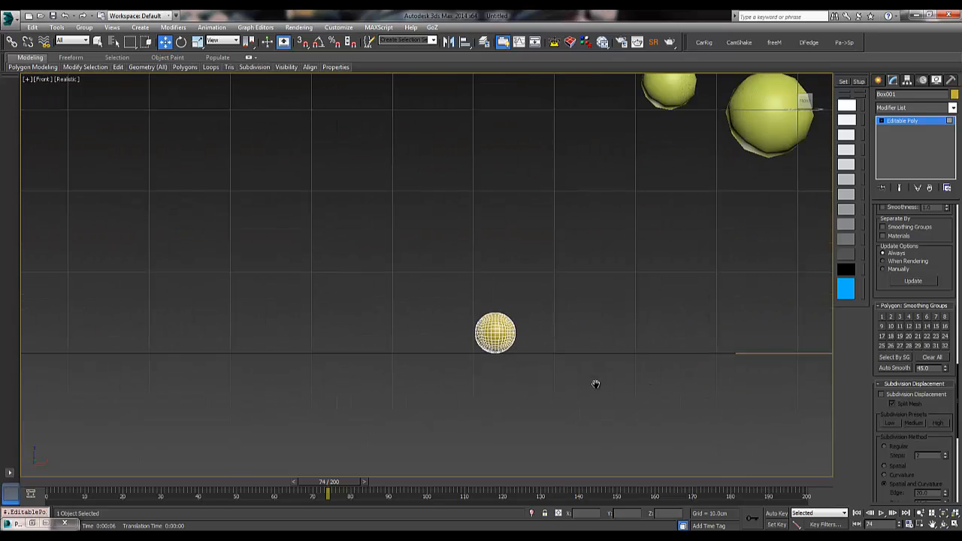
scroll(596, 388, up, 2)
middle_drag(596, 388, 721, 403)
scroll(596, 388, up, 3)
scroll(597, 388, up, 2)
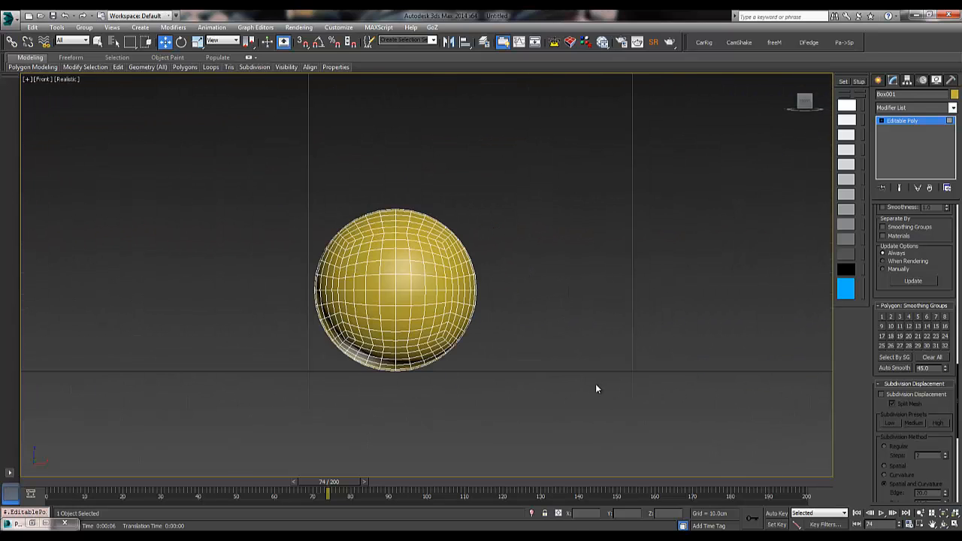
Apply a Noise modifier to the Editable Poly sphere.
click(953, 107)
mouse_move(952, 181)
mouse_down()
mouse_move(952, 432)
mouse_move(953, 346)
mouse_up()
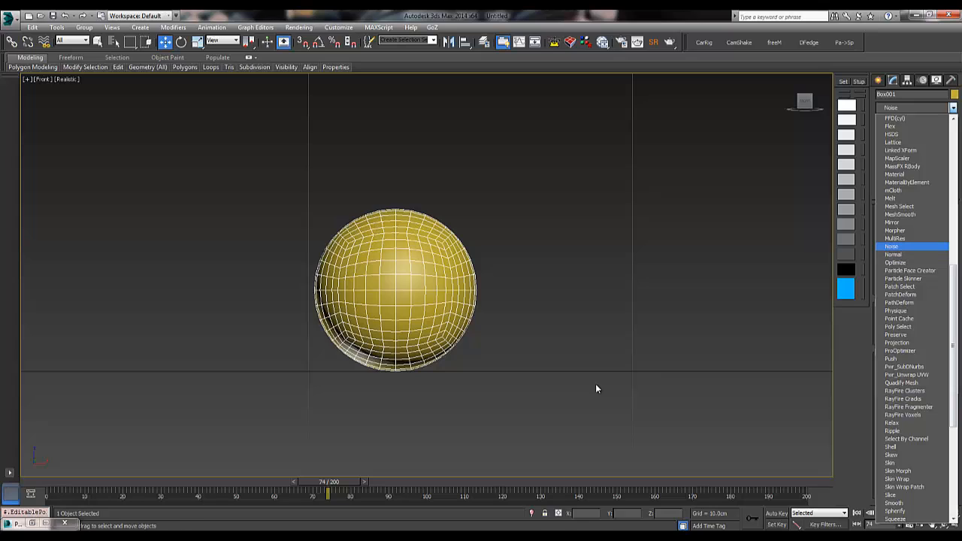
click(894, 247)
Center the sphere's pivot on the object and return to its modifier settings.
click(901, 129)
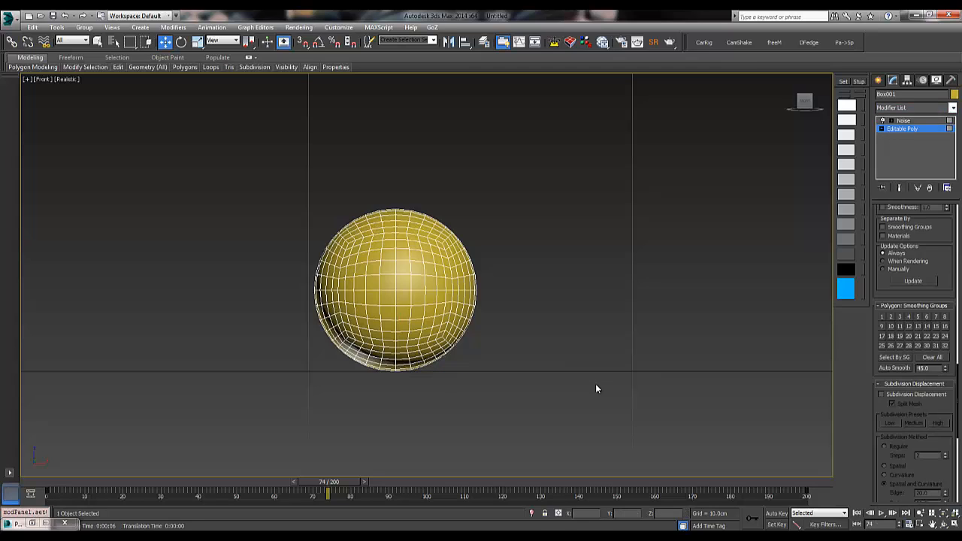
click(907, 80)
click(915, 144)
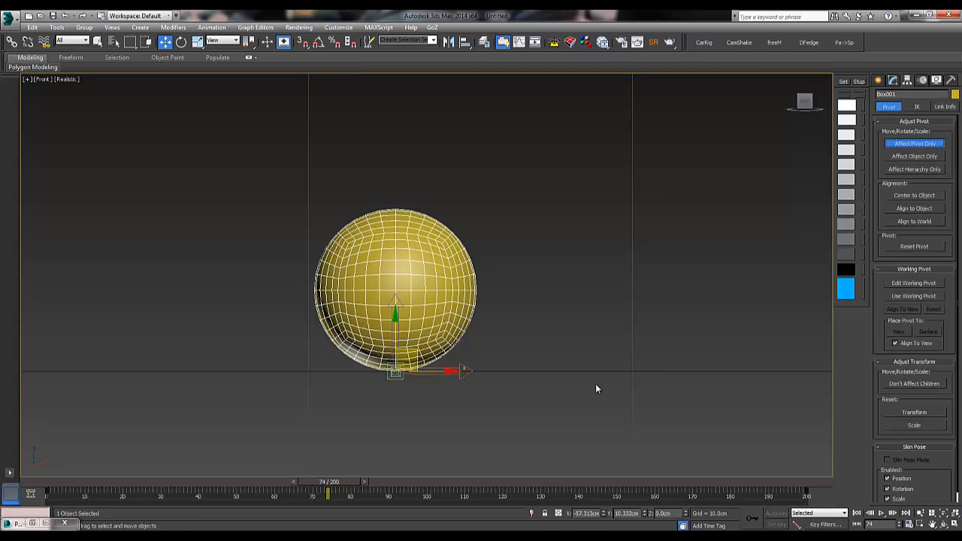
click(914, 195)
click(878, 81)
click(893, 80)
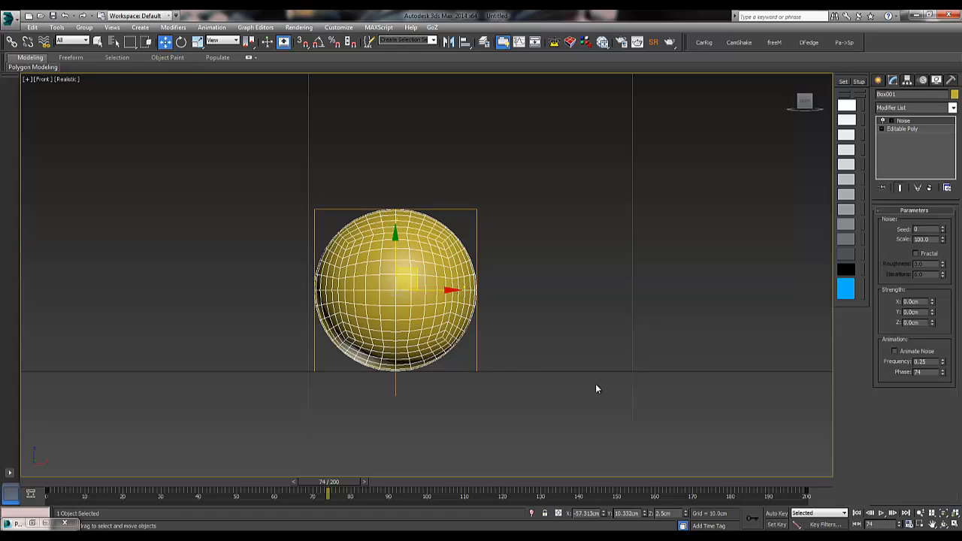
Remove the existing Noise modifier and apply a fresh one to the sphere with the centered pivot.
click(929, 188)
click(952, 108)
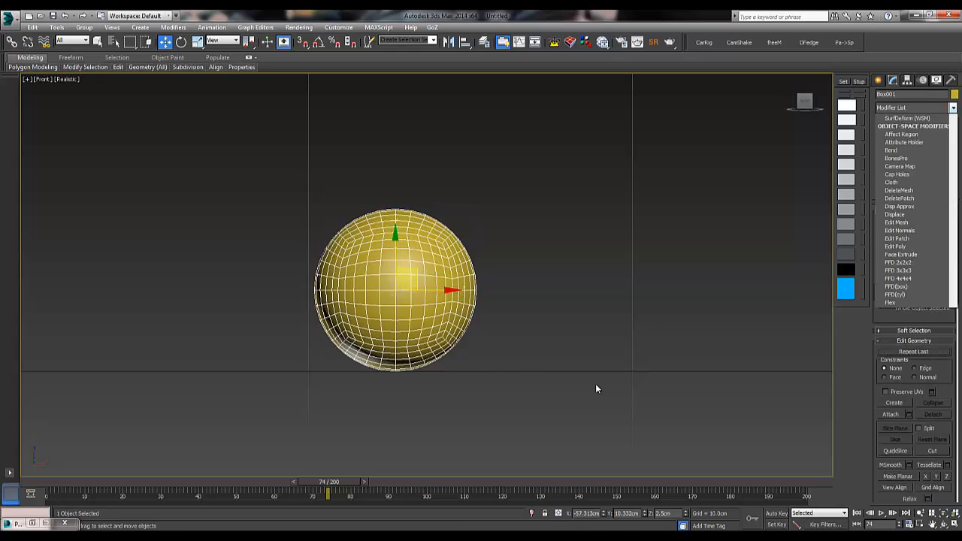
drag(953, 162, 953, 360)
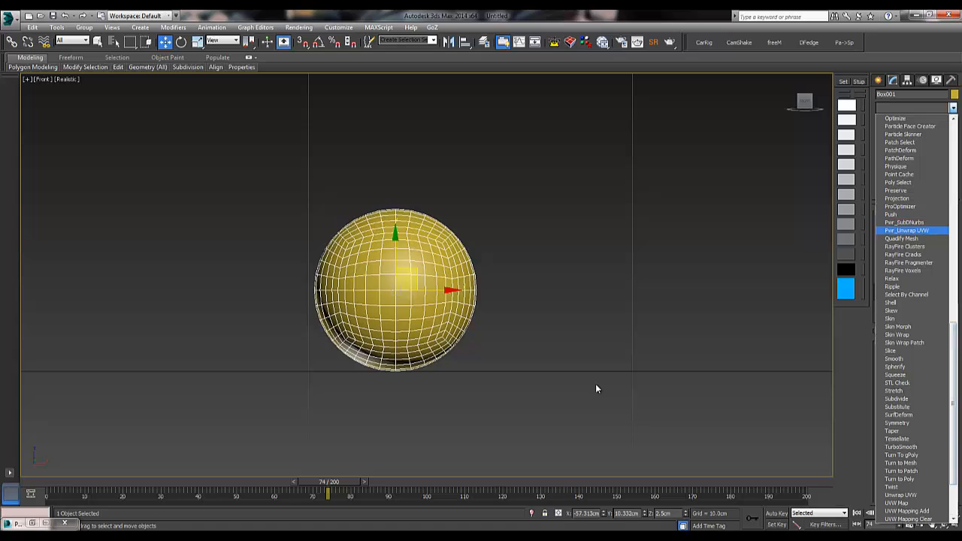
scroll(912, 316, up, 3)
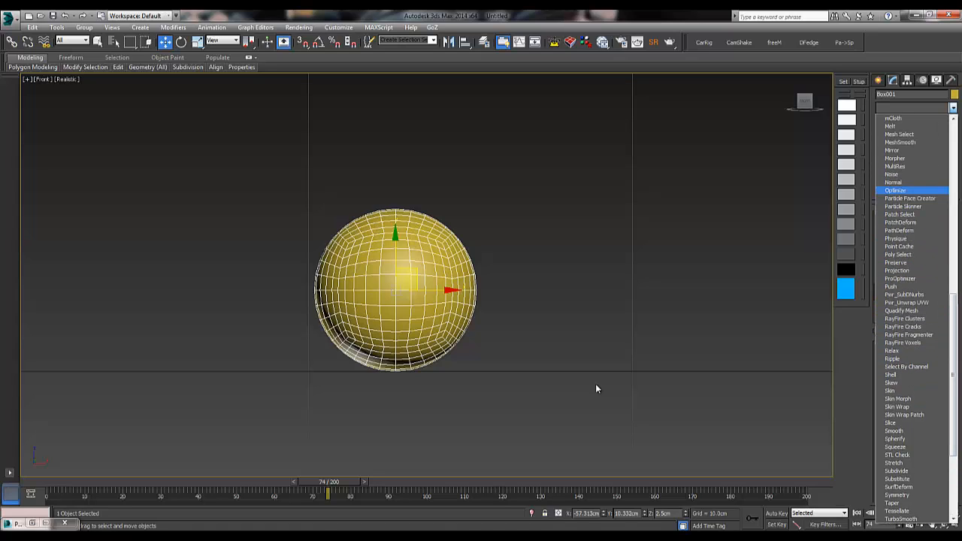
click(892, 174)
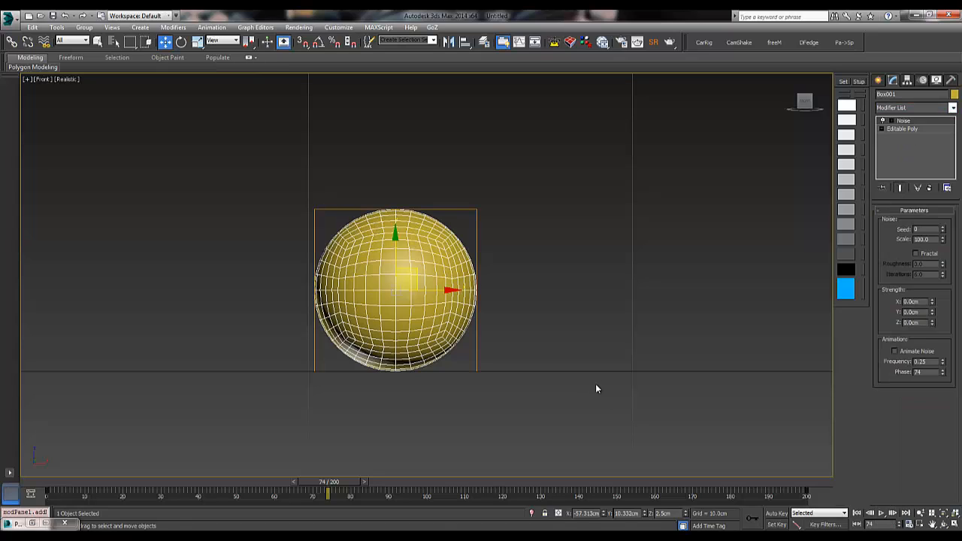
Enable Animate Noise and set the noise strength to 2 cm on the X, Y and Z axes.
click(894, 351)
double_click(914, 302)
text(2)
key(Tab)
text(2)
key(Tab)
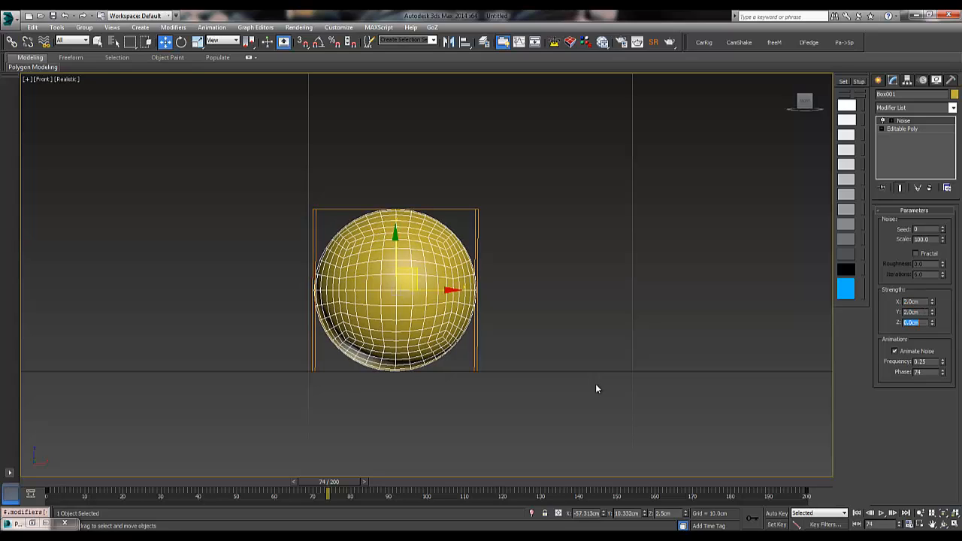
text(2)
key(Return)
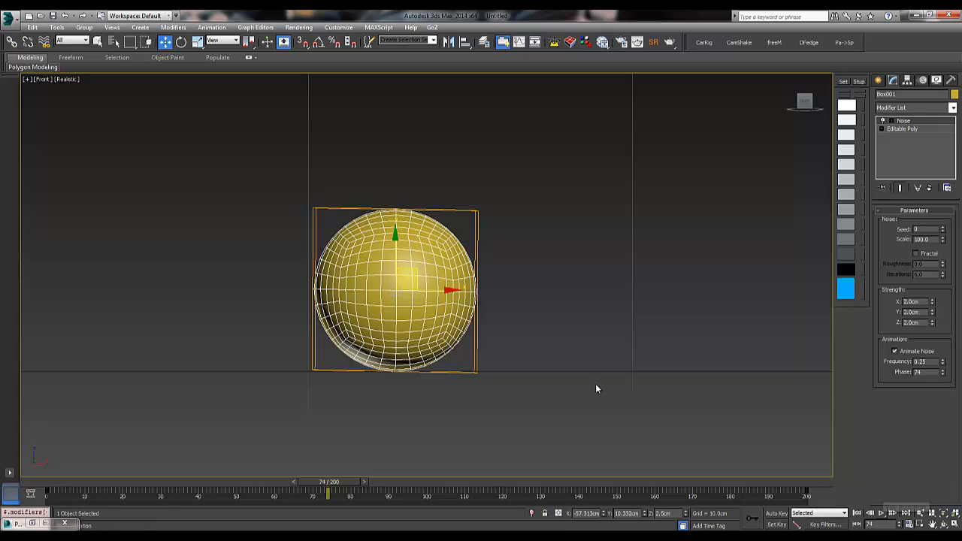
Play back the animated noise on the sphere and stop the playback.
key(slash)
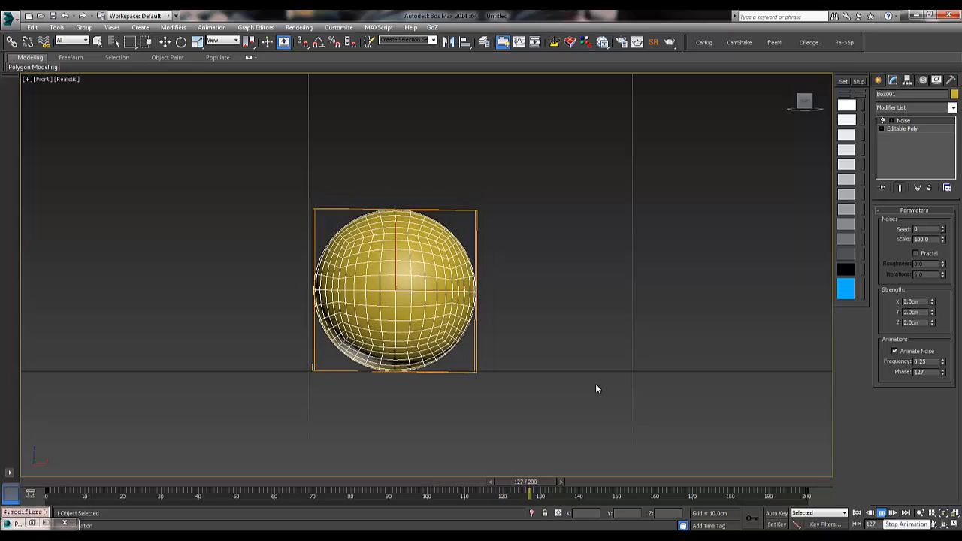
key(slash)
key(w)
Set the noise scale to 50 and preview the animation.
key(Tab)
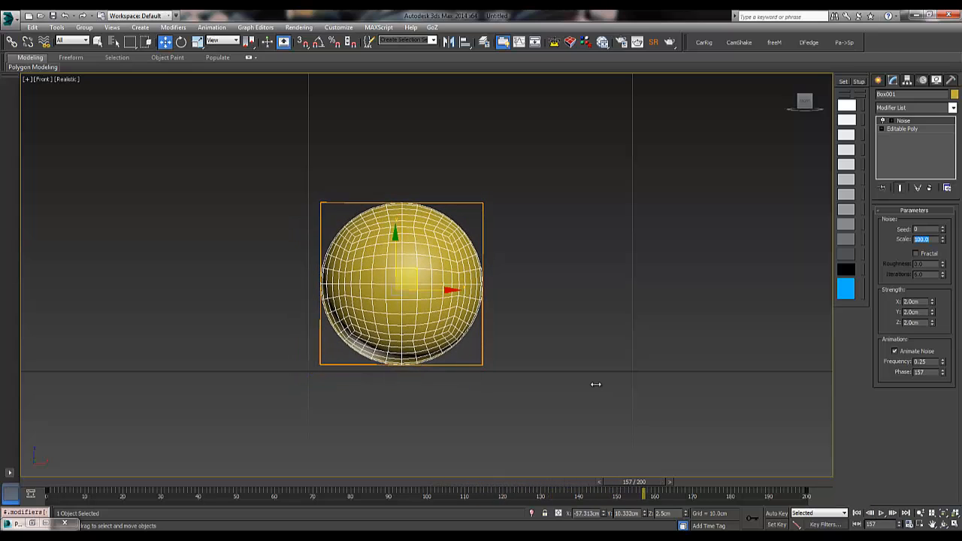
text(50)
key(Return)
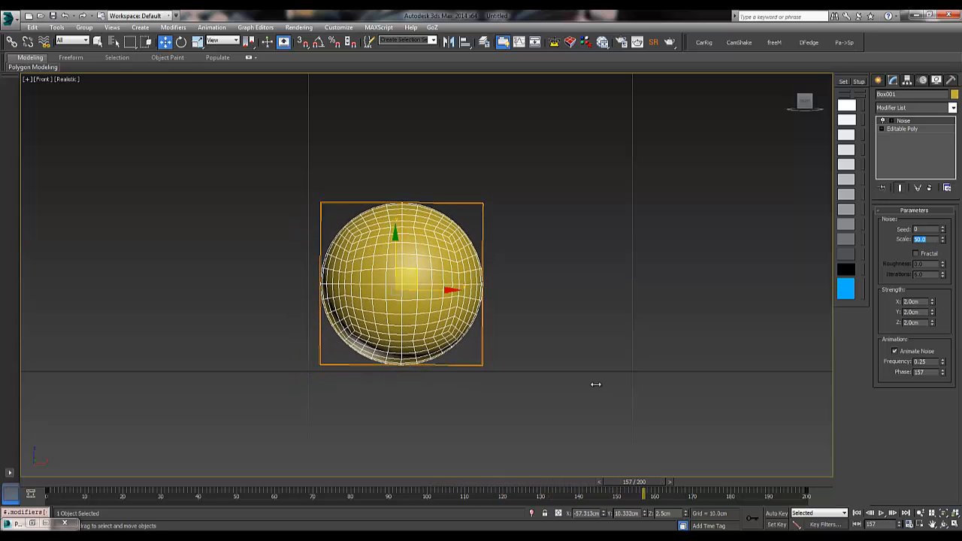
key(/)
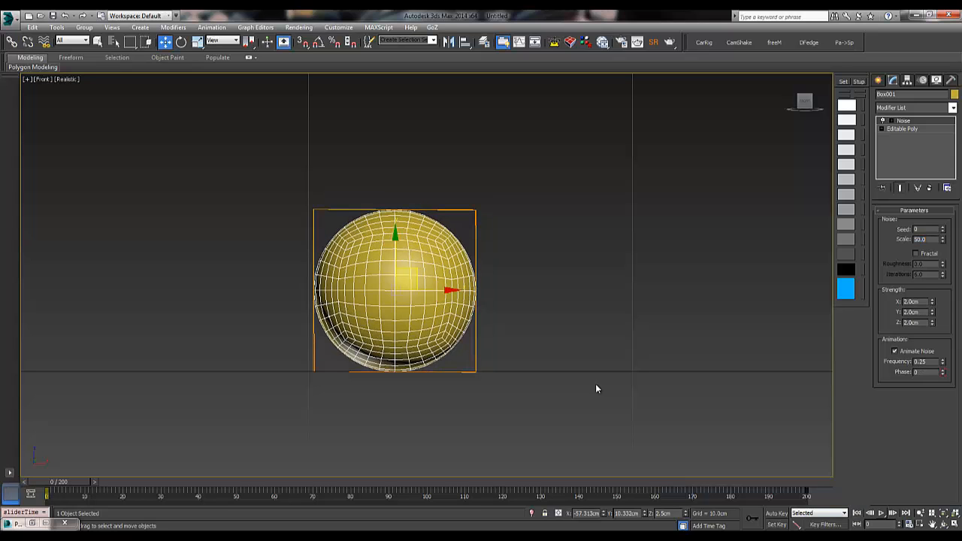
key(w)
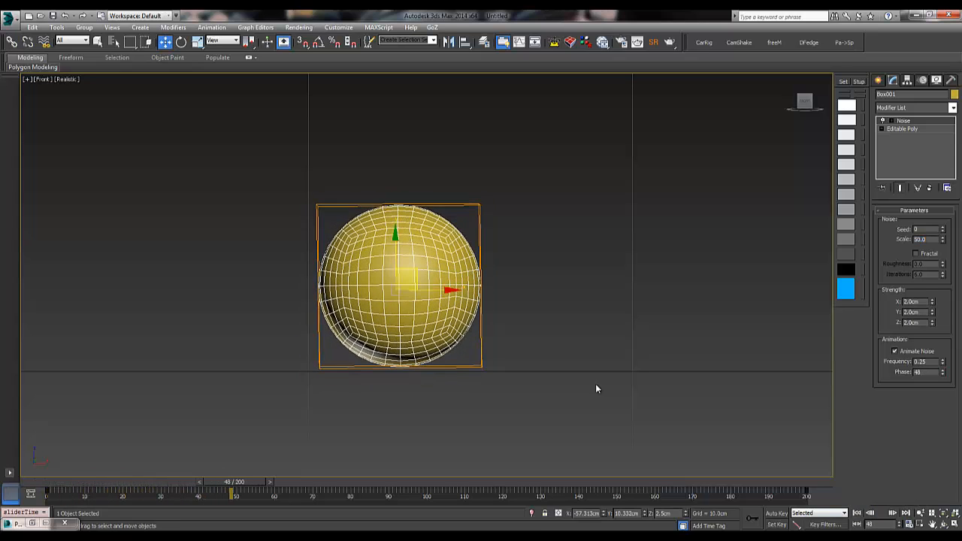
key(/)
Try a noise scale of 10 and preview the sphere's deformation.
drag(927, 240, 596, 385)
key(Return)
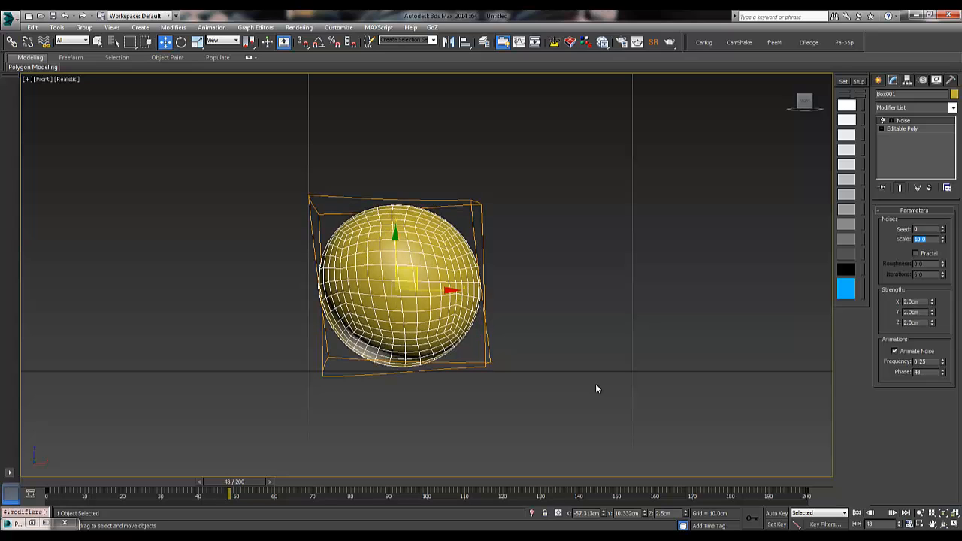
key(/)
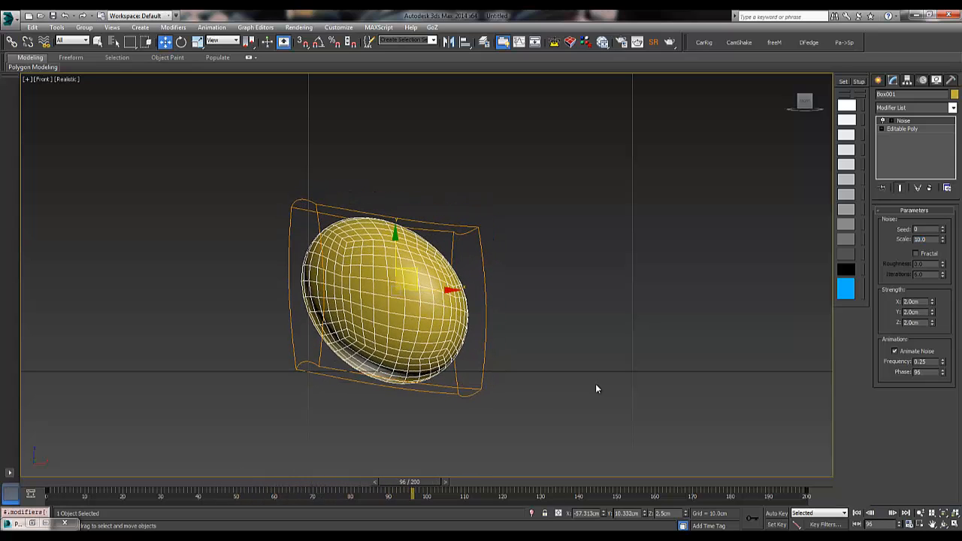
key(/)
Try noise scales of 20 and 30, and settle on a scale of 40.
drag(926, 239, 596, 384)
text(20)
key(Return)
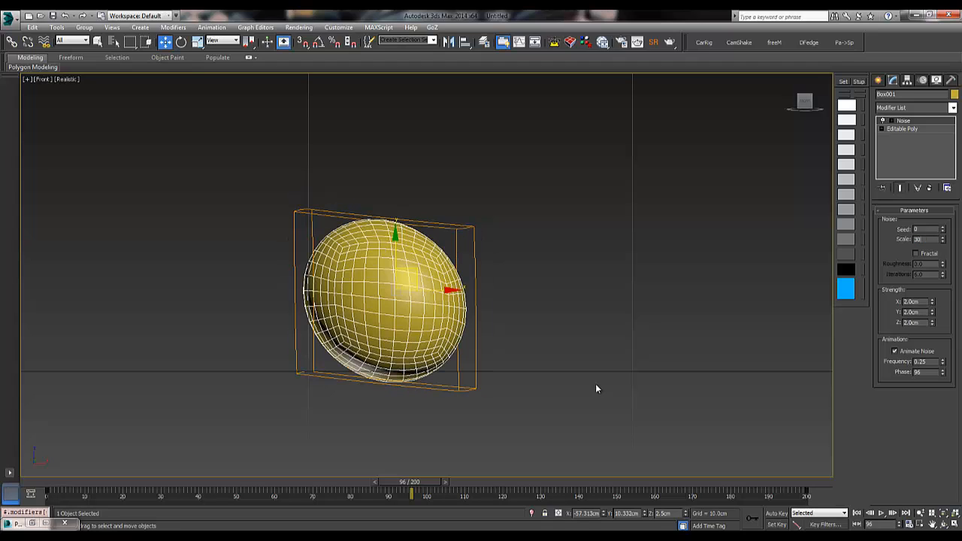
key(Return)
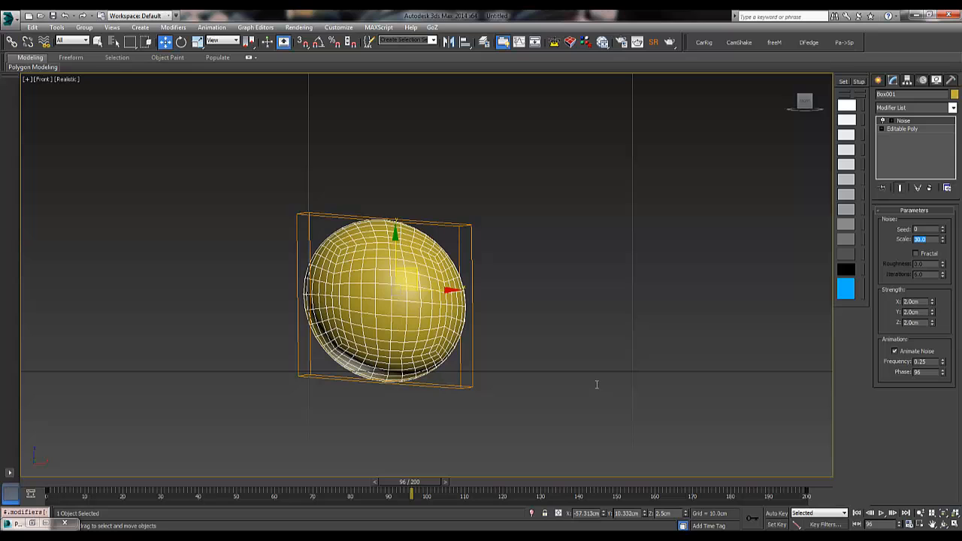
key(Return)
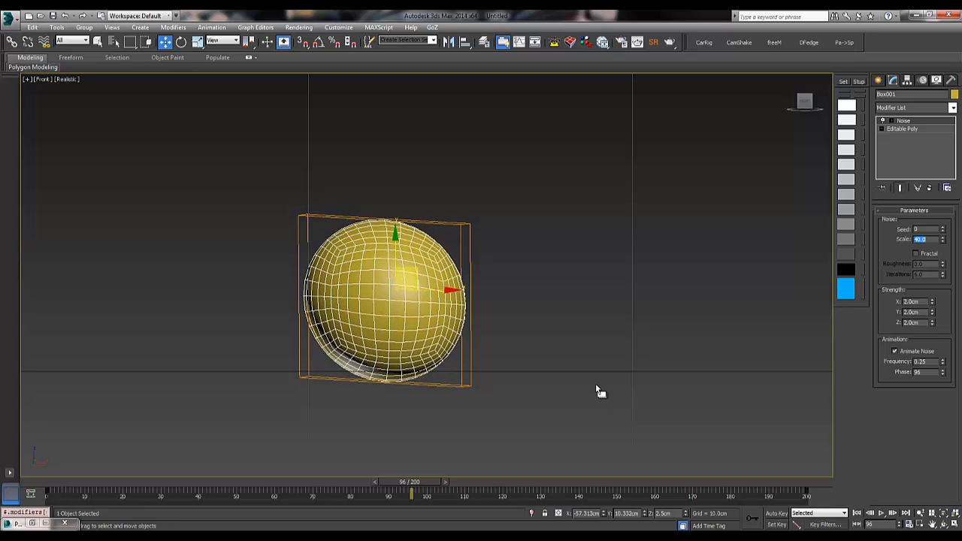
Play back the noise animation, enable the Fractal option and stop the playback.
key(slash)
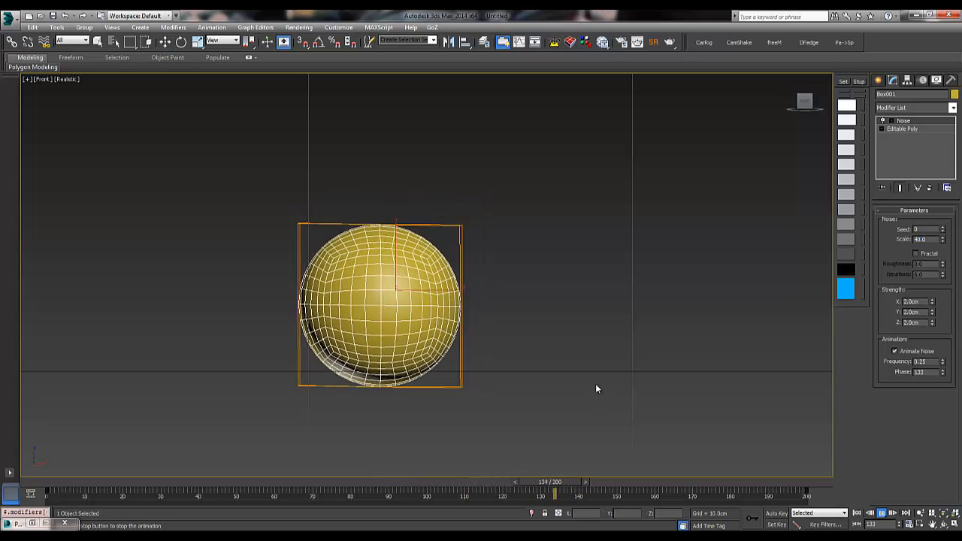
key(w)
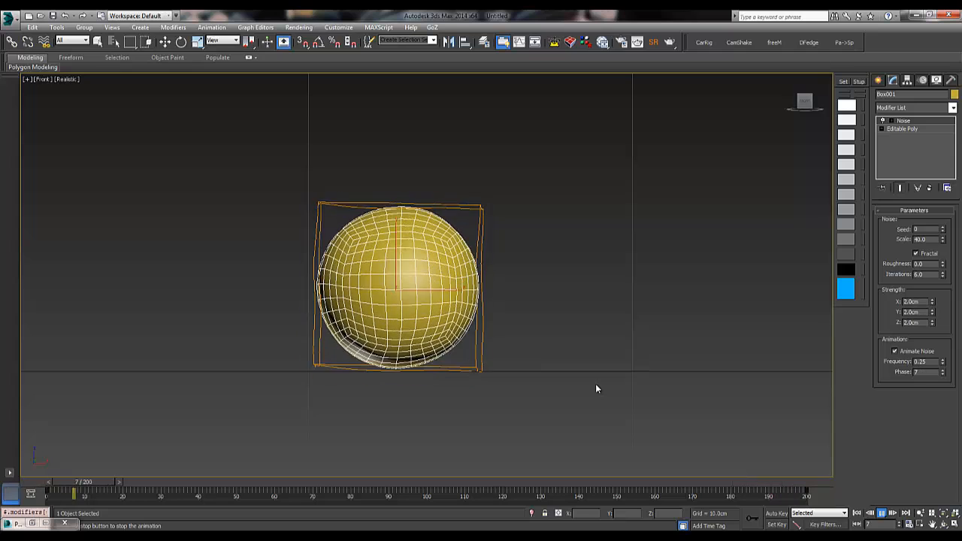
key(/)
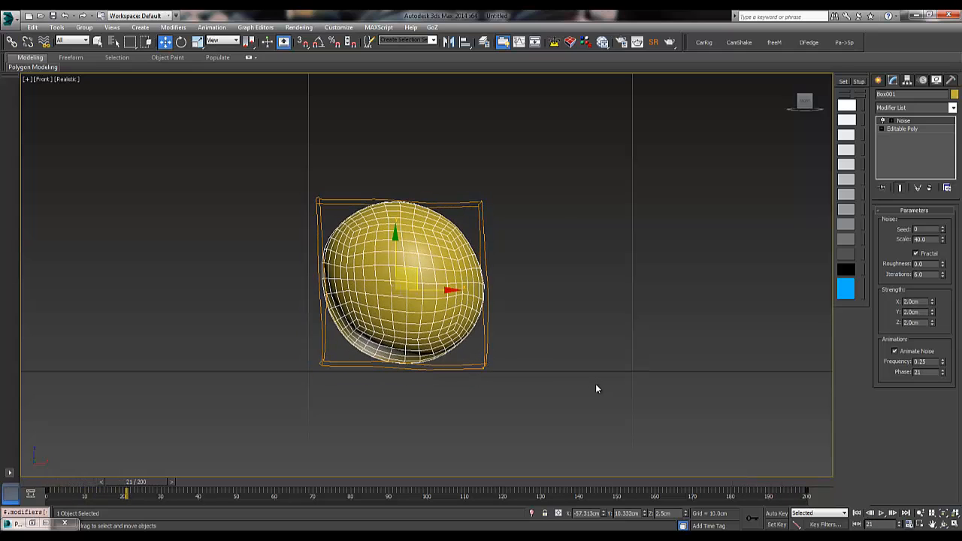
Check the time configuration settings and close them.
key(alt+t)
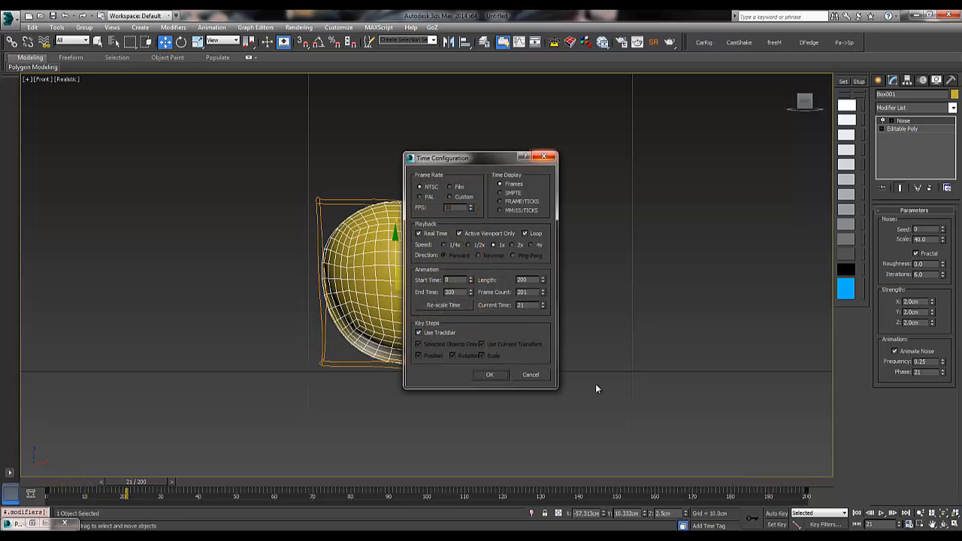
key(Return)
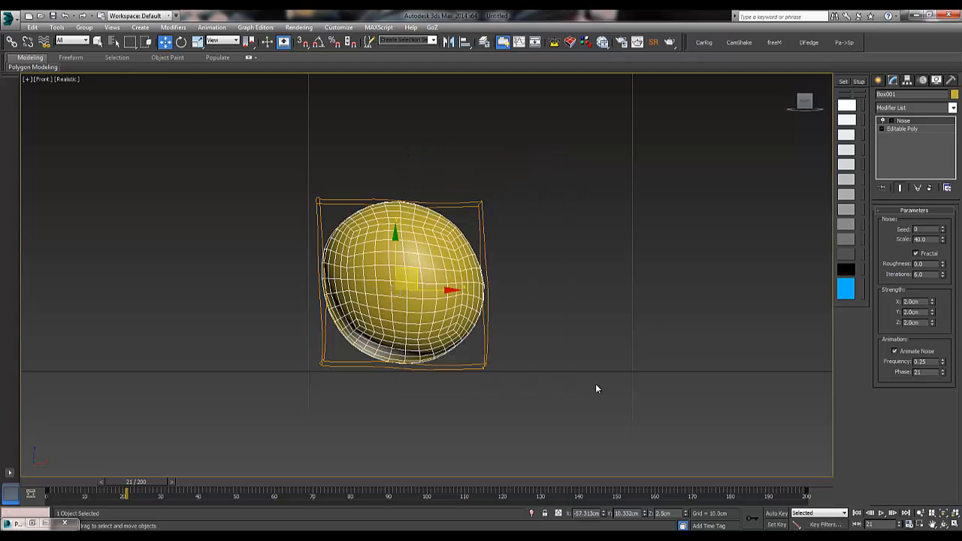
Set the noise animation frequency to 0.01 and play back the sphere's deformation.
text(.01)
key(Return)
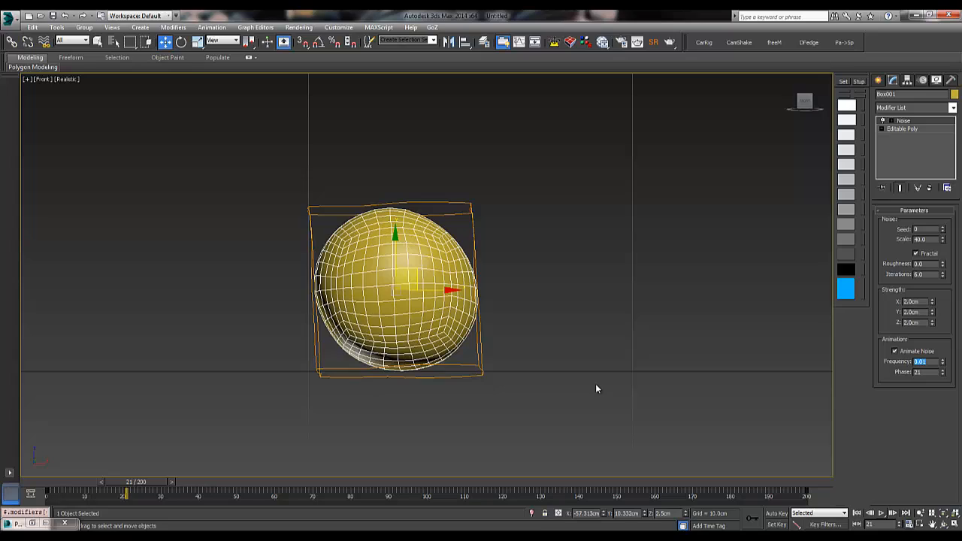
key(slash)
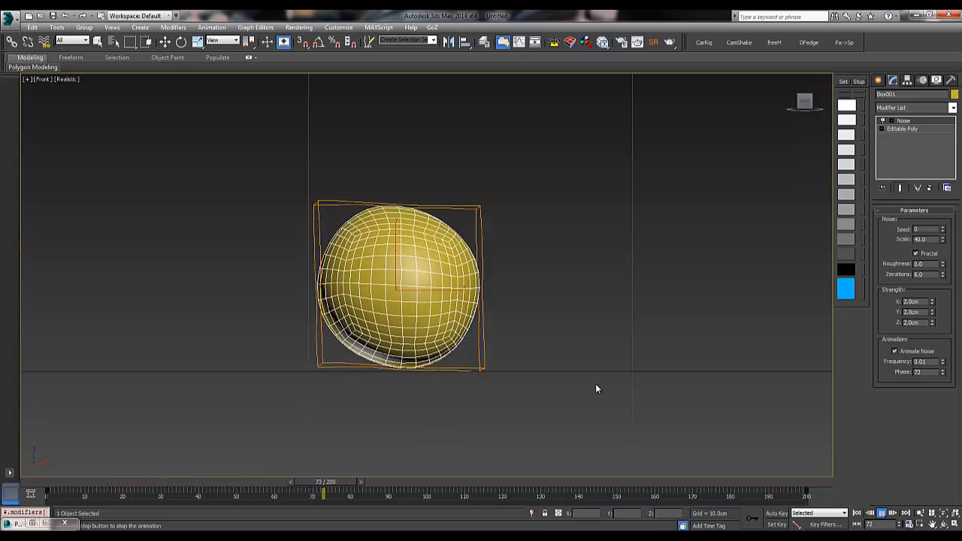
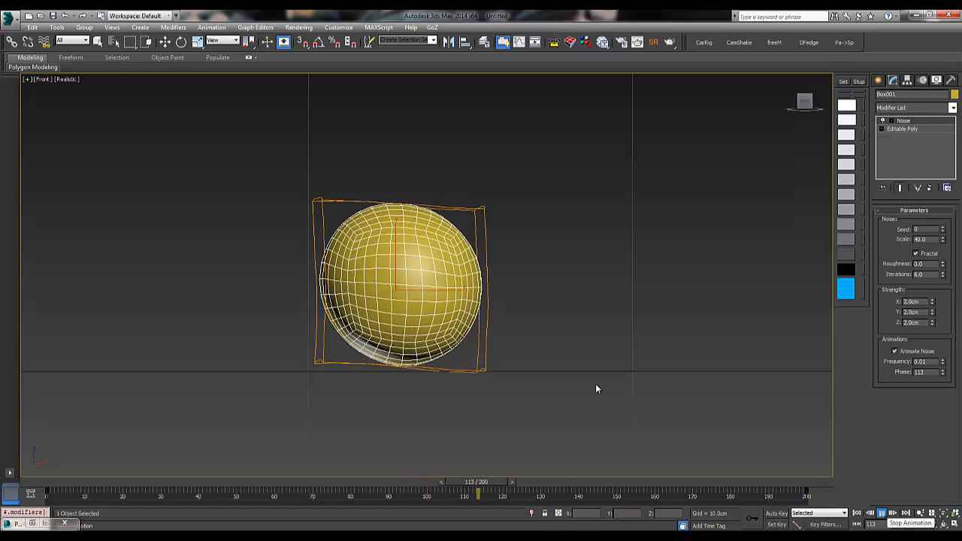
key(/)
Set the sphere's noise scale to 50.
scroll(597, 388, up, 4)
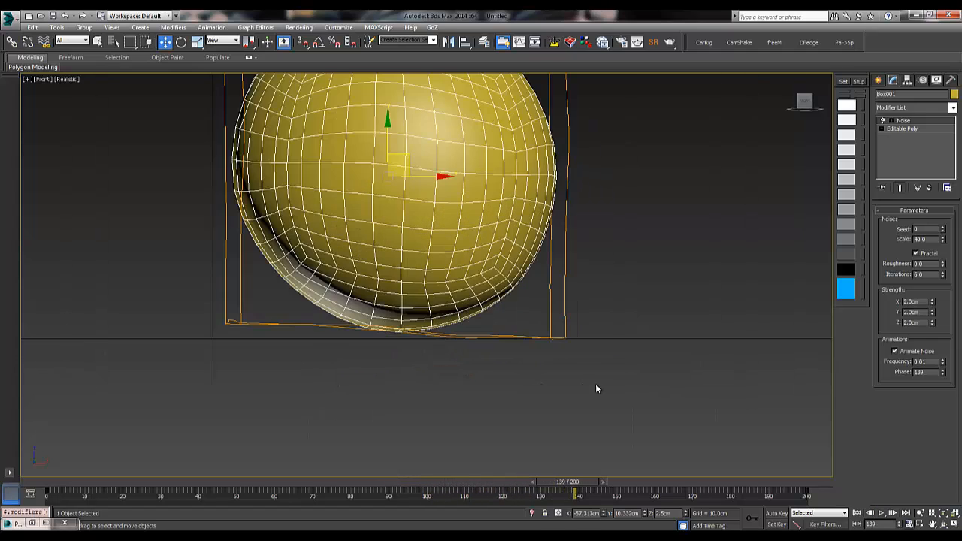
scroll(597, 388, down, 4)
scroll(597, 387, up, 2)
right_click(596, 389)
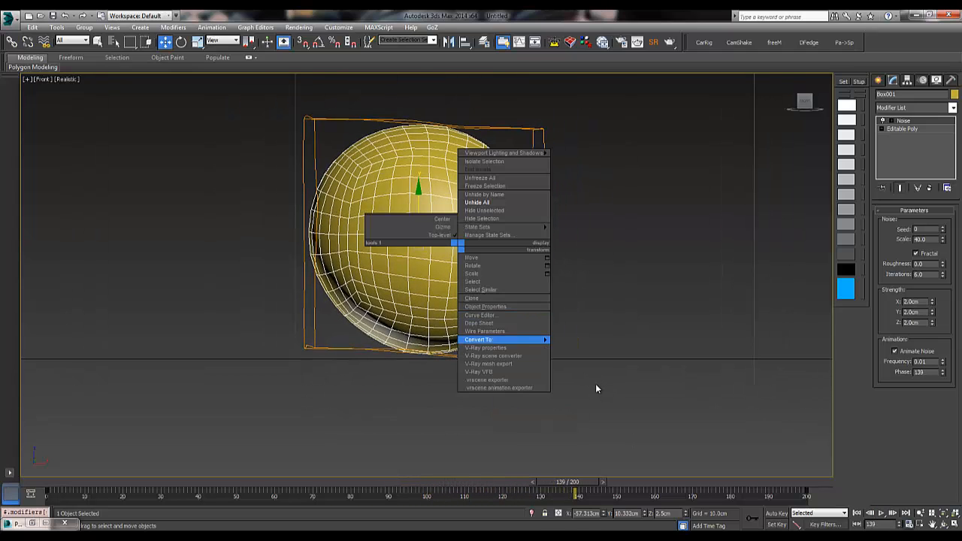
key(Escape)
scroll(596, 389, down, 4)
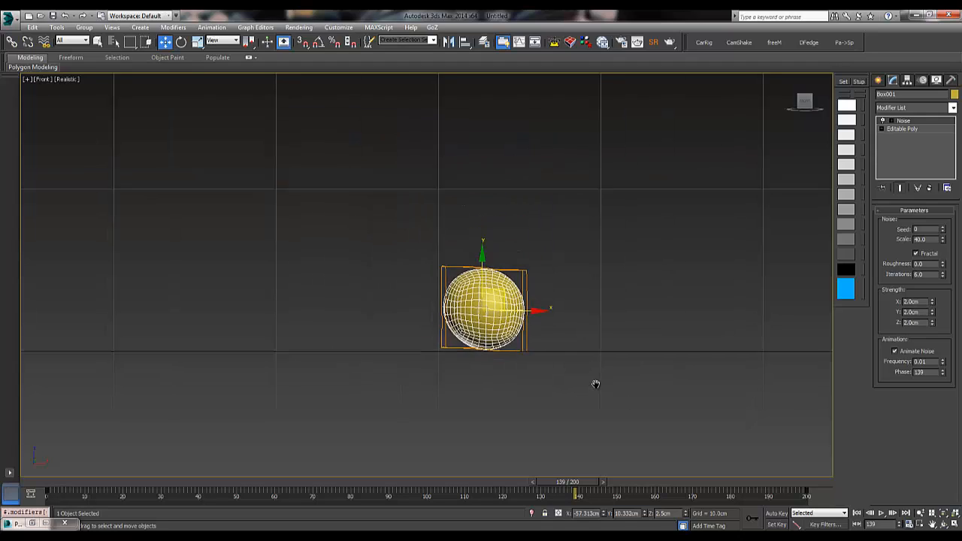
scroll(595, 386, up, 4)
alt+middle_drag(595, 384, 596, 388)
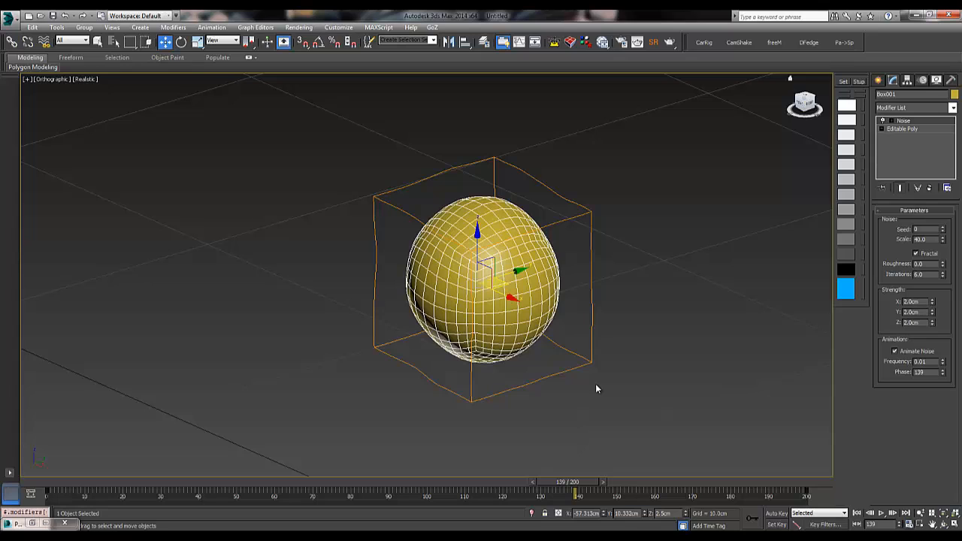
double_click(920, 239)
text(50)
key(Return)
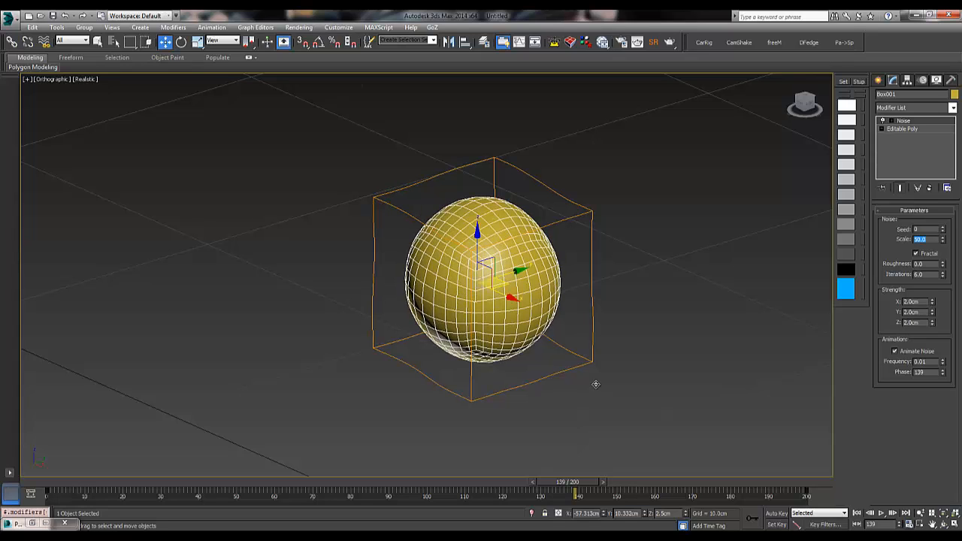
Switch to a perspective view, preview the sphere's noise animation and stop the playback.
key(p)
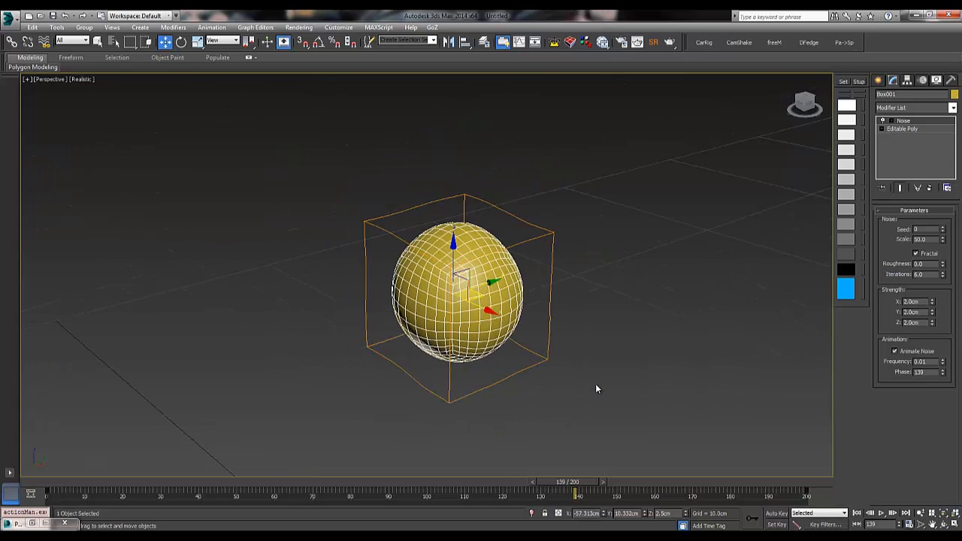
alt+middle_drag(597, 385, 596, 386)
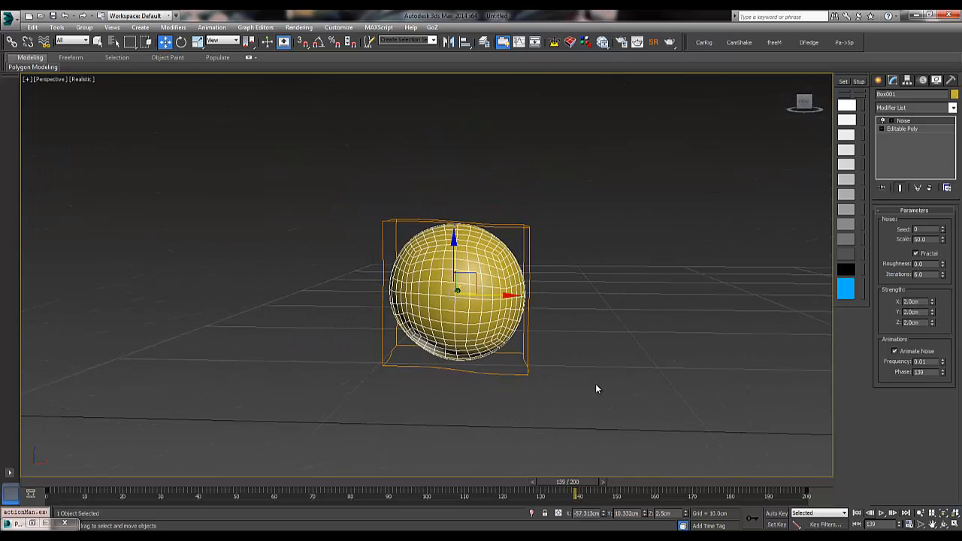
key(/)
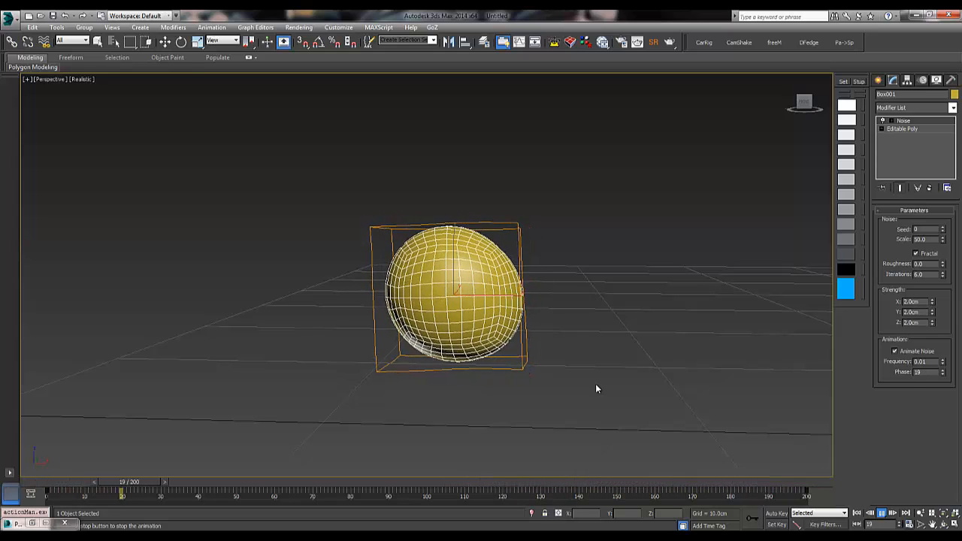
key(Escape)
scroll(597, 389, down, 6)
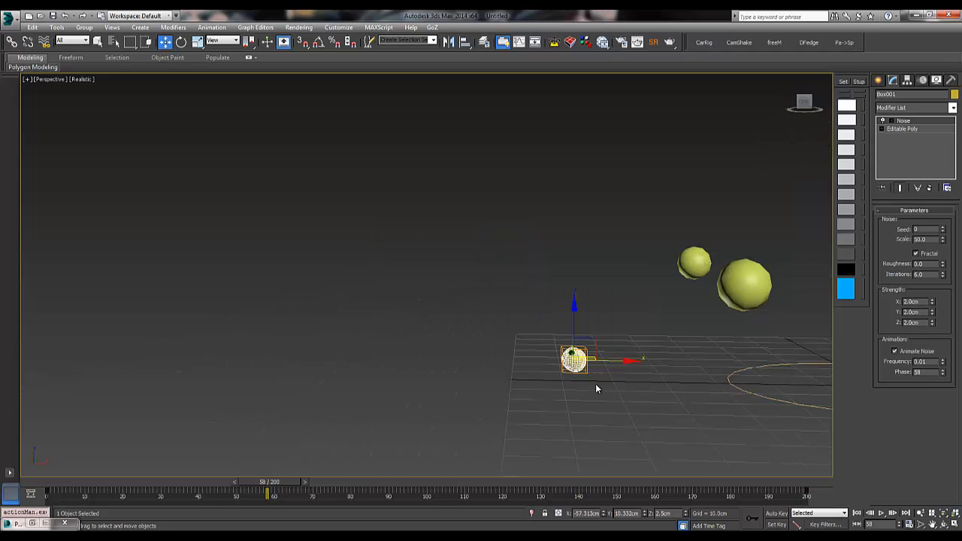
key(z)
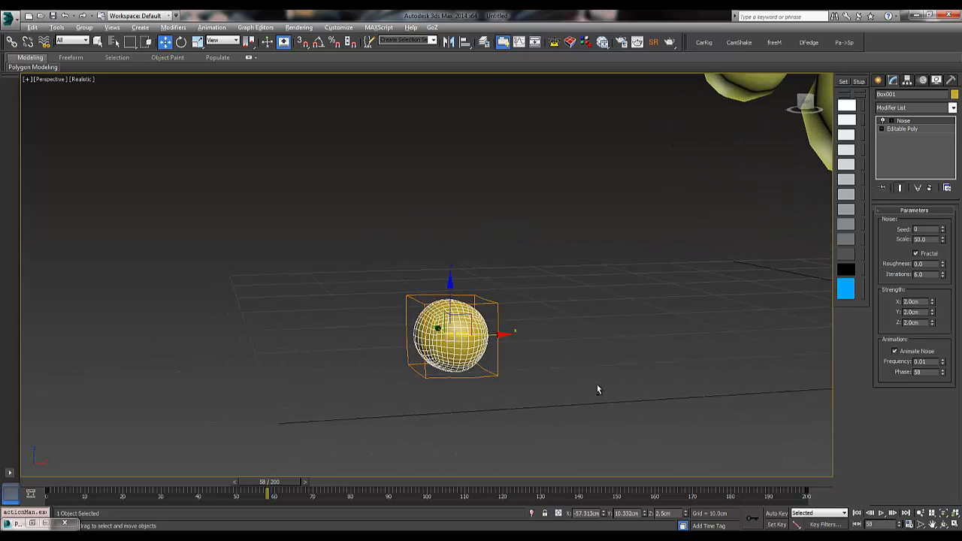
key(z)
scroll(597, 389, down, 3)
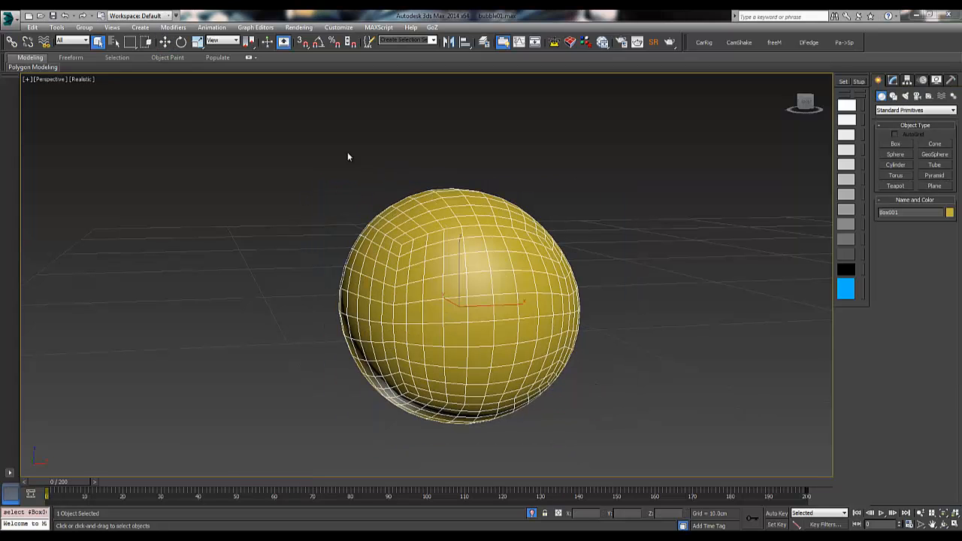
Create a long, thin plane running beneath the sphere, about 55 cm wide and 3.7 cm long.
scroll(565, 256, down, 15)
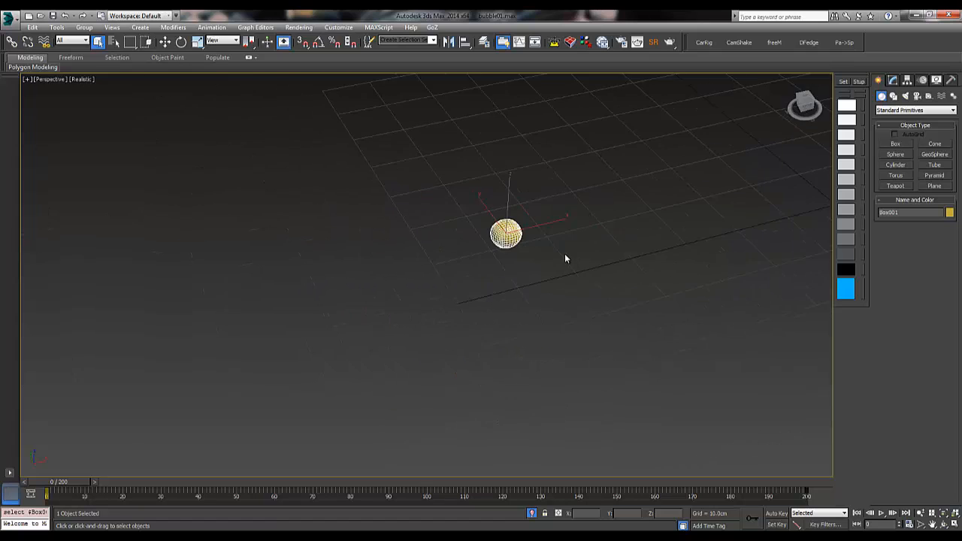
scroll(565, 255, up, 5)
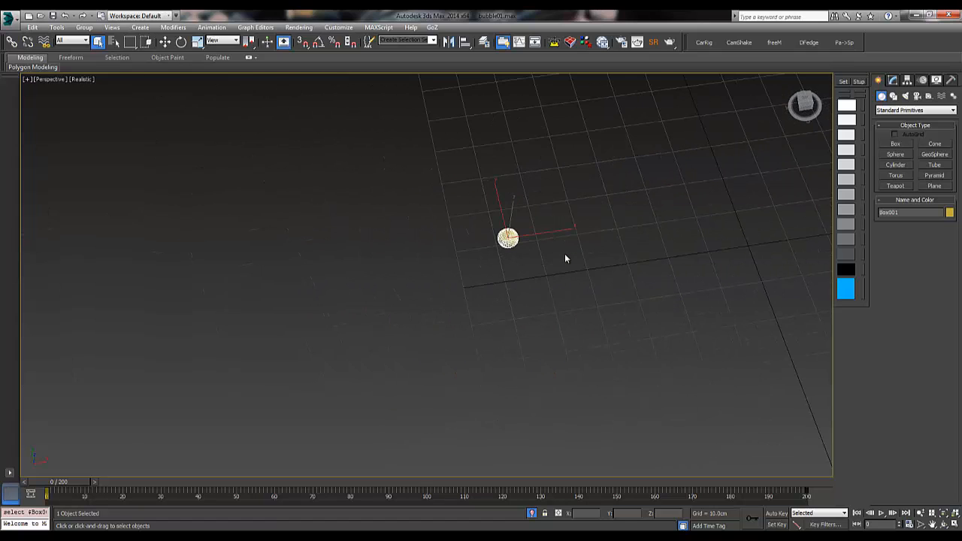
ctrl+right_click(565, 255)
click(605, 189)
drag(623, 226, 402, 271)
right_click(567, 255)
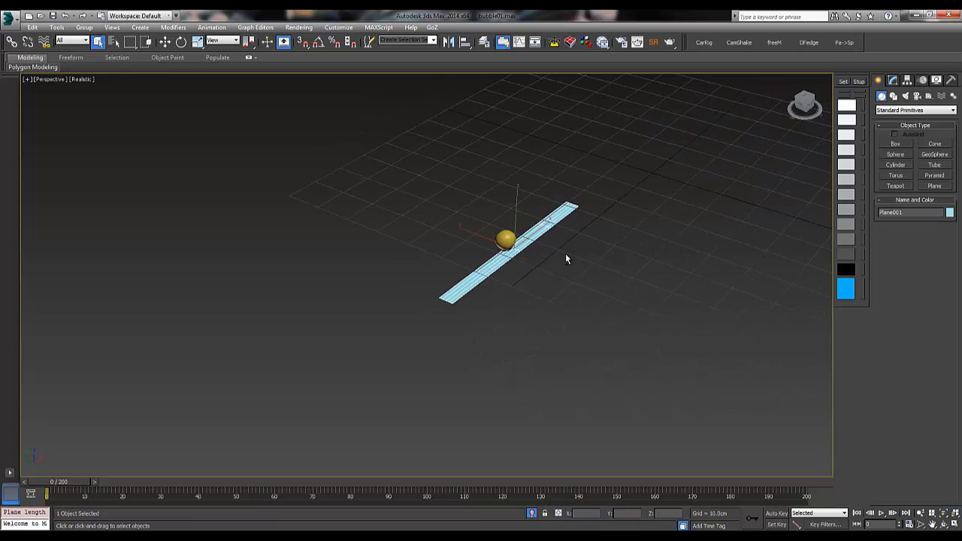
Move the plane down below the sphere in the left view to a height of about -21.8 cm.
key(l)
scroll(564, 254, up, 6)
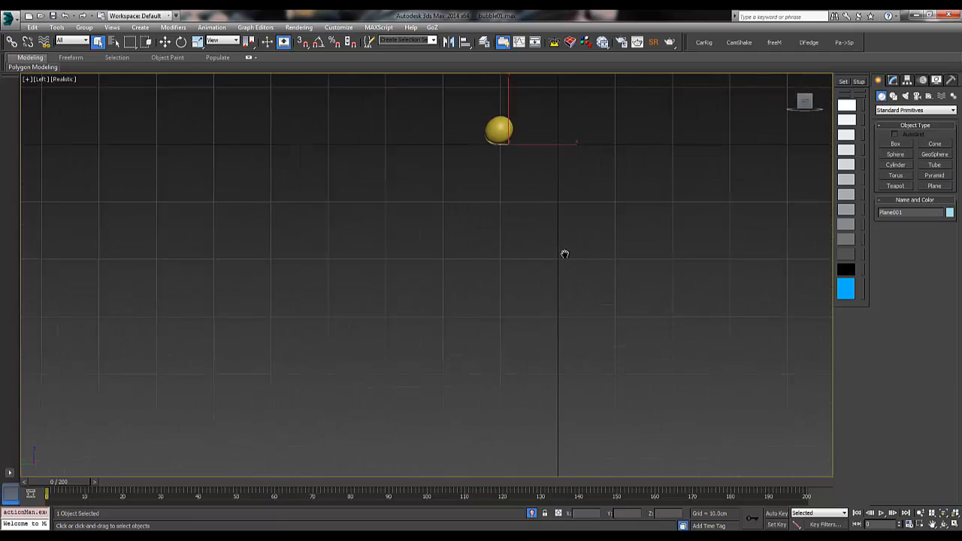
middle_drag(564, 254, 580, 336)
key(w)
drag(524, 174, 526, 299)
scroll(531, 298, down, 5)
alt+middle_drag(531, 298, 522, 376)
alt+middle_drag(565, 258, 564, 253)
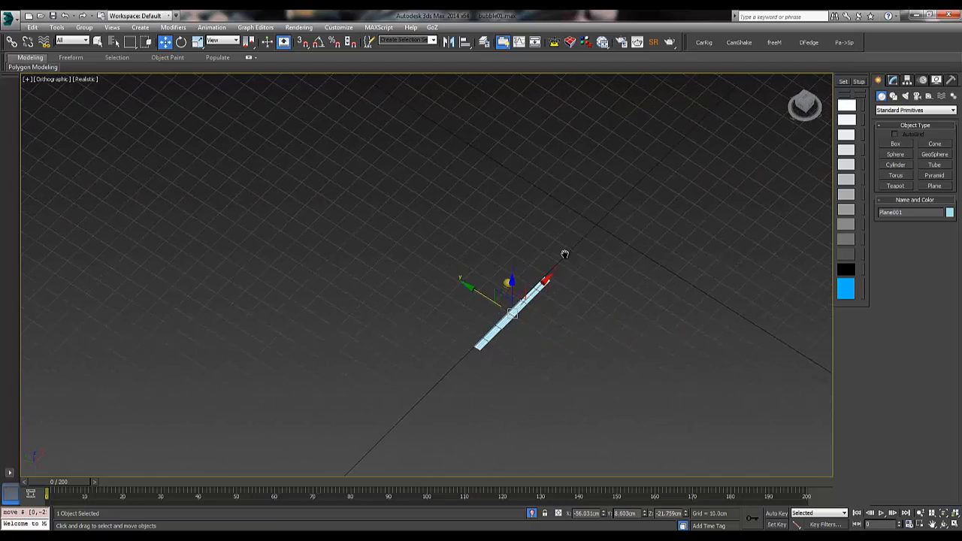
scroll(564, 257, up, 3)
Turn off Visible to Camera in the plane's object properties.
right_click(565, 258)
click(457, 337)
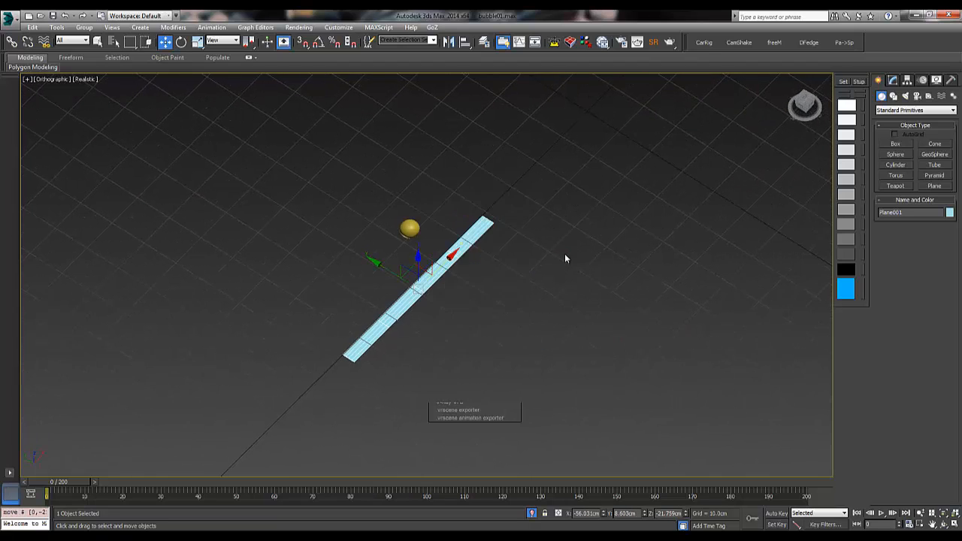
drag(466, 117, 605, 111)
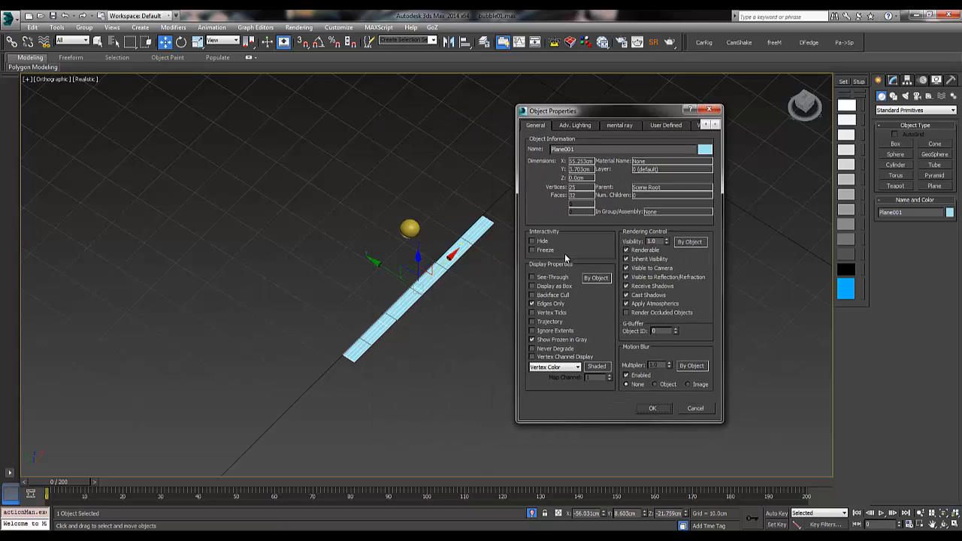
click(532, 249)
key(Return)
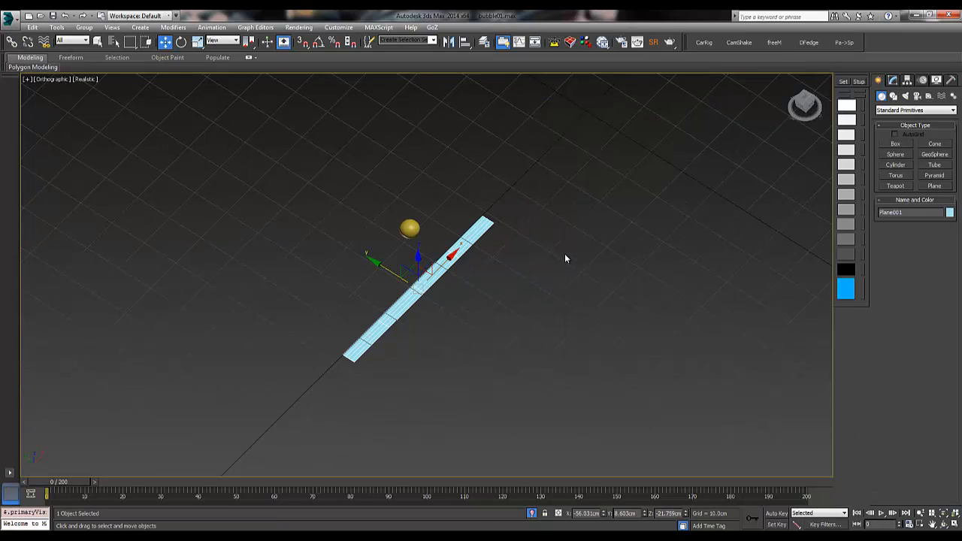
Create a Standard material in the Slate Material Editor and assign it to the plane.
key(m)
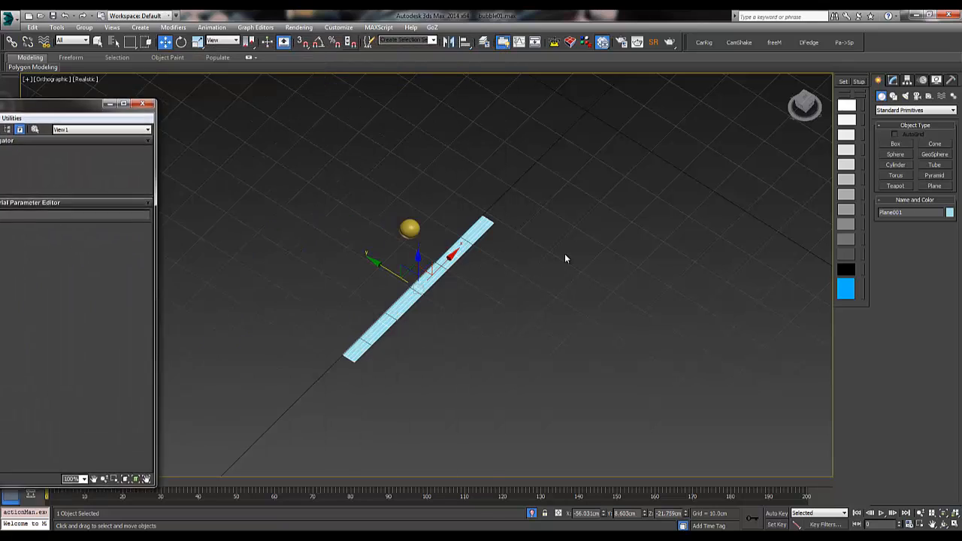
key(super+Left)
middle_drag(565, 257, 566, 257)
scroll(565, 256, up, 3)
middle_drag(565, 256, 578, 314)
right_click(195, 156)
mouse_move(225, 162)
mouse_move(318, 161)
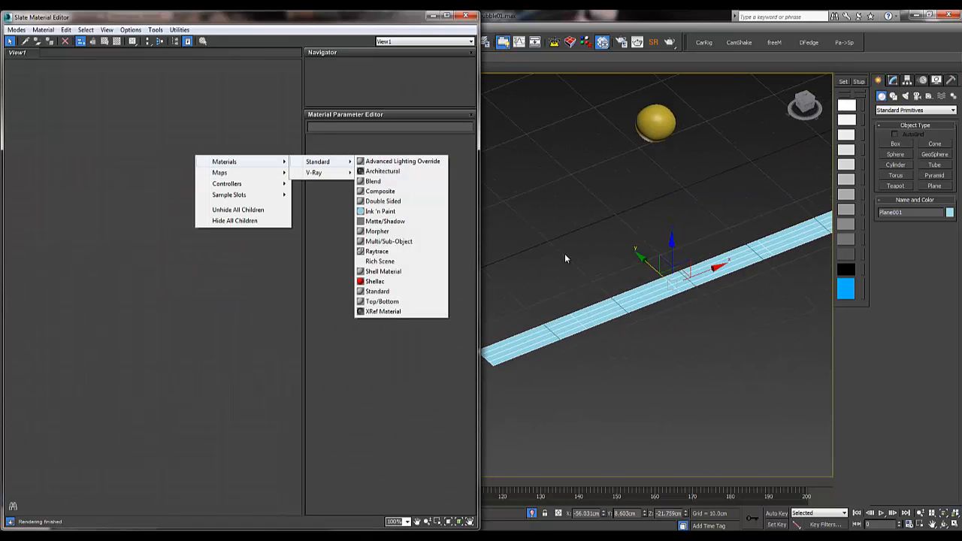
click(377, 291)
mouse_move(232, 216)
mouse_down()
mouse_move(566, 258)
mouse_move(622, 299)
mouse_up()
Set the plane material's self-illumination to 100 and its diffuse color to pure white.
double_click(192, 153)
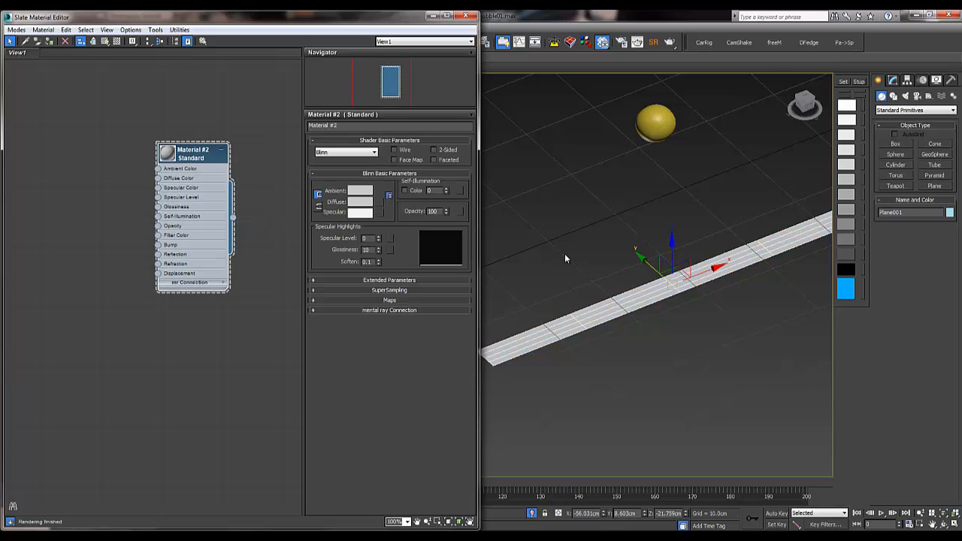
drag(446, 191, 447, 135)
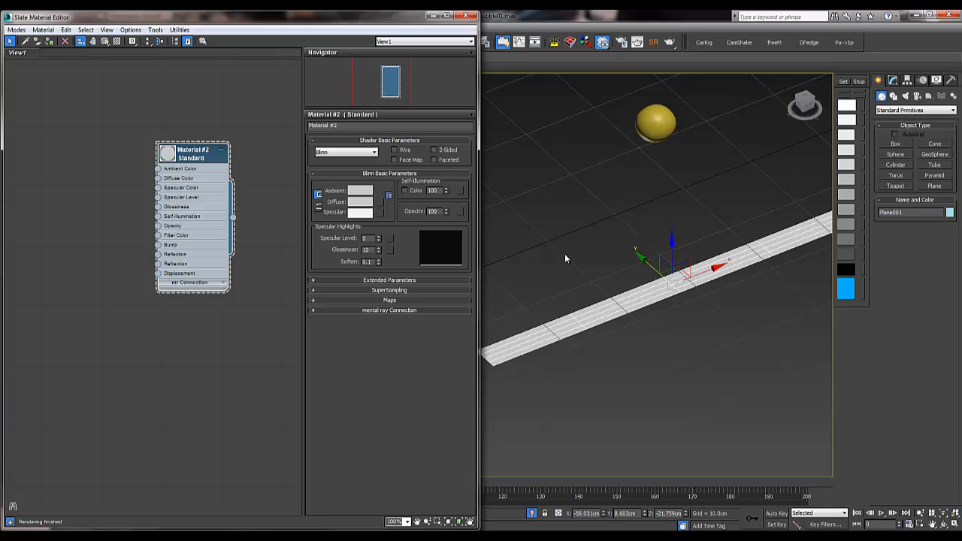
click(360, 202)
drag(307, 203, 307, 236)
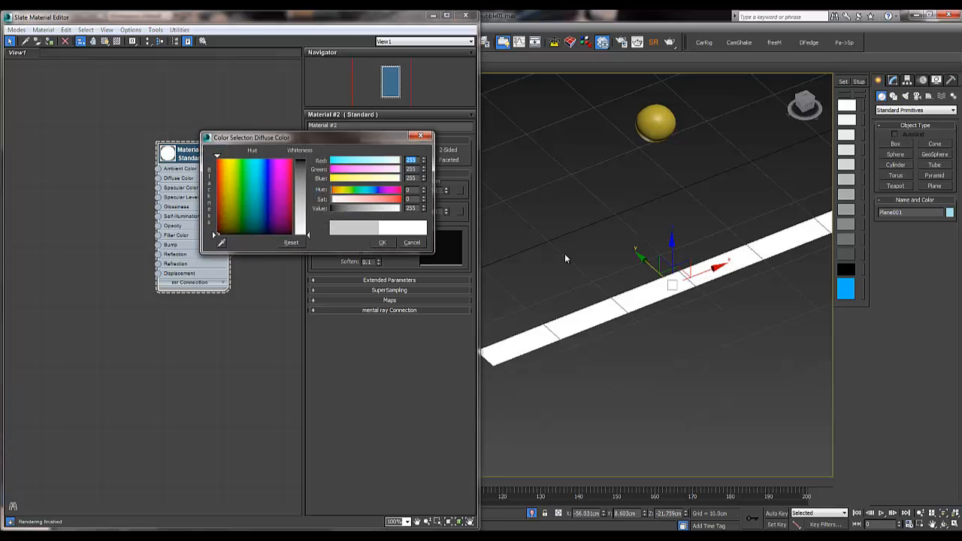
click(382, 243)
Reduce the plane's length and width segments to 1 each.
scroll(564, 254, down, 3)
mouse_move(564, 254)
middle_down()
mouse_move(529, 283)
mouse_move(567, 260)
middle_up()
scroll(544, 278, up, 1)
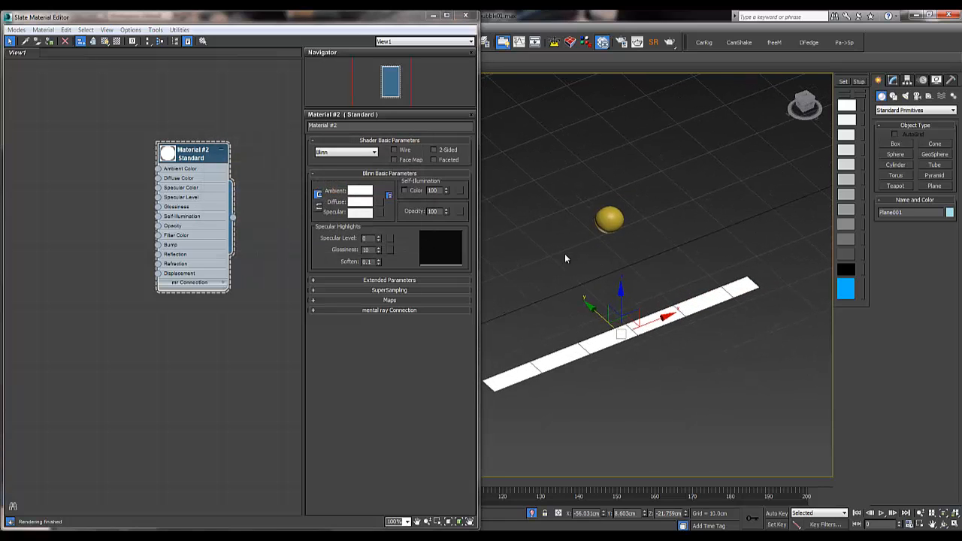
click(893, 81)
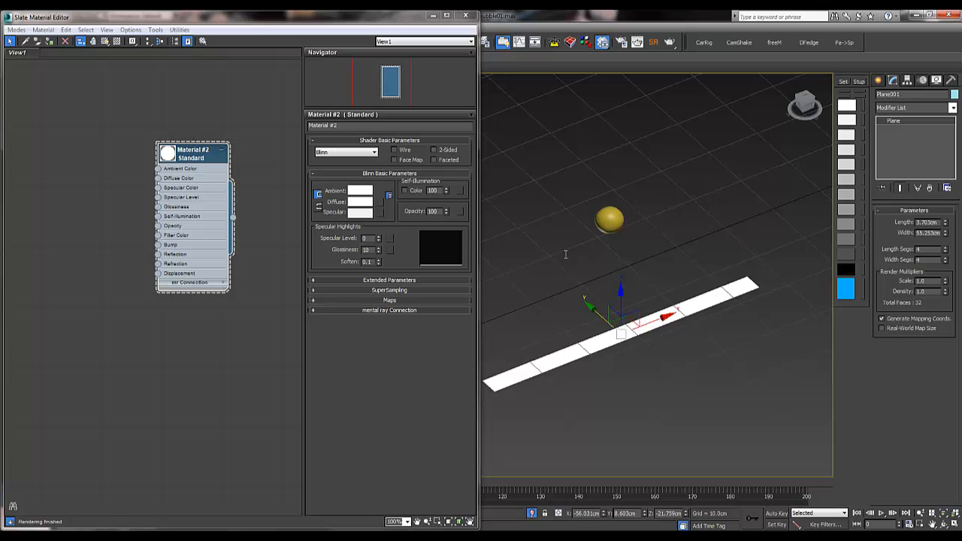
right_click(928, 260)
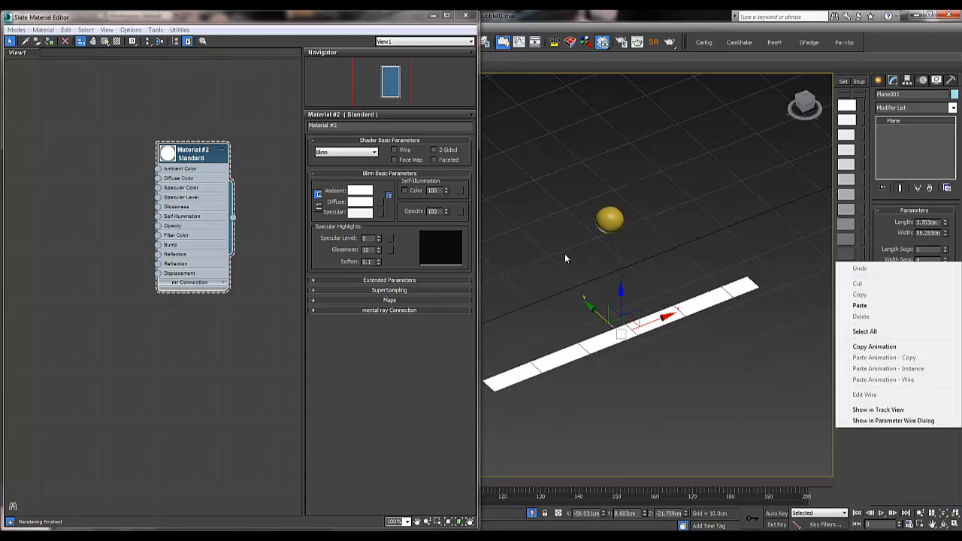
right_click(945, 260)
Rename the plane as Bounce_Card.
scroll(565, 258, up, 3)
mouse_move(565, 254)
middle_down()
mouse_move(594, 245)
mouse_move(573, 235)
middle_up()
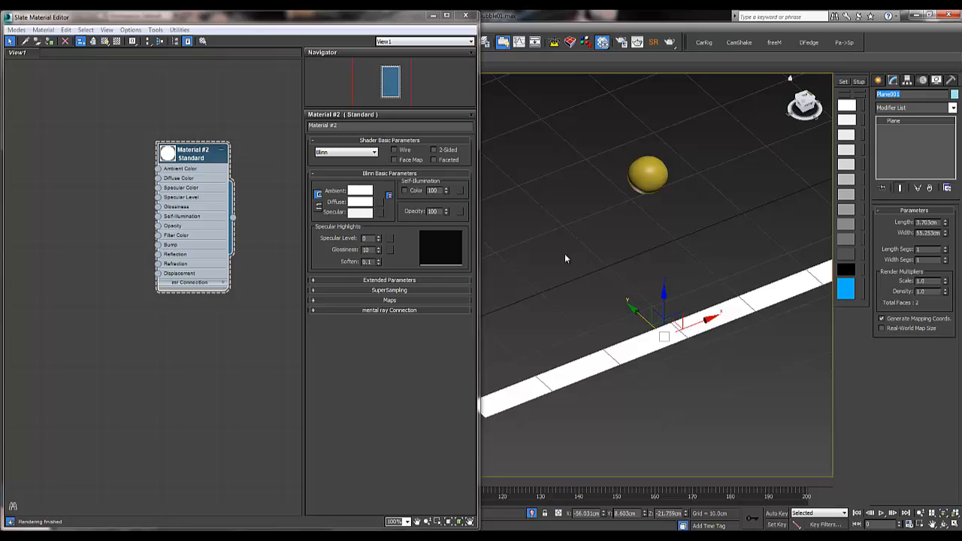
text(boUNCEcARD)
key(Return)
text(B)
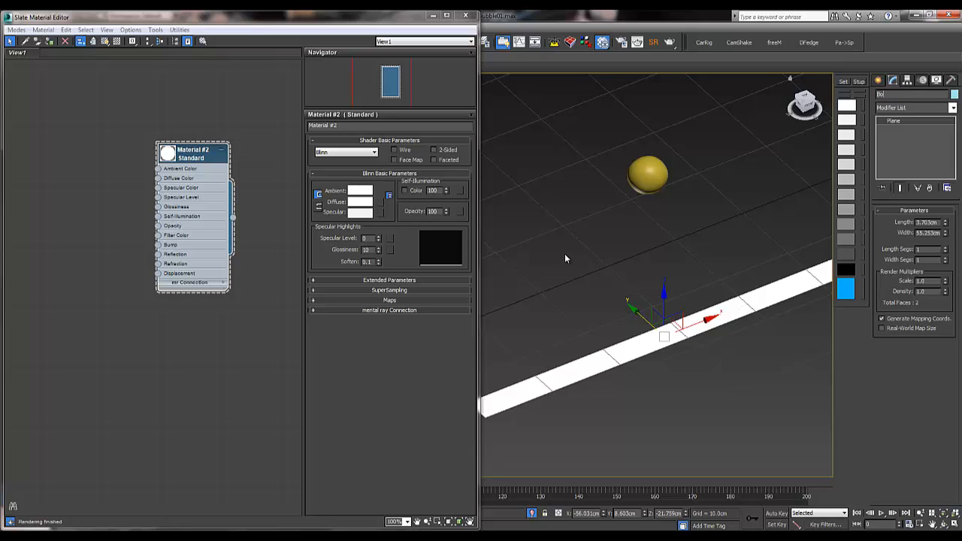
text(ounce_Card)
Place a target camera in the top view aimed at the bounce card and sphere, and look through it.
scroll(565, 258, down, 3)
alt+middle_drag(565, 258, 561, 247)
scroll(565, 256, up, 3)
key(t)
scroll(565, 258, up, 2)
key(c)
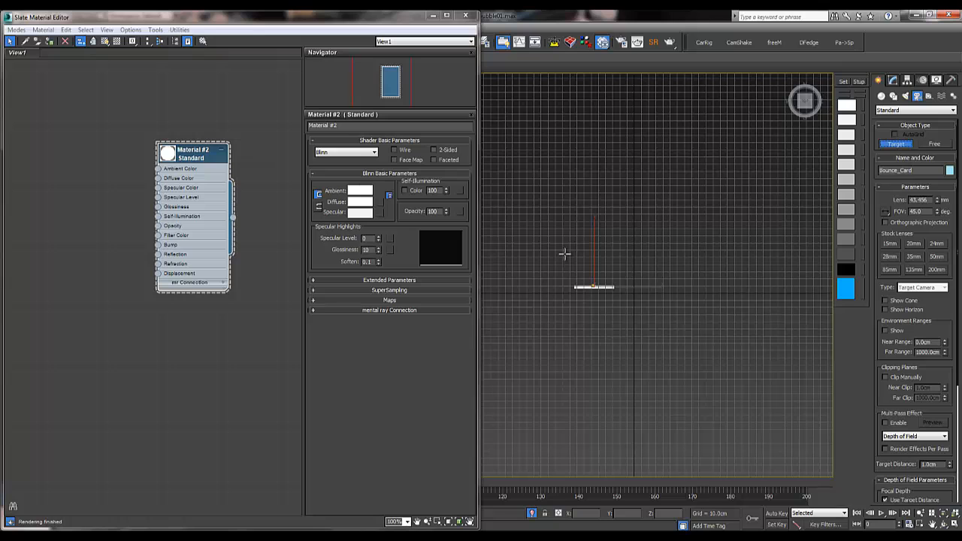
drag(597, 338, 595, 282)
right_click(565, 254)
key(c)
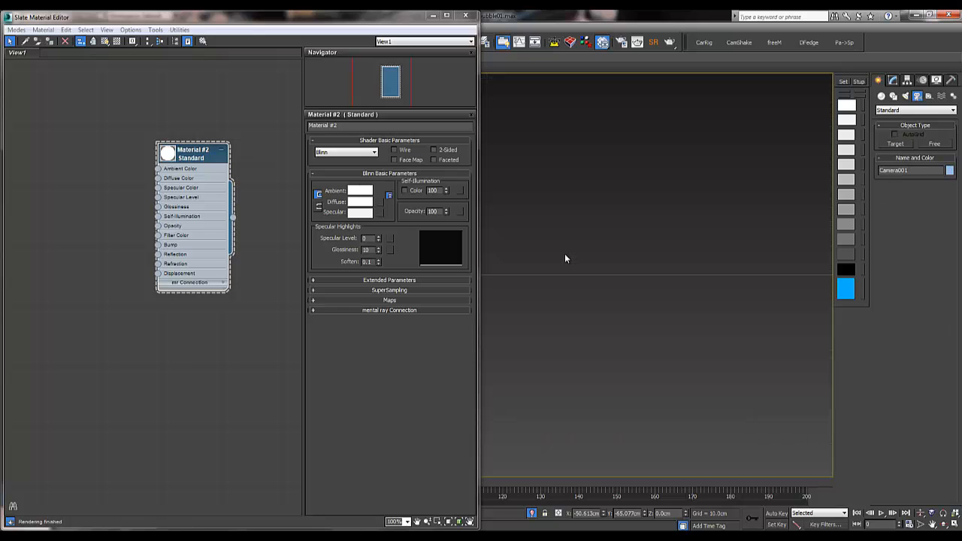
Close the material editor and split the workspace into two side-by-side viewports, one of them showing the camera view.
key(m)
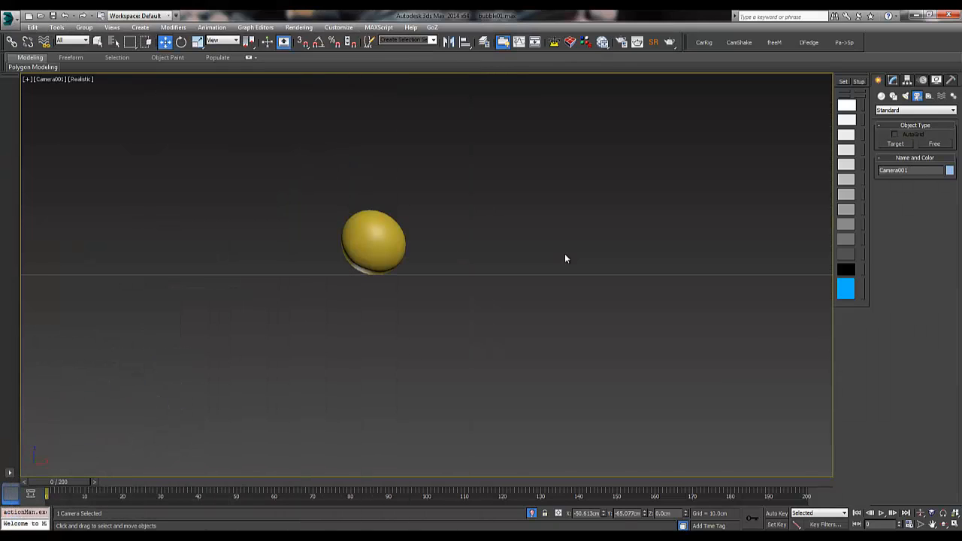
click(10, 473)
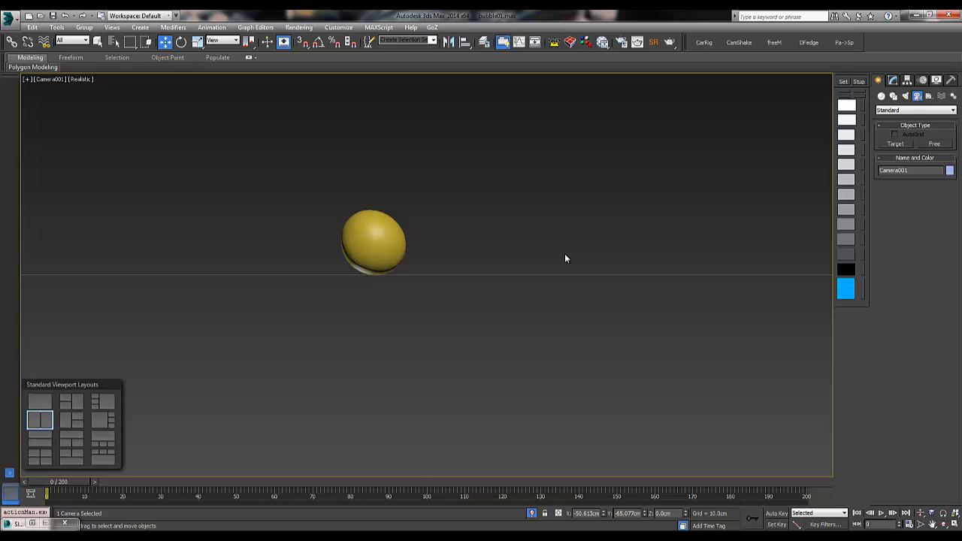
click(40, 420)
right_click(565, 259)
key(c)
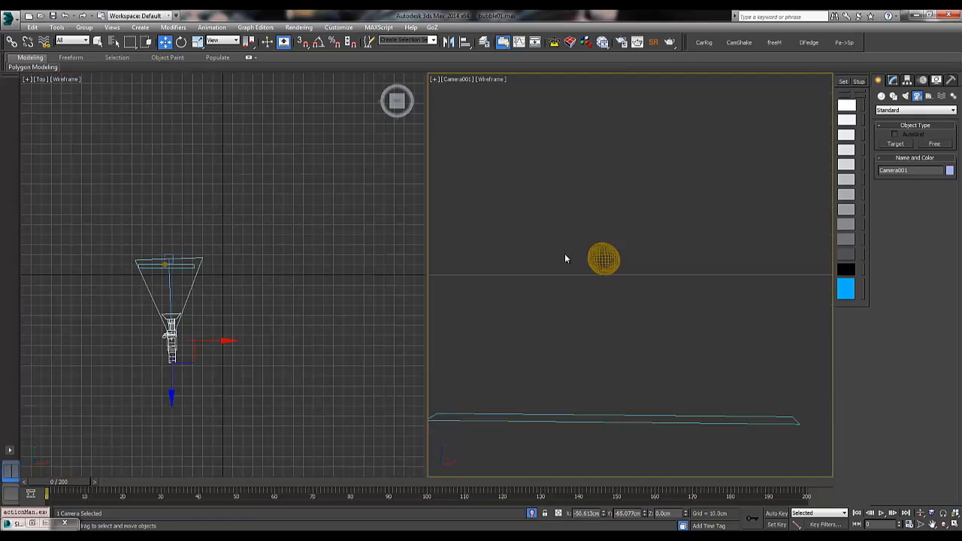
Show the safe frame in the Camera001 view and dolly the camera in close to the bubble sphere.
key(shift+f)
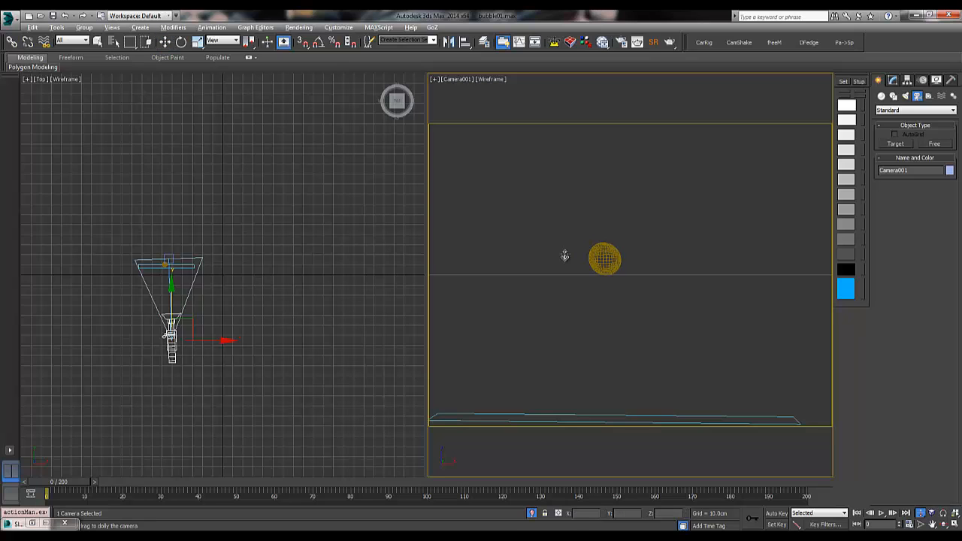
scroll(564, 257, up, 5)
scroll(564, 257, up, 5)
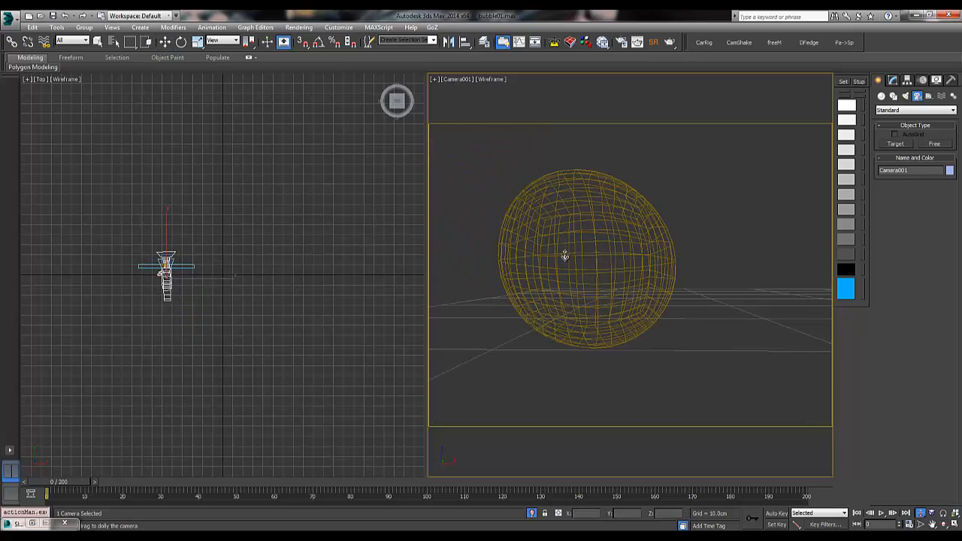
key(alt+w)
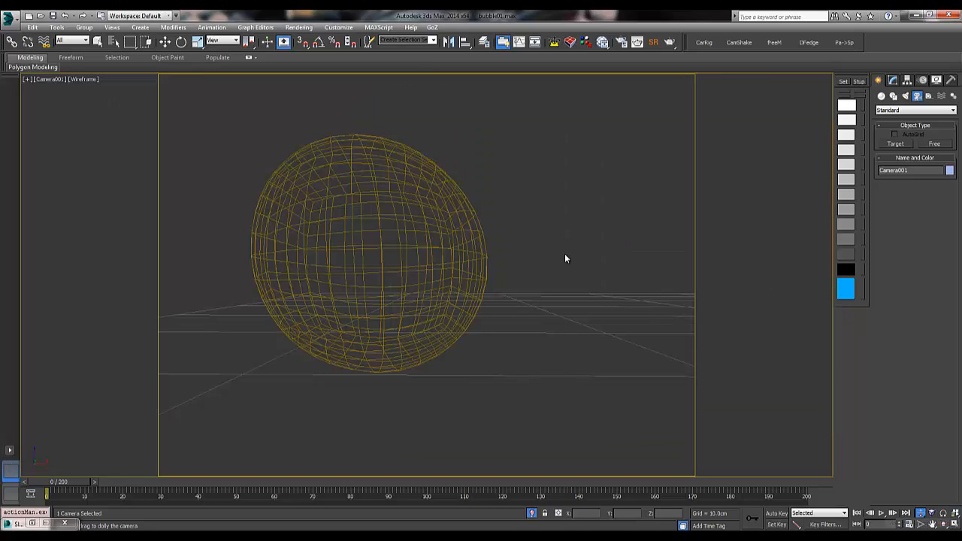
key(alt+w)
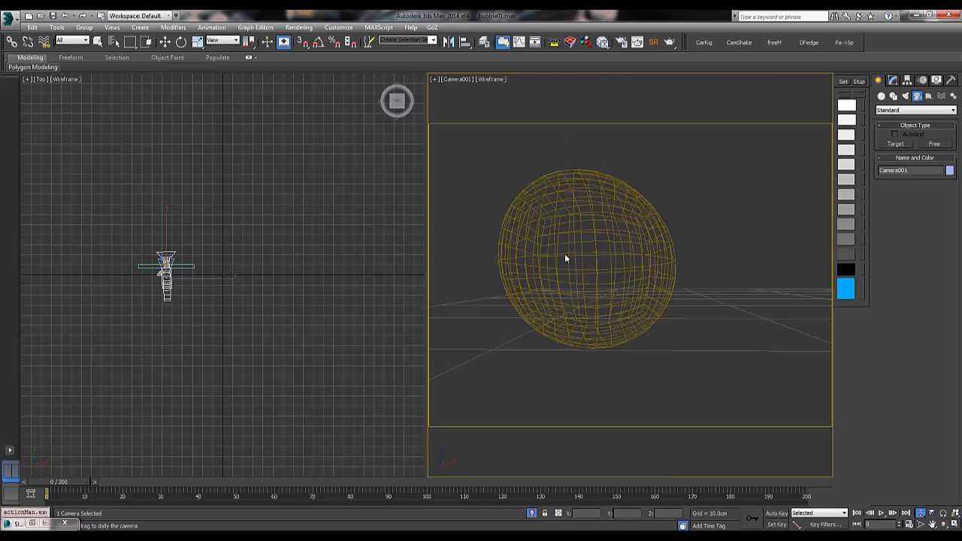
Reposition Camera001 around the bubble at frame 45 for a closer side view, and hide the grid in the camera view.
drag(565, 258, 565, 258)
key(w)
key(w)
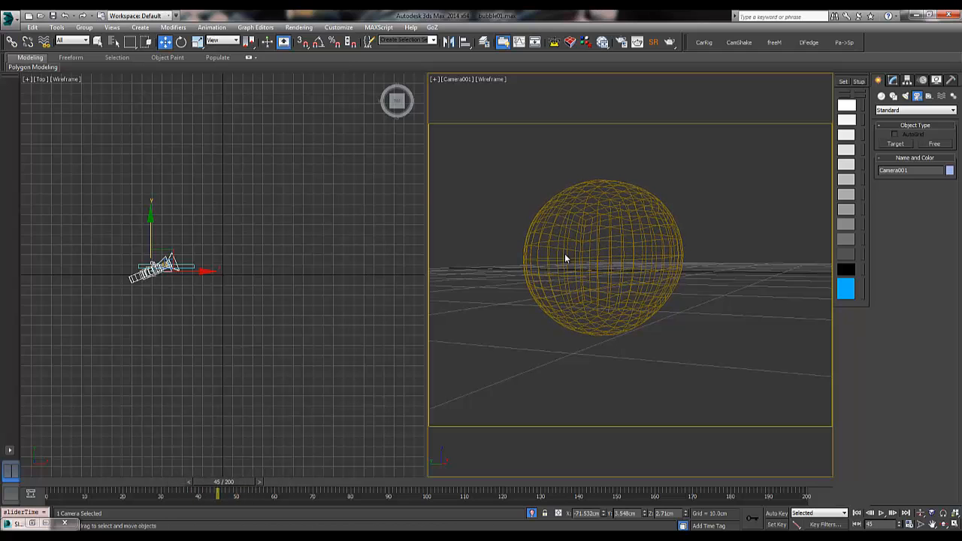
ctrl+alt+middle_drag(566, 254, 565, 255)
key(w)
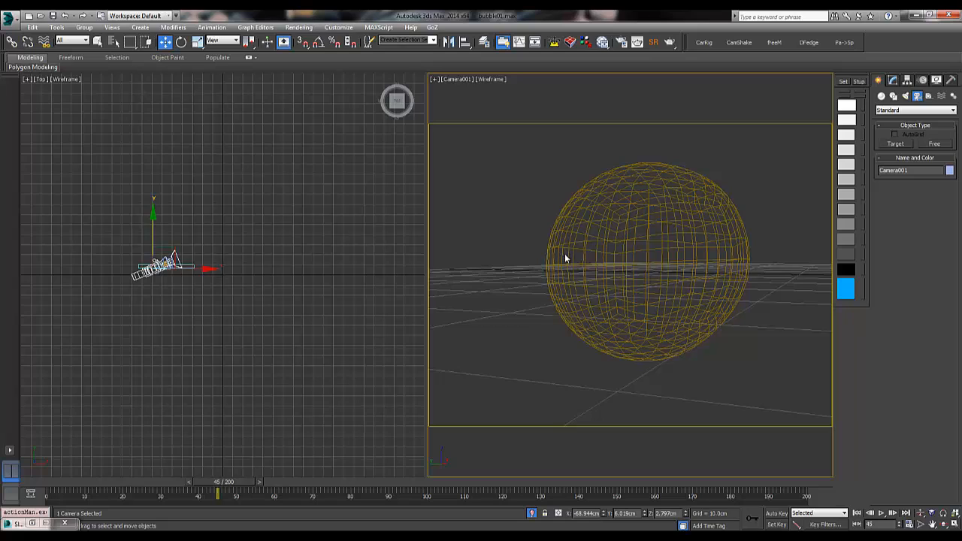
key(g)
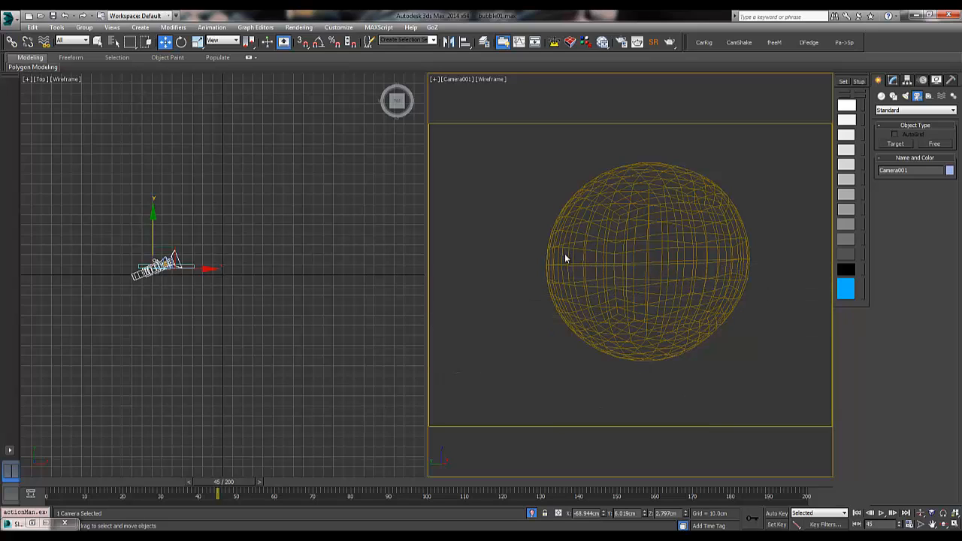
key(super+shift)
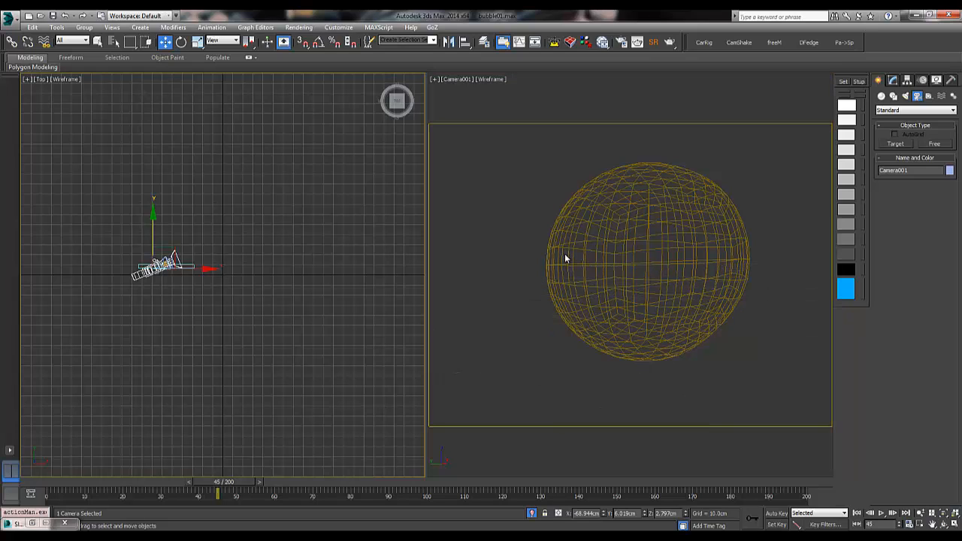
Collapse the Material #2 node in the Slate Material Editor and move it up to clear space in the view.
key(m)
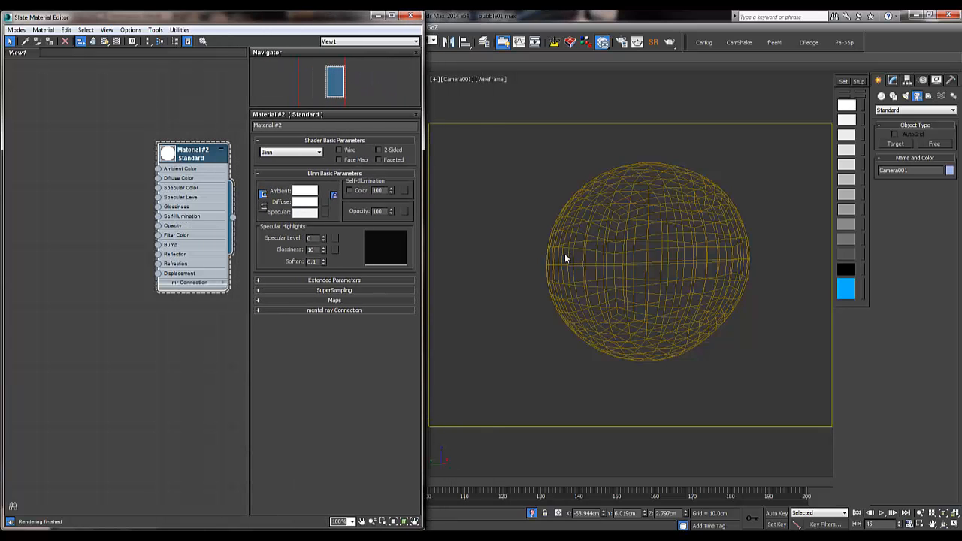
click(221, 149)
mouse_move(200, 153)
mouse_down()
mouse_move(96, 138)
mouse_move(179, 86)
mouse_move(190, 92)
mouse_up()
right_click(171, 215)
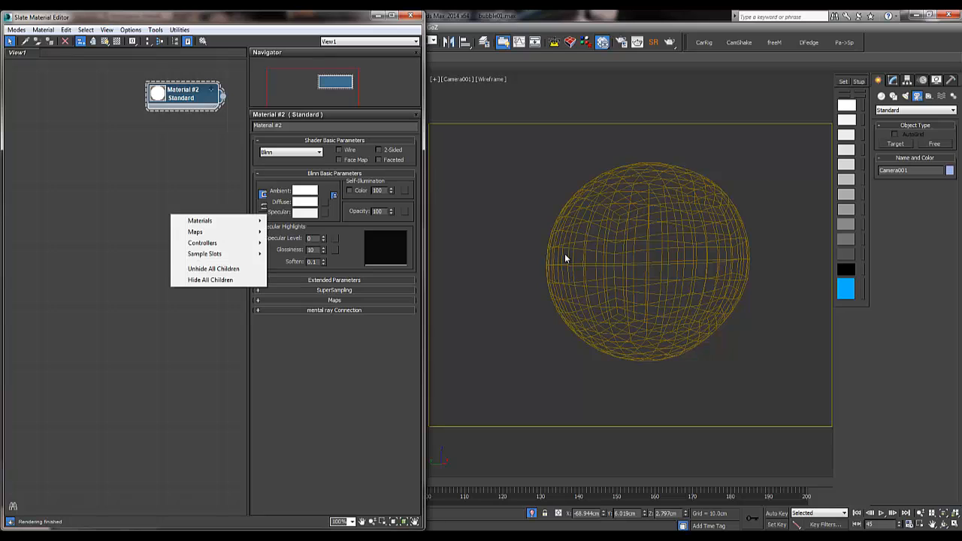
mouse_move(200, 220)
mouse_move(293, 221)
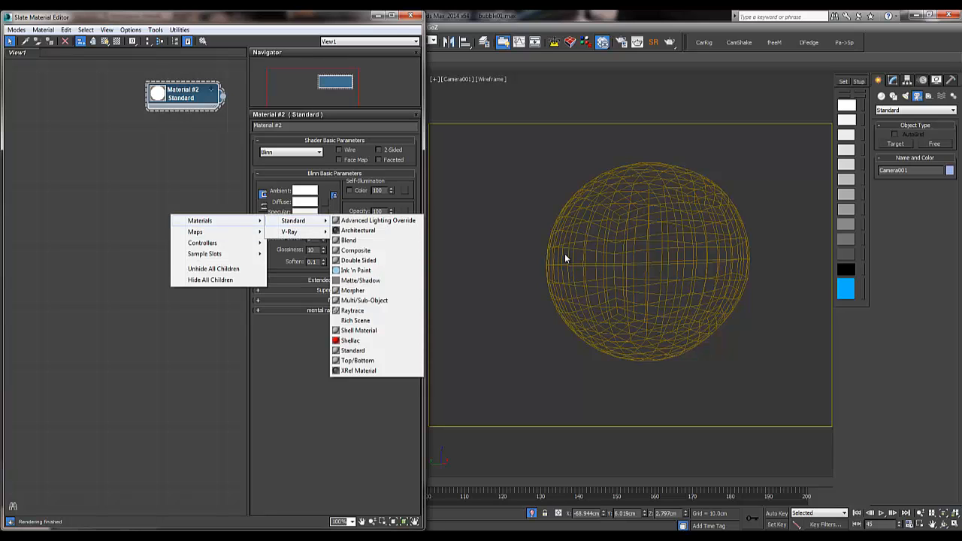
click(166, 177)
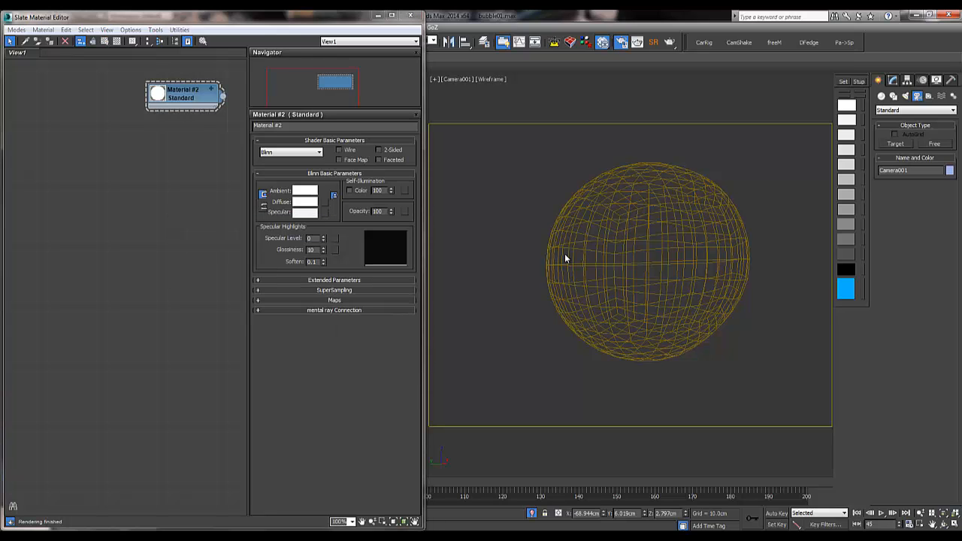
Assign NVIDIA mental ray as the production renderer in the render setup.
key(F10)
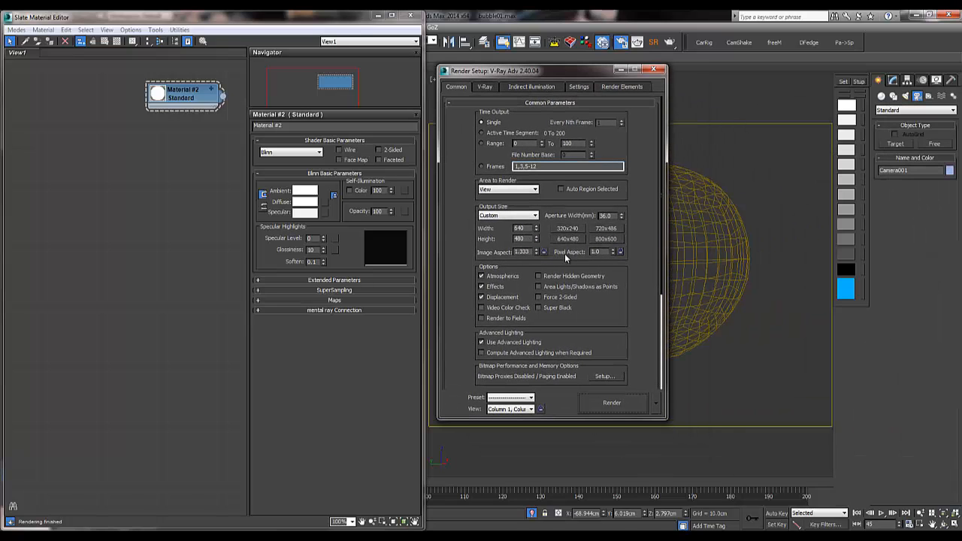
right_click(566, 257)
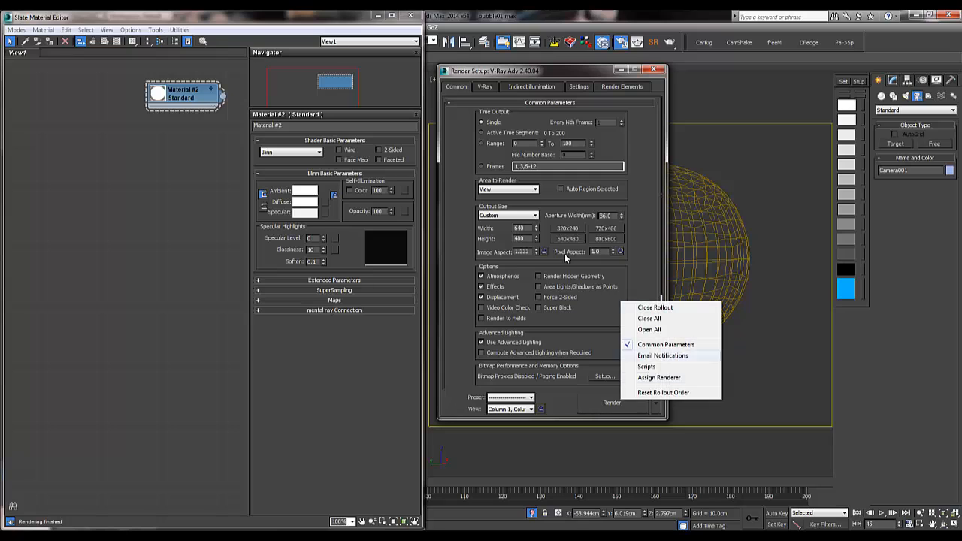
click(658, 377)
click(607, 337)
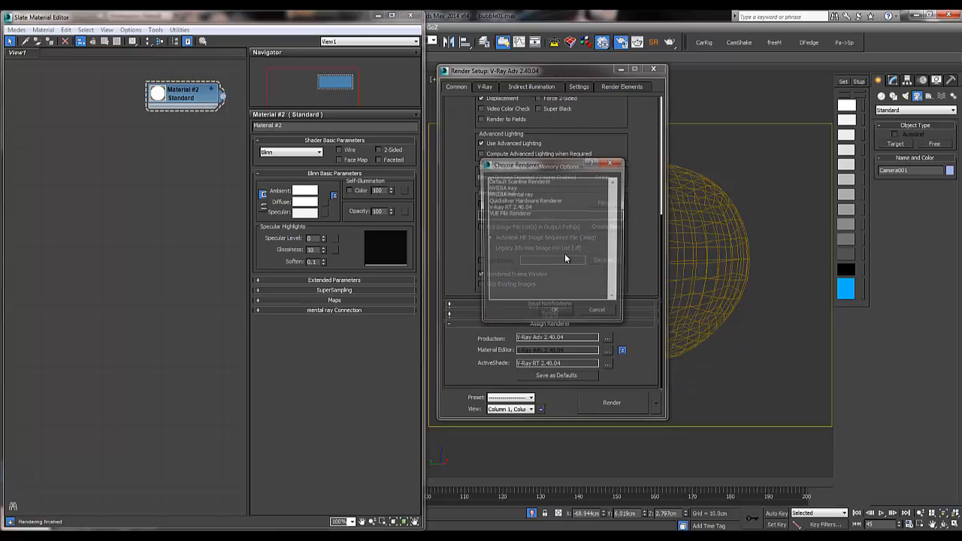
key(Down)
key(Down)
key(Down)
key(Return)
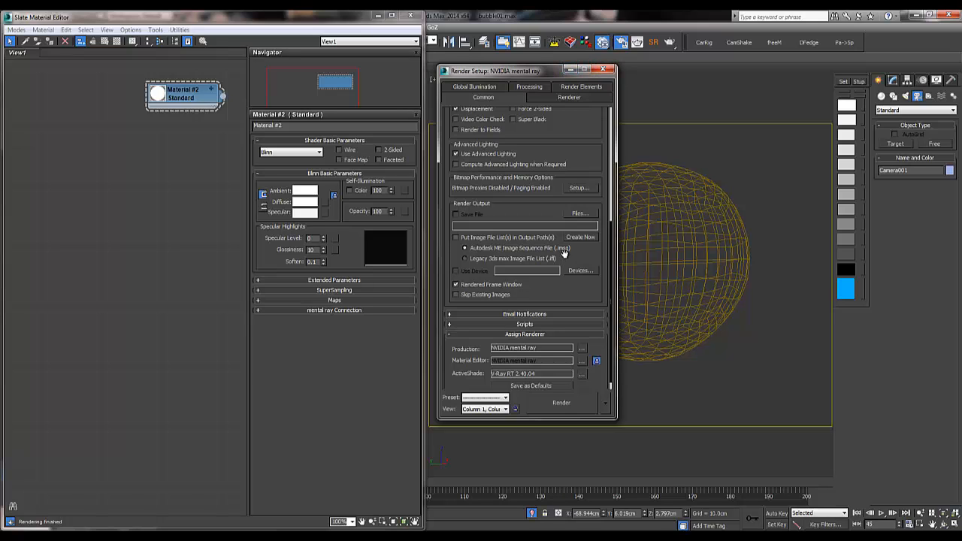
Enable geometry caching in the mental ray processing settings.
scroll(564, 256, up, 3)
scroll(564, 254, down, 3)
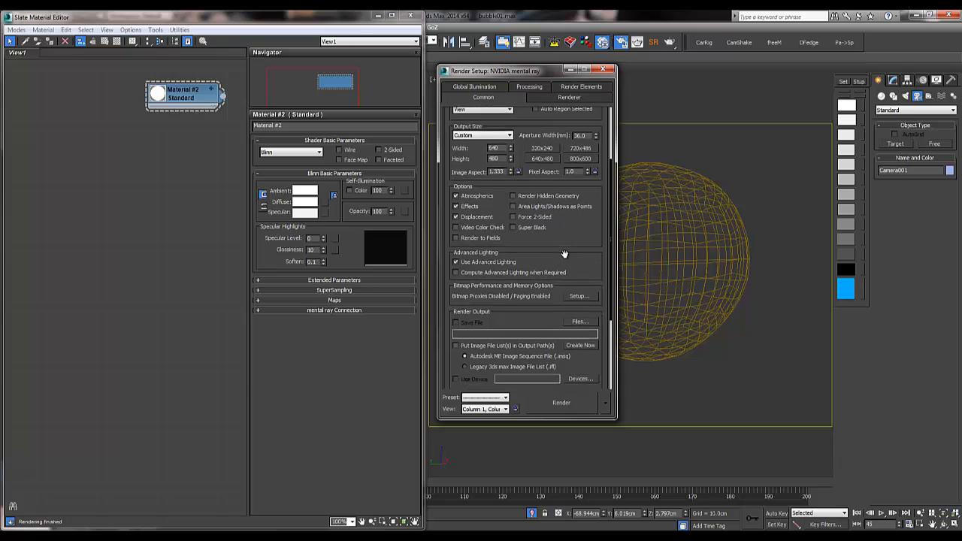
scroll(564, 254, down, 2)
scroll(566, 258, up, 4)
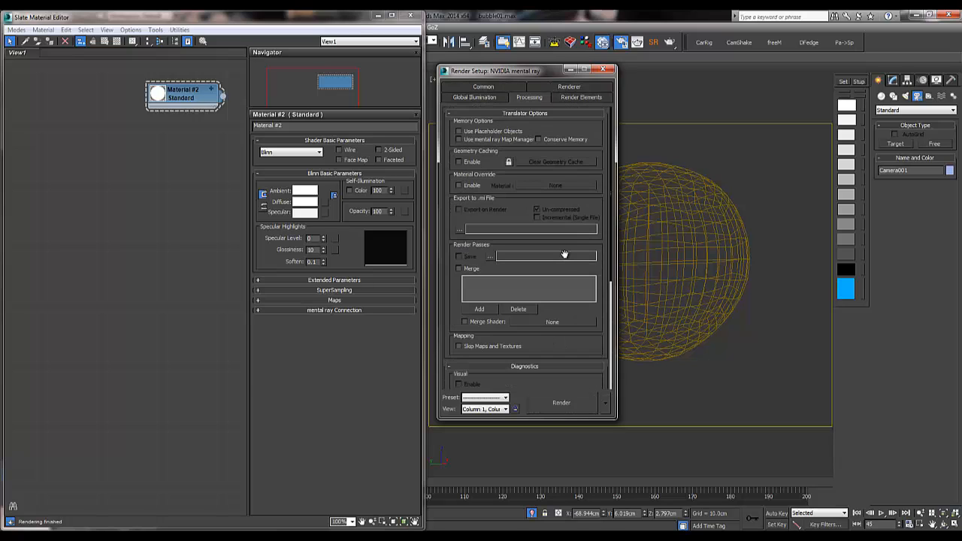
scroll(564, 254, down, 1)
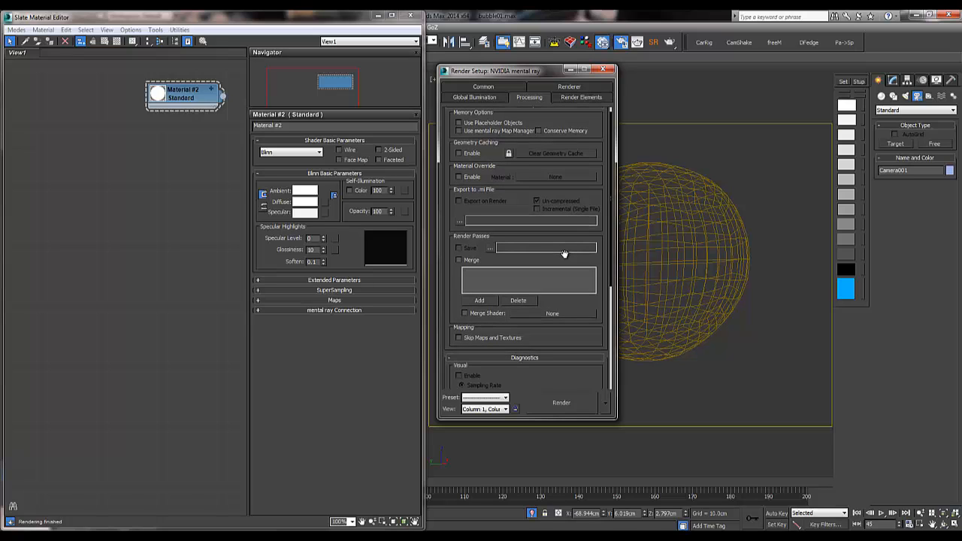
scroll(564, 254, down, 4)
scroll(564, 254, up, 5)
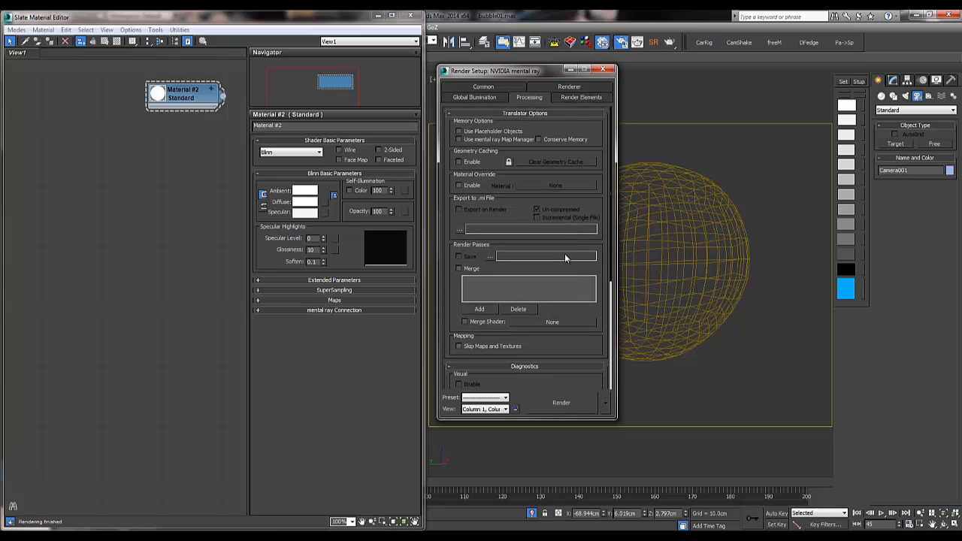
click(458, 162)
scroll(564, 254, down, 5)
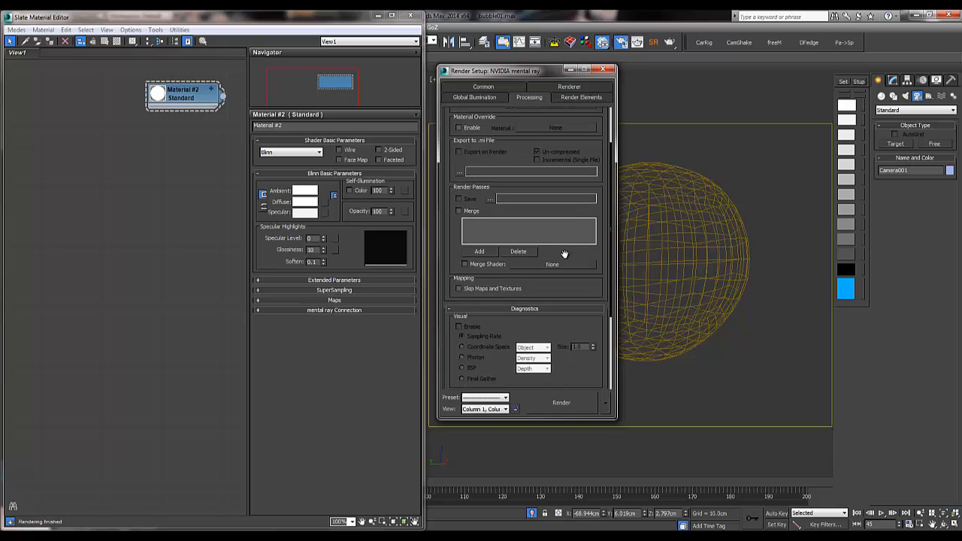
scroll(565, 256, down, 4)
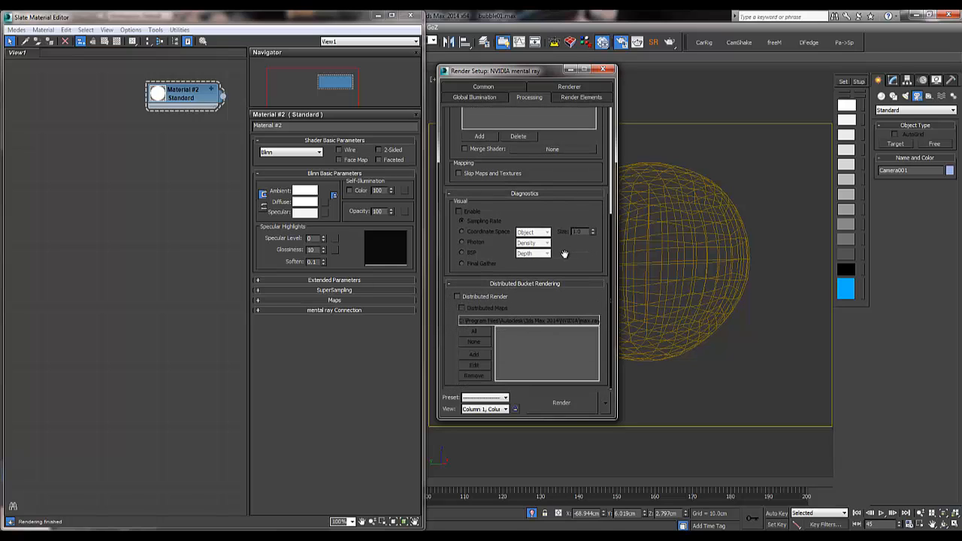
scroll(565, 255, up, 8)
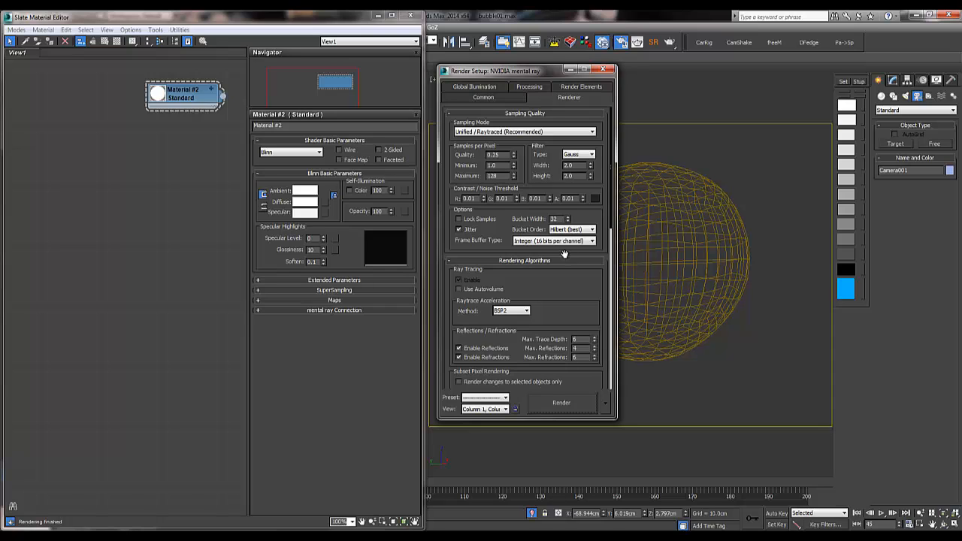
Set the mental ray sampling filter type to Mitchell, keeping the Unified / Raytraced (Recommended) sampling mode.
click(579, 154)
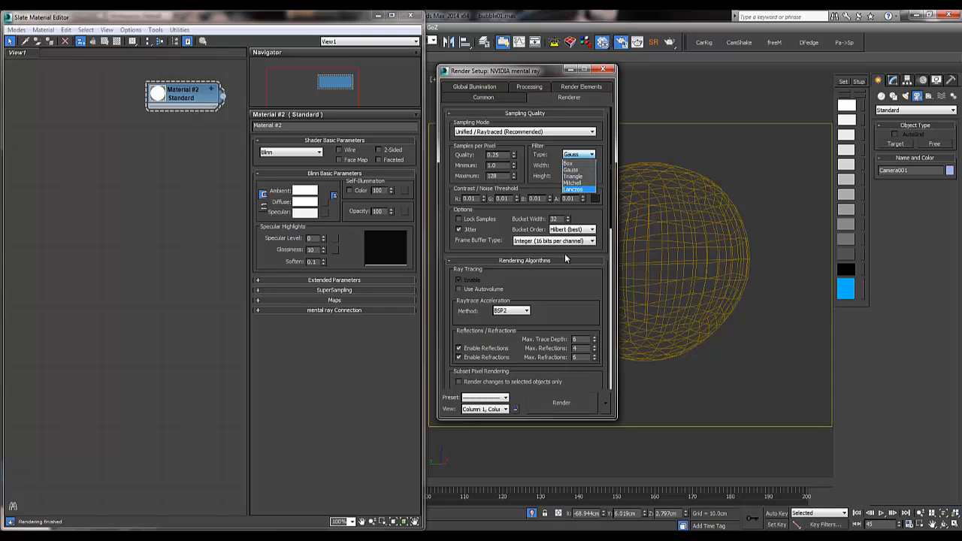
key(Return)
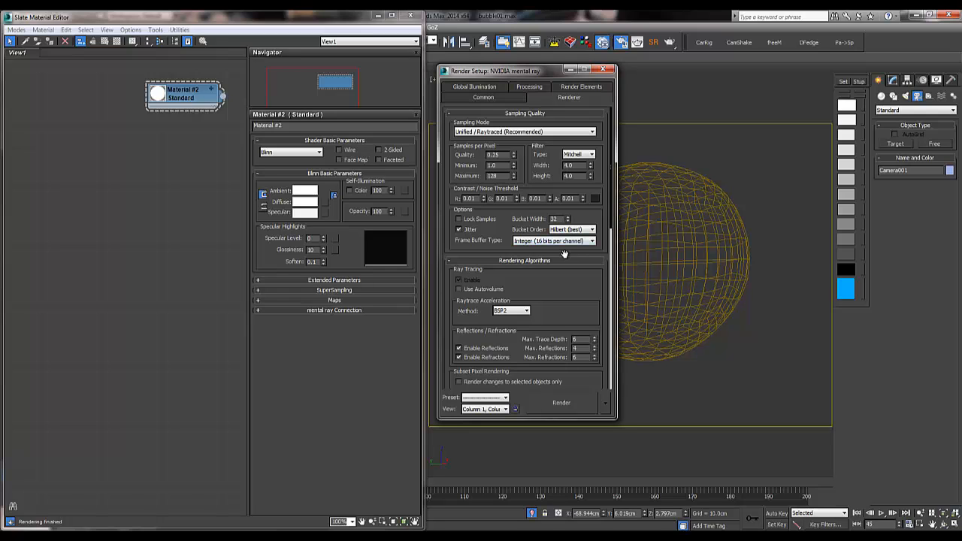
scroll(563, 254, down, 3)
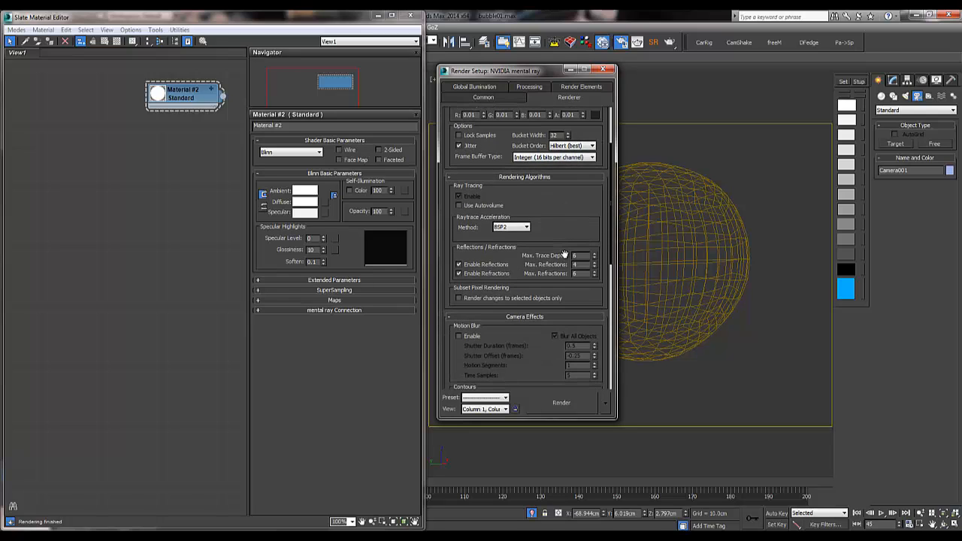
scroll(563, 254, up, 3)
scroll(564, 254, down, 3)
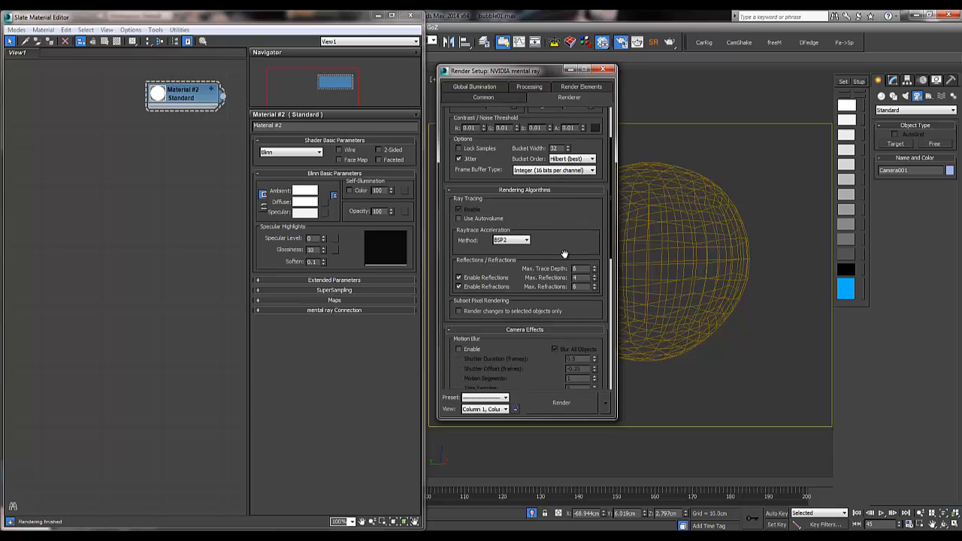
scroll(564, 254, up, 3)
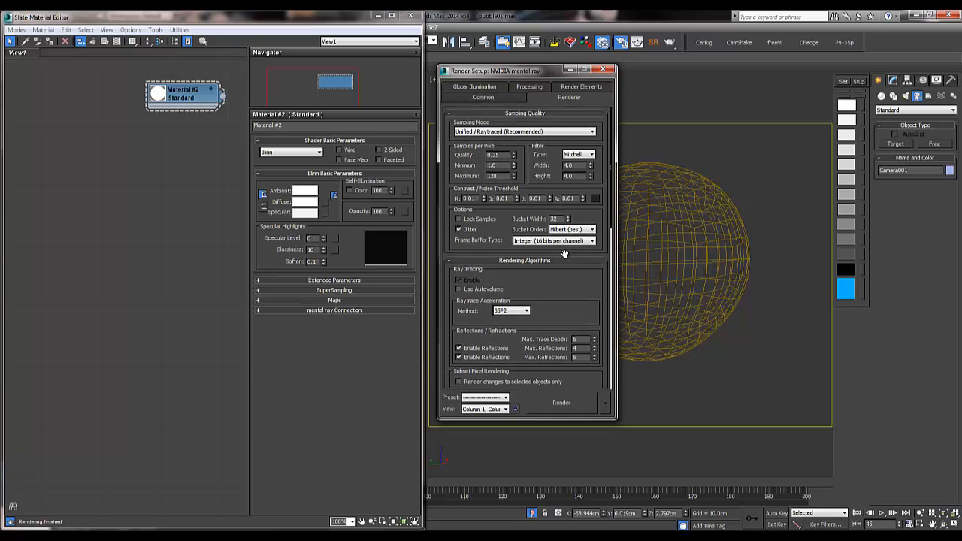
key(F4)
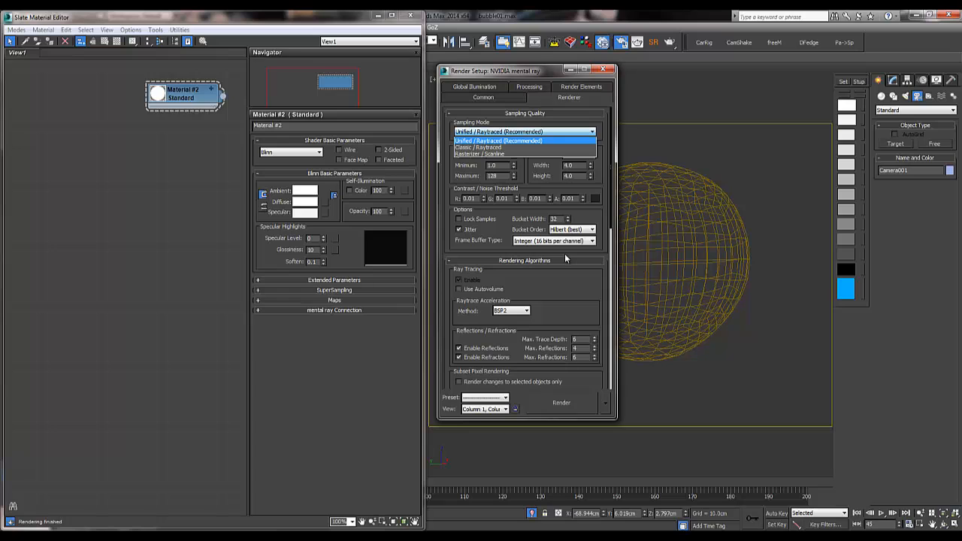
click(566, 259)
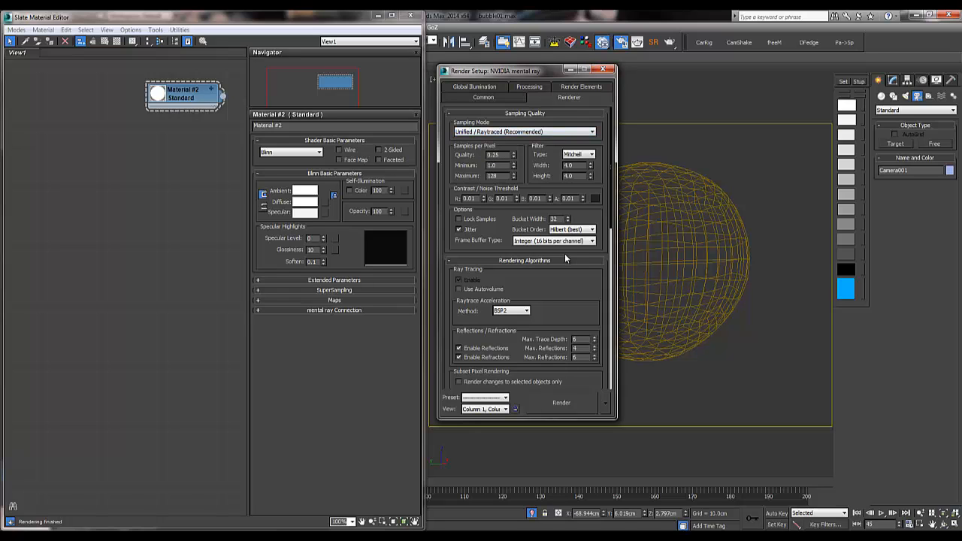
Disable Final Gather in the mental ray global illumination settings and minimize the render setup window.
key(ctrl+Tab)
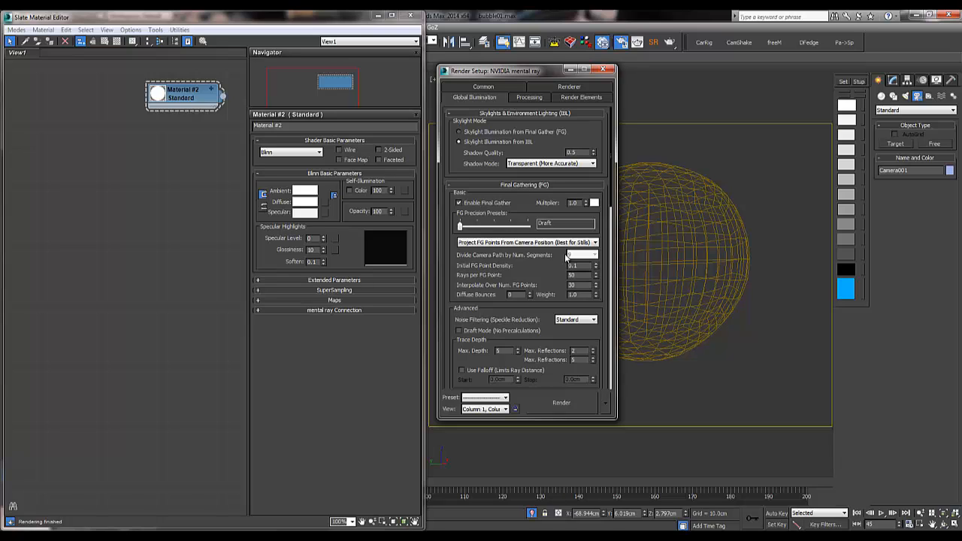
click(460, 203)
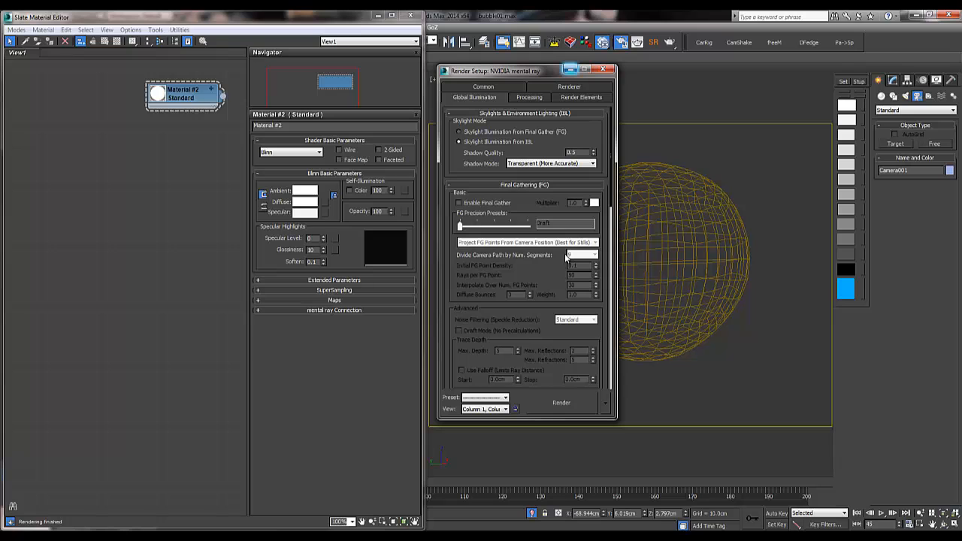
click(569, 70)
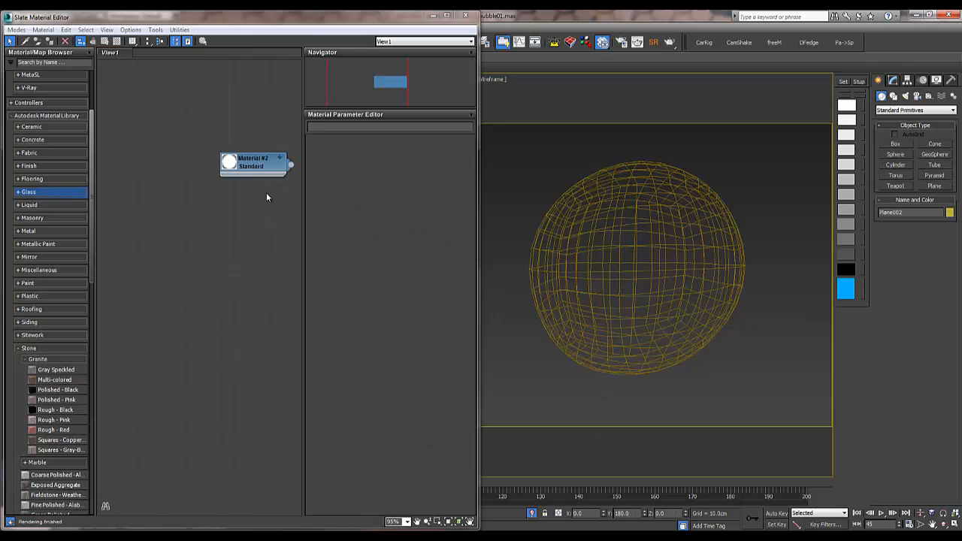
Add a mental ray Arch & Design material below the existing Standard material and open its parameters.
middle_drag(266, 194, 258, 158)
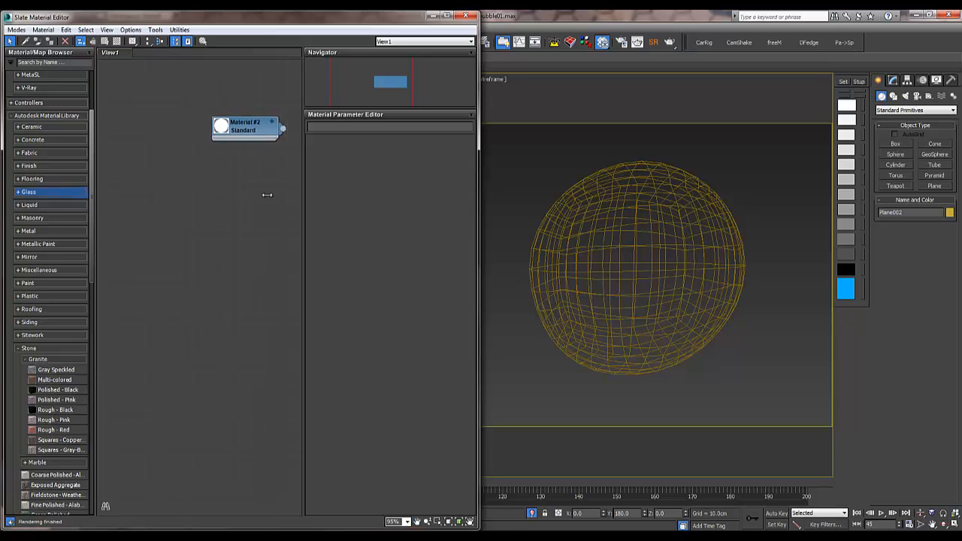
right_click(266, 194)
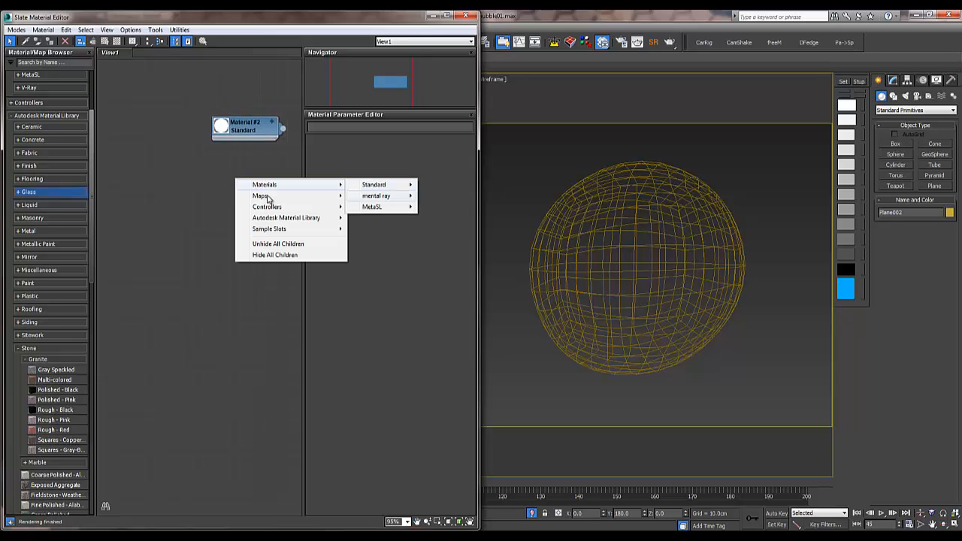
mouse_move(376, 196)
click(446, 195)
drag(235, 171, 255, 154)
double_click(254, 154)
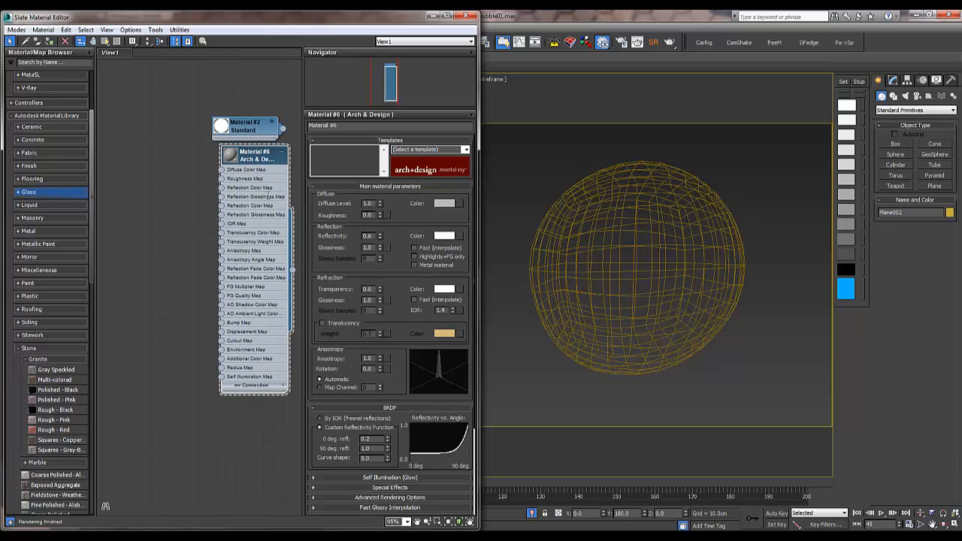
Apply the Glass (Thin Geometry) template to the Arch & Design material and set its IOR to 1.1.
click(466, 149)
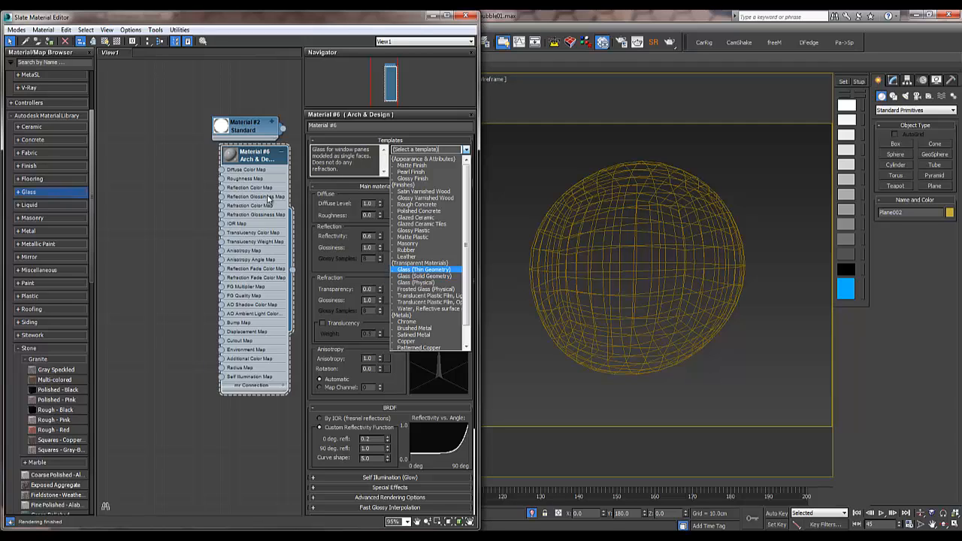
click(423, 269)
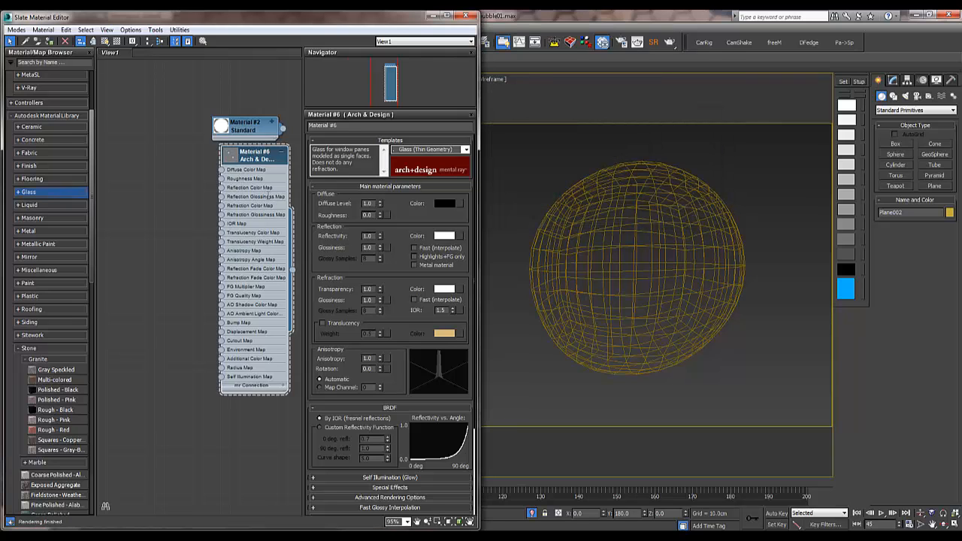
key(Tab)
text(1.1)
key(Return)
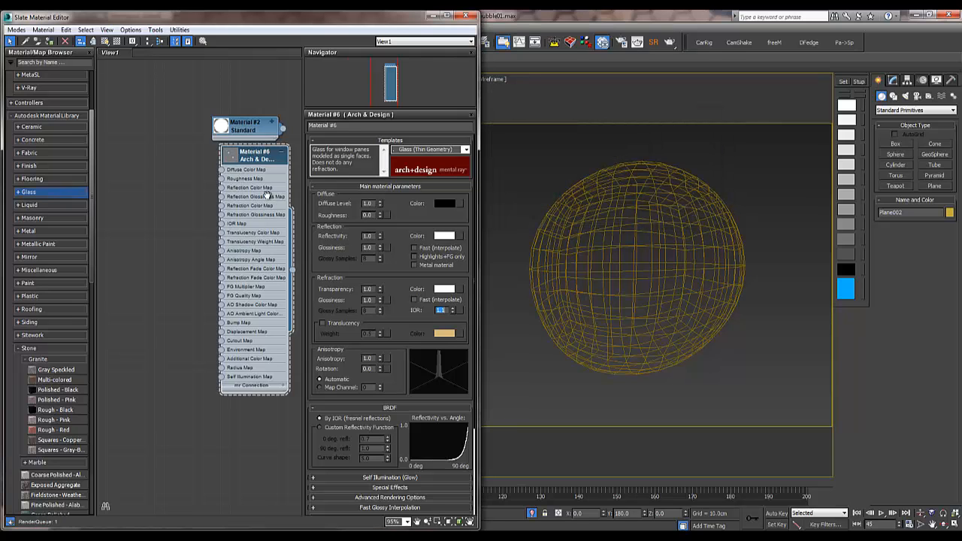
Expand the material's advanced rendering options and connect a Falloff map to its Reflection Color Map input.
scroll(389, 323, down, 2)
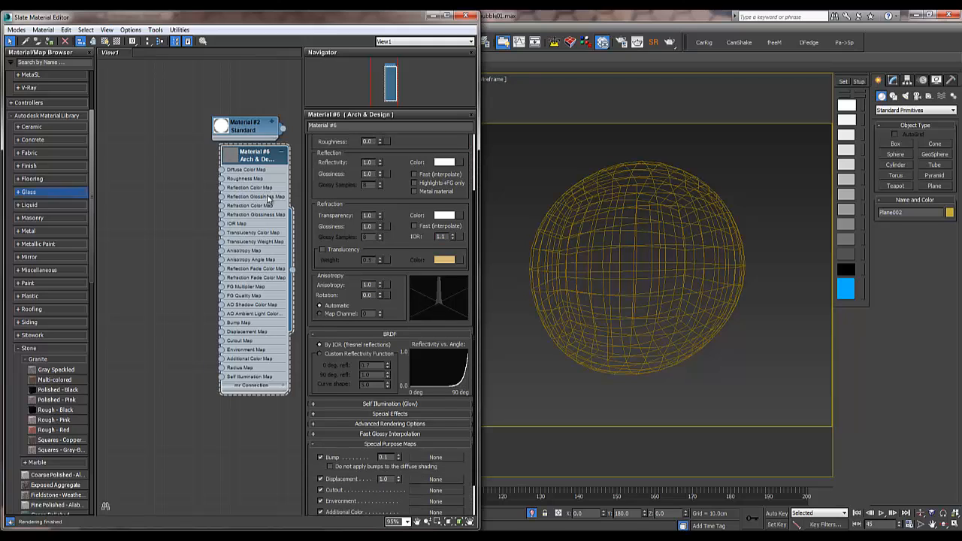
click(389, 424)
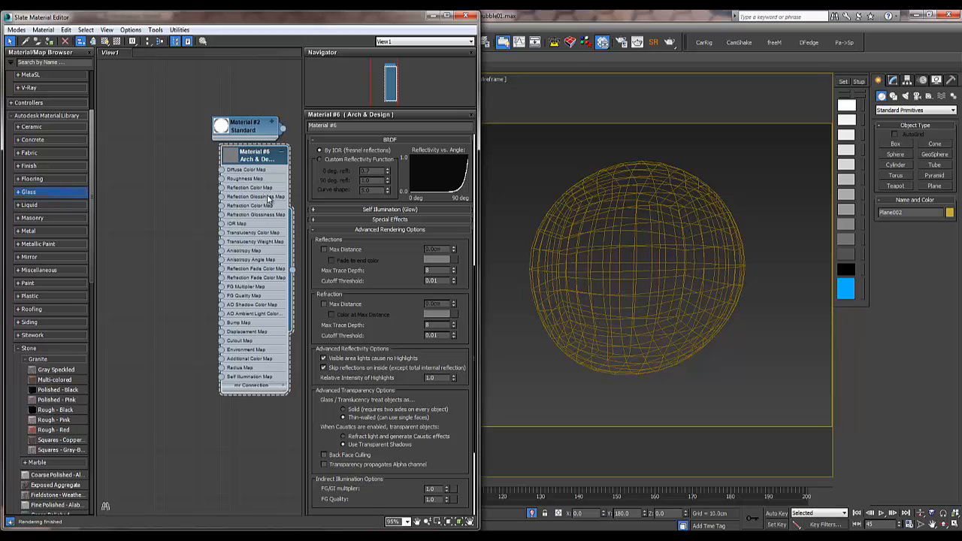
scroll(389, 323, down, 3)
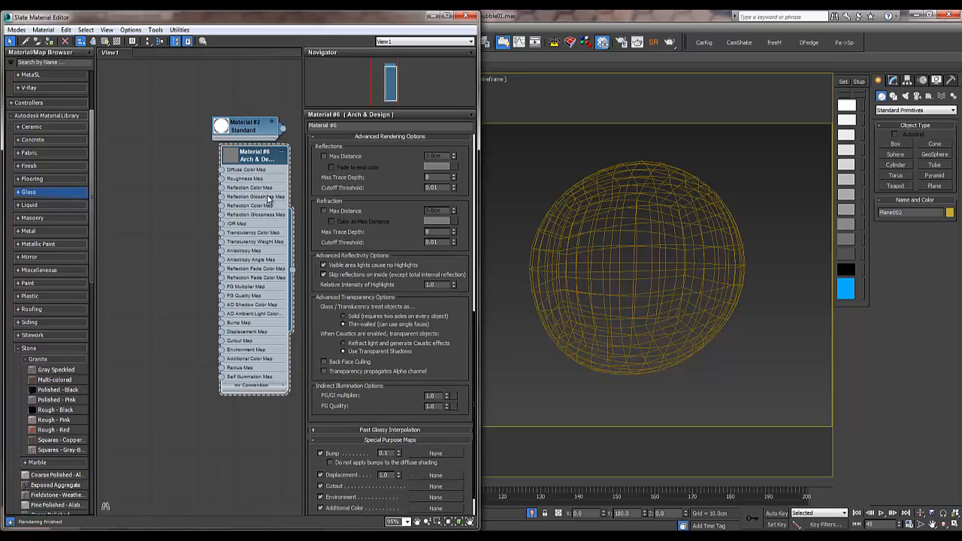
scroll(389, 324, up, 3)
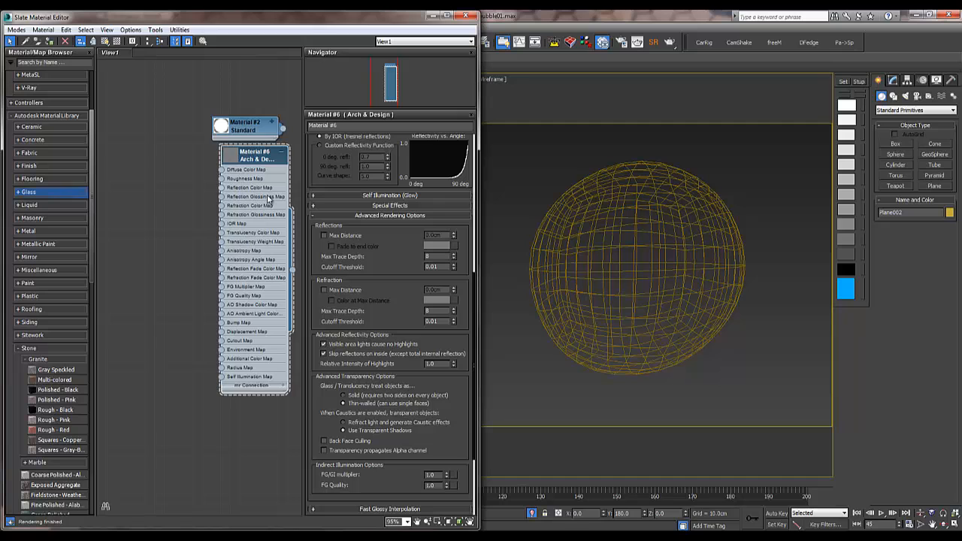
click(269, 197)
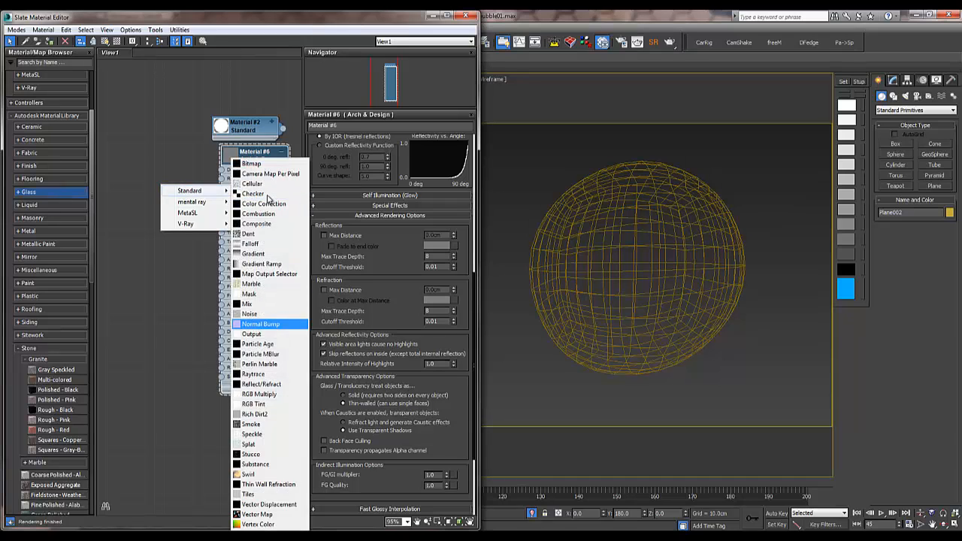
click(252, 244)
middle_drag(252, 244, 301, 269)
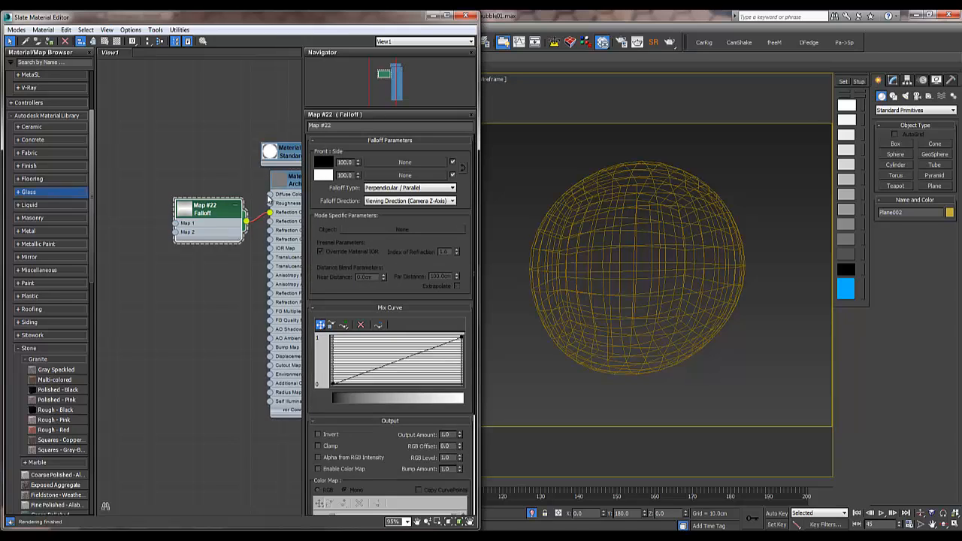
Set the Falloff map's falloff type to Fresnel, leaving its front and side colors unswapped.
drag(323, 163, 323, 176)
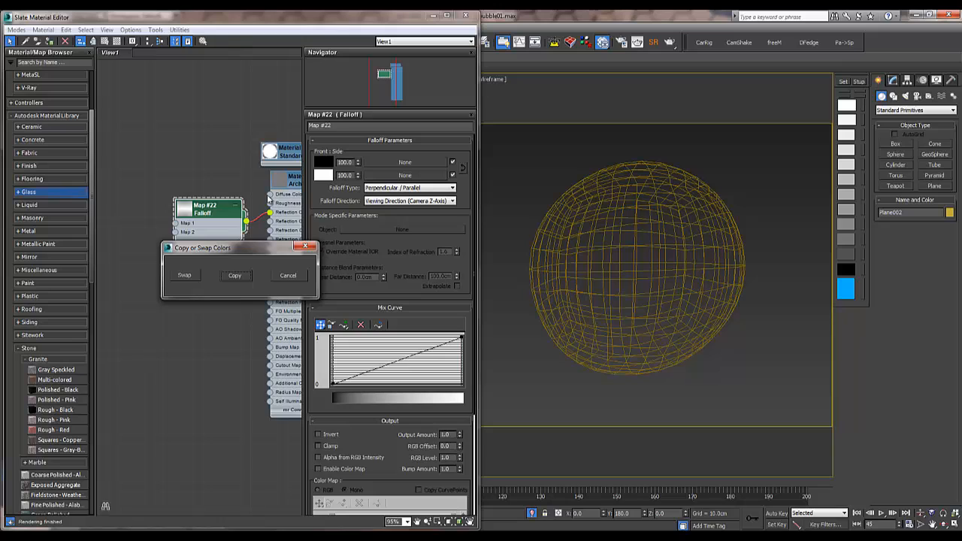
click(288, 276)
click(409, 188)
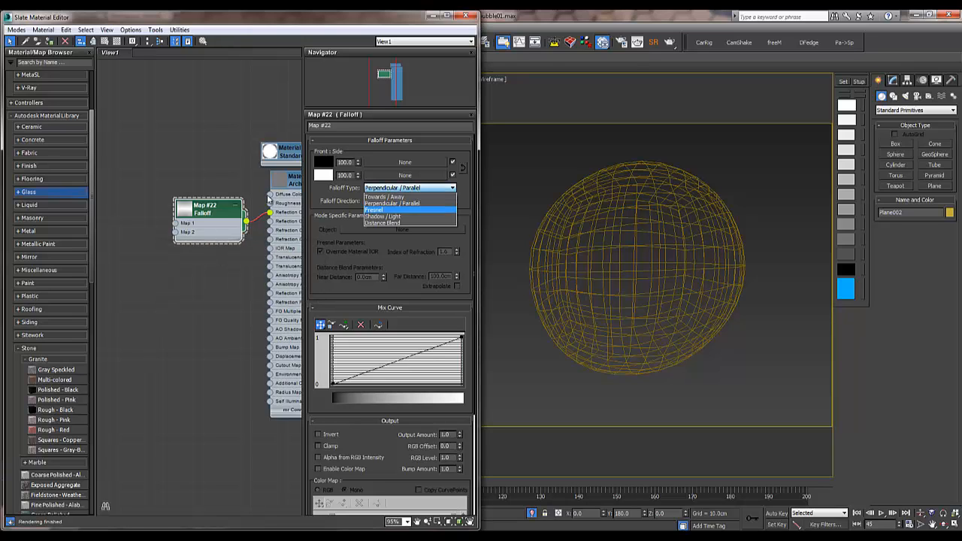
click(374, 210)
Connect a Gradient Ramp map to the Falloff's Map 1 input and open its parameters.
middle_drag(209, 199, 269, 200)
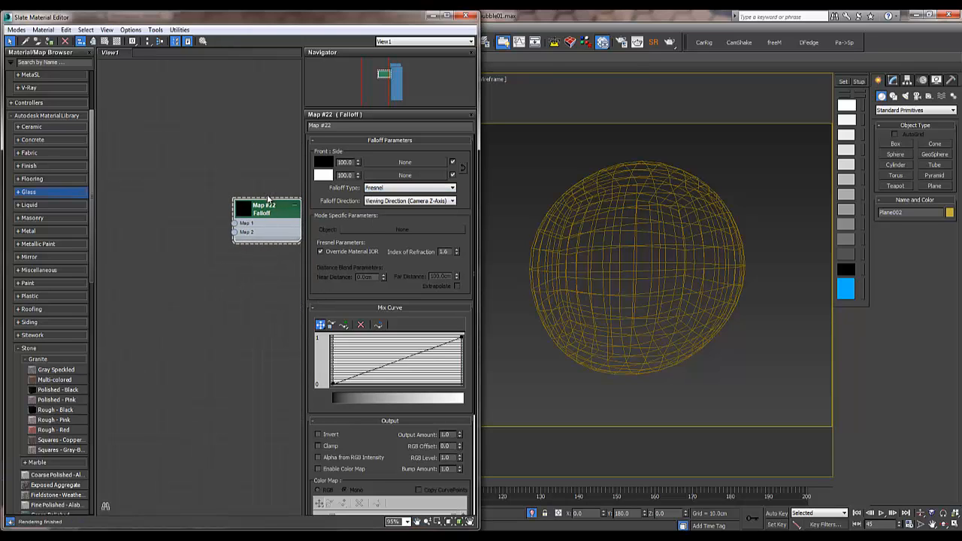
drag(235, 224, 150, 171)
mouse_move(178, 176)
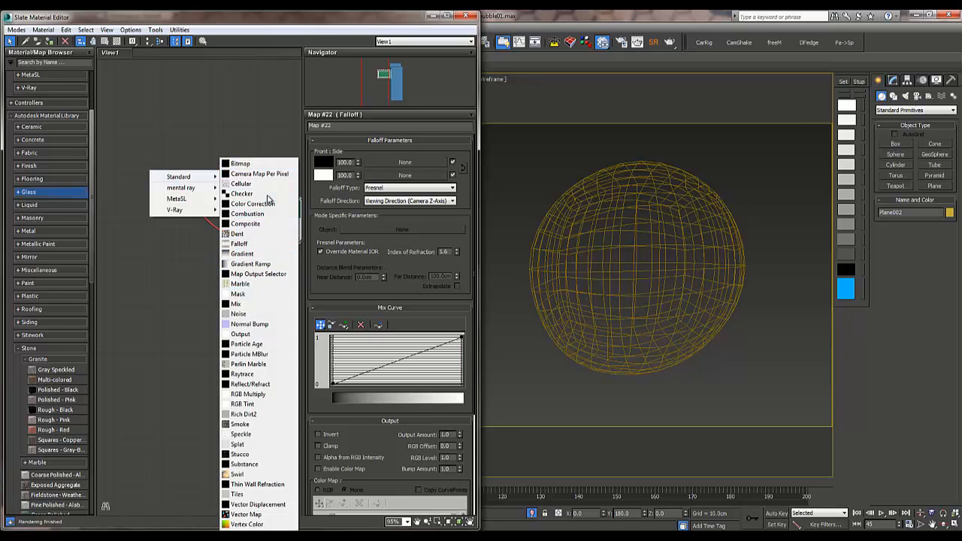
click(250, 264)
middle_drag(173, 173, 266, 194)
double_click(267, 194)
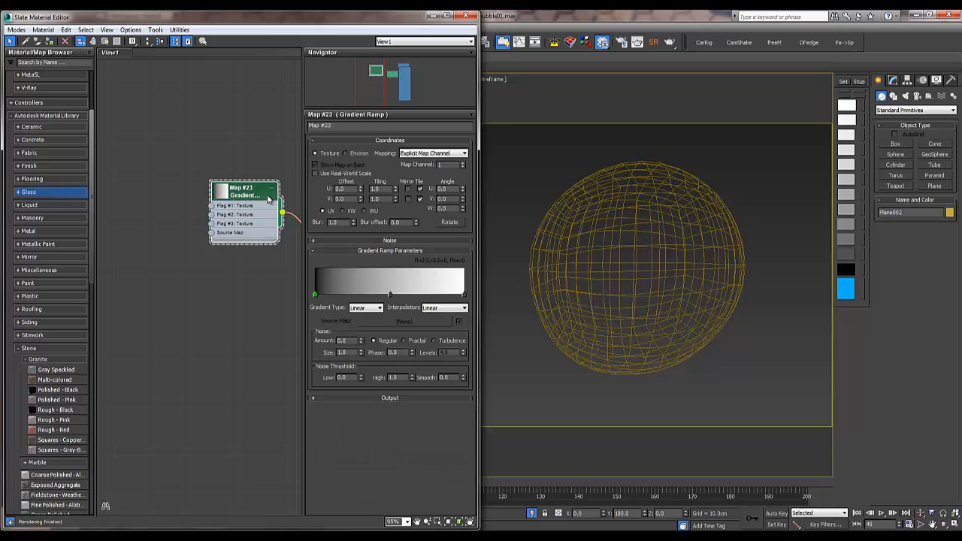
Color the gradient ramp's start flag red (253, 0, 0) and its end flag red (255, 0, 0).
double_click(315, 294)
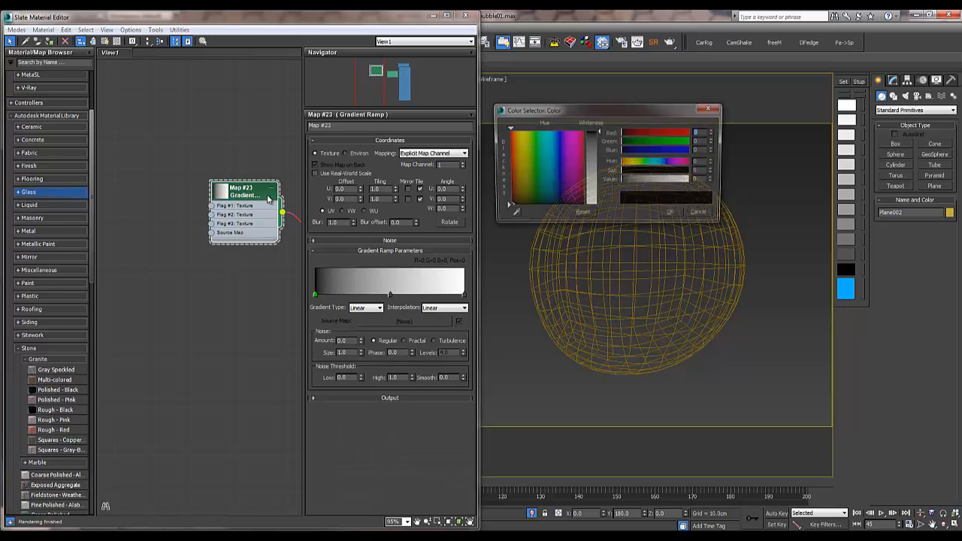
text(255)
key(Return)
drag(691, 132, 689, 132)
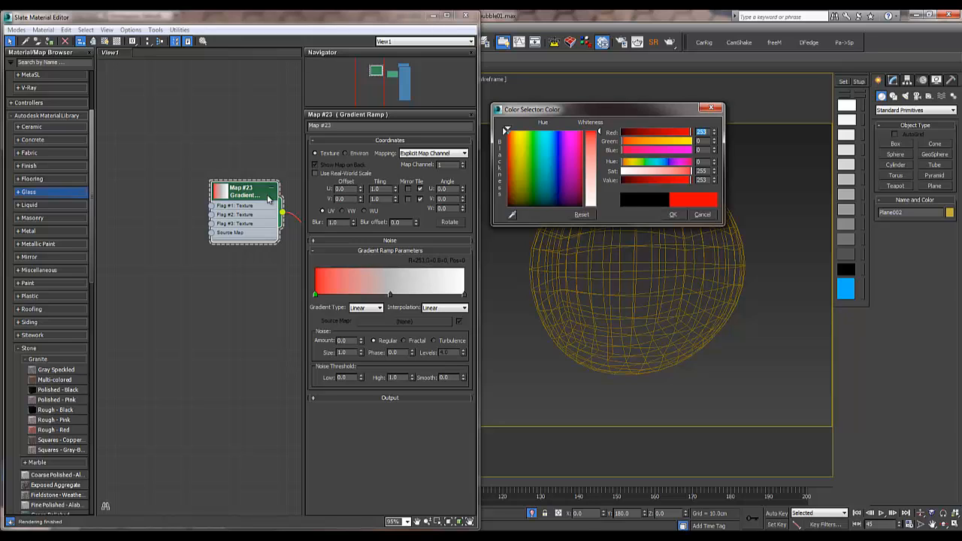
click(465, 294)
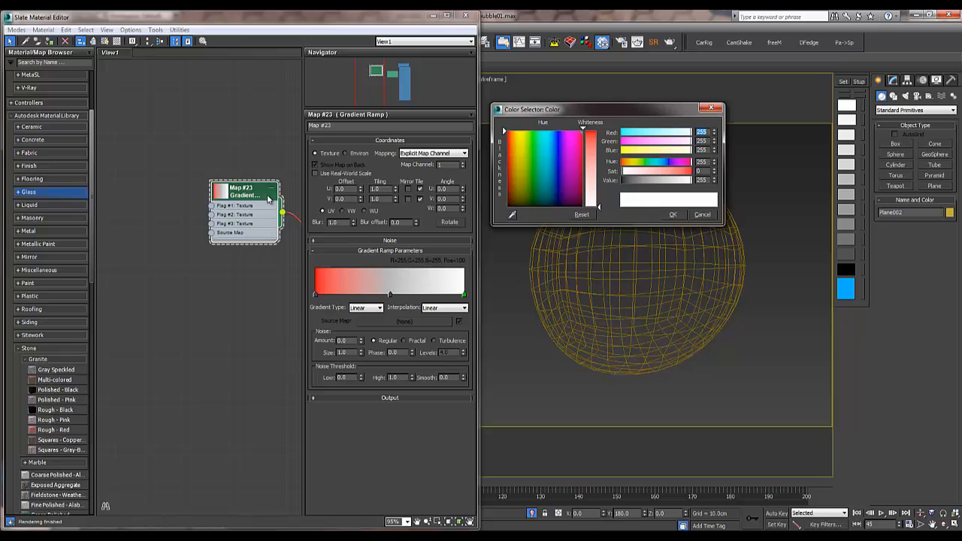
drag(599, 206, 599, 131)
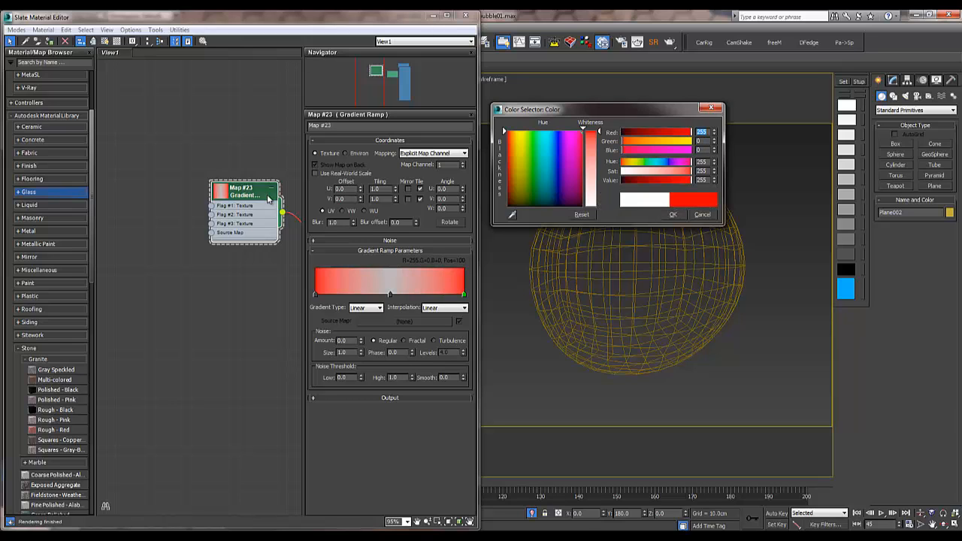
click(269, 199)
Color the gradient's middle flag pale aqua (127, 255, 205) and add flags at about positions 21 and 79.
click(389, 294)
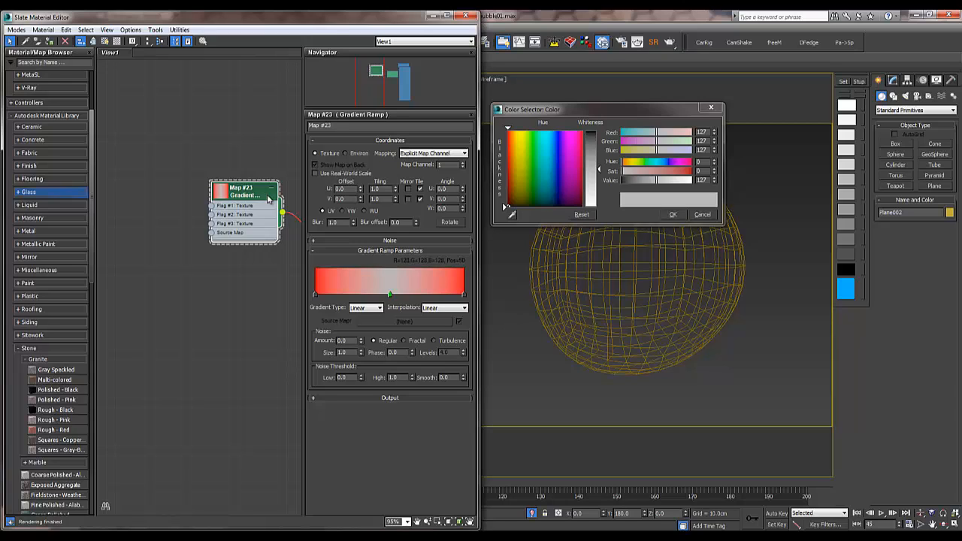
click(539, 131)
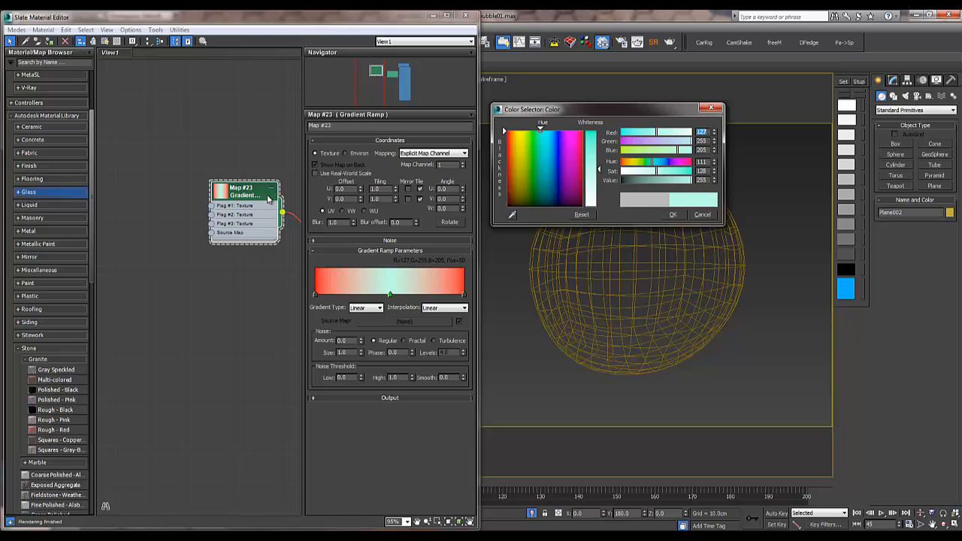
click(345, 294)
click(434, 292)
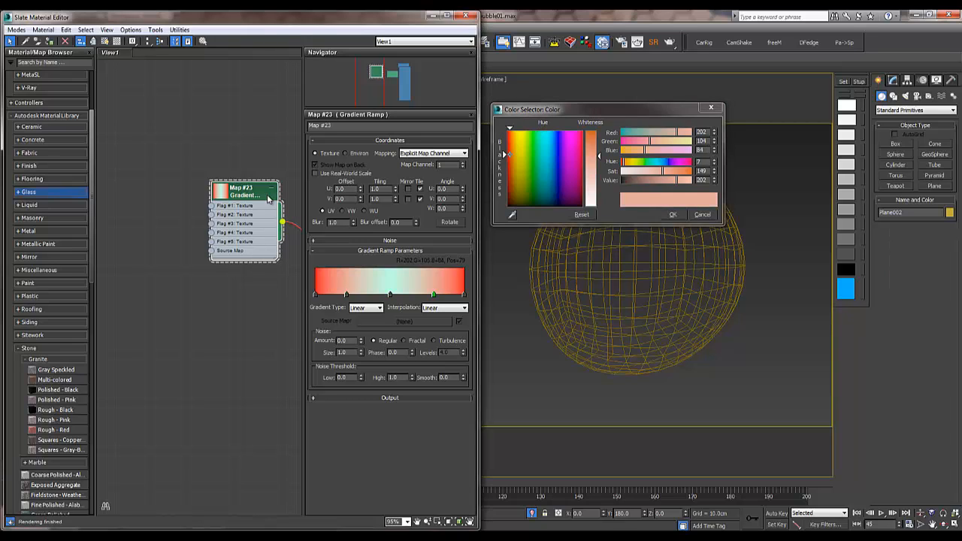
Color the flag at position 21 lime green (114, 255, 0) and the one at position 79 blue (84, 104, 255).
click(346, 294)
drag(524, 141, 527, 132)
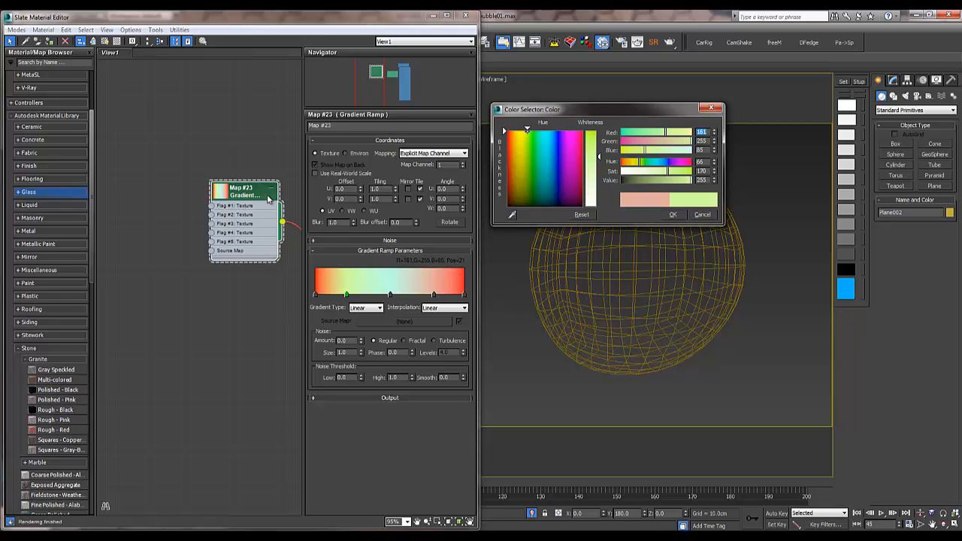
drag(598, 157, 599, 130)
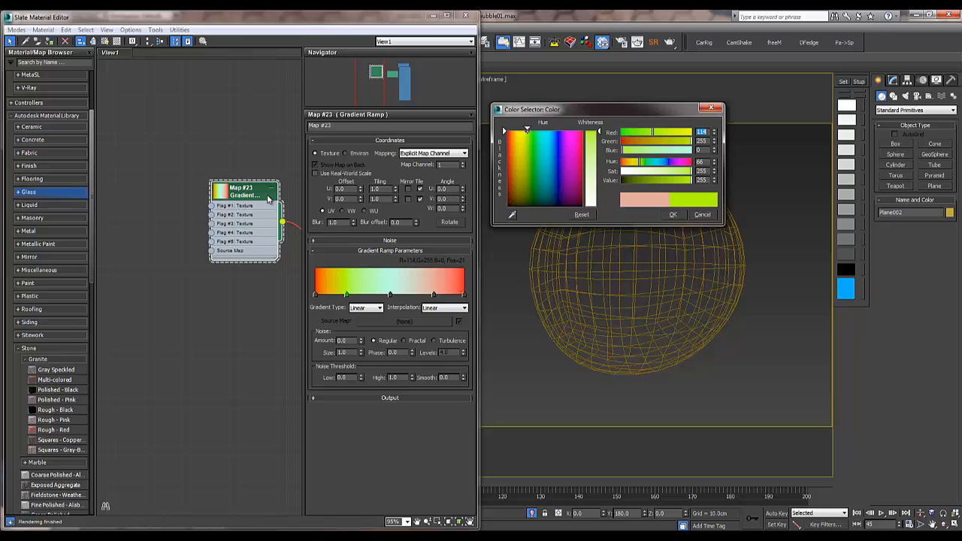
click(434, 293)
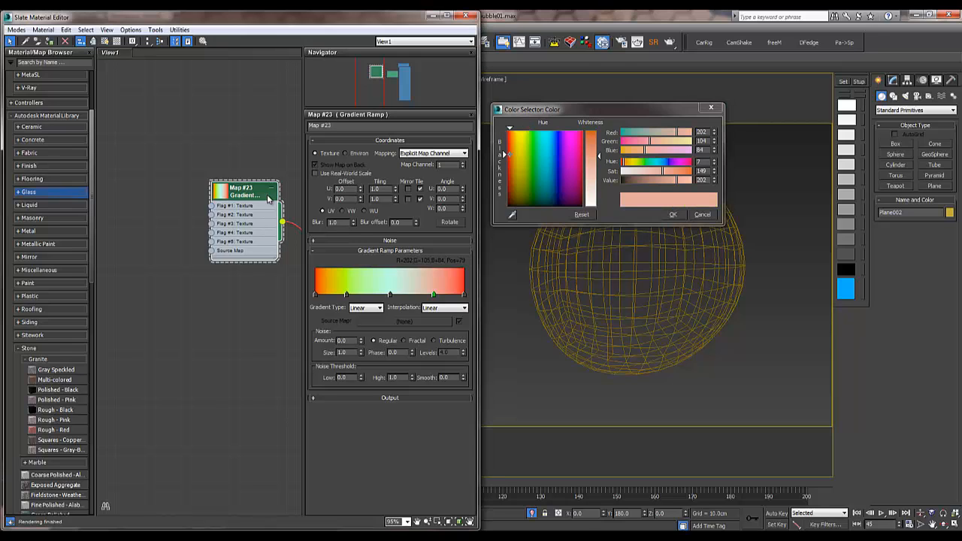
click(556, 131)
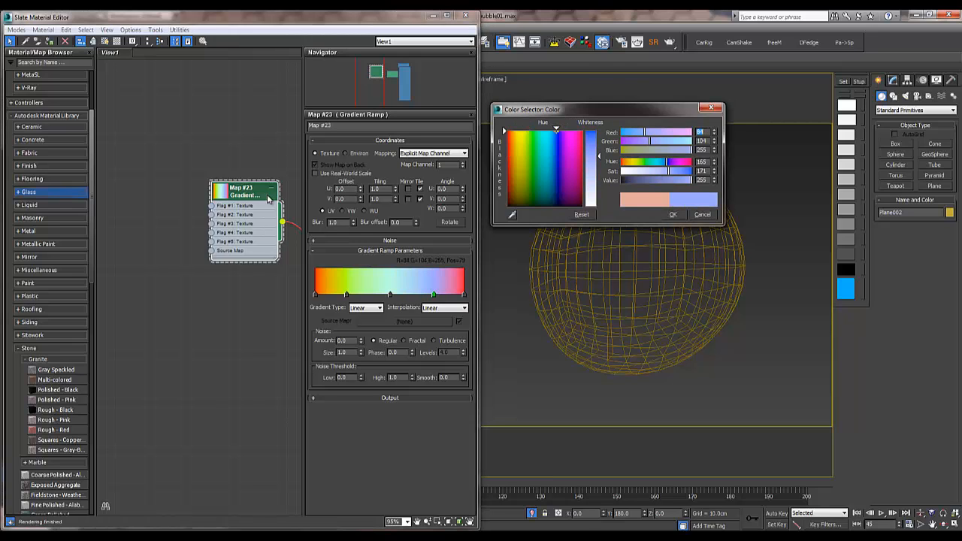
Add an orange flag (255, 120, 0) at about position 12 and a cyan-blue flag (0, 204, 255) at about position 34.
click(333, 294)
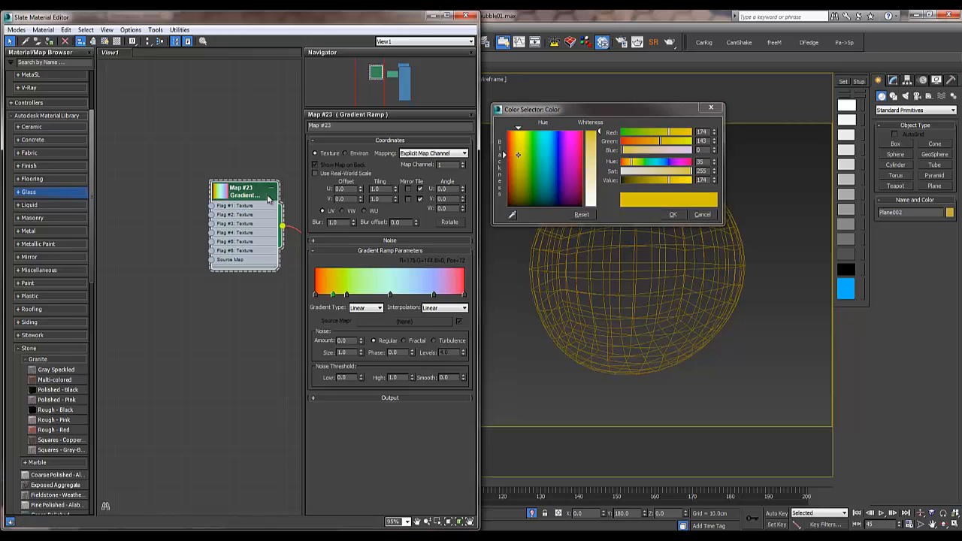
drag(517, 155, 513, 131)
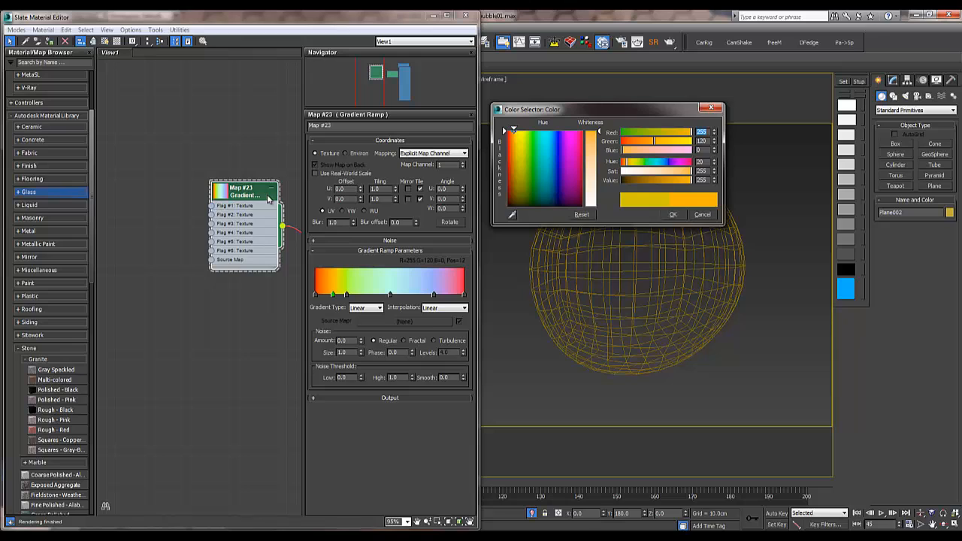
click(366, 294)
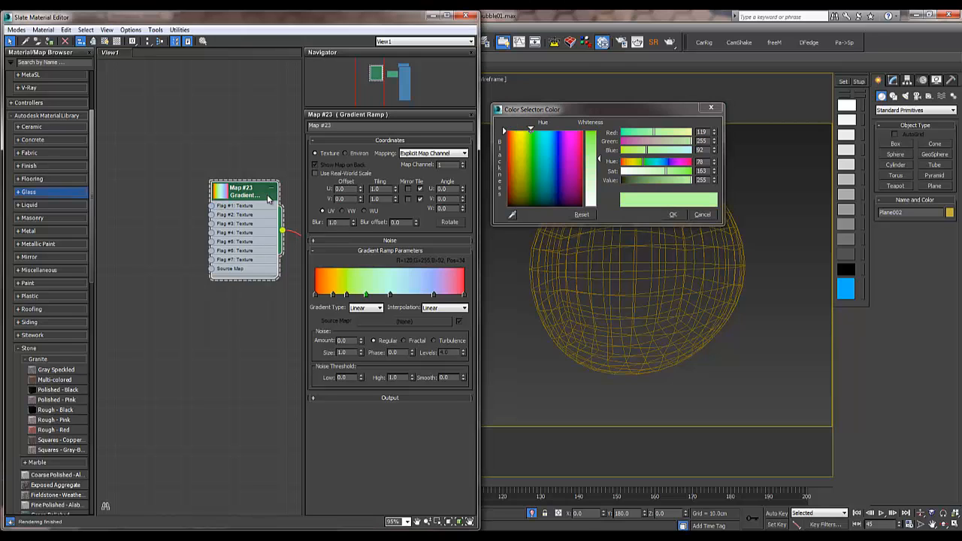
drag(545, 138, 547, 131)
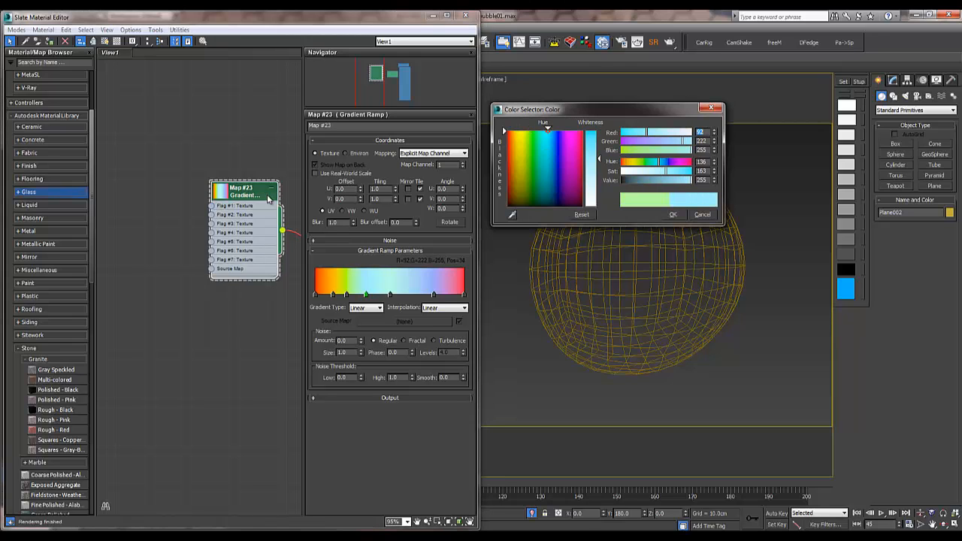
drag(592, 158, 592, 130)
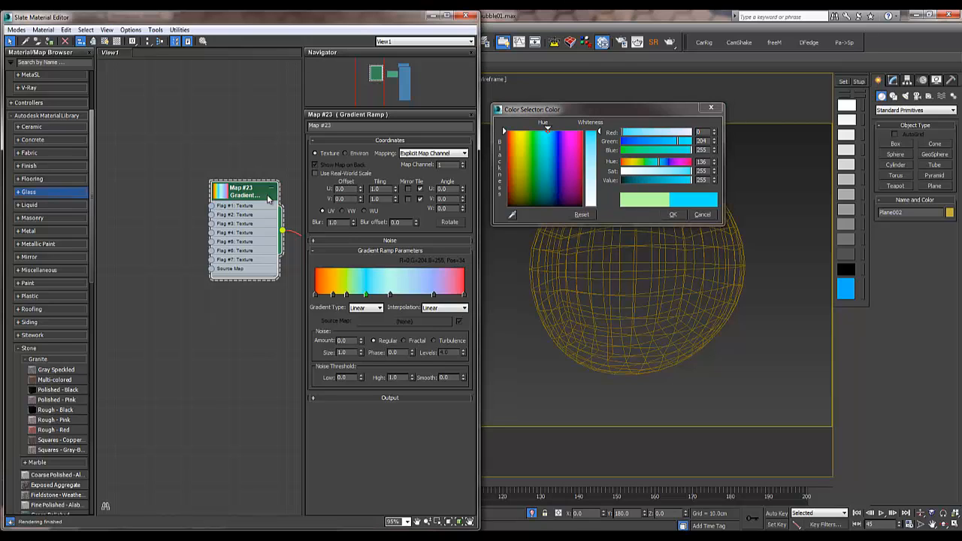
Add a gradient flag at about position 67 and color it pink (255, 102, 253).
click(414, 284)
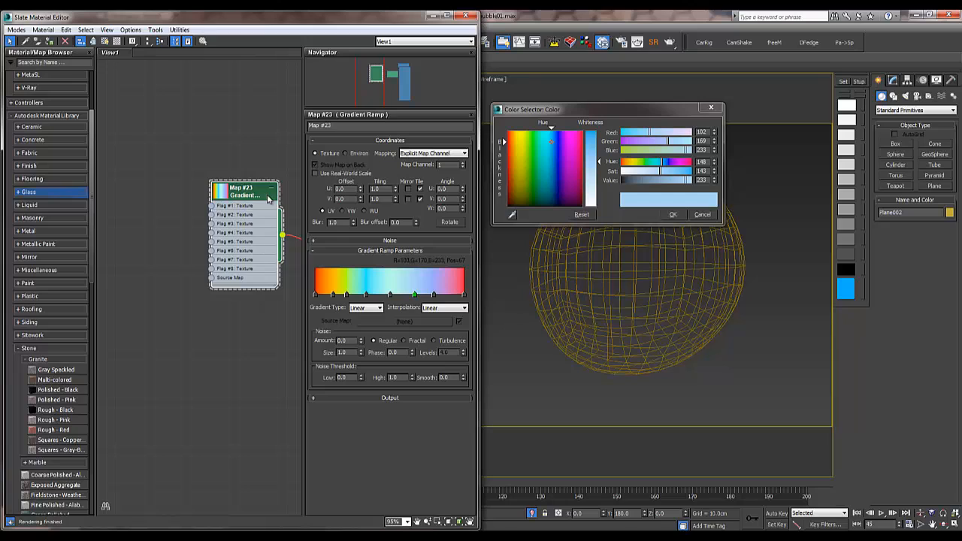
drag(569, 139, 570, 130)
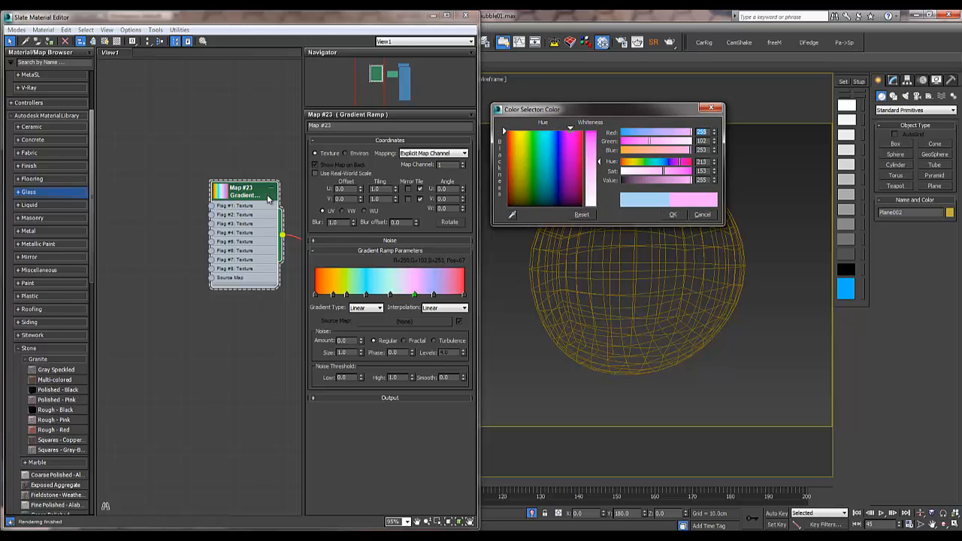
Recolor the gradient's middle flag at position 50 deep blue (0, 0, 247).
mouse_move(598, 162)
mouse_down()
mouse_move(598, 131)
mouse_move(557, 133)
mouse_up()
click(390, 294)
drag(598, 169, 598, 131)
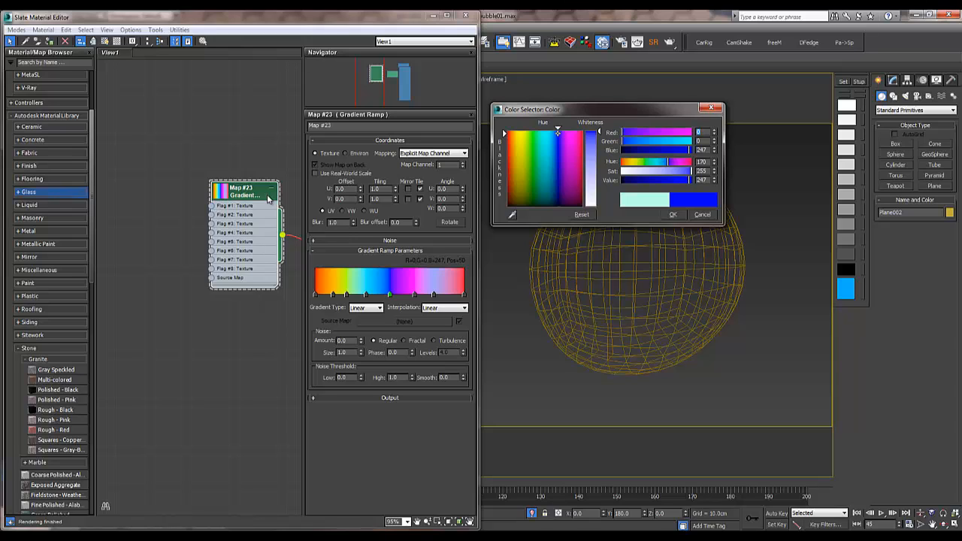
Move the cyan-blue gradient flag to about position 36 and shift the pink and pale blue flags to about positions 71 and 83.
drag(346, 294, 370, 294)
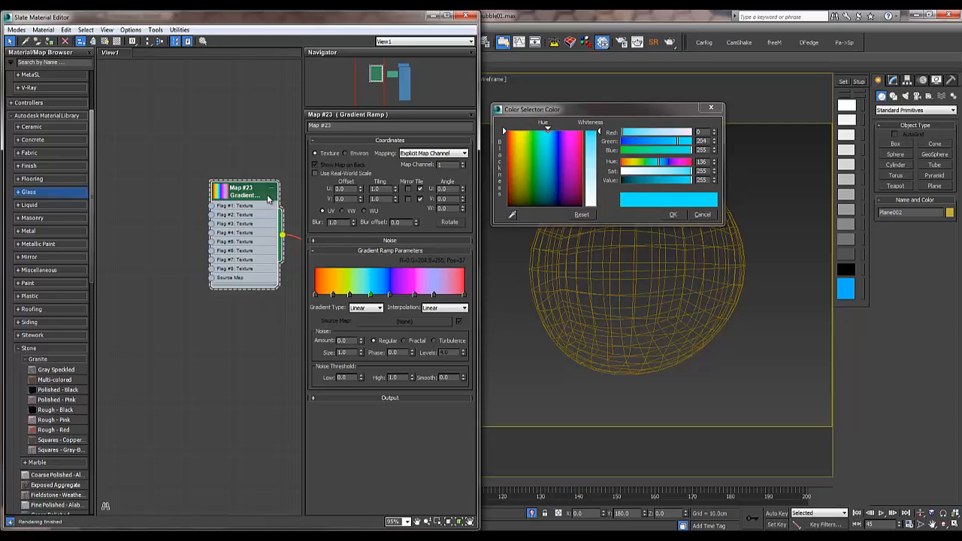
drag(434, 295, 422, 295)
click(369, 294)
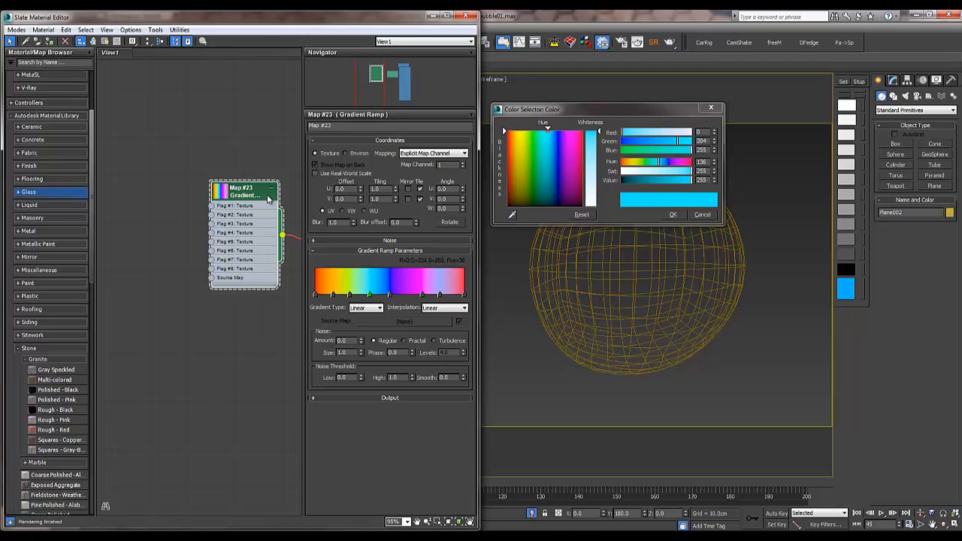
Set the gradient ramp's noise amount to 1.0 with Turbulence, its gradient type to Pong and its interpolation to Ease In Out.
drag(362, 340, 362, 301)
click(434, 340)
click(366, 307)
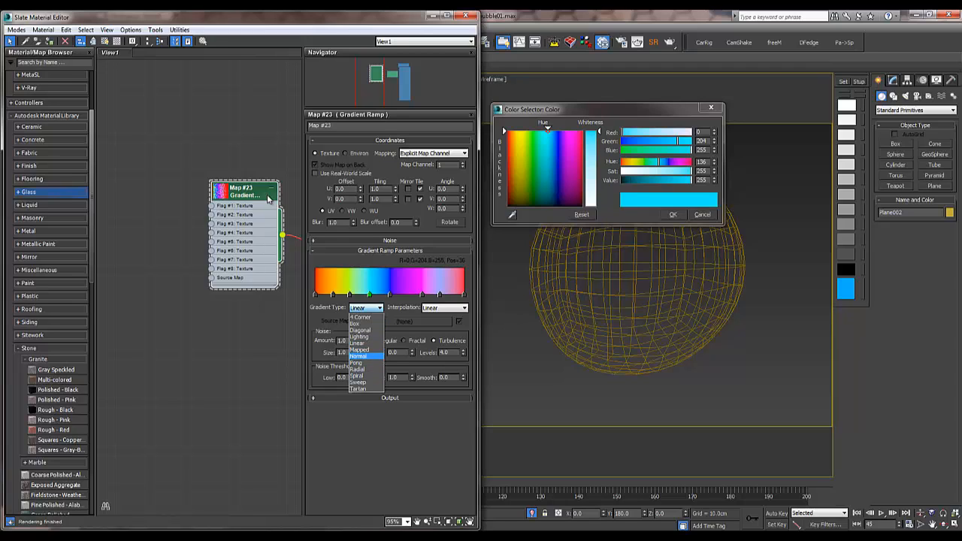
click(356, 362)
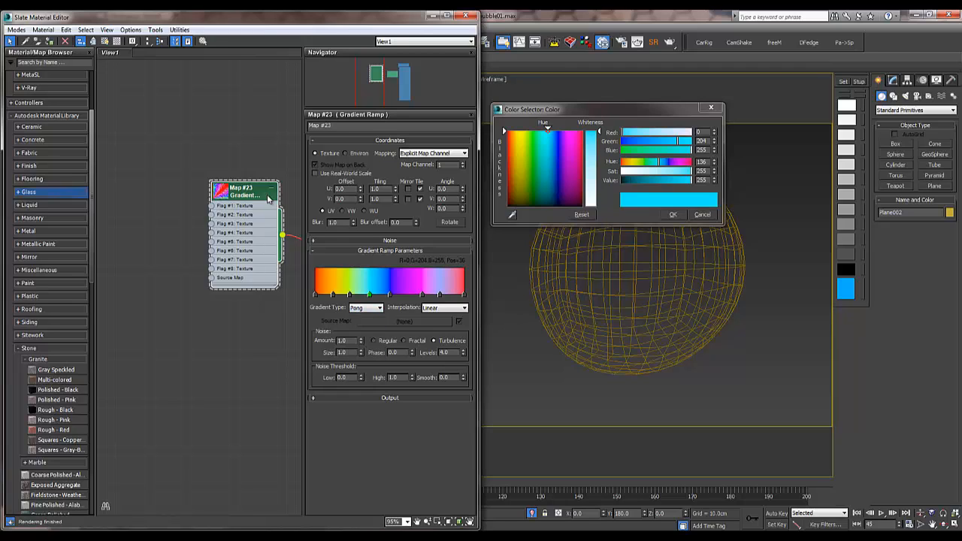
click(444, 307)
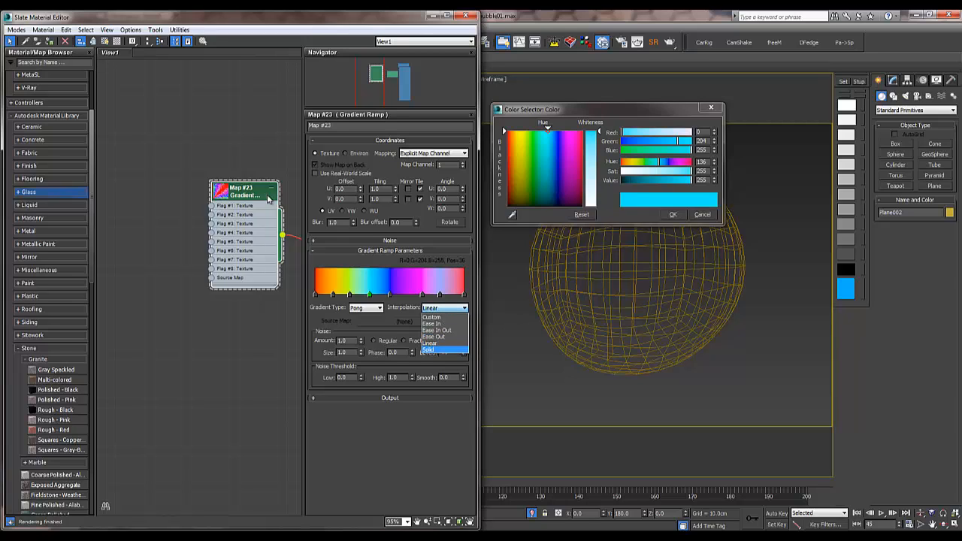
click(437, 330)
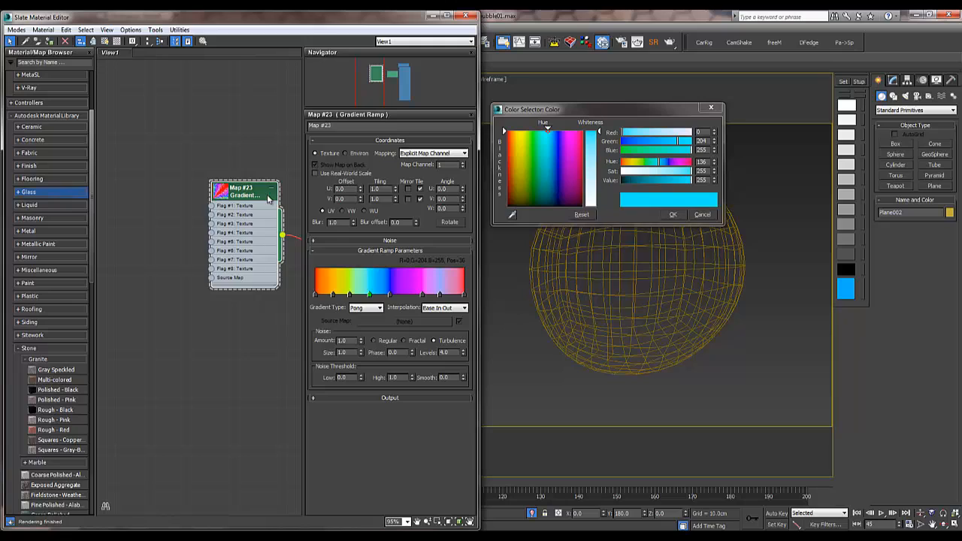
Render the camera view and check the bubble's alpha channel in the rendered frame.
middle_drag(267, 197, 156, 193)
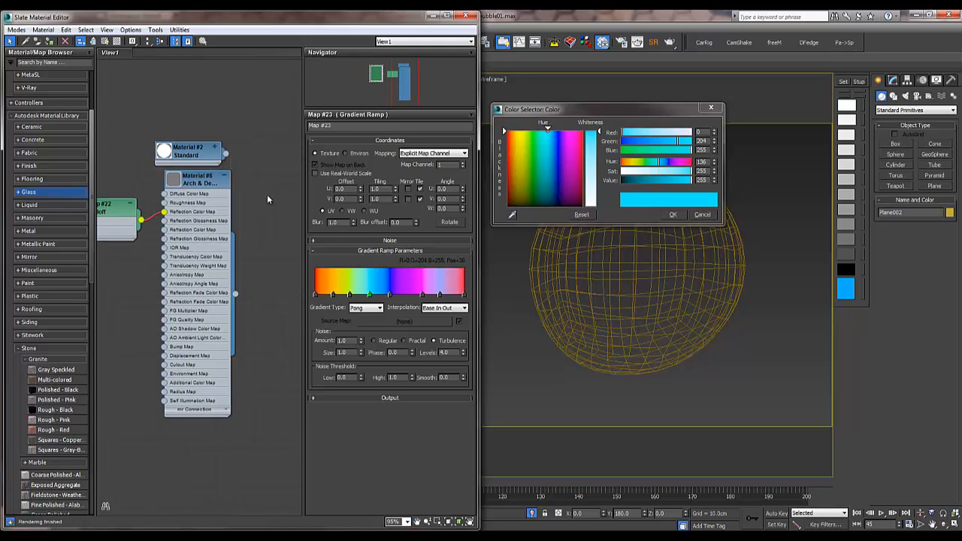
key(shift+q)
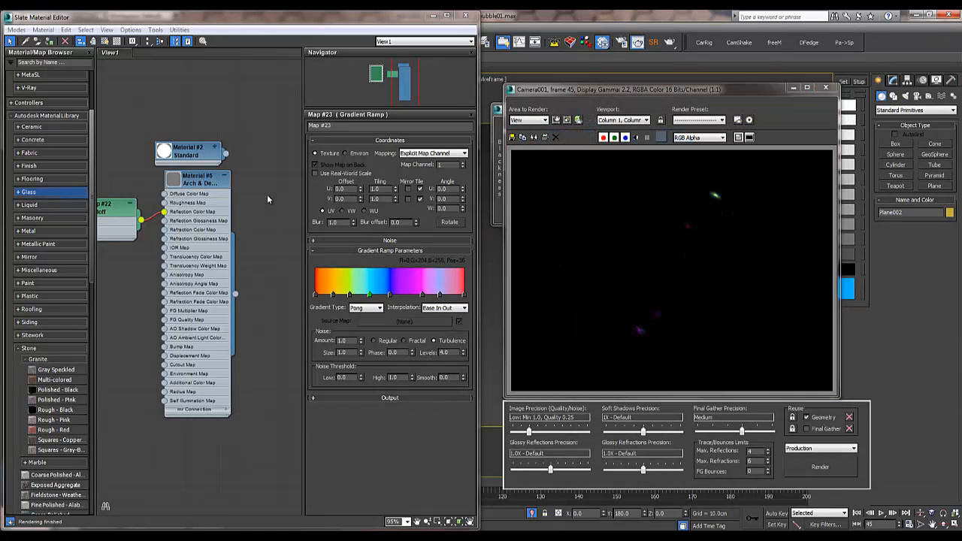
click(636, 138)
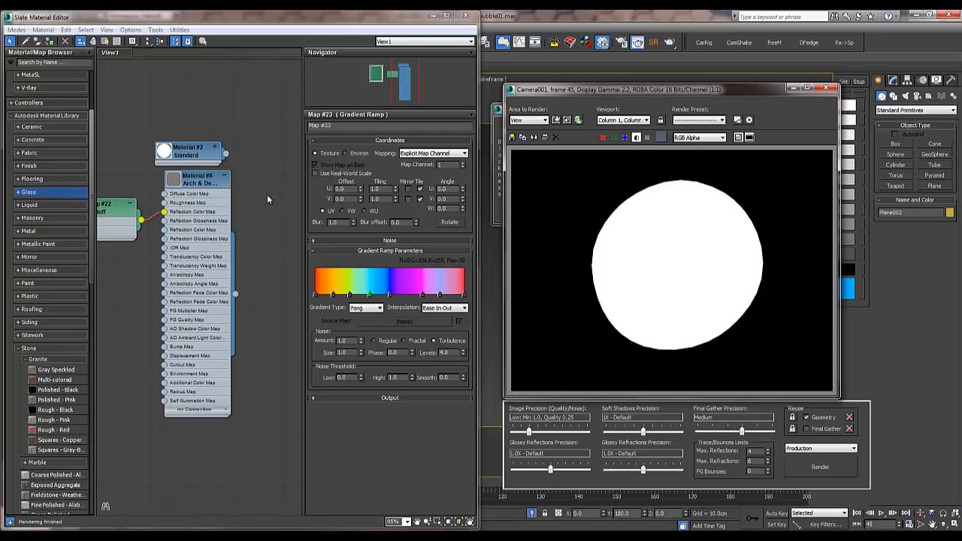
click(637, 138)
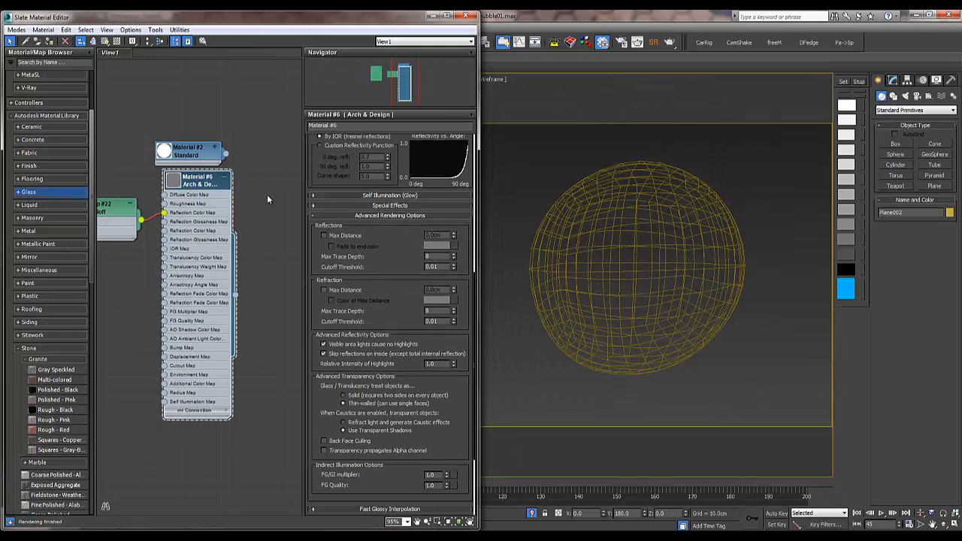
Enable Transparency propagates Alpha channel for the Arch & Design material and render again to check the alpha.
scroll(389, 323, down, 5)
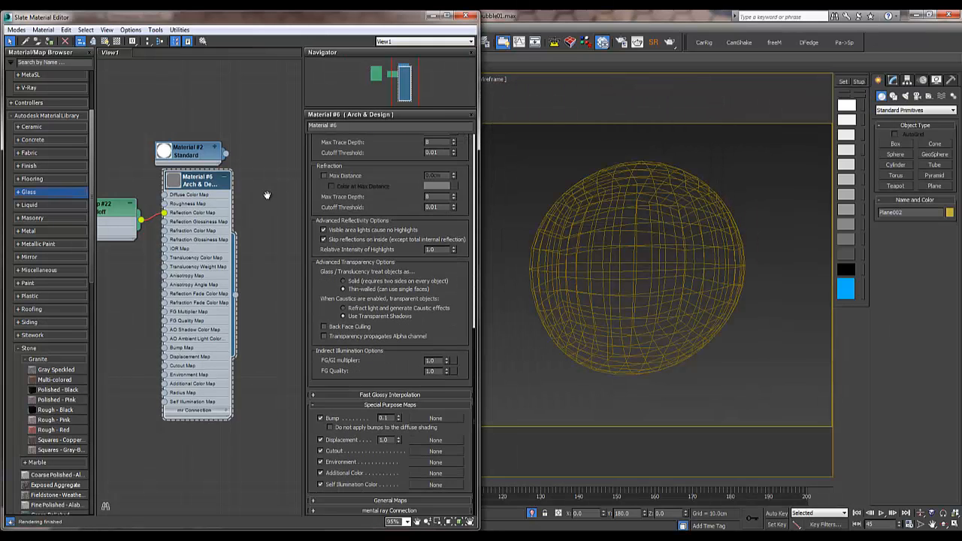
click(324, 336)
key(shift+q)
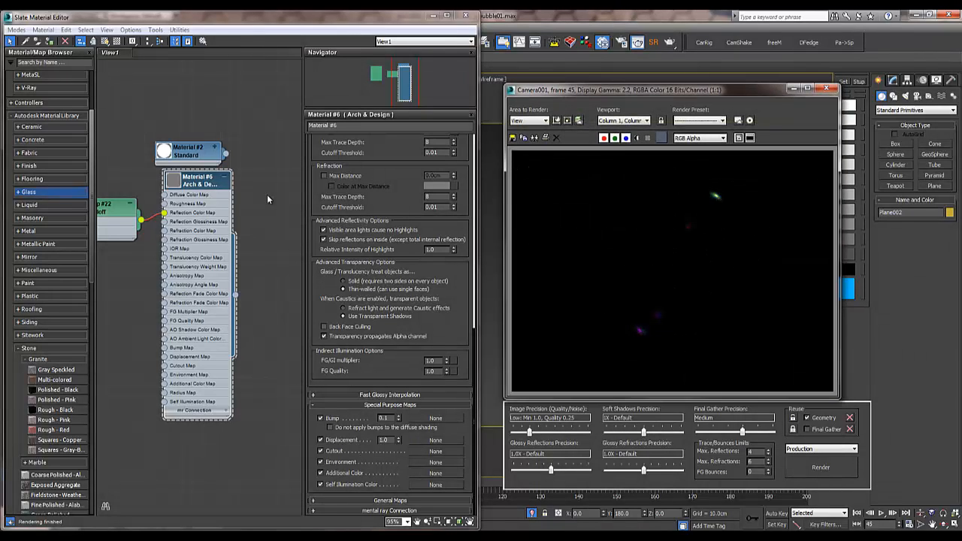
key(a)
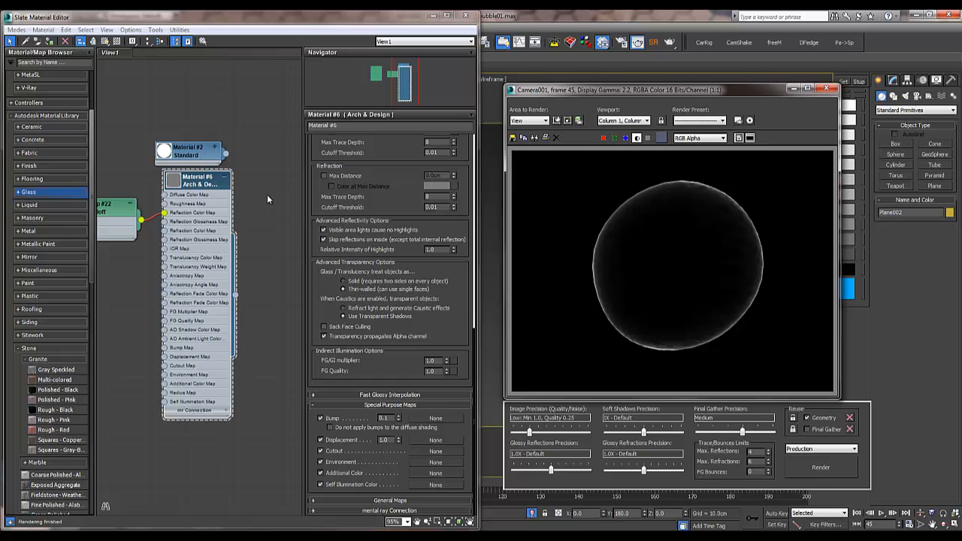
click(826, 88)
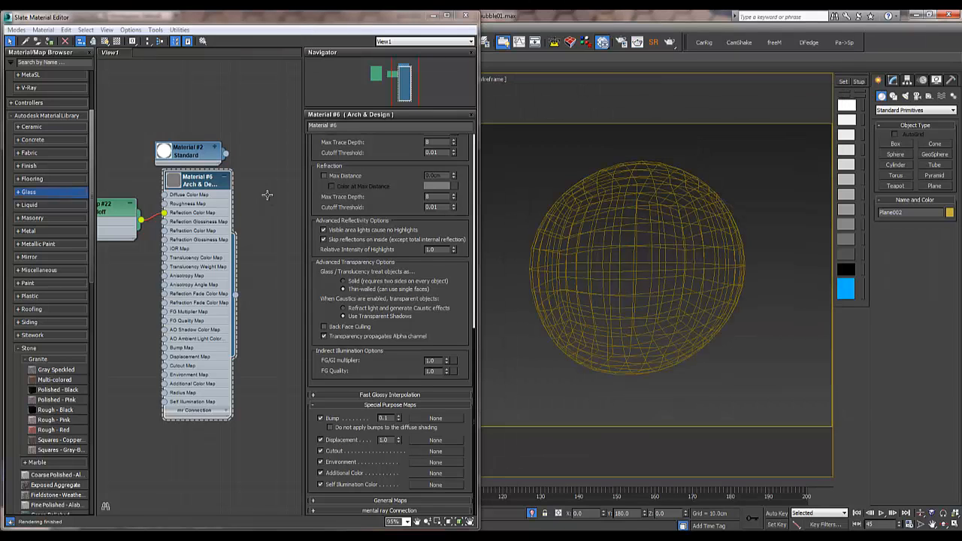
Load Light Tent Screen Top 2k.hdr from the Studio Light Tent Screen Reflections folder as the bitmap environment map, accepting the HDRI load settings.
key(8)
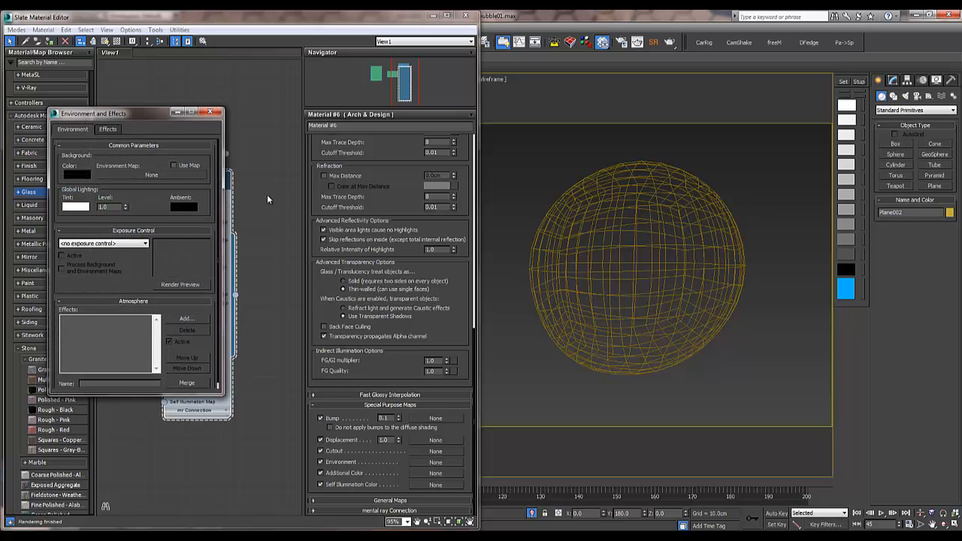
click(152, 175)
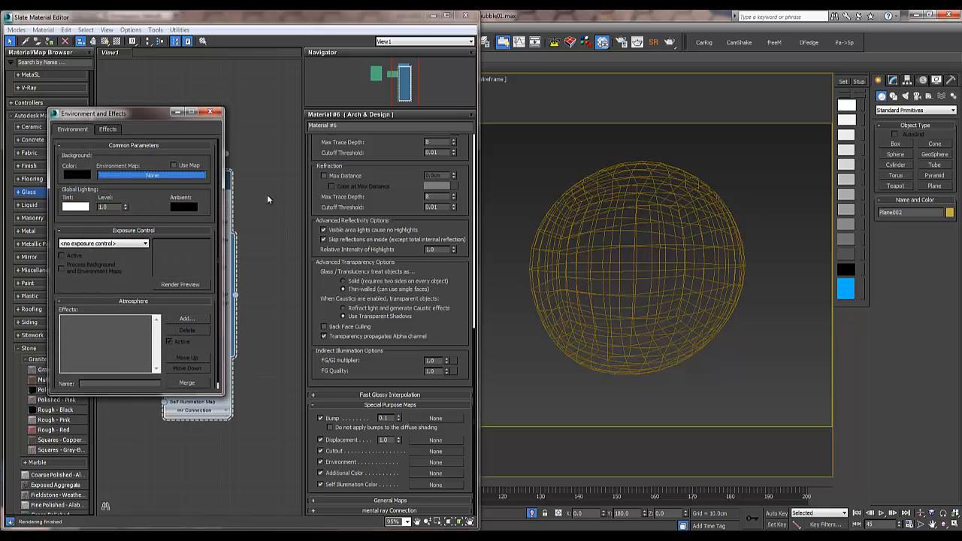
double_click(640, 150)
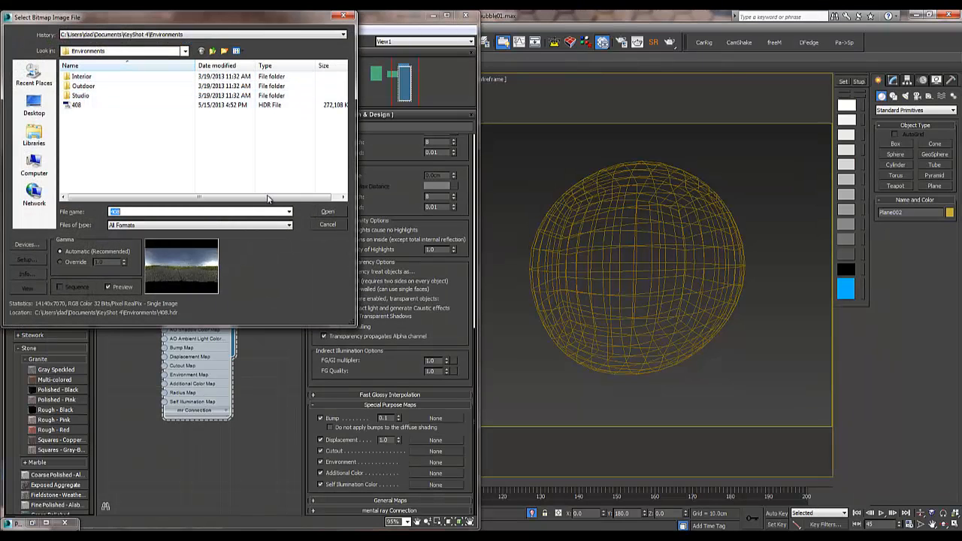
double_click(81, 95)
click(85, 95)
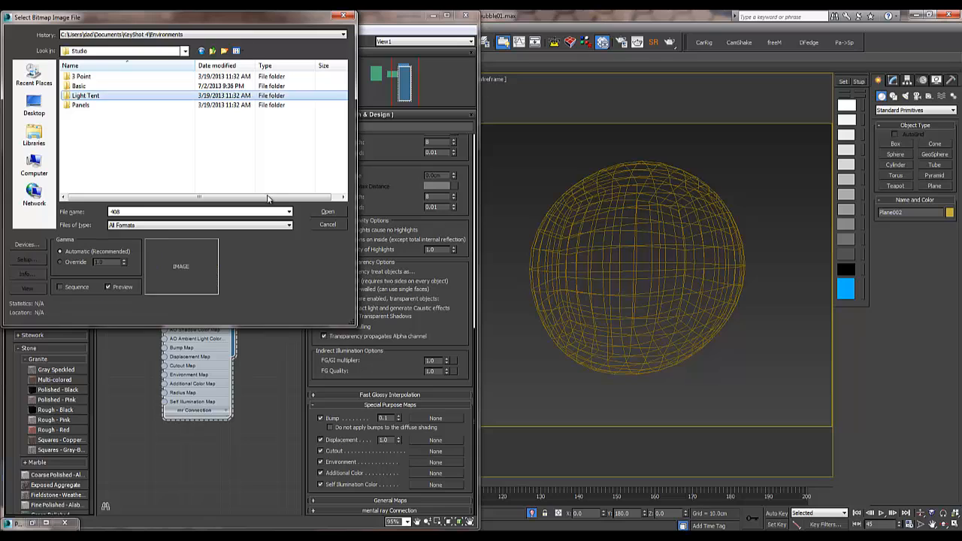
double_click(85, 95)
double_click(93, 105)
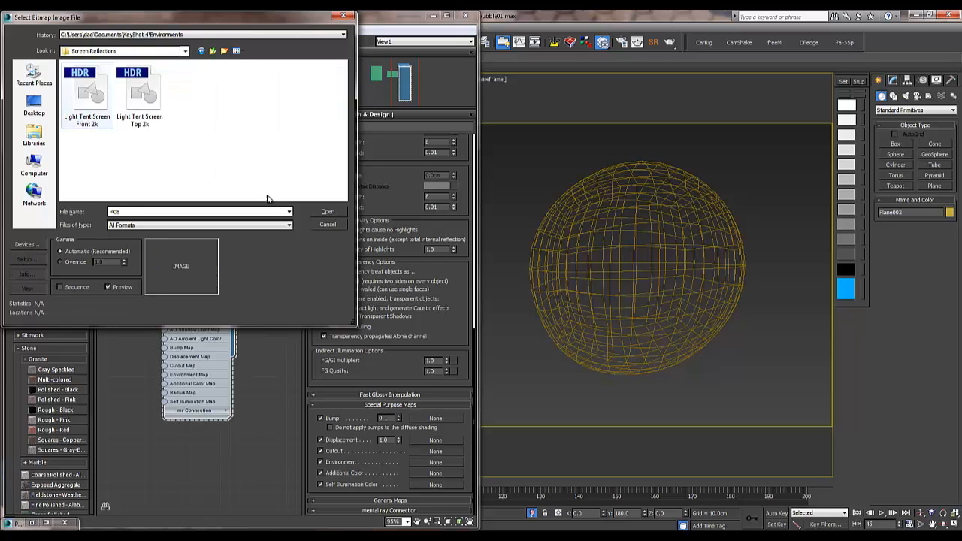
click(87, 94)
click(139, 94)
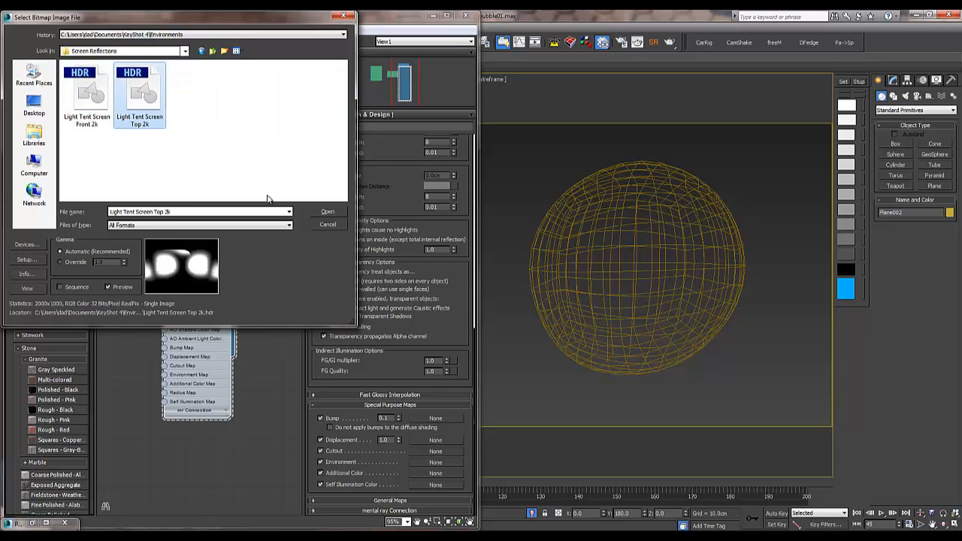
click(328, 212)
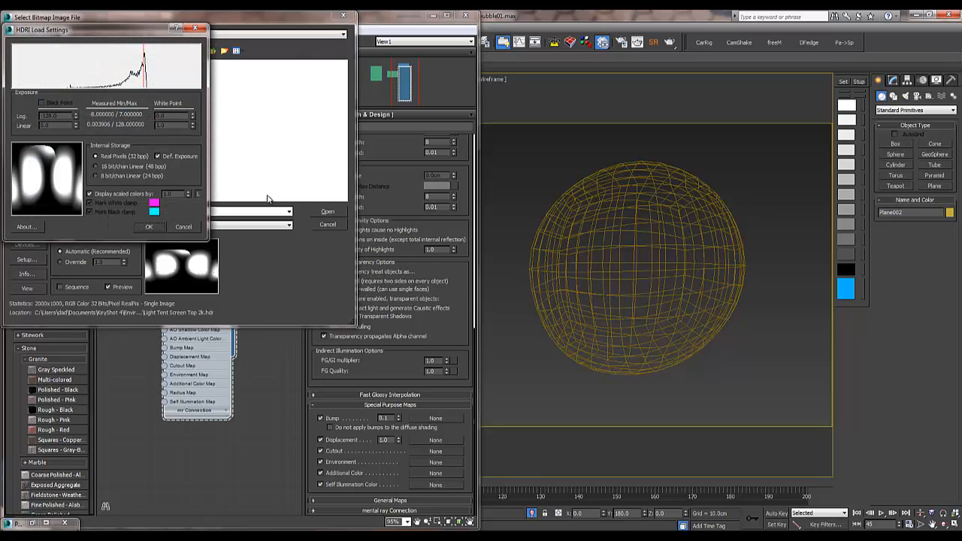
click(149, 226)
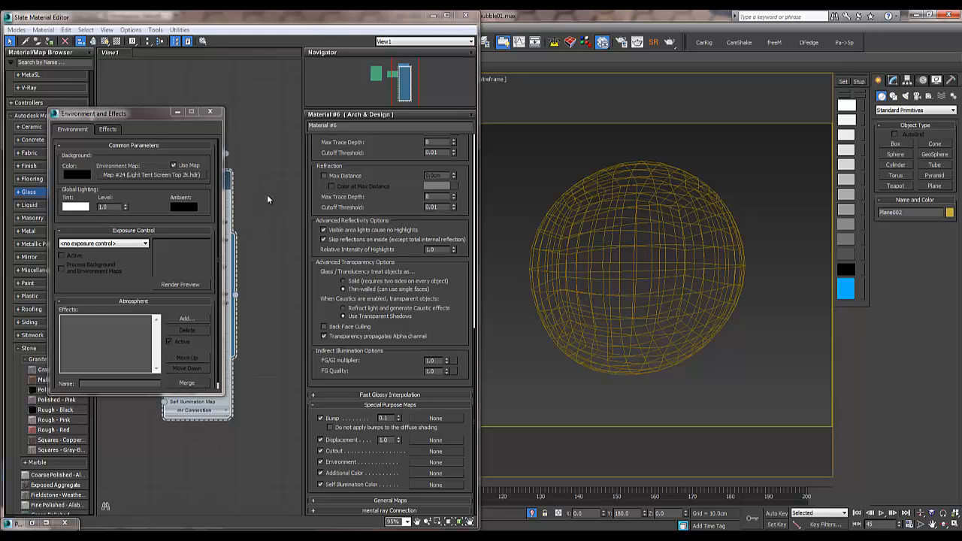
Render the bubble against the environment map, orbit the camera view to another side, and render again.
key(shift+q)
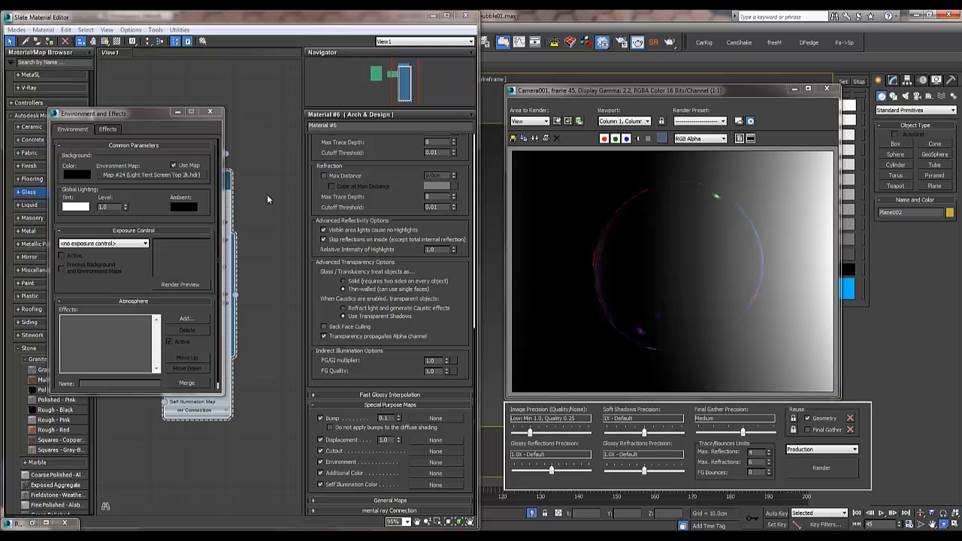
key(shift+q)
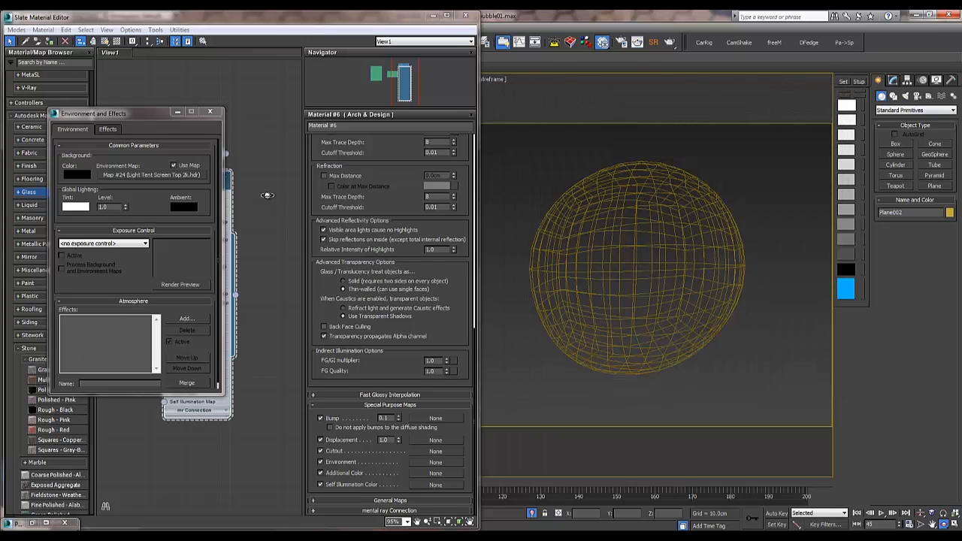
alt+middle_drag(268, 195, 268, 195)
key(shift+q)
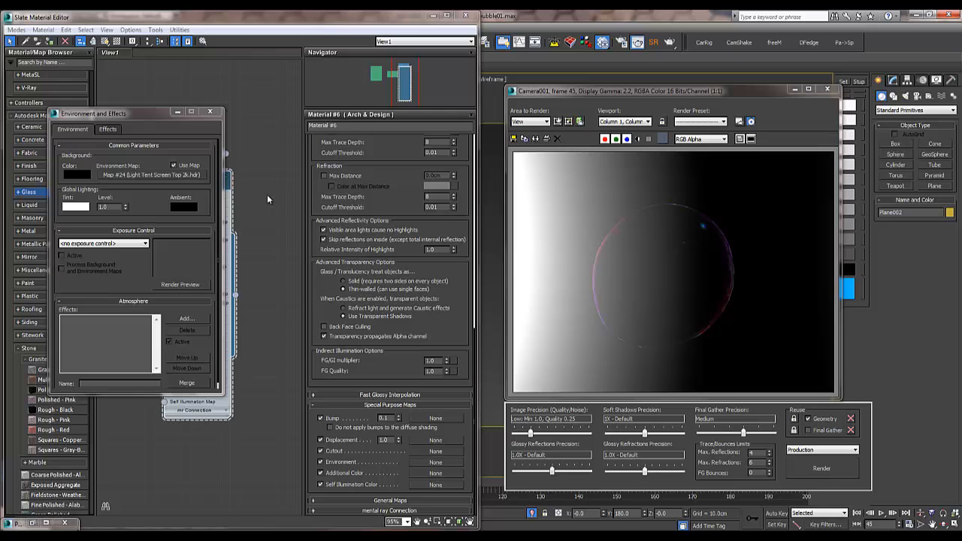
Start replacing the environment map with a new Bitmap and browse to the Light Tent Open folder.
click(173, 166)
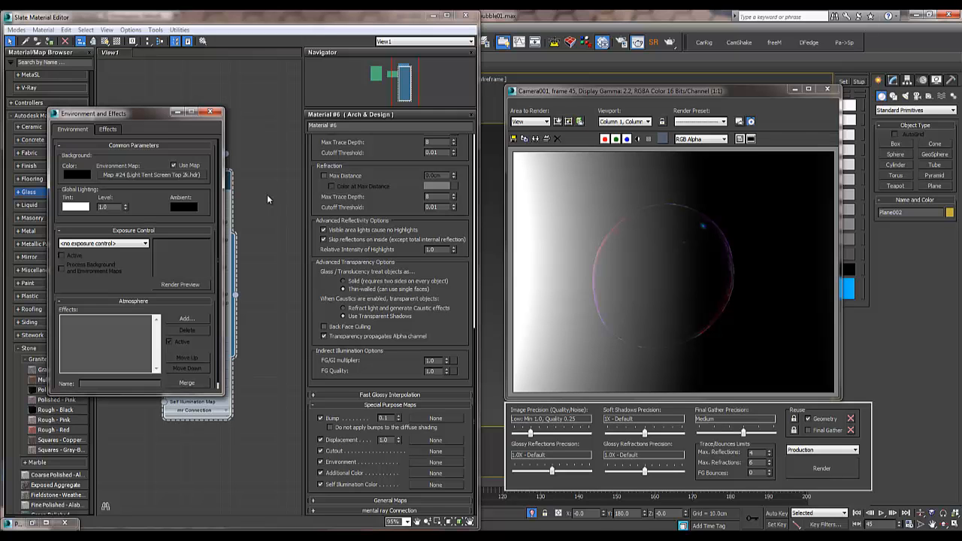
click(151, 175)
double_click(640, 149)
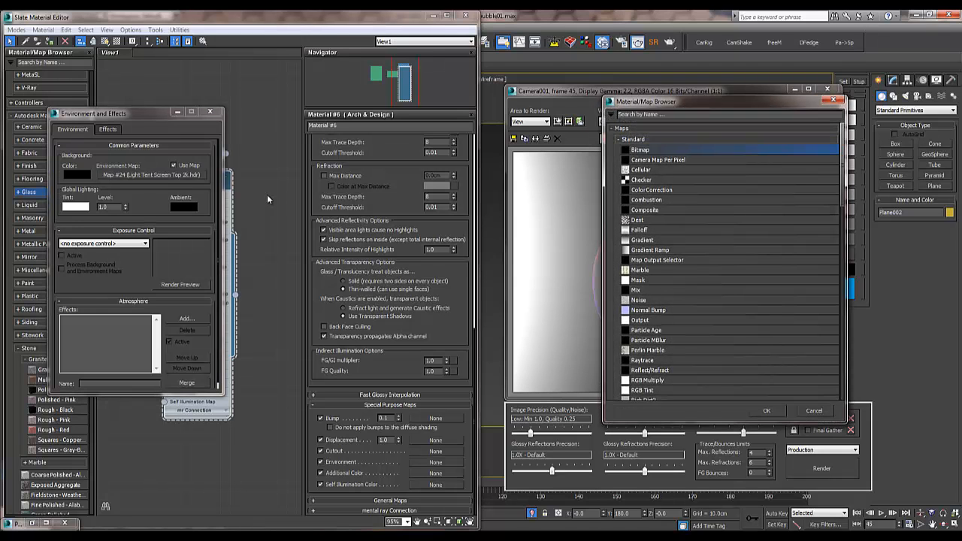
click(140, 97)
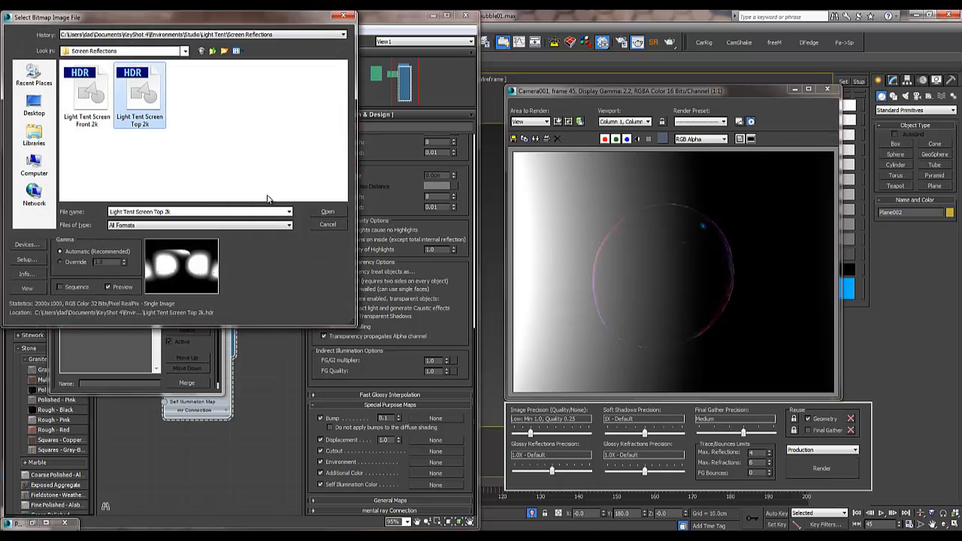
click(87, 96)
click(213, 50)
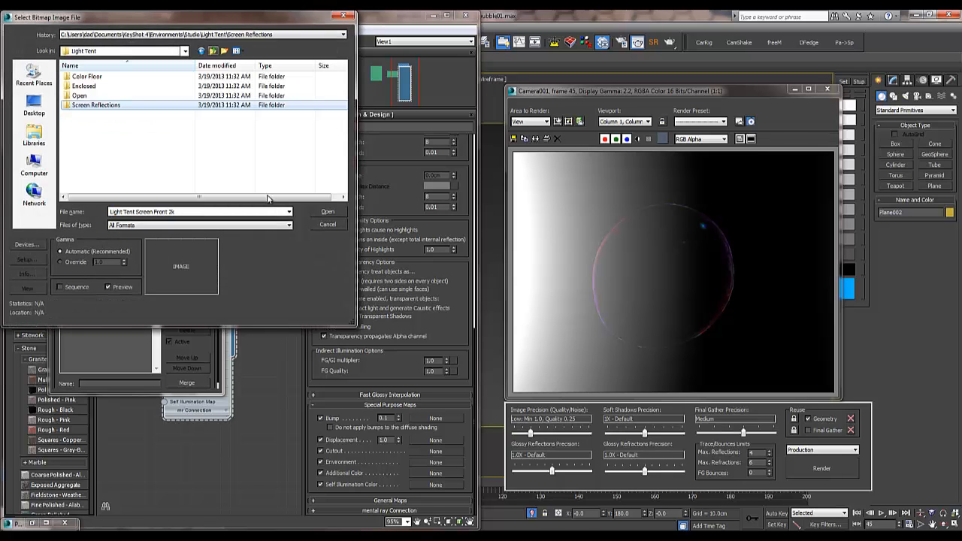
double_click(80, 96)
Preview the HDR images in the Open folder and load Light Tent White Open 3 2k, accepting the HDRI load settings.
click(87, 96)
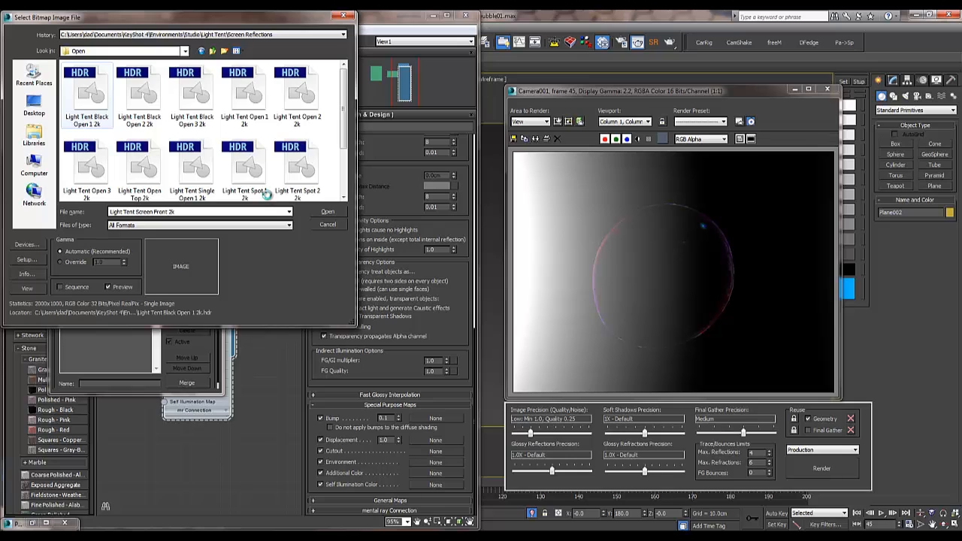
click(139, 96)
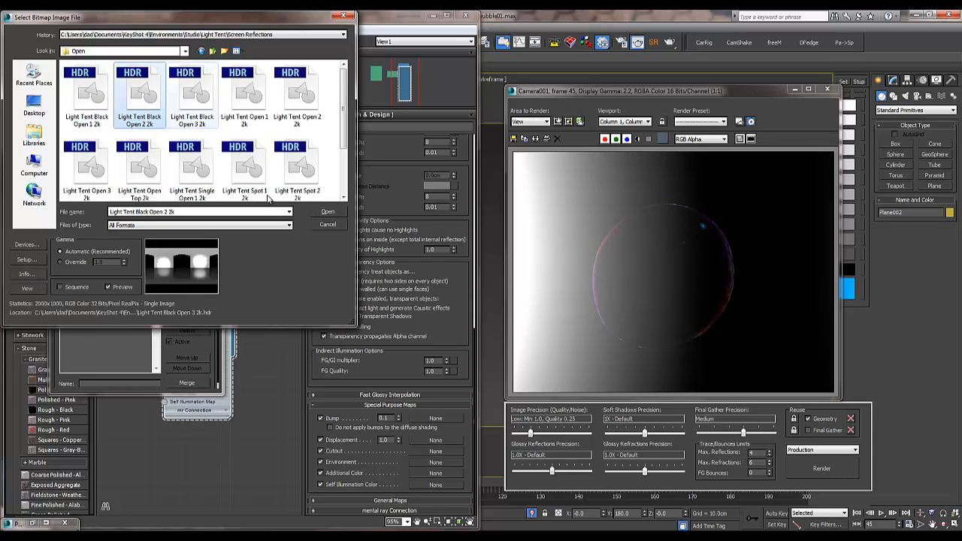
click(192, 96)
click(245, 169)
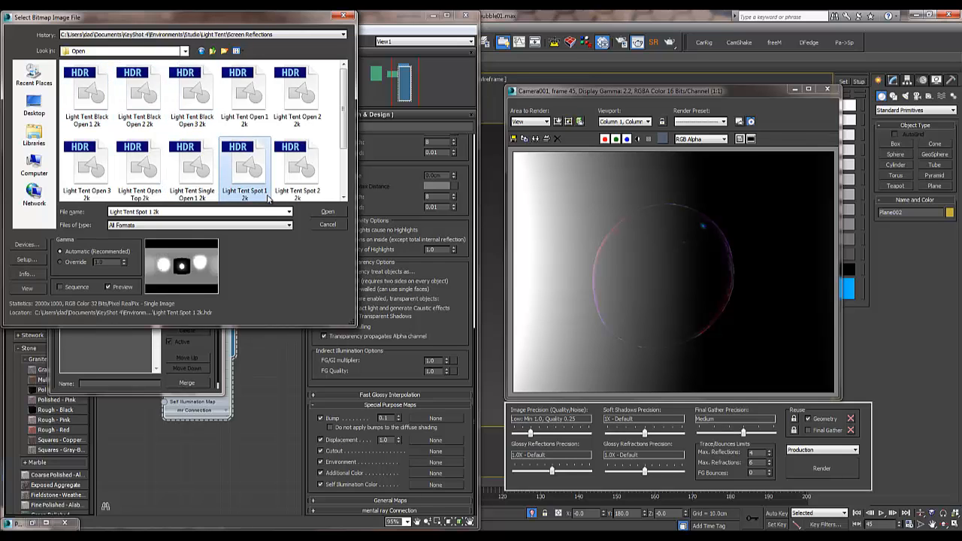
click(192, 169)
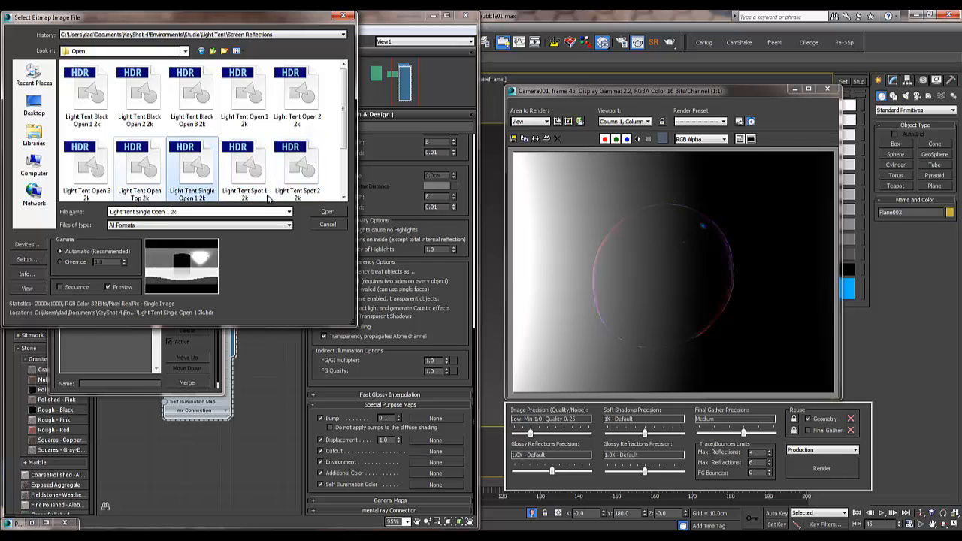
click(140, 169)
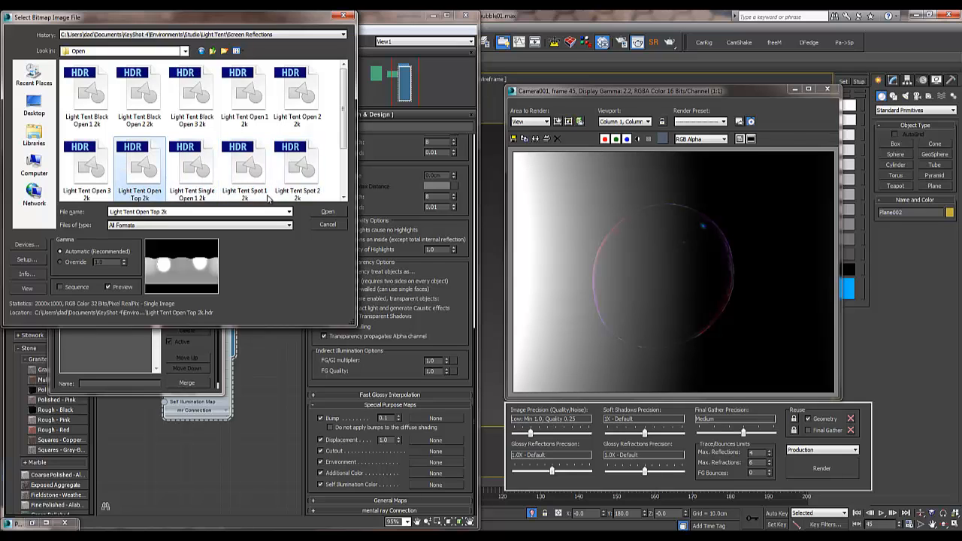
key(Down)
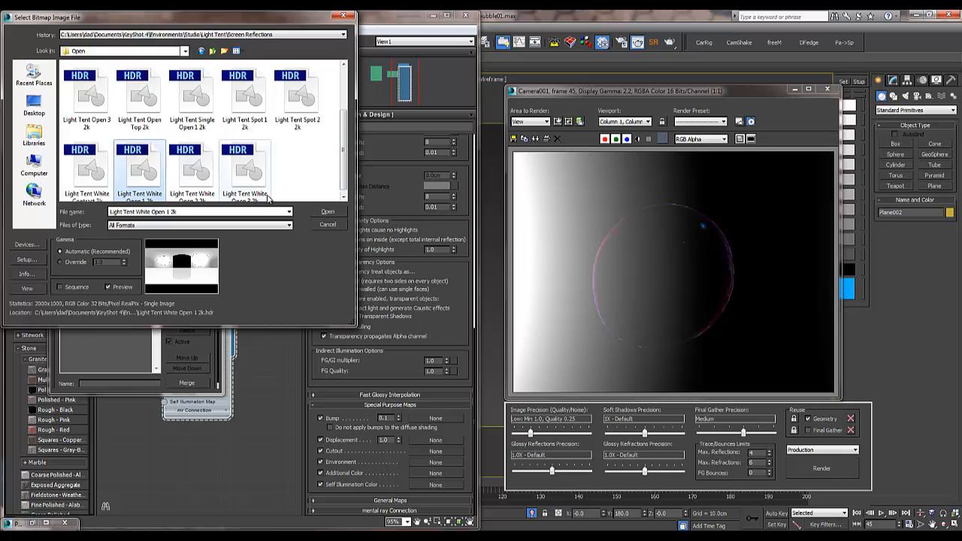
click(268, 197)
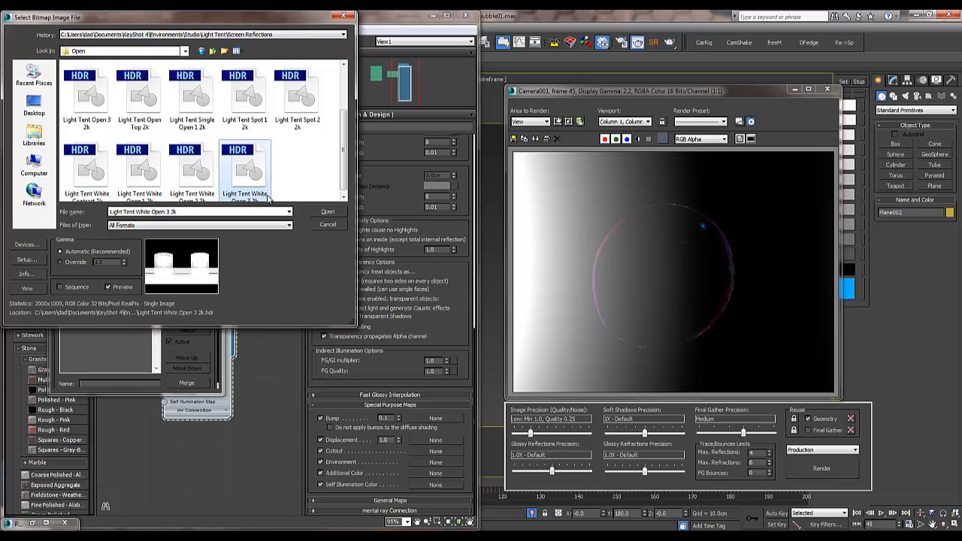
double_click(268, 197)
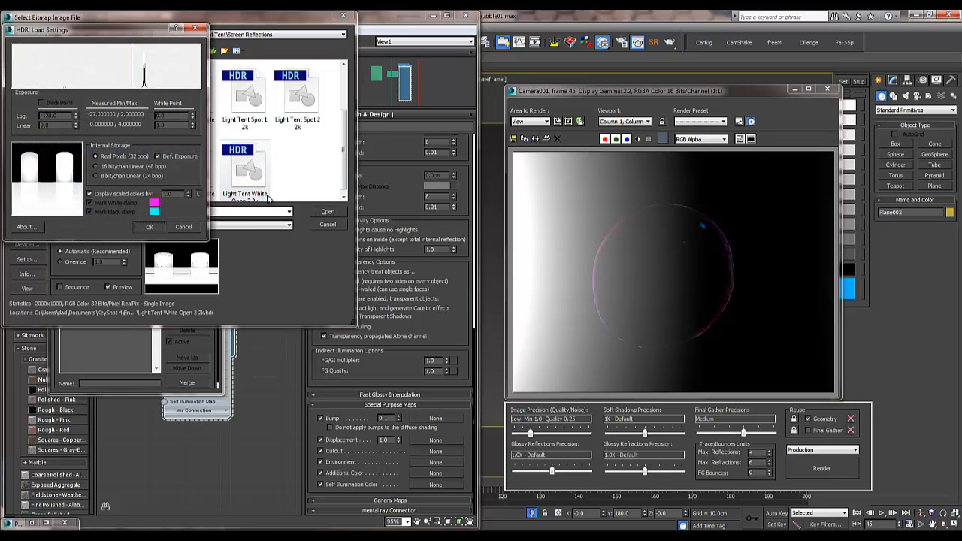
key(Return)
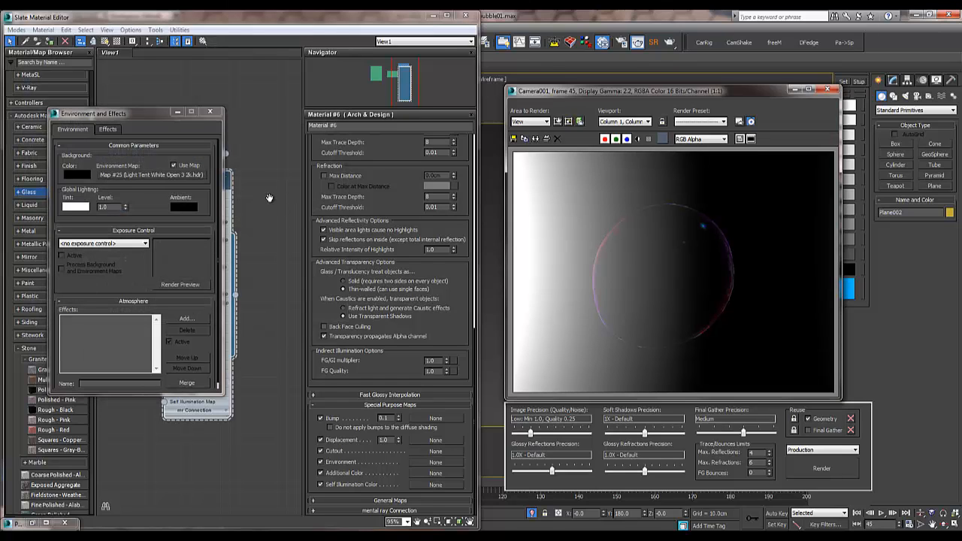
Render the bubble against the new environment map, close the rendered frame, and adjust the camera view.
key(shift+q)
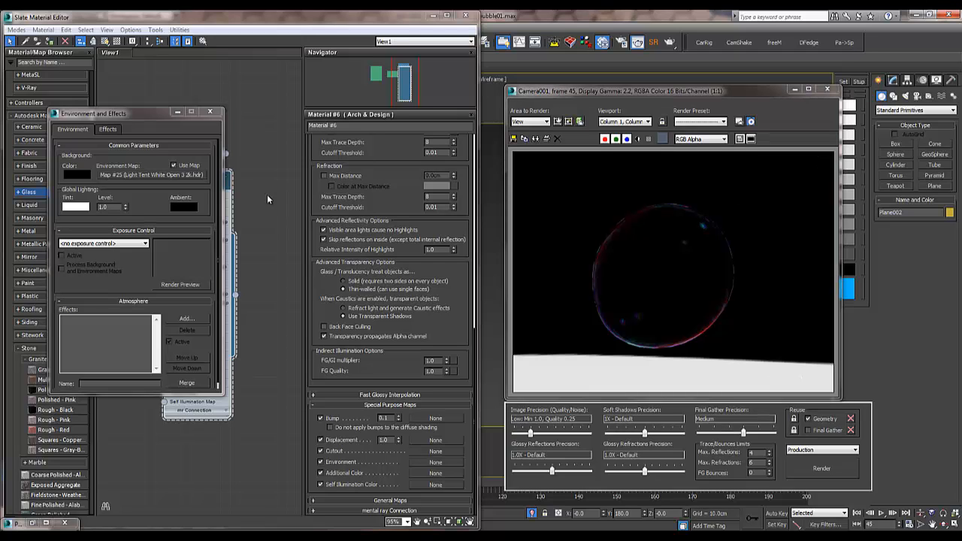
click(827, 89)
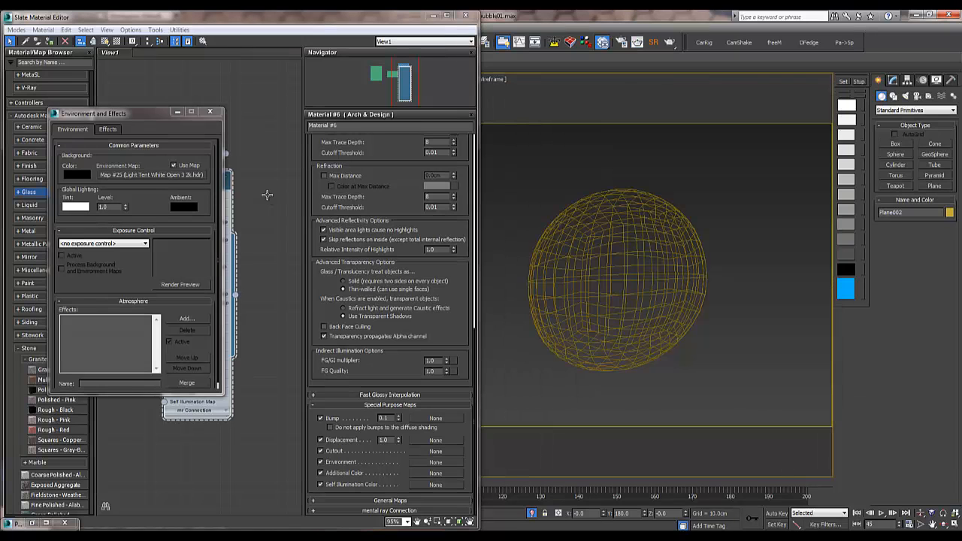
middle_drag(677, 248, 689, 248)
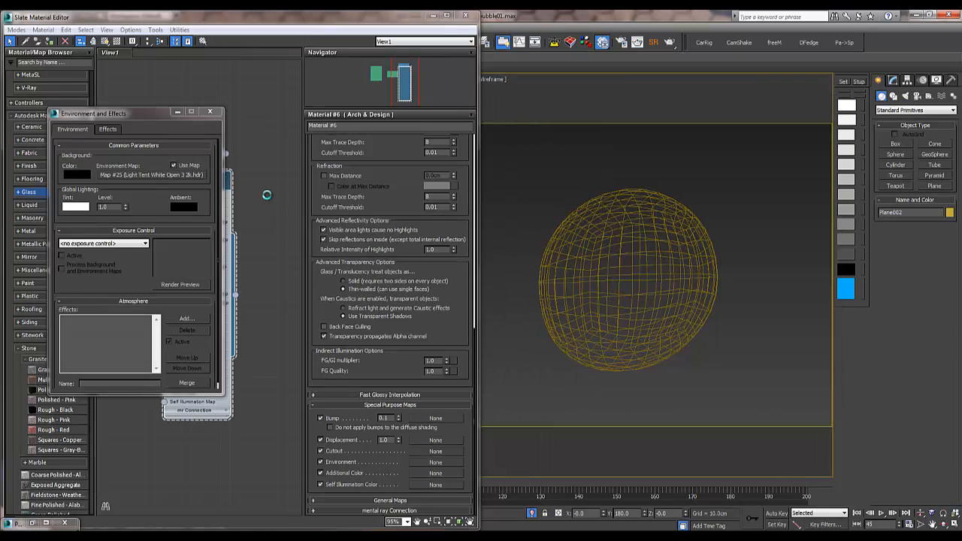
Set the viewport background to Use Environment Background, reposition the camera view, and render the bubble again.
key(alt+b)
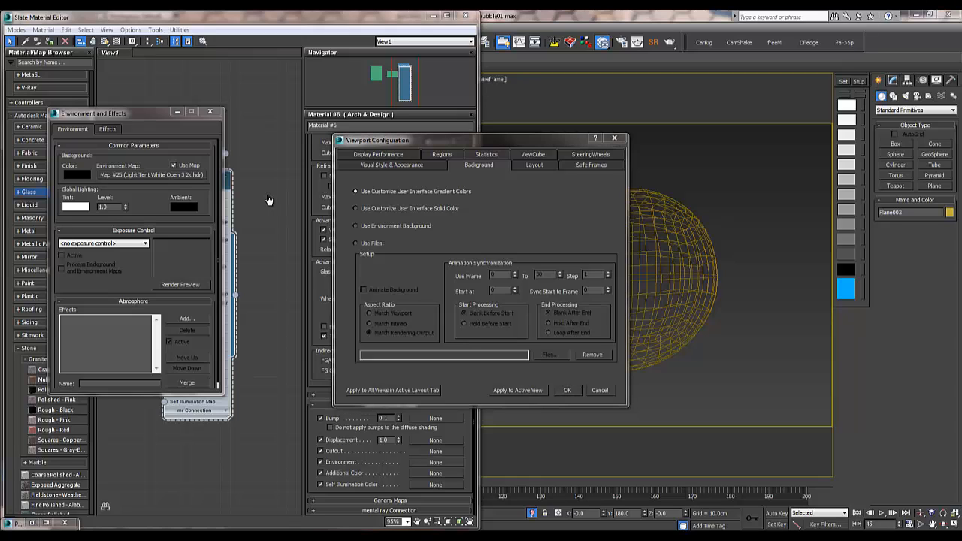
click(361, 228)
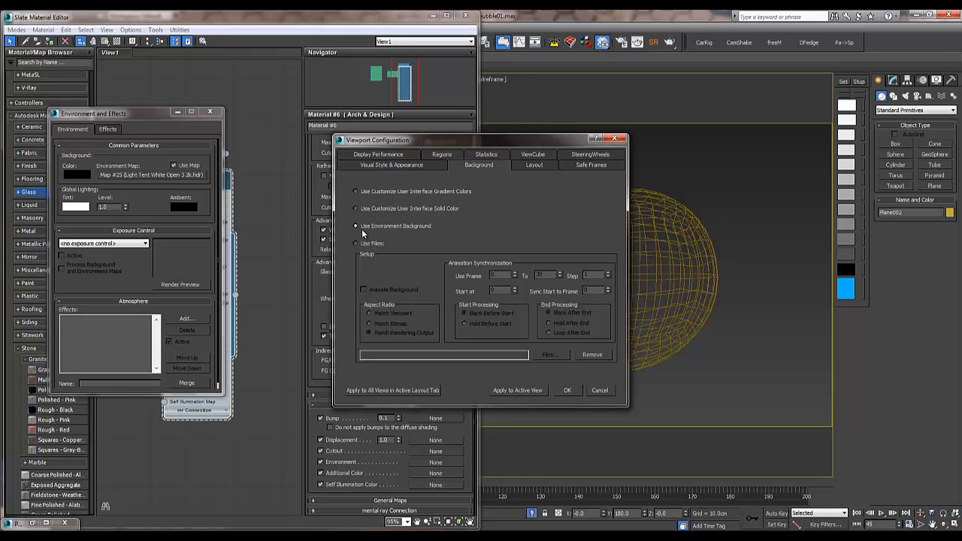
key(Return)
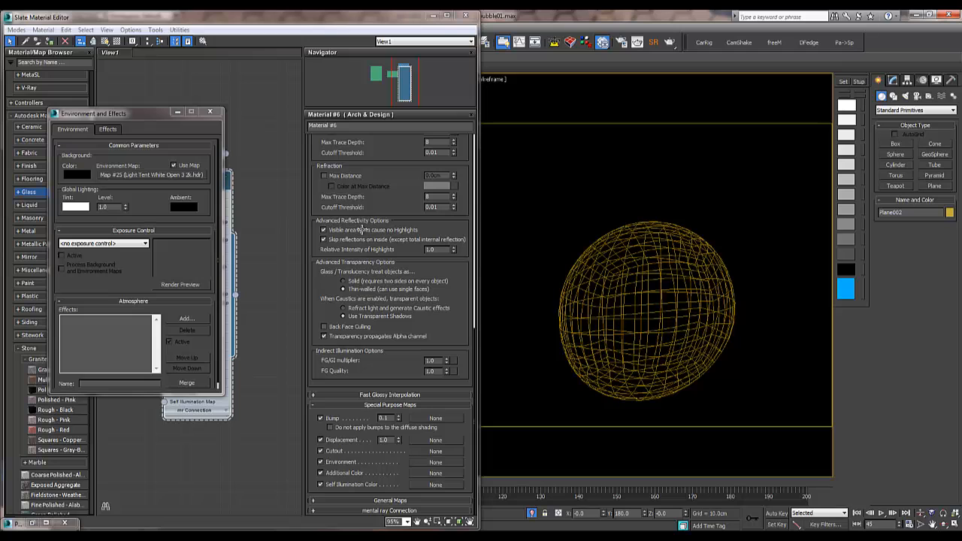
key(shift+q)
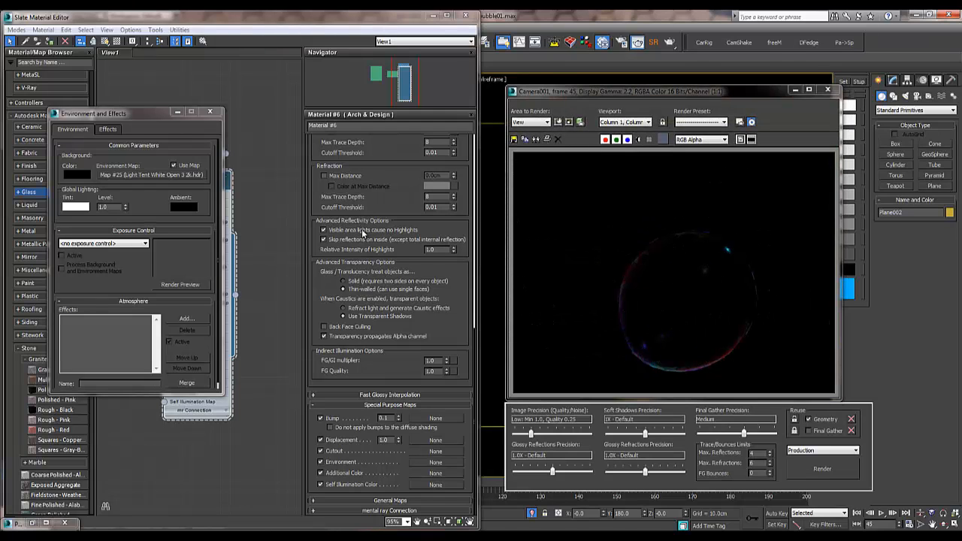
click(827, 89)
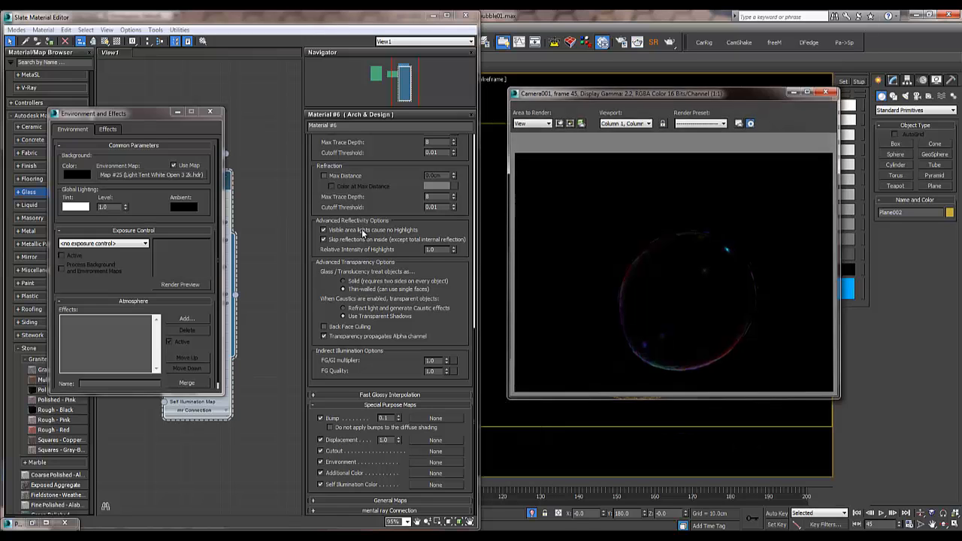
Open Particle View and unhide all objects in the scene.
key(6)
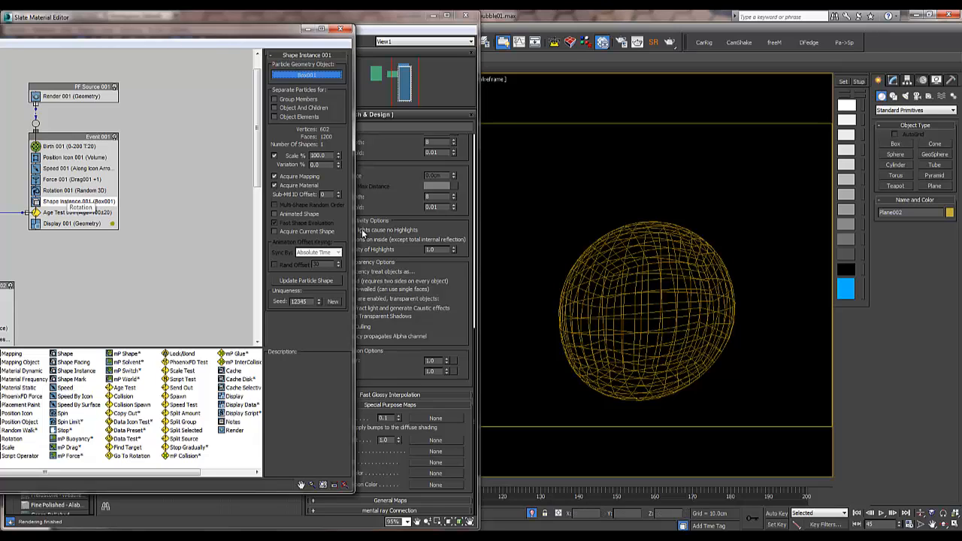
click(363, 235)
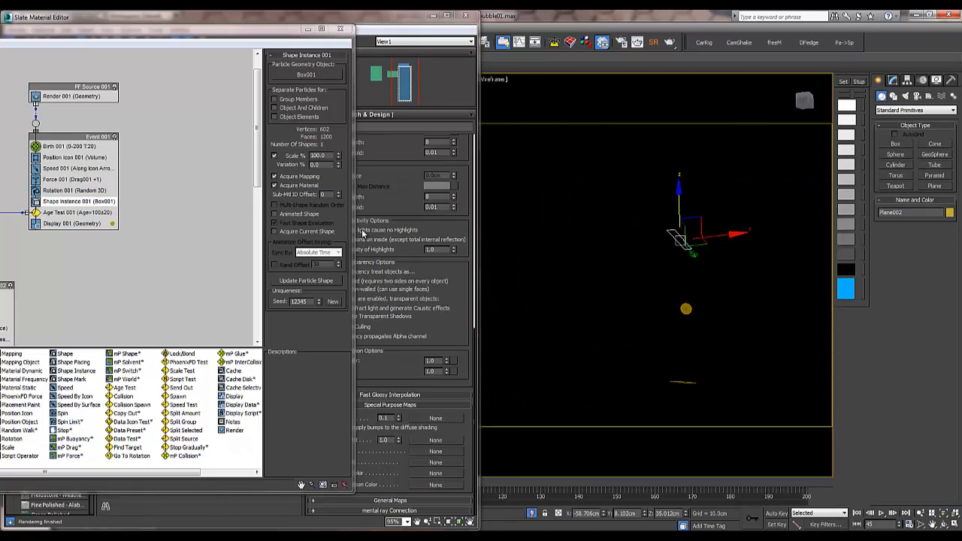
right_click(749, 284)
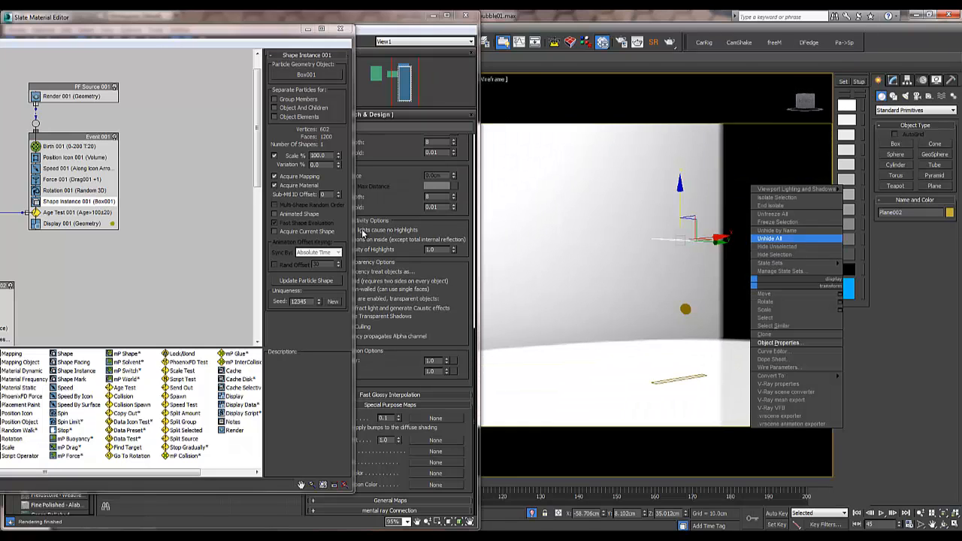
click(778, 239)
Return to the camera view and frame the floating particle bubbles at frame 90.
middle_drag(778, 238, 750, 238)
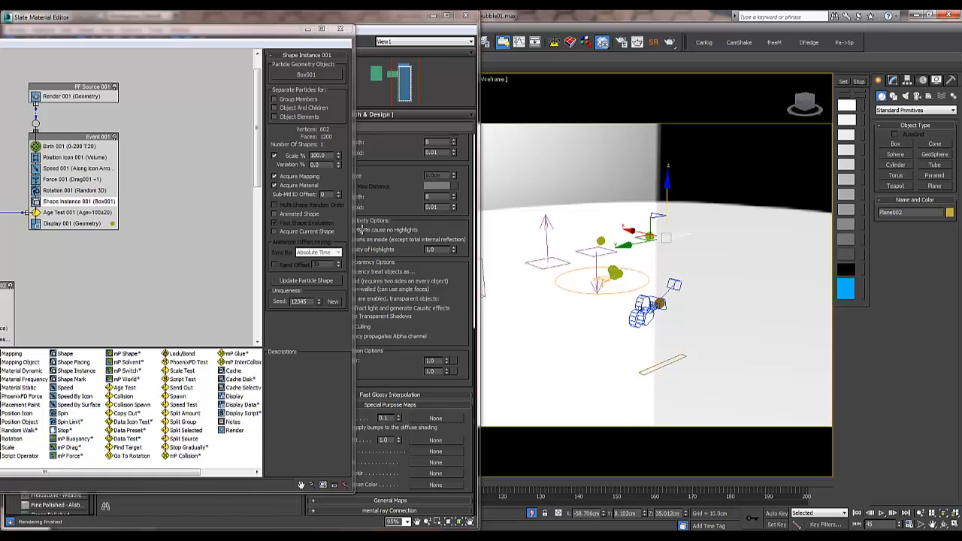
key(c)
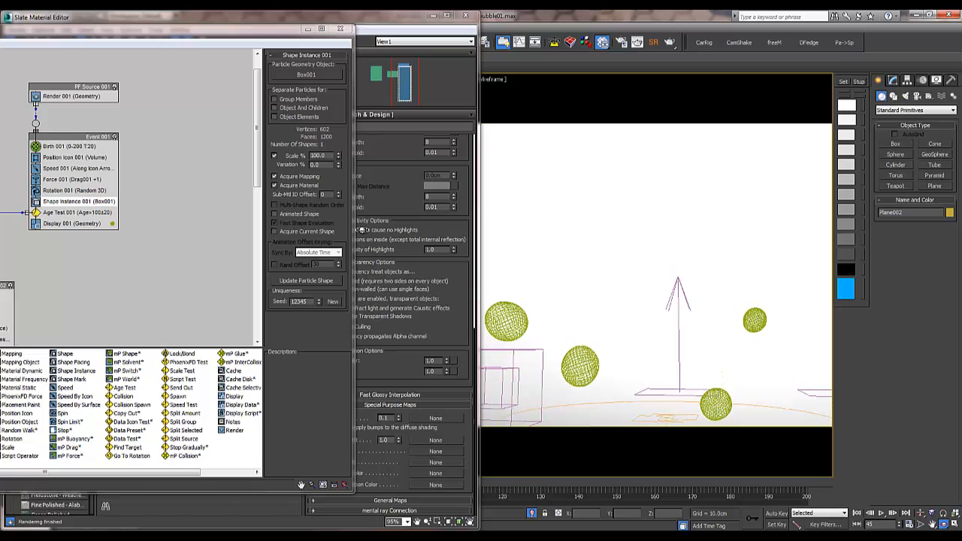
key(alt+z)
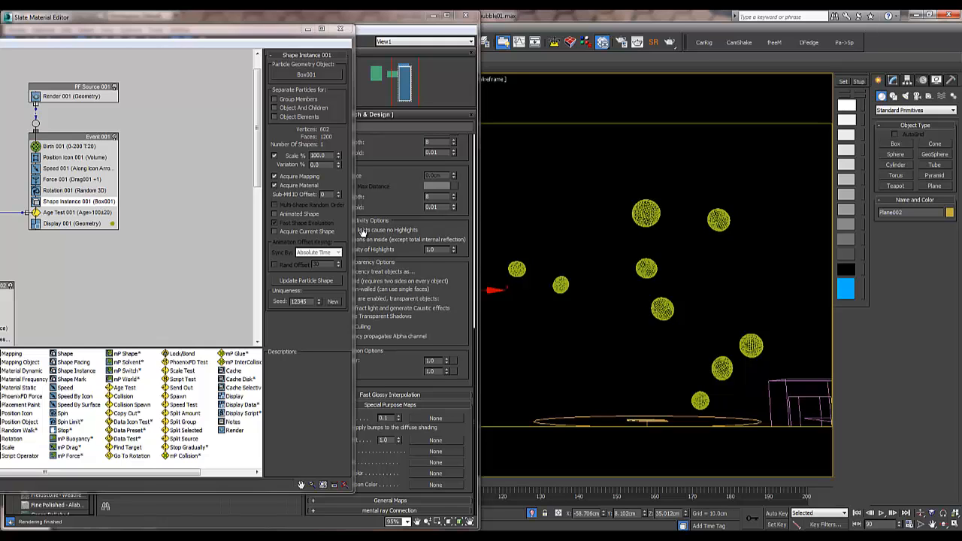
Append a Material Static operator below Render 001 in PF Source 001 and show its parameters beside the material editor.
right_click(103, 98)
mouse_move(130, 115)
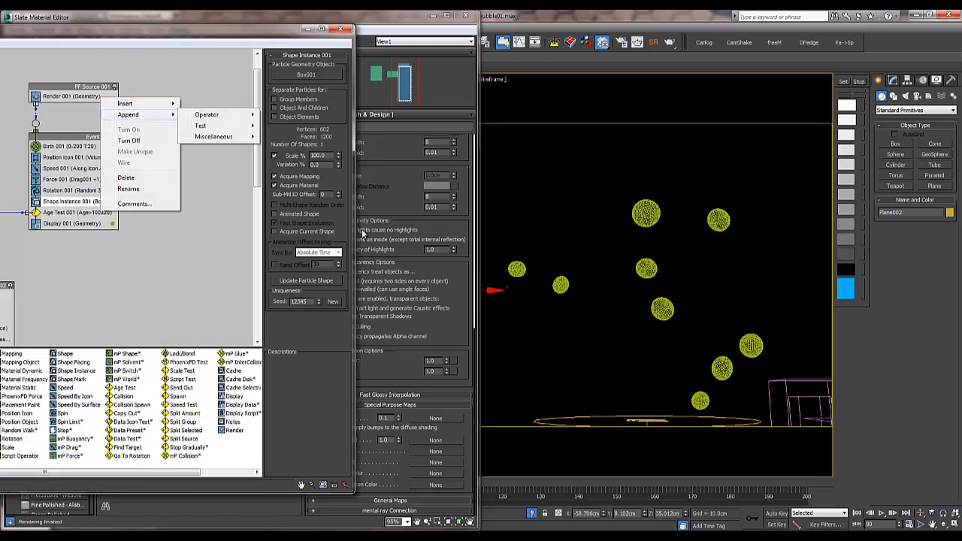
mouse_move(207, 114)
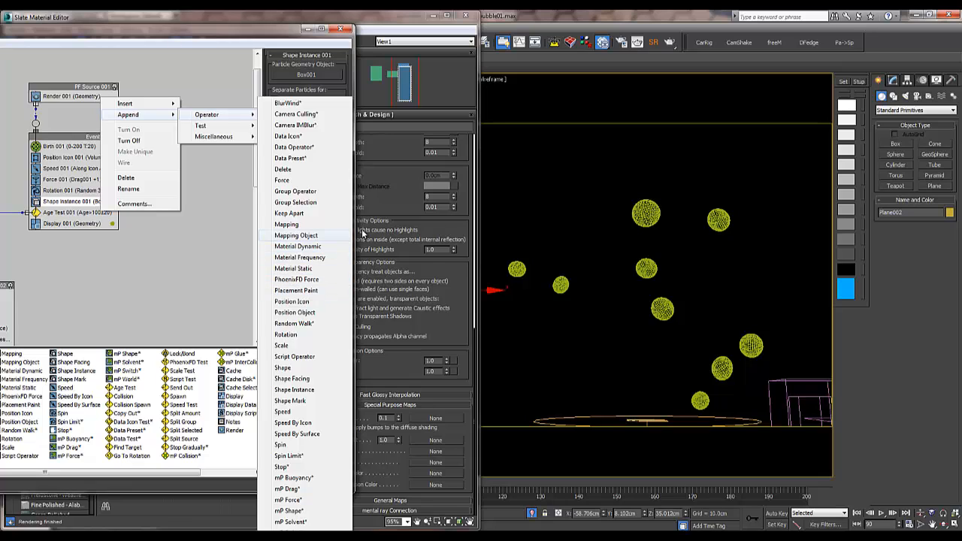
click(293, 269)
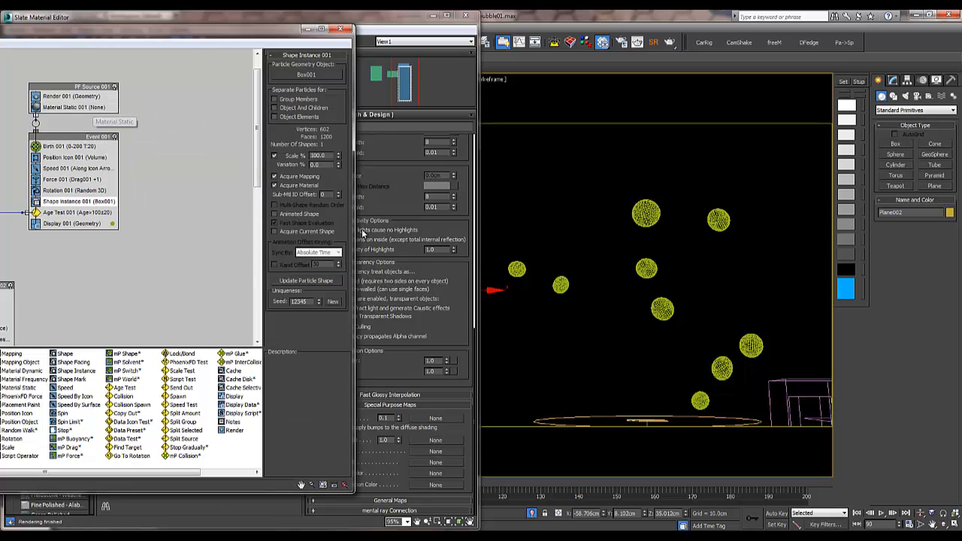
click(362, 233)
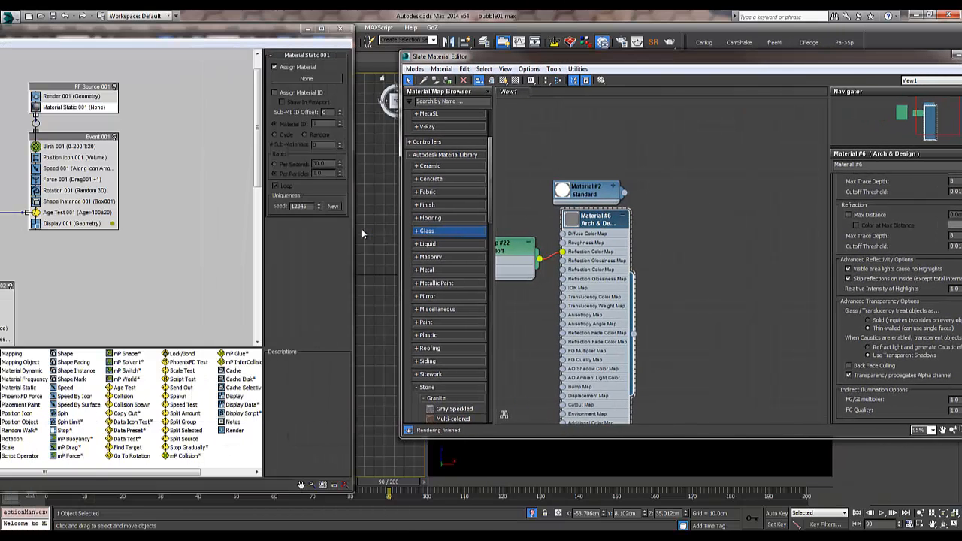
Assign the Arch & Design Material #6 to the Material Static operator as an instance and render the particle bubbles.
mouse_move(633, 333)
mouse_down()
mouse_move(679, 396)
mouse_move(306, 79)
mouse_up()
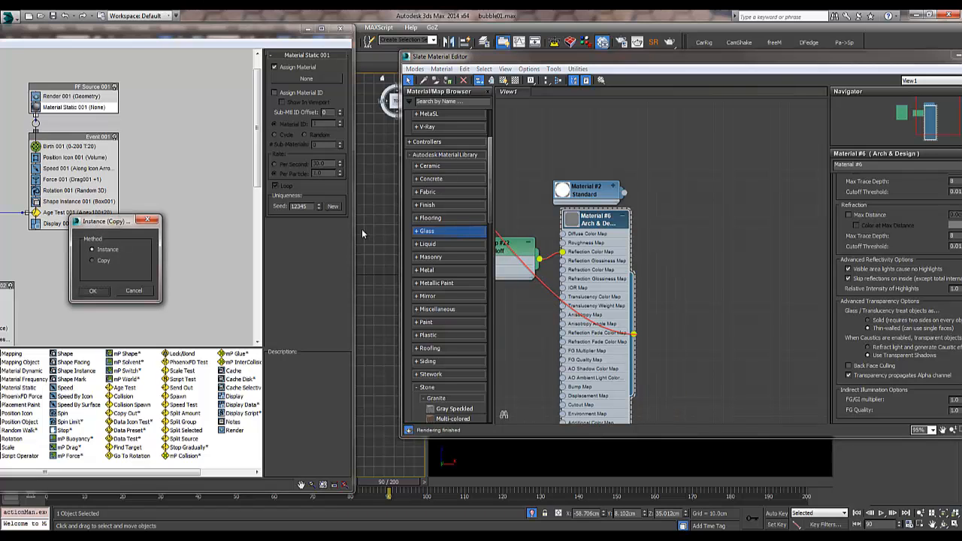
key(Return)
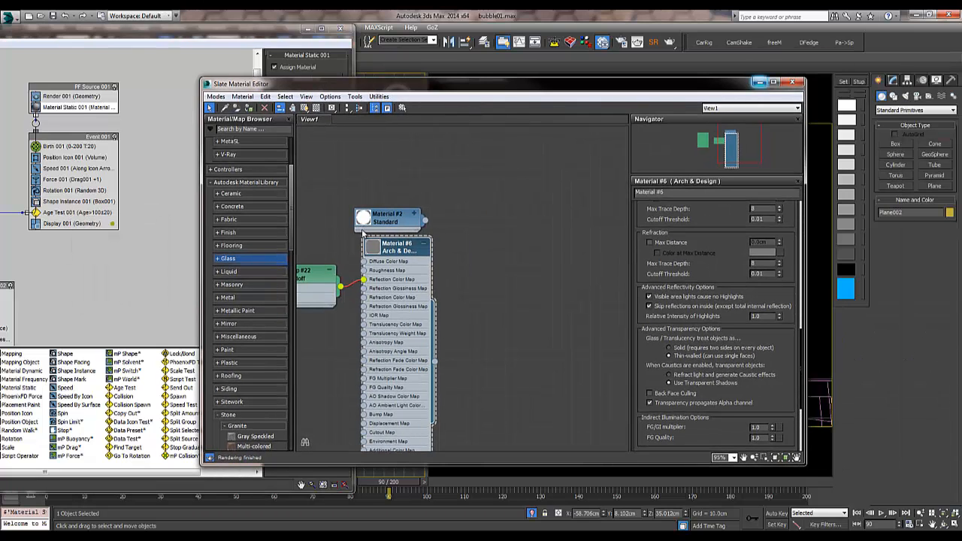
click(760, 81)
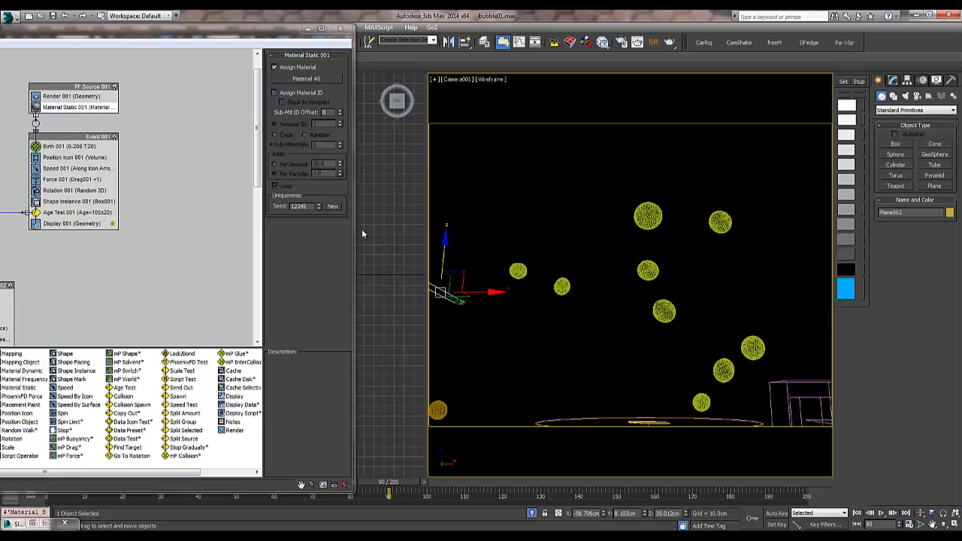
key(shift+q)
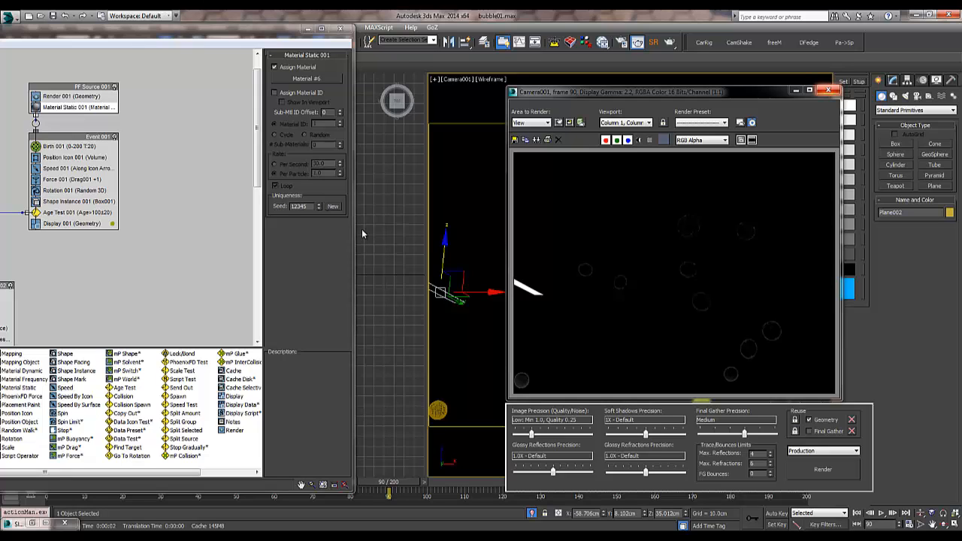
Play the bubble animation to frame 192, test-render the camera view there, and close the rendered image.
click(827, 89)
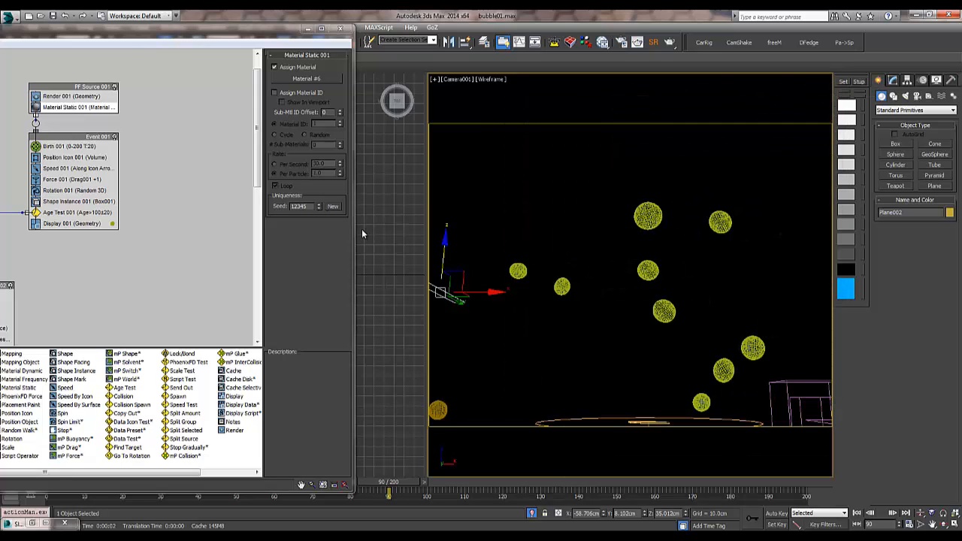
key(slash)
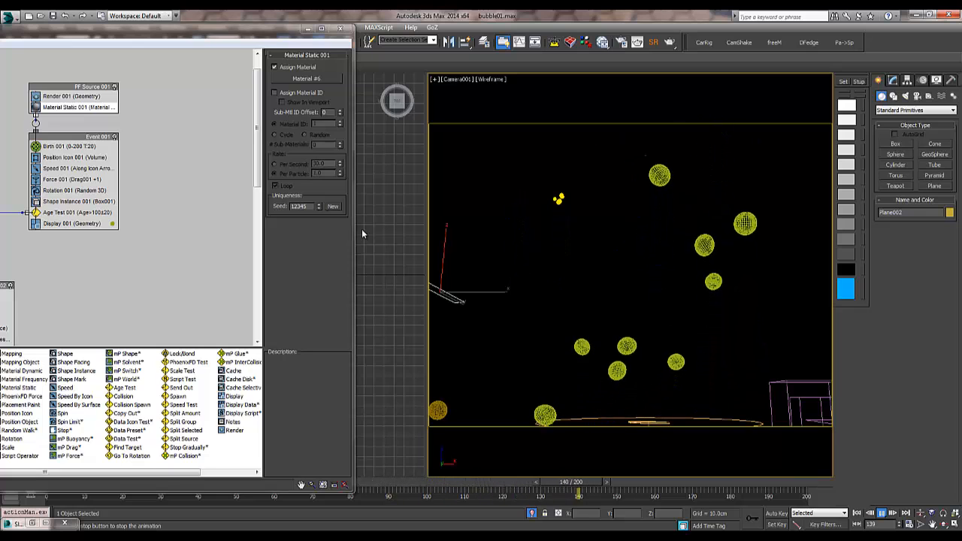
key(slash)
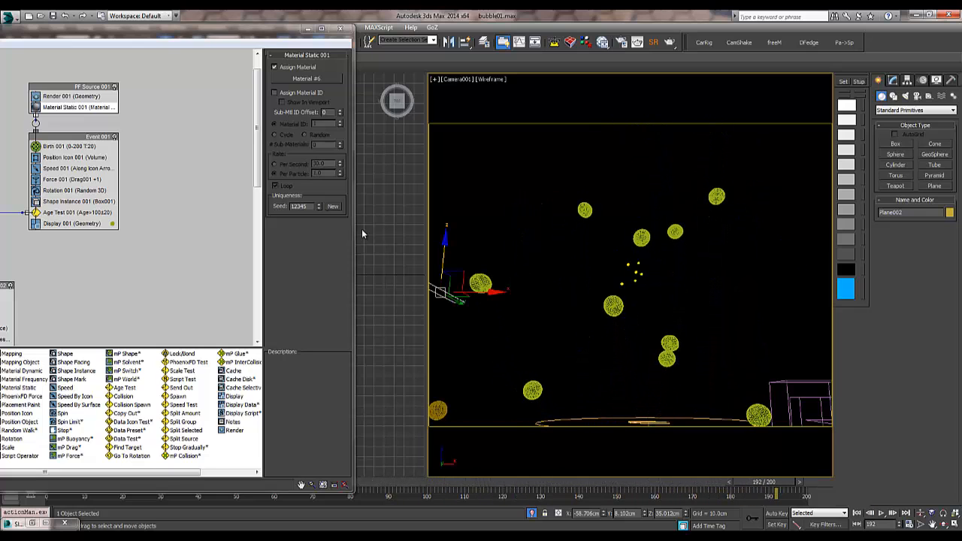
key(shift+q)
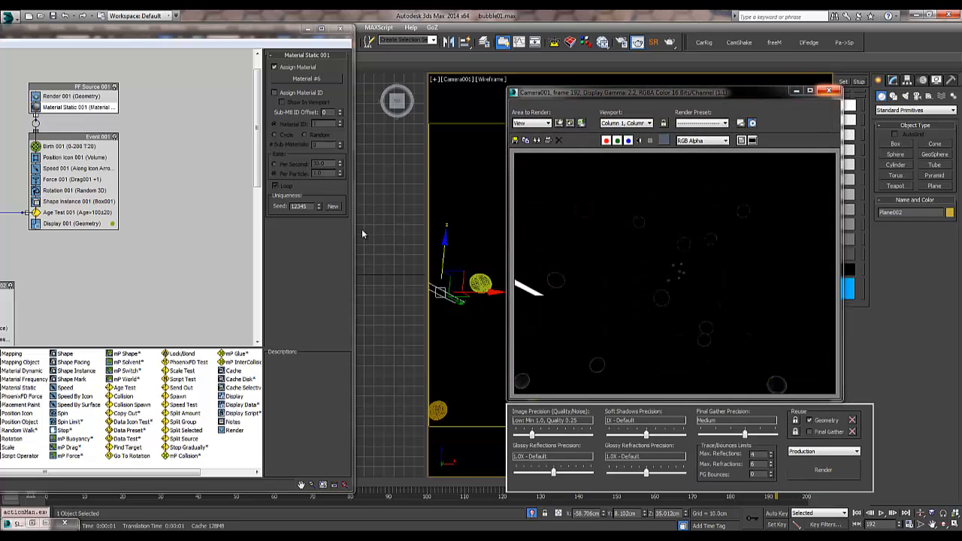
click(828, 91)
Turn off Visible to Camera in the object properties of Plane002 and re-render the camera view to check it.
right_click(451, 293)
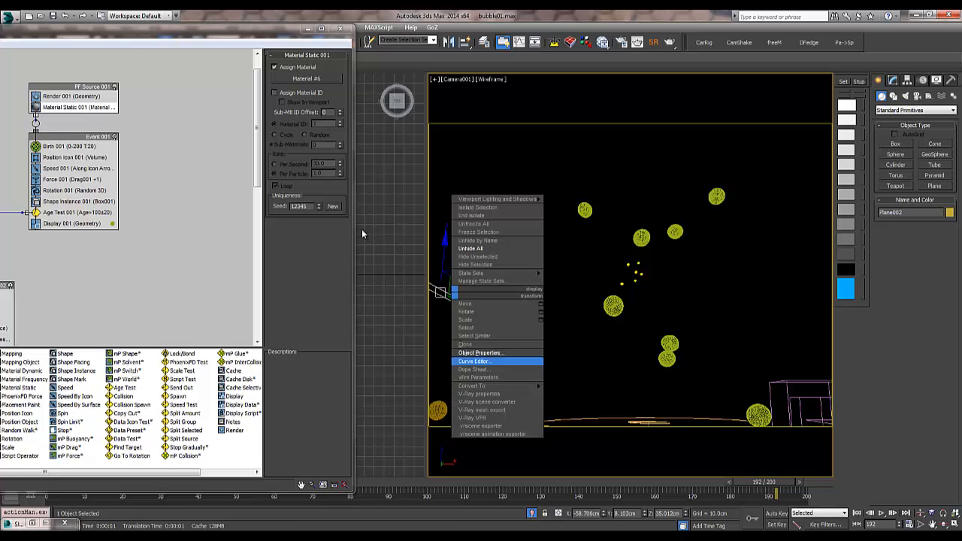
click(481, 352)
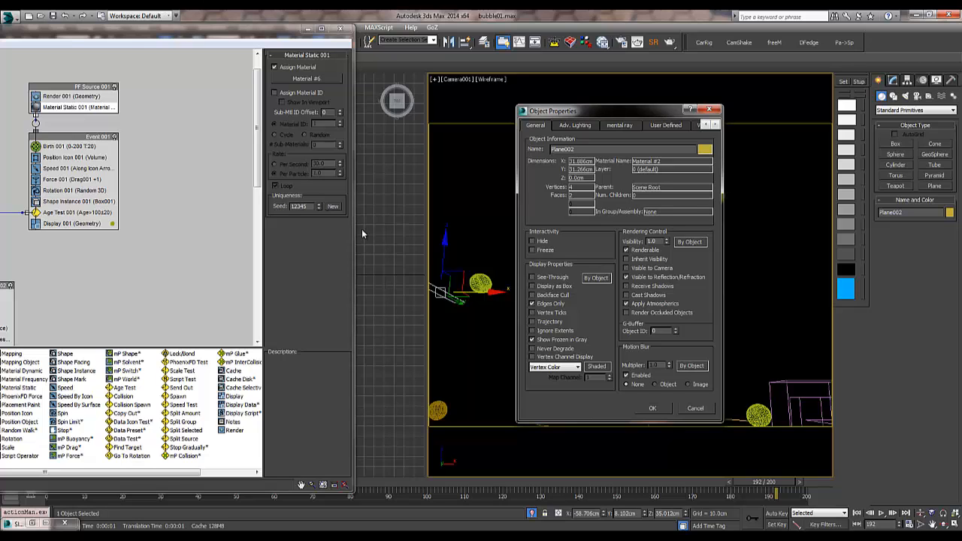
key(Return)
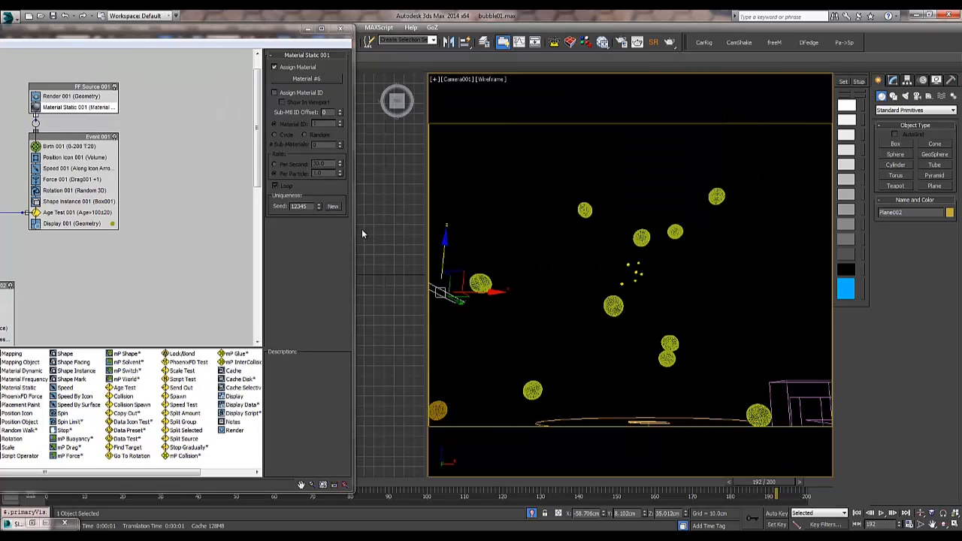
key(shift+q)
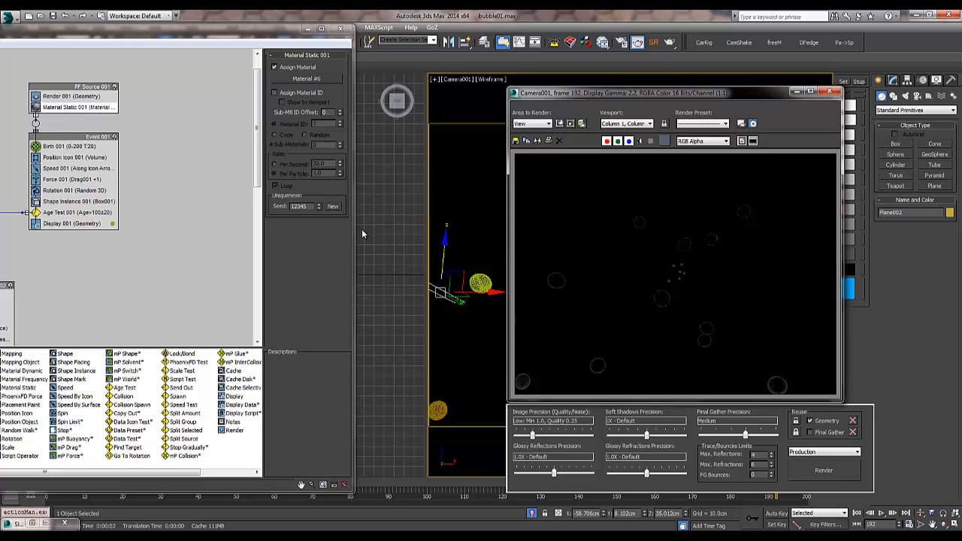
key(alt+F4)
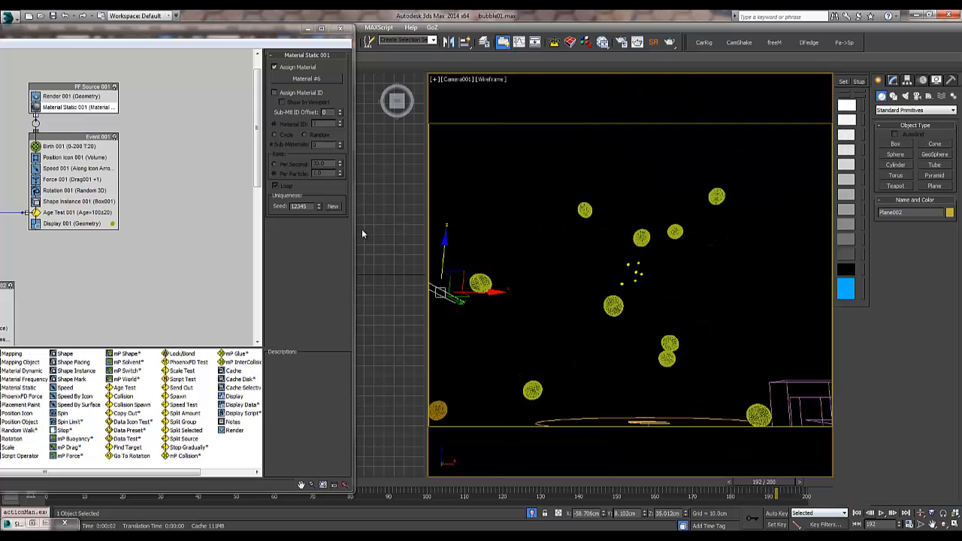
Play back the particle animation in the camera view and return to frame 0.
key(/)
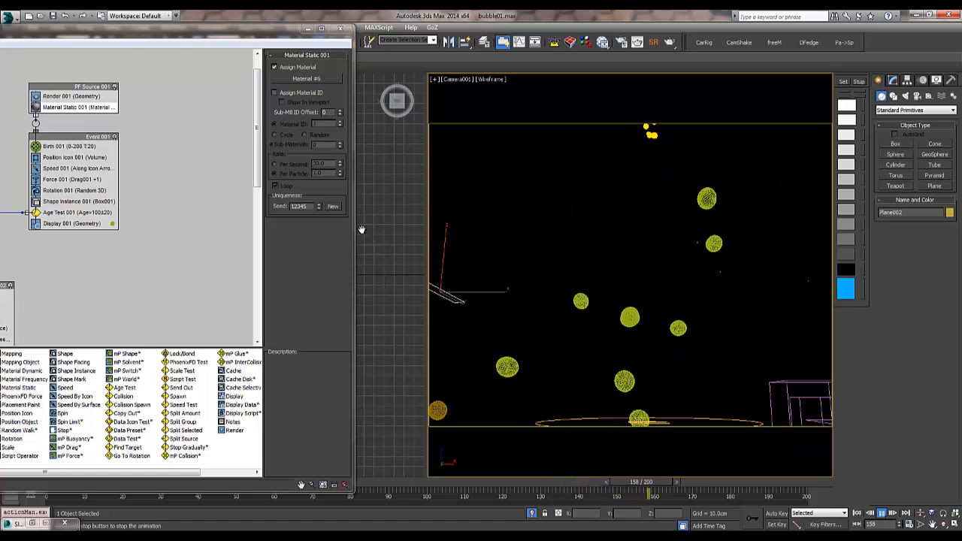
key(Escape)
key(Home)
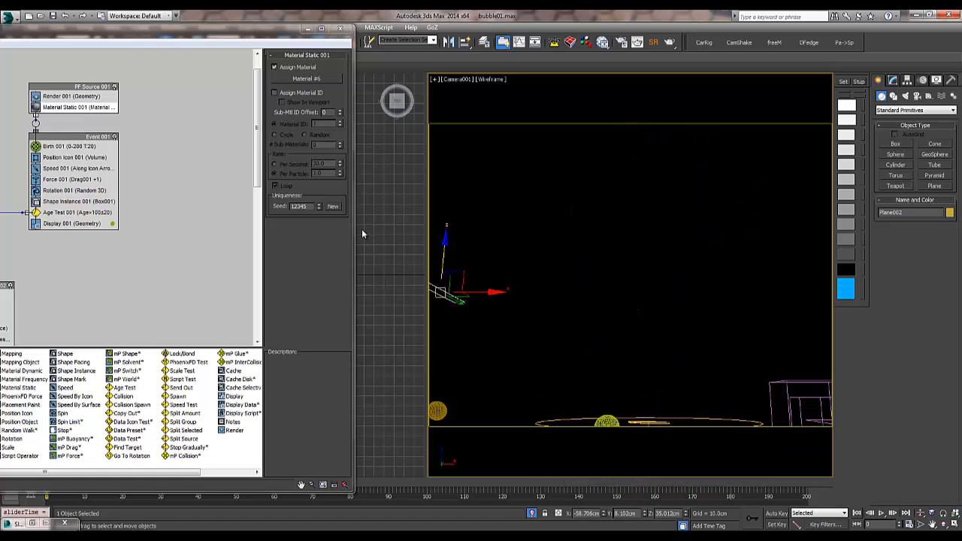
Set the Position Icon 001 location to Pivot and play the animation to frame 77 to preview the emission.
scroll(91, 180, up, 1)
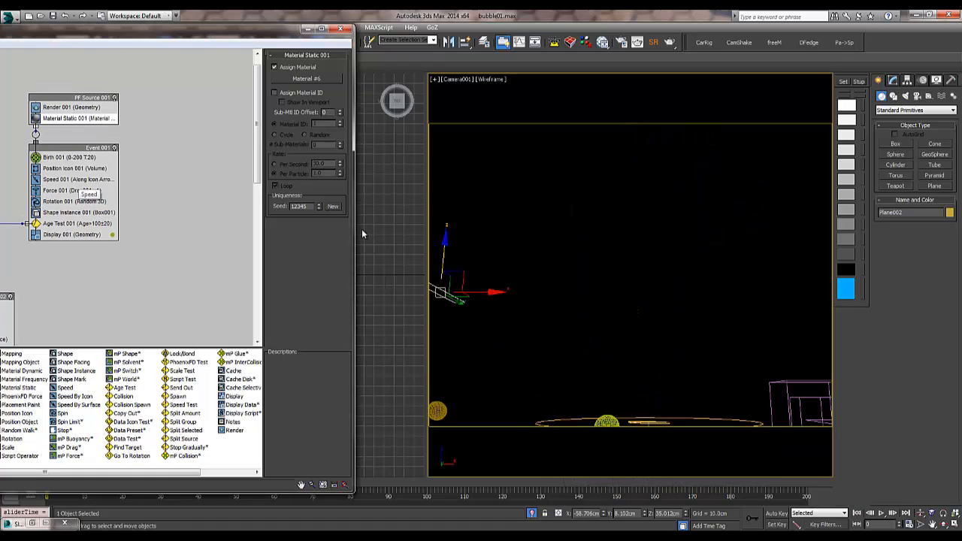
click(77, 168)
click(306, 109)
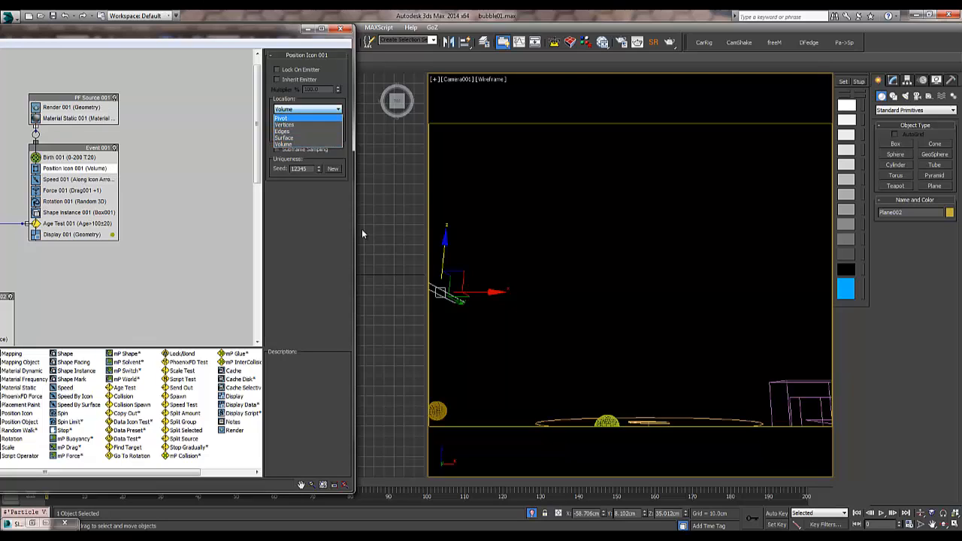
click(281, 118)
key(/)
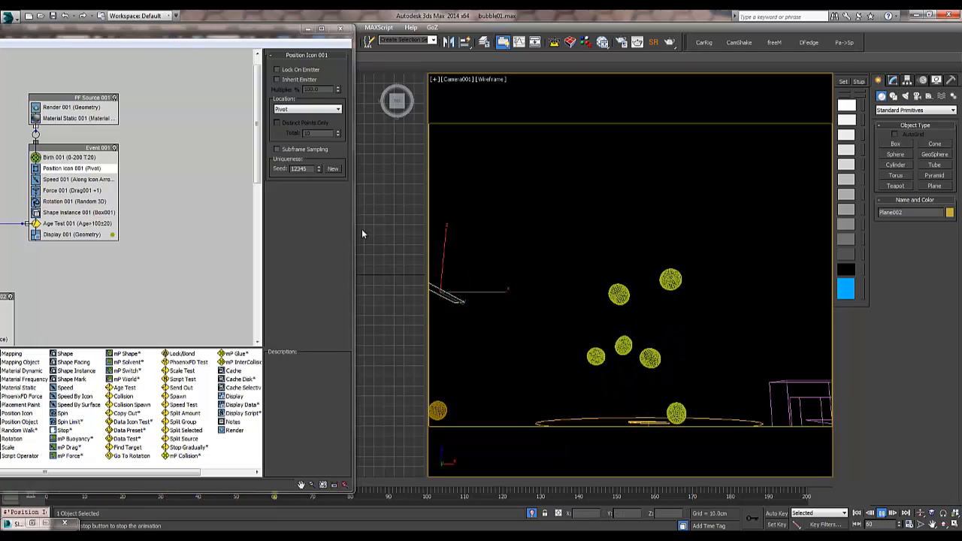
key(/)
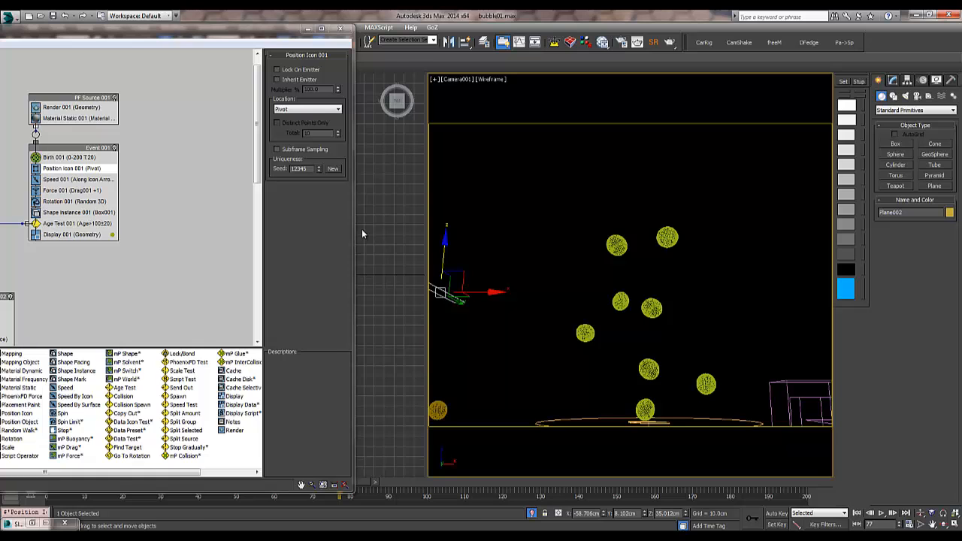
Switch from the camera to an angled perspective view of the whole scene and bring up the Compound Objects types.
key(p)
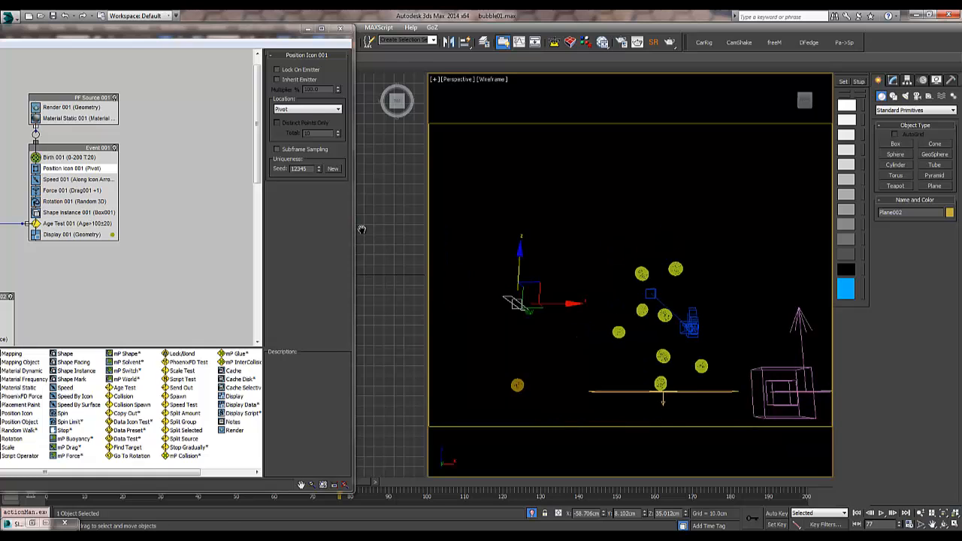
scroll(362, 229, up, 4)
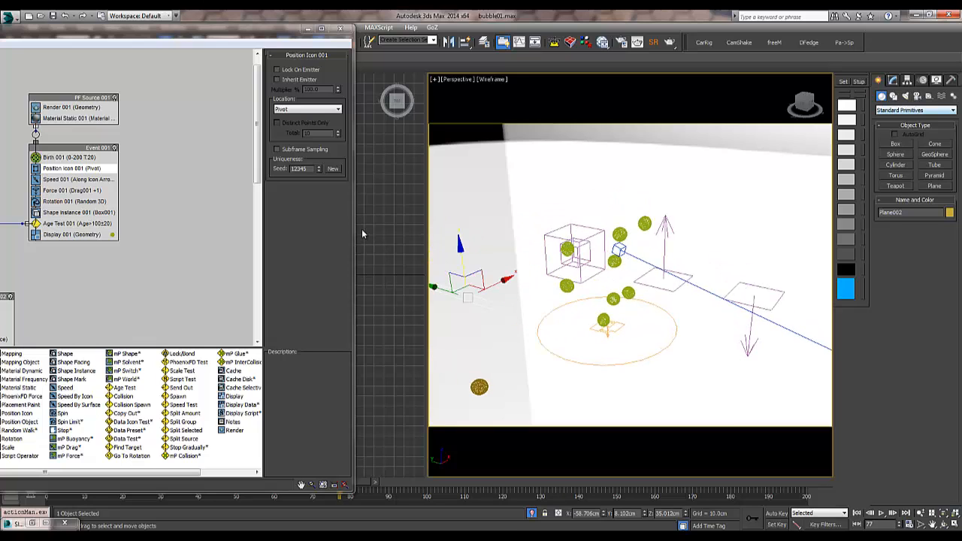
click(916, 110)
click(901, 131)
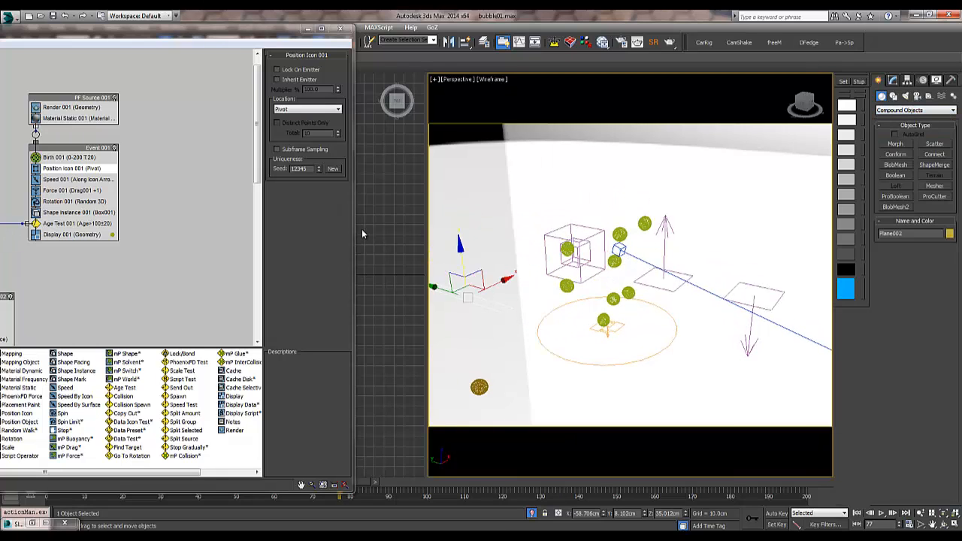
Try creating a Mesher compound object on the ground beside the particle emitter icon.
click(934, 186)
drag(632, 331, 645, 342)
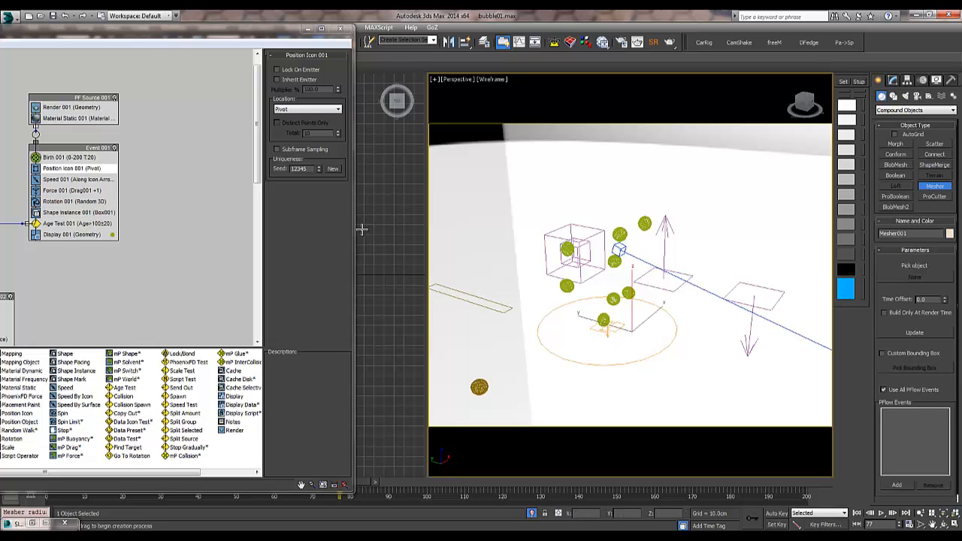
key(w)
scroll(665, 350, up, 3)
scroll(665, 349, down, 5)
middle_drag(664, 349, 642, 319)
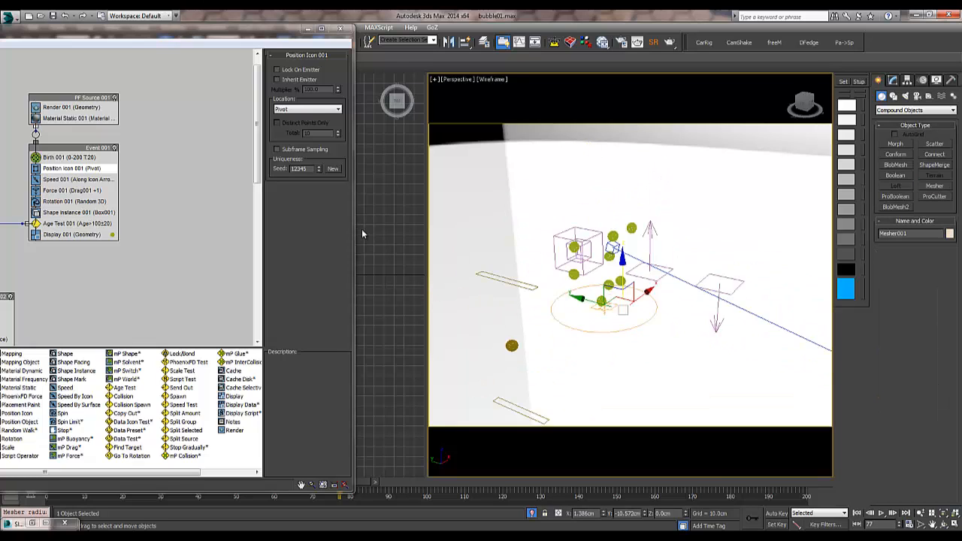
scroll(676, 331, up, 2)
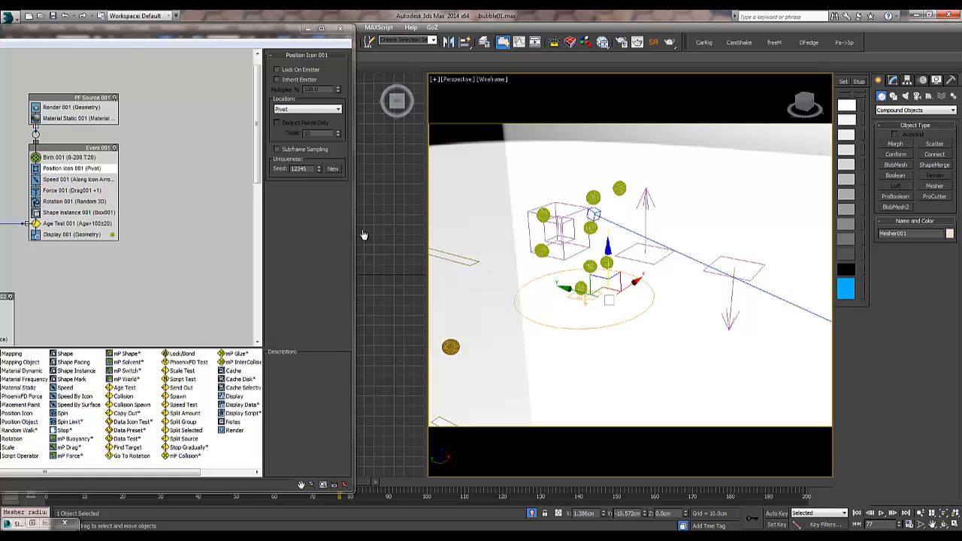
scroll(595, 313, up, 5)
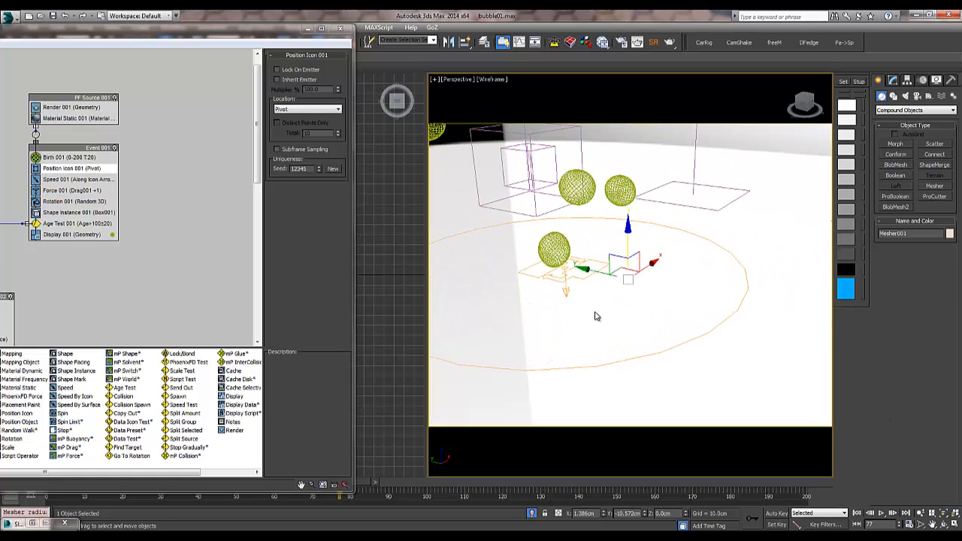
Change the perspective viewport from wireframe to Realistic shading with edged faces.
key(F3)
scroll(594, 312, down, 8)
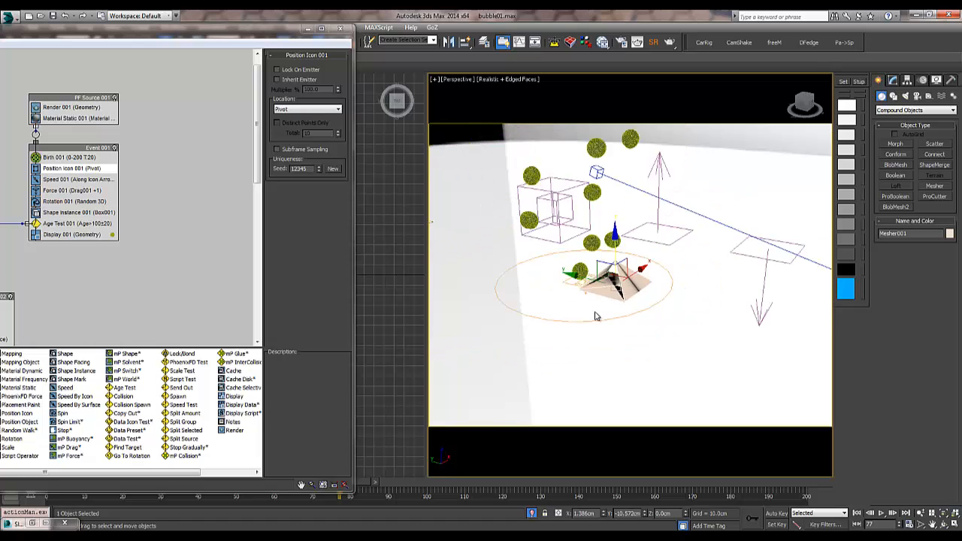
scroll(595, 316, up, 8)
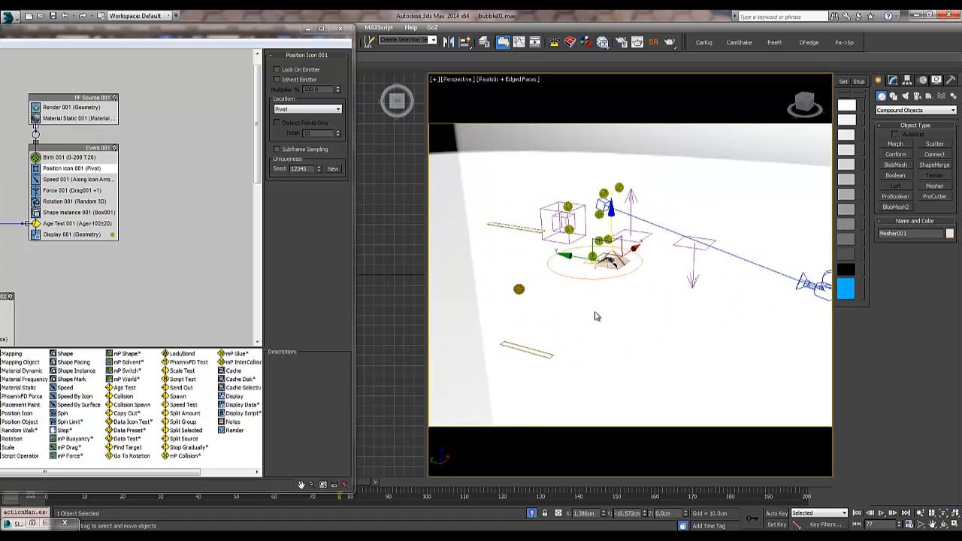
scroll(594, 316, up, 1)
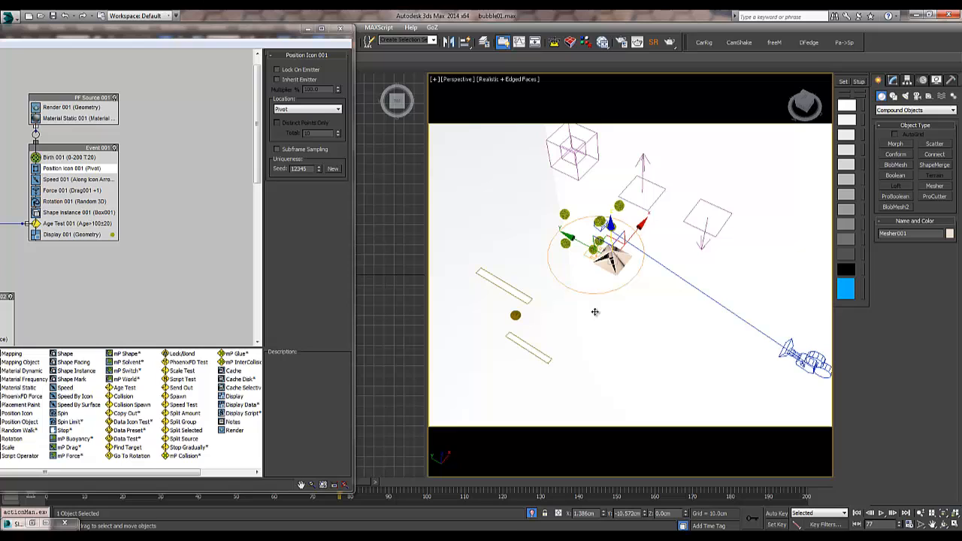
Try aligning the Mesher to PF Source 001, centre to centre in Y position, and delete the Mesher.
key(alt+a)
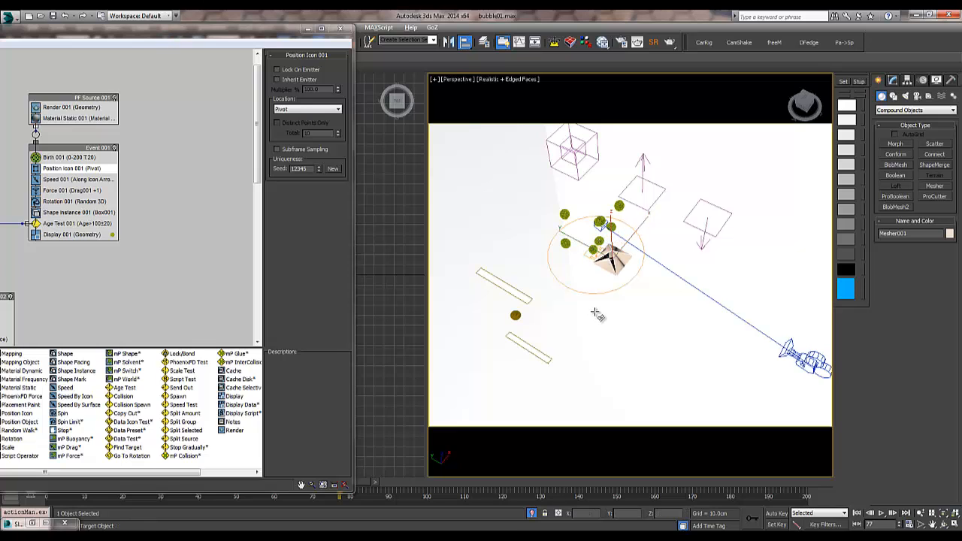
click(594, 314)
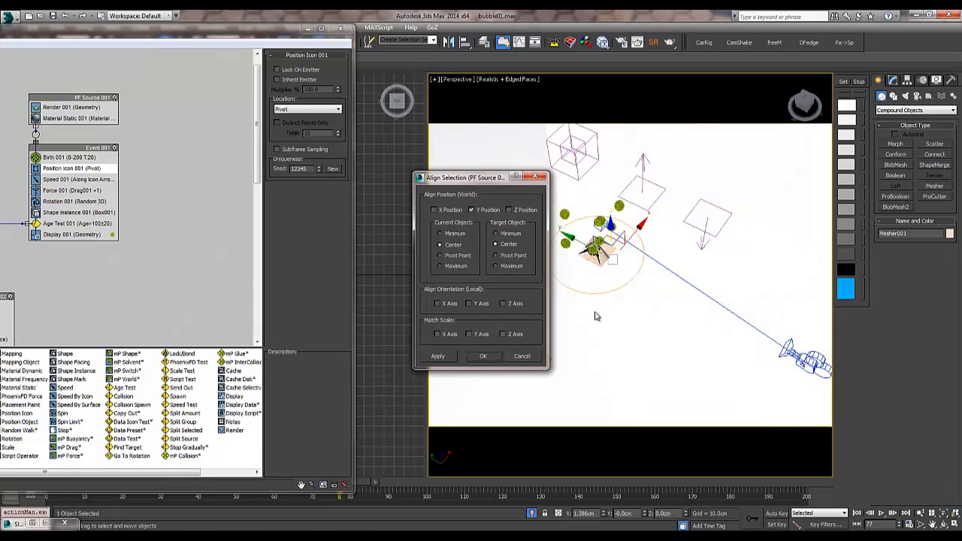
key(Return)
alt+middle_drag(595, 312, 595, 312)
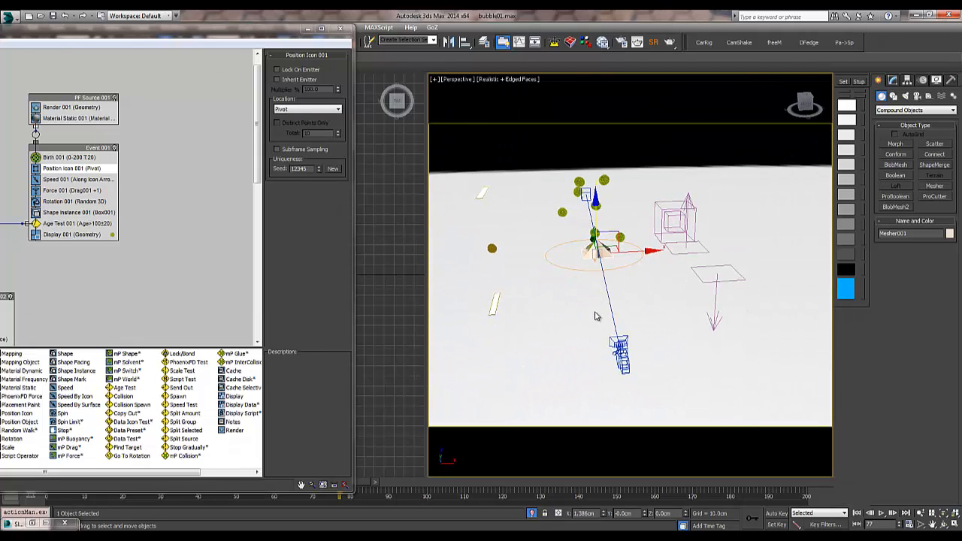
key(Delete)
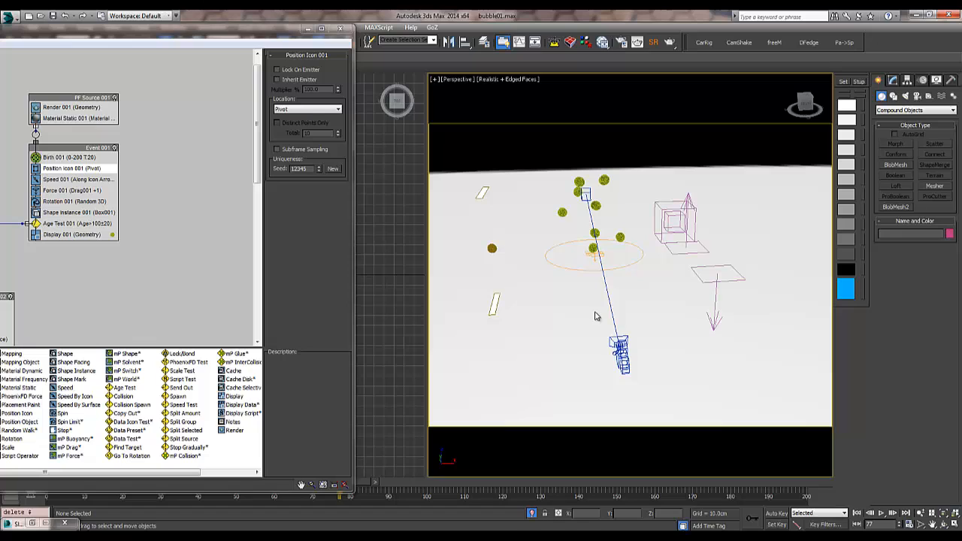
Create a BlobMesh2 compound object on the ground beside the particle emitter circle.
click(895, 207)
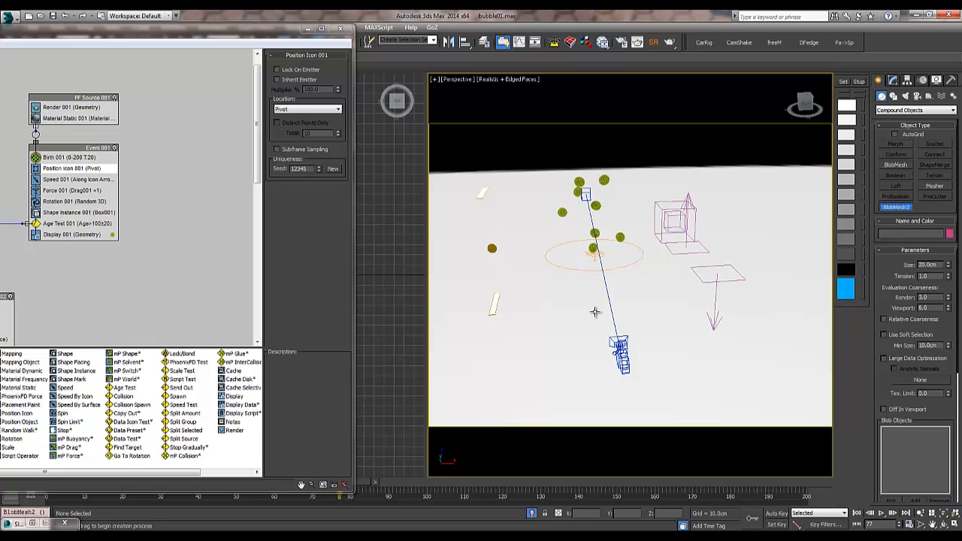
scroll(595, 312, down, 1)
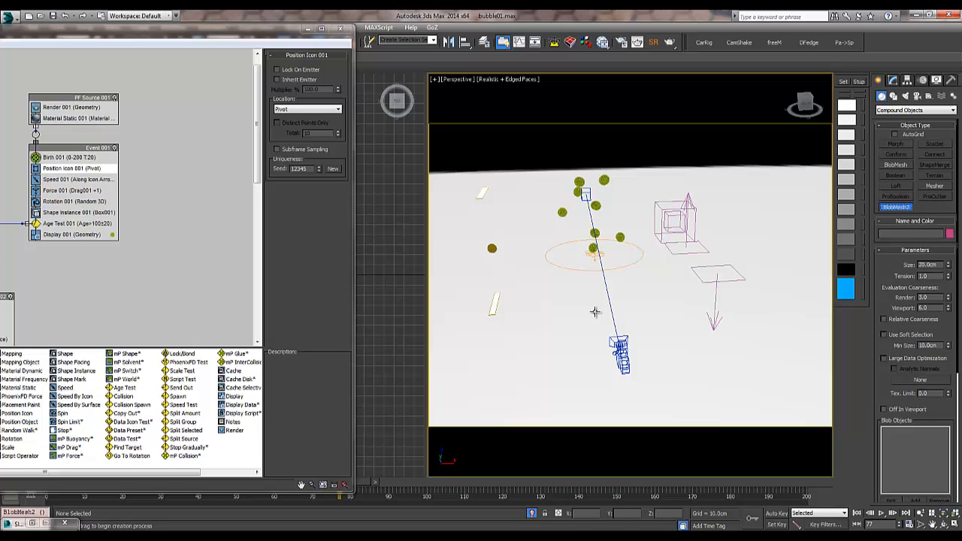
click(641, 268)
alt+middle_drag(595, 312, 661, 331)
key(w)
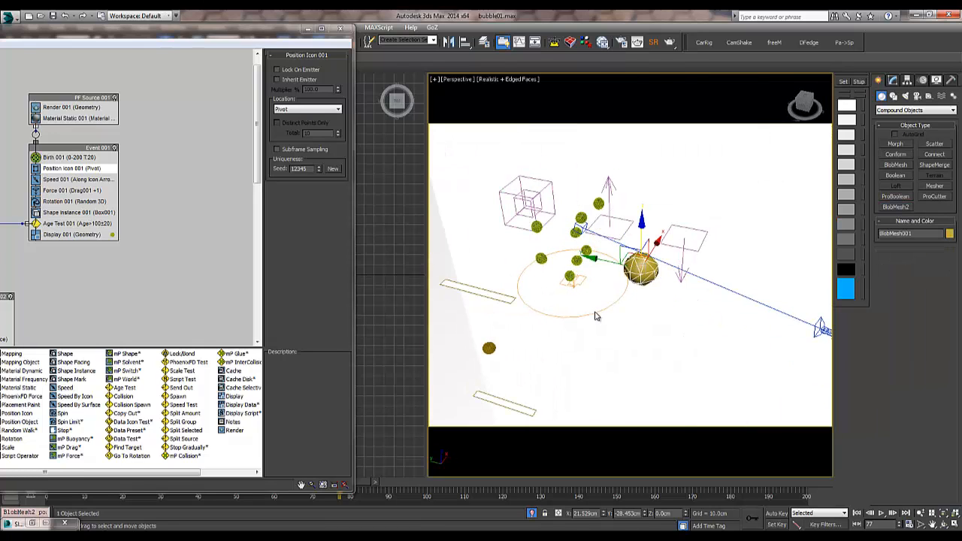
Pick PF Source 001 as the blob object of the new BlobMesh2 in its modify parameters.
click(893, 80)
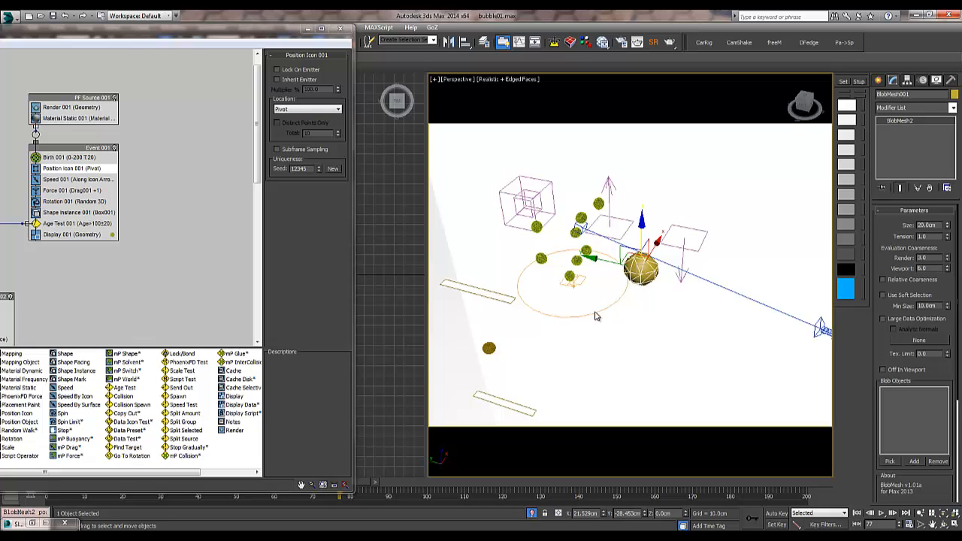
click(889, 461)
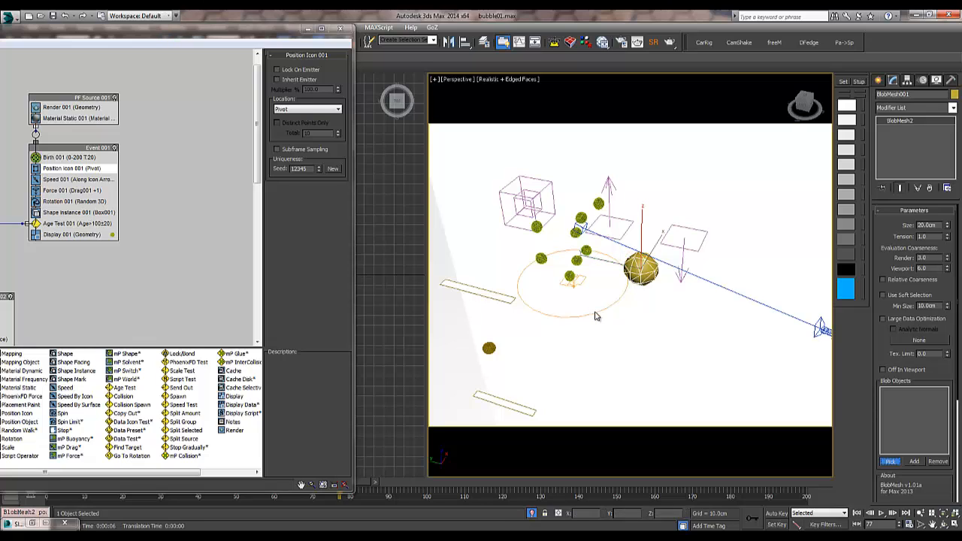
click(594, 316)
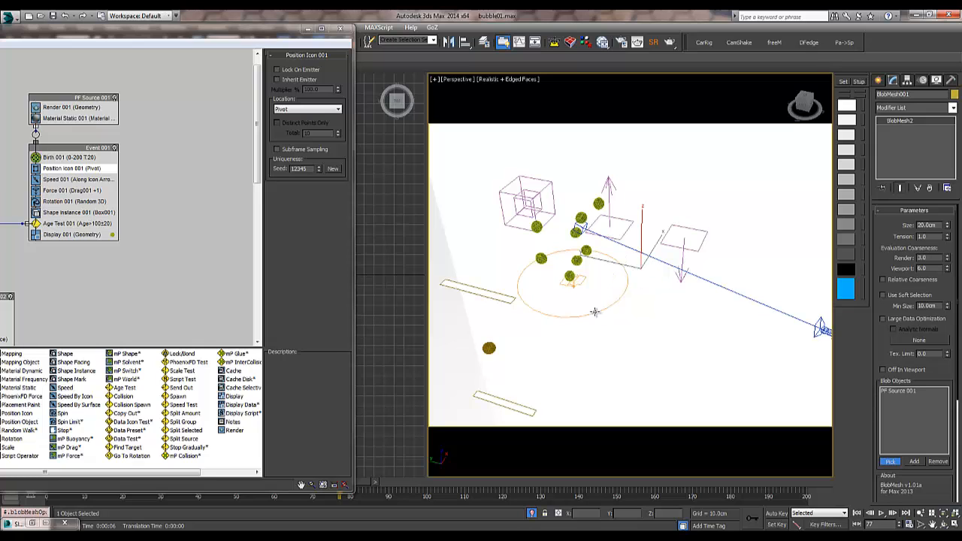
Switch the perspective viewport to the Camera001 view and play the particle animation from the first frame.
alt+middle_drag(595, 313, 595, 312)
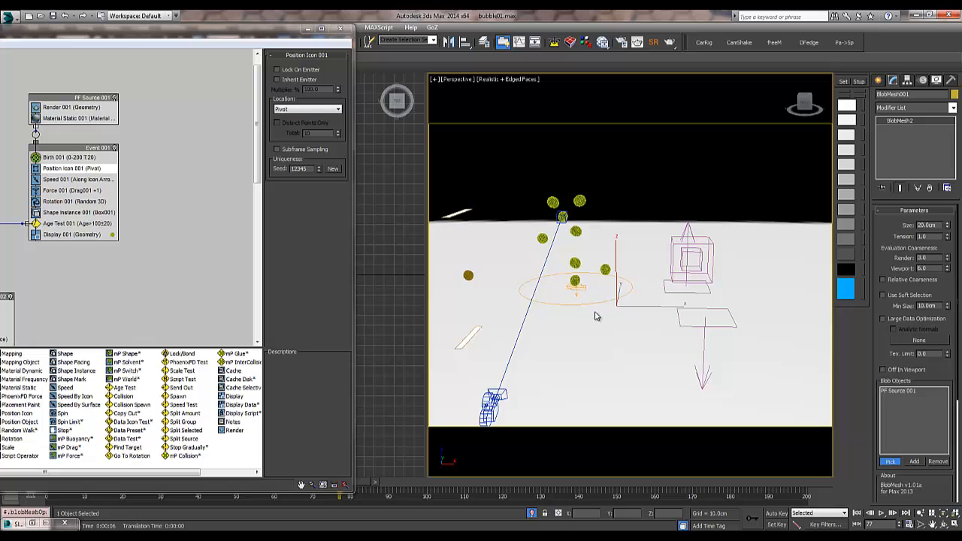
key(c)
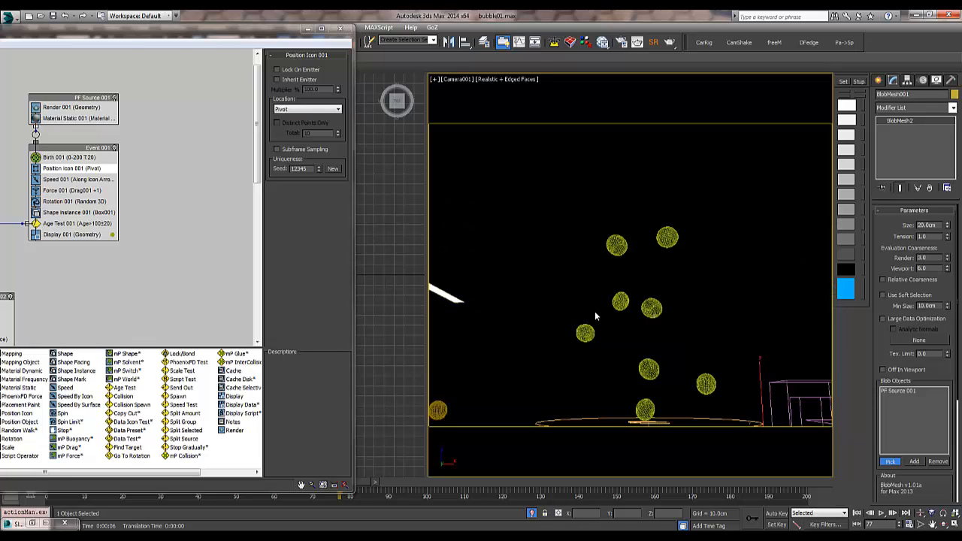
key(Home)
key(slash)
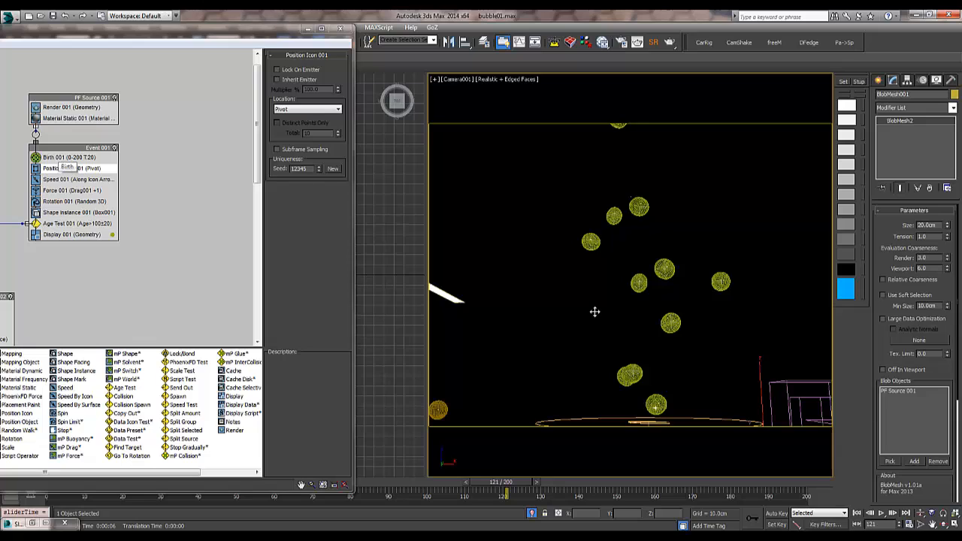
Set the Birth 001 particle amount to 200 and replay the animation from the start.
click(68, 157)
double_click(307, 91)
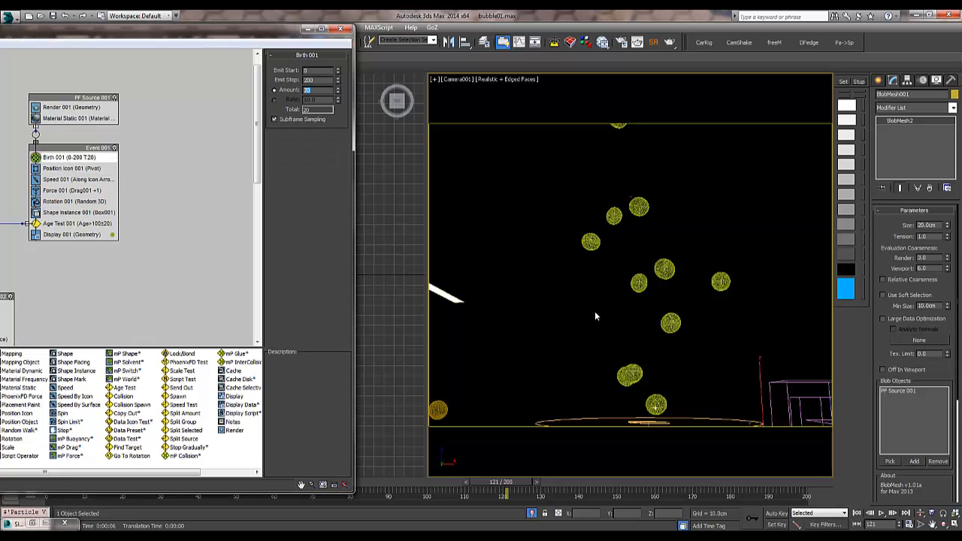
text(200)
key(Return)
key(Home)
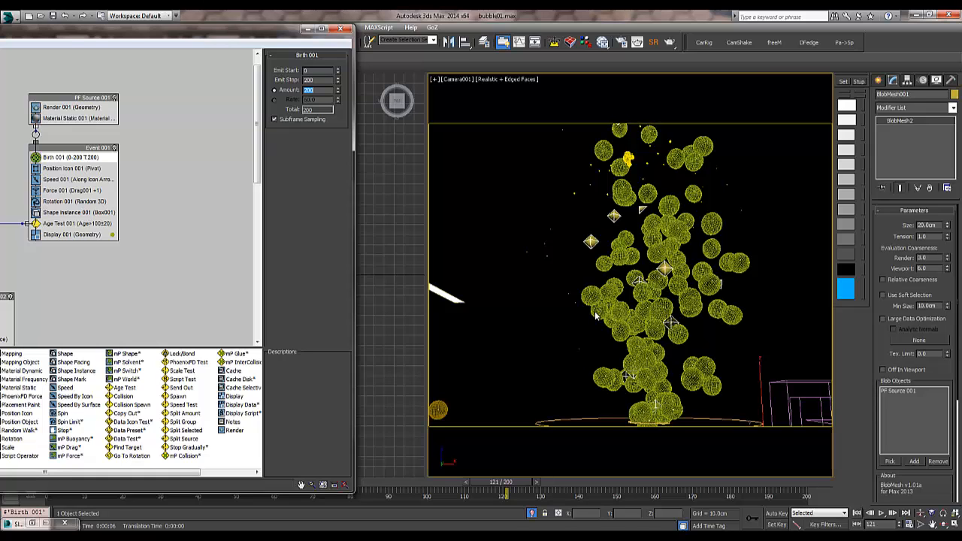
key(slash)
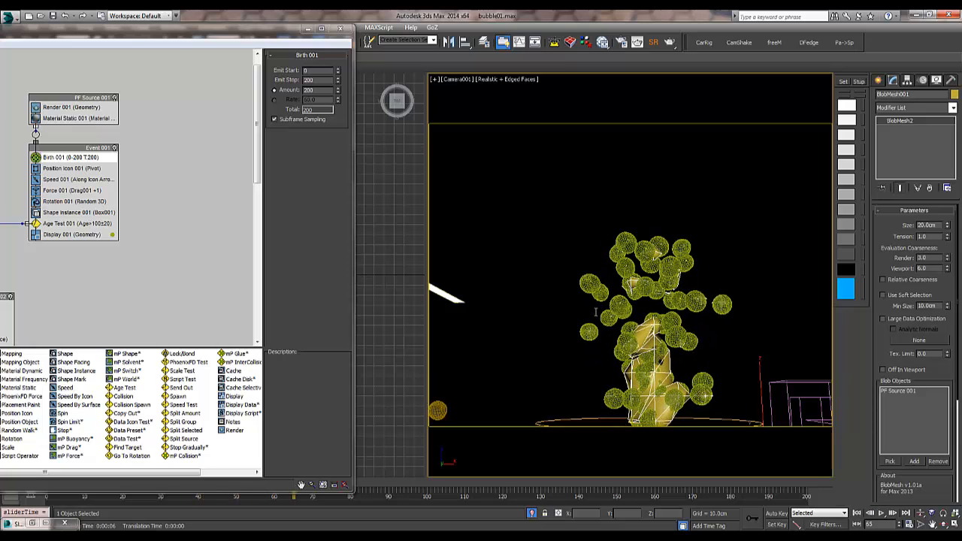
Set the BlobMesh2 size to 5 cm.
click(946, 227)
drag(938, 226, 911, 226)
text(5)
key(Return)
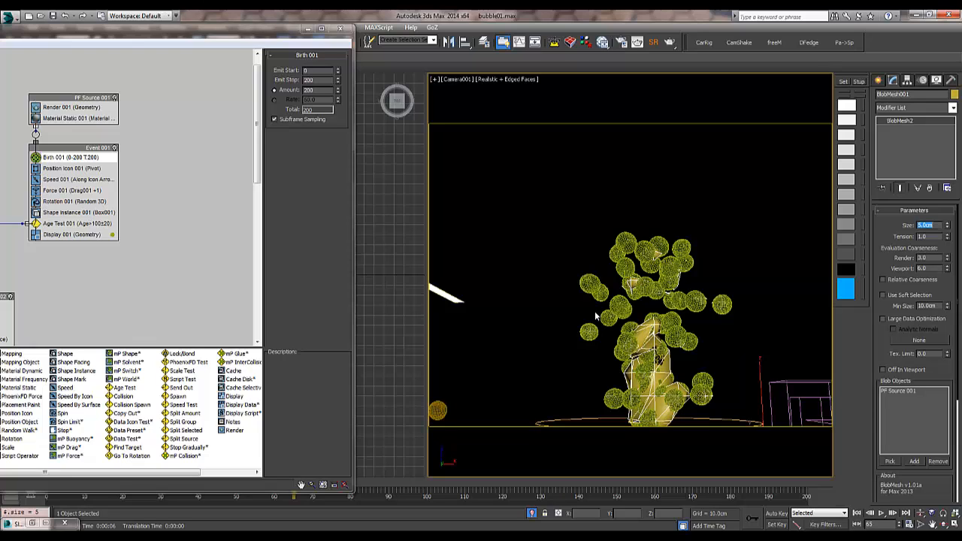
Refine the BlobMesh2 viewport evaluation coarseness to 1, trying 2 on the way, and preview the animation.
key(Tab)
drag(947, 269, 947, 271)
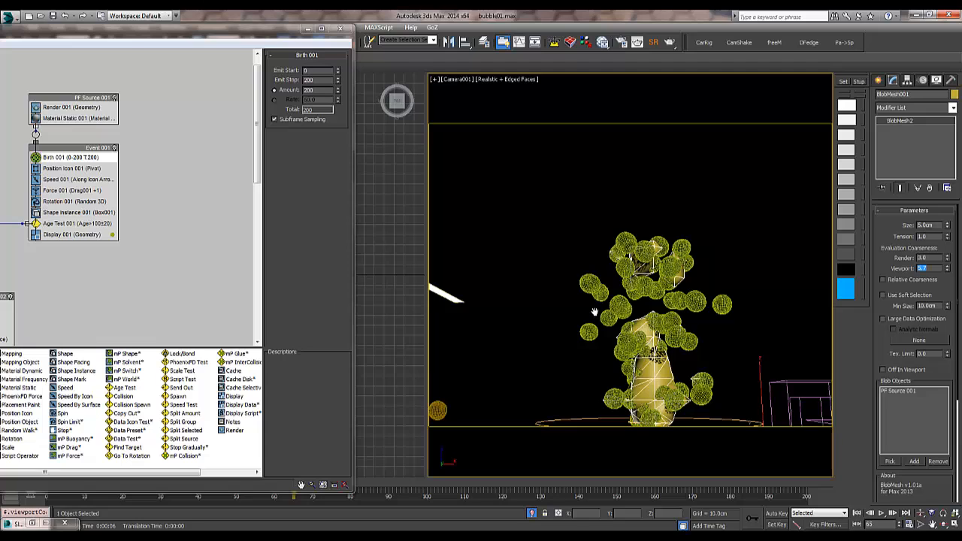
text(2)
key(Return)
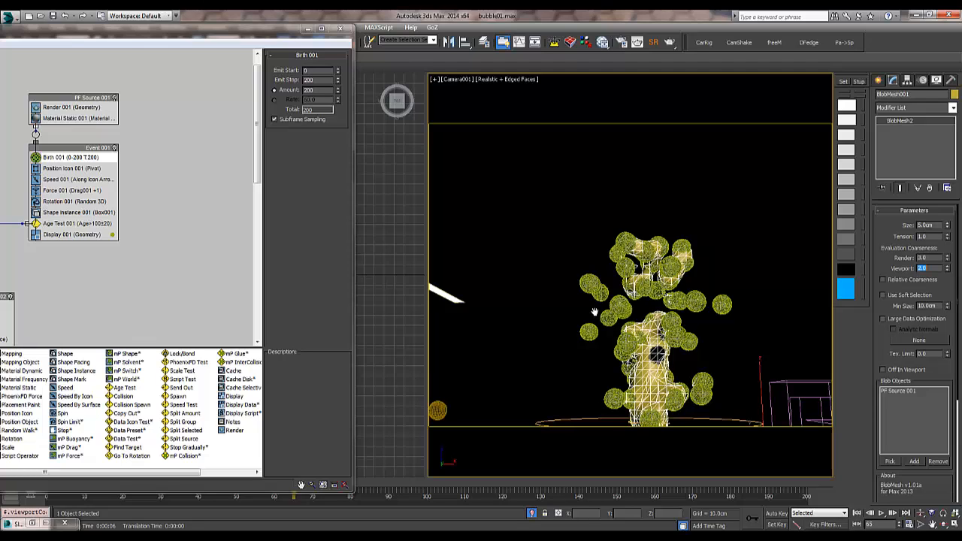
text(1)
key(Return)
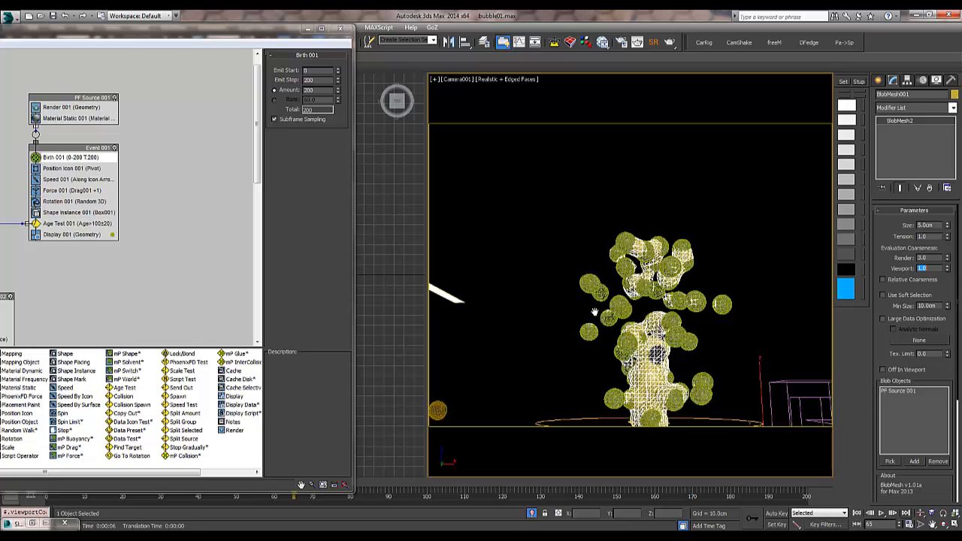
key(slash)
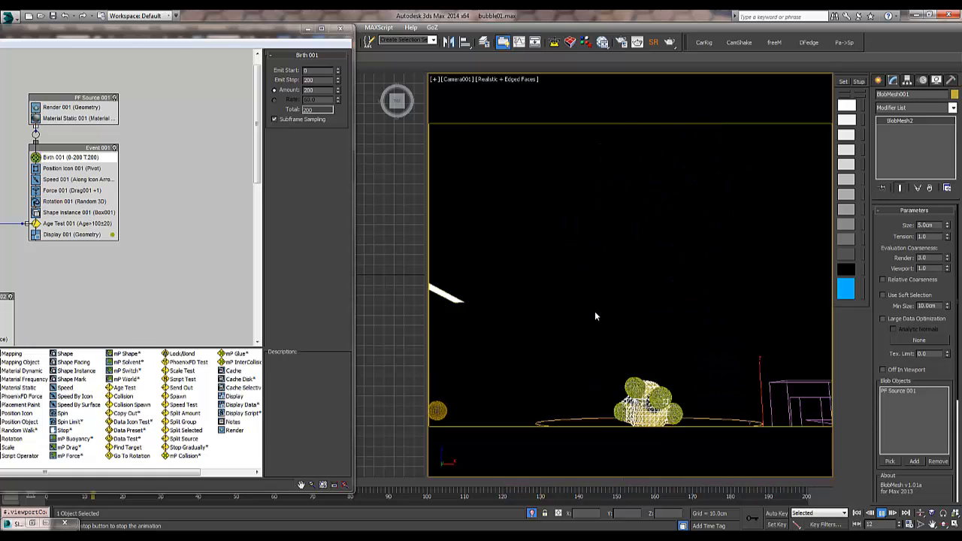
key(slash)
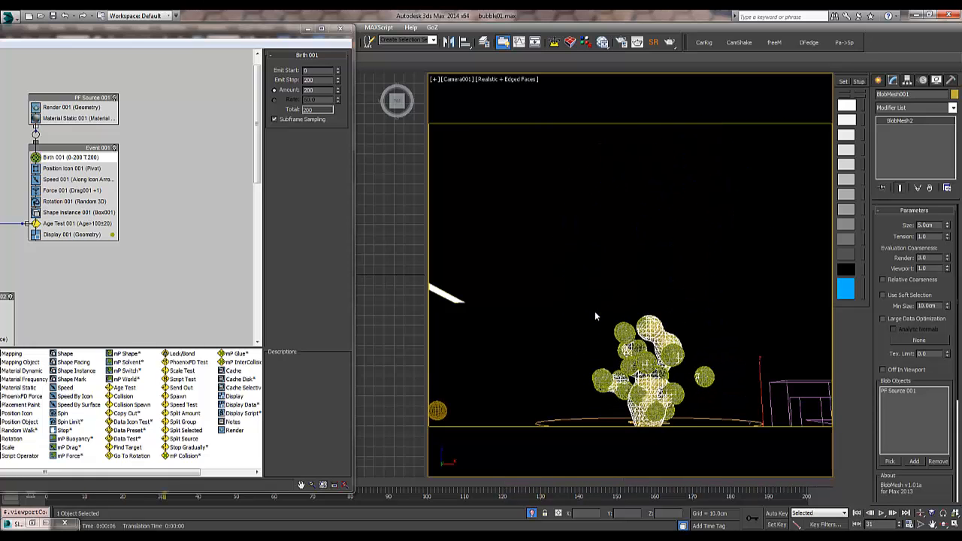
Set the BlobMesh2 tension to 0.5 and play the animation to check the blobs.
key(Tab)
text(.5)
key(Return)
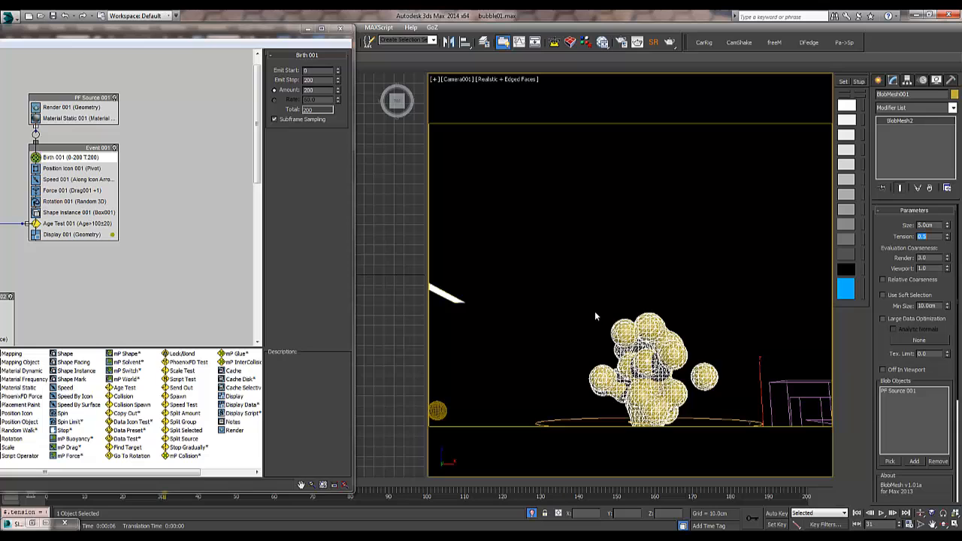
key(/)
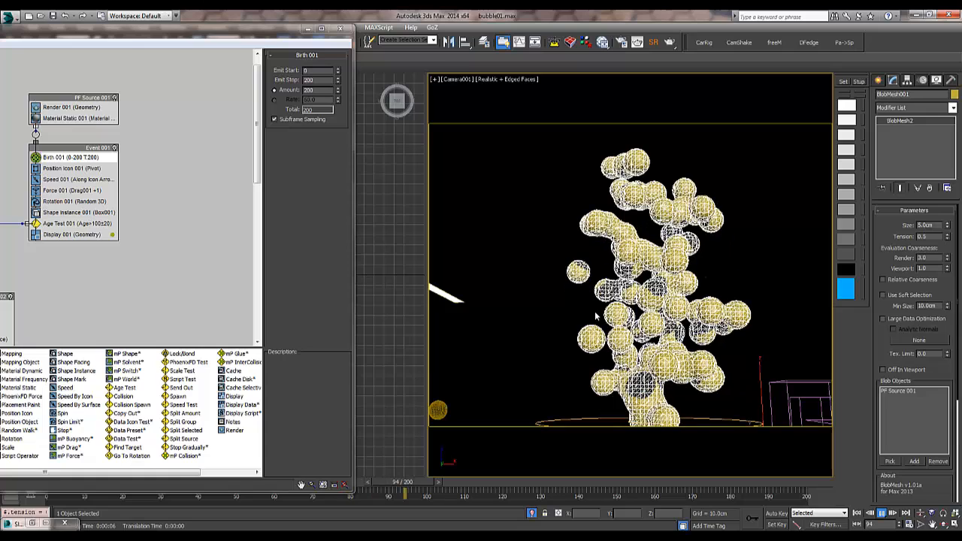
key(Escape)
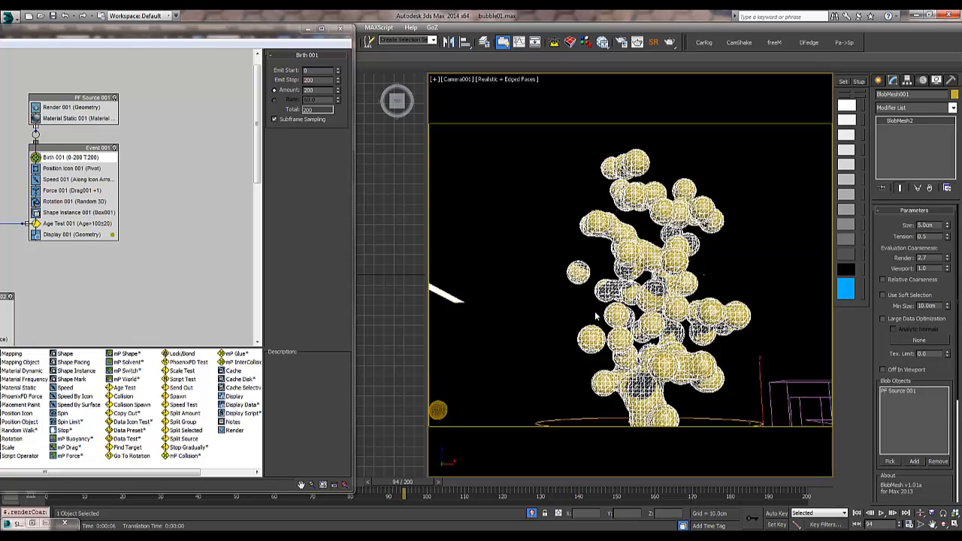
Set the BlobMesh2 render evaluation coarseness to 1 and its size to 2 cm.
double_click(923, 258)
text(1)
key(Return)
double_click(925, 225)
text(2)
key(Return)
Set the BlobMesh2 tension to 0.9 after trying 0.2 and 0.8, and replay the animation from the first frame.
key(Tab)
text(.2)
key(Return)
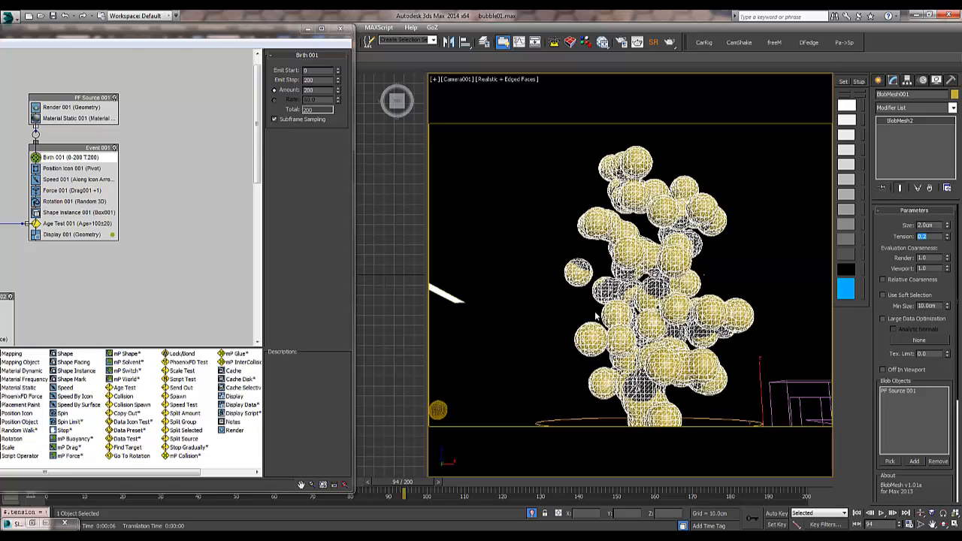
text(.1)
key(Return)
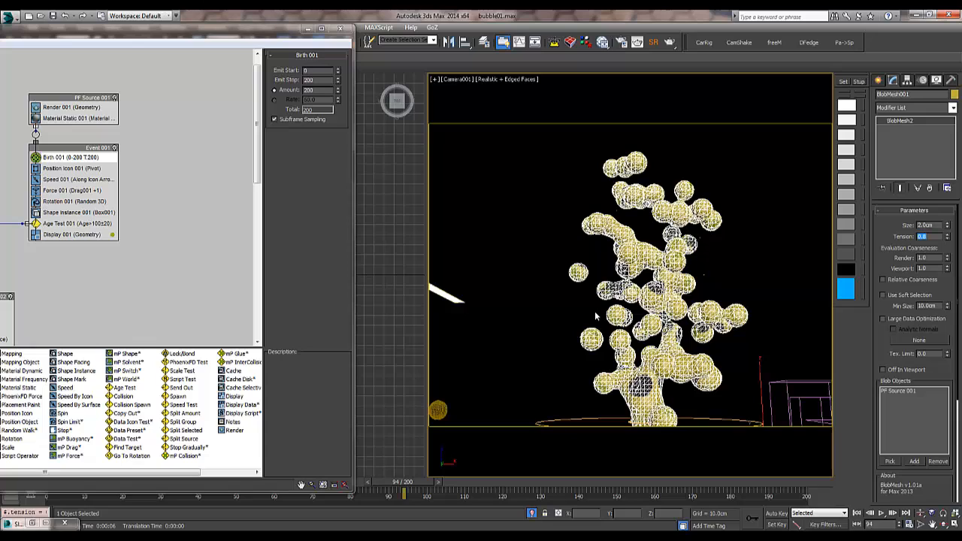
text(.9)
key(Return)
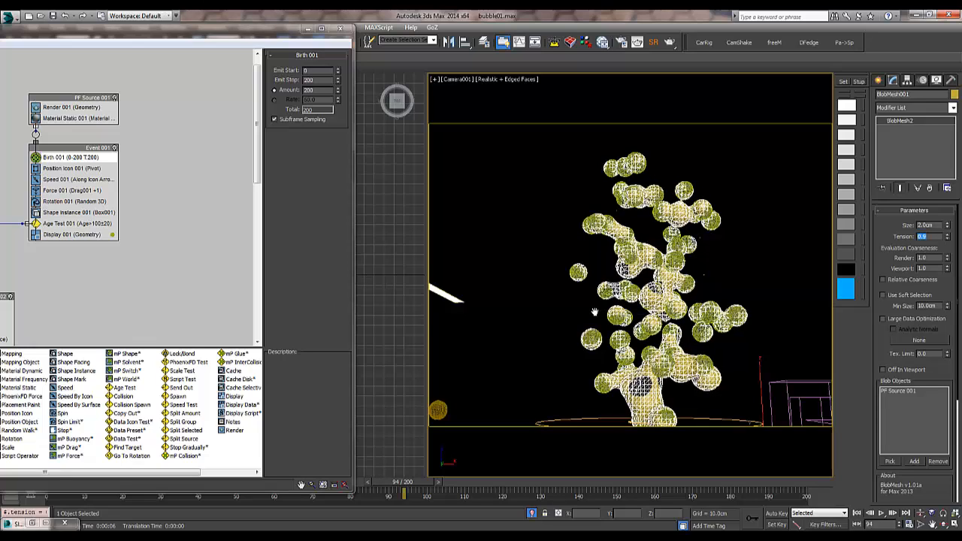
click(856, 513)
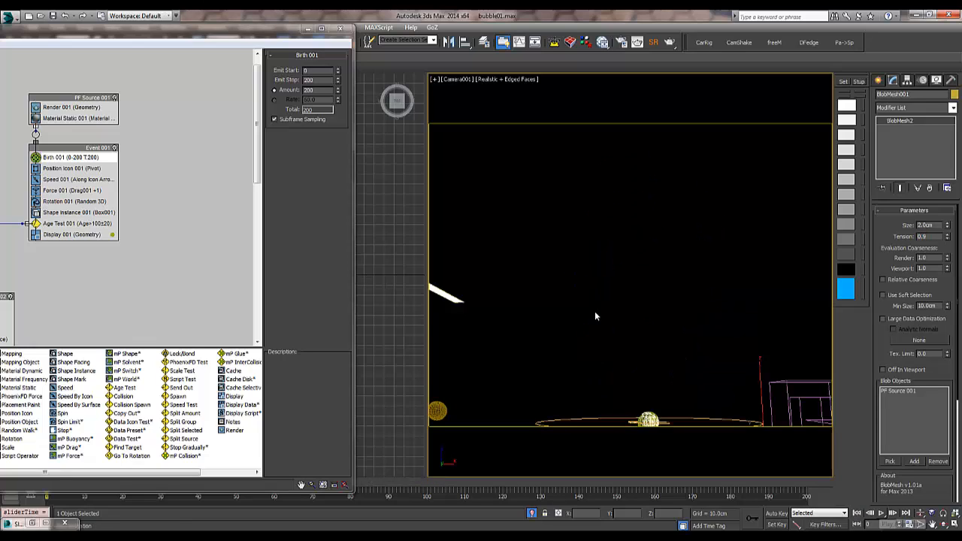
click(881, 513)
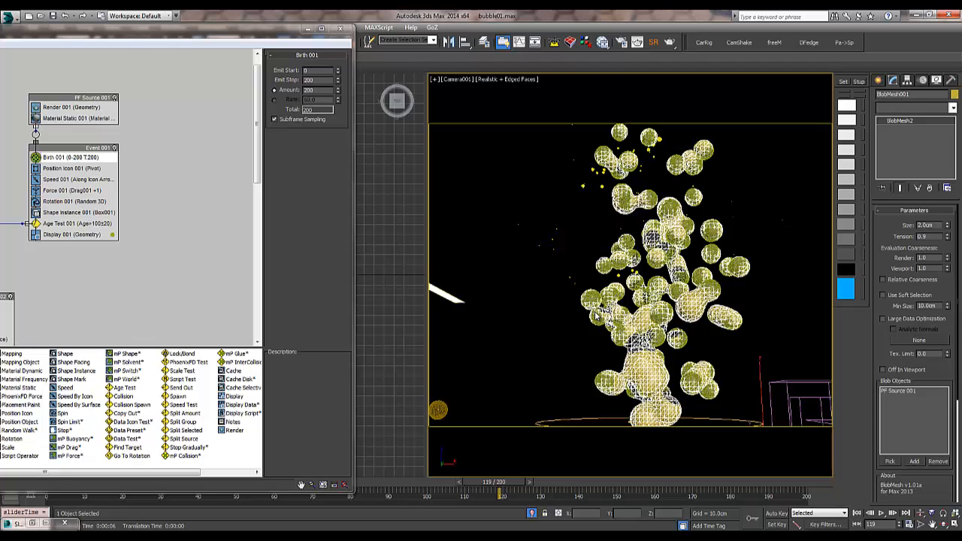
Try recording the BlobMesh2 animation with a Point Cache modifier to a new cache file named BlobMesh001, and remove the modifier.
click(952, 108)
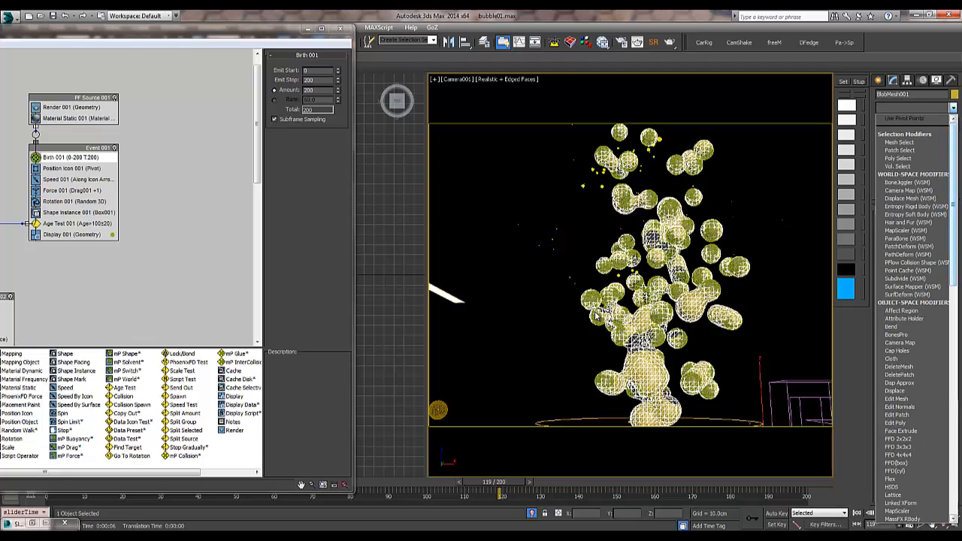
scroll(596, 315, down, 7)
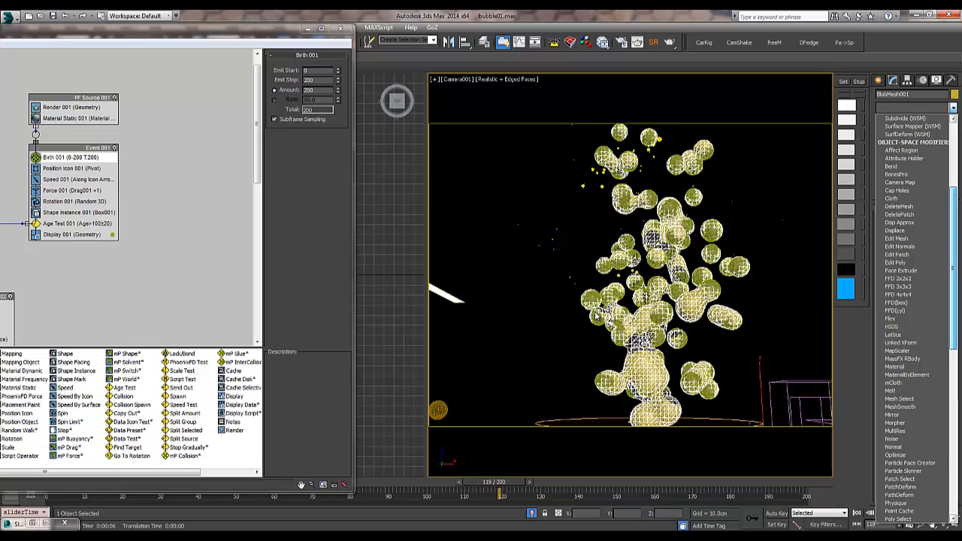
scroll(596, 315, down, 1)
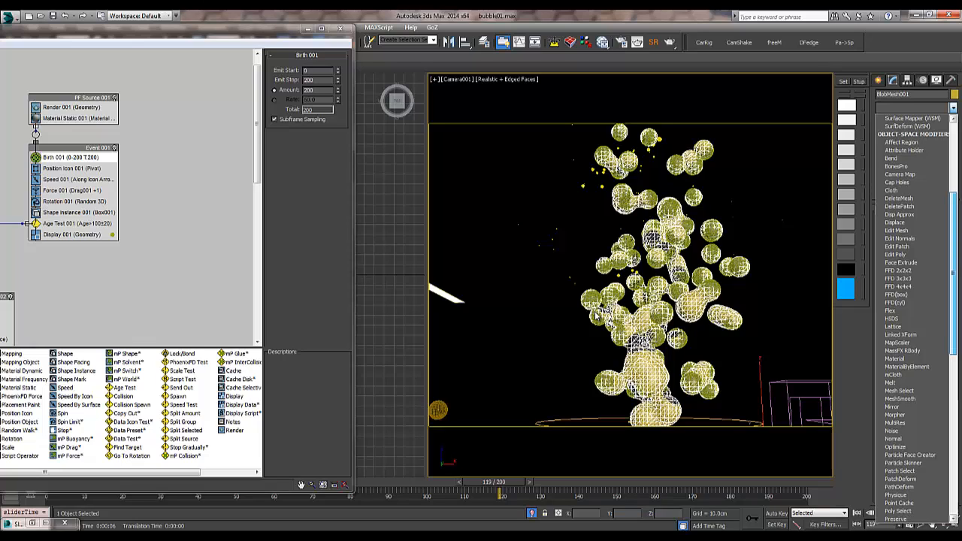
scroll(595, 315, down, 5)
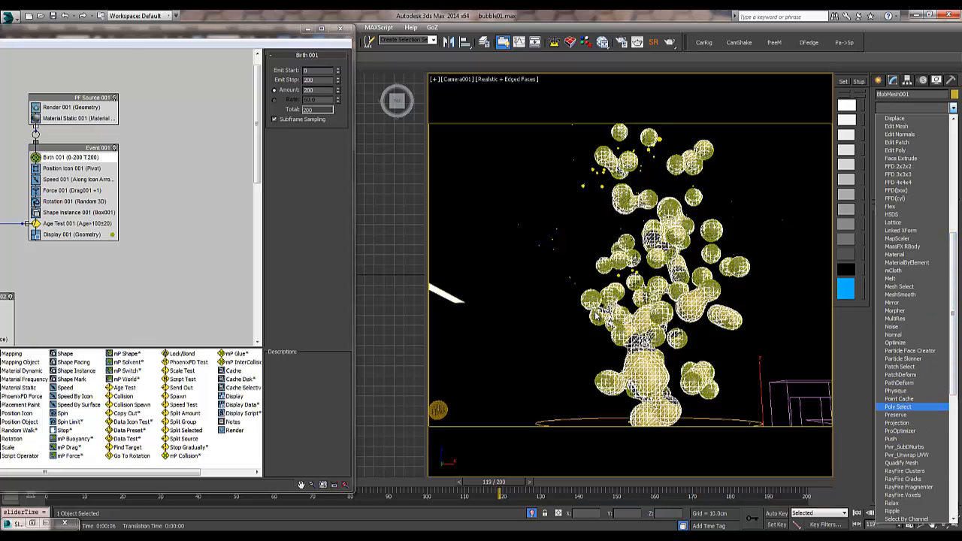
scroll(596, 316, up, 1)
key(Return)
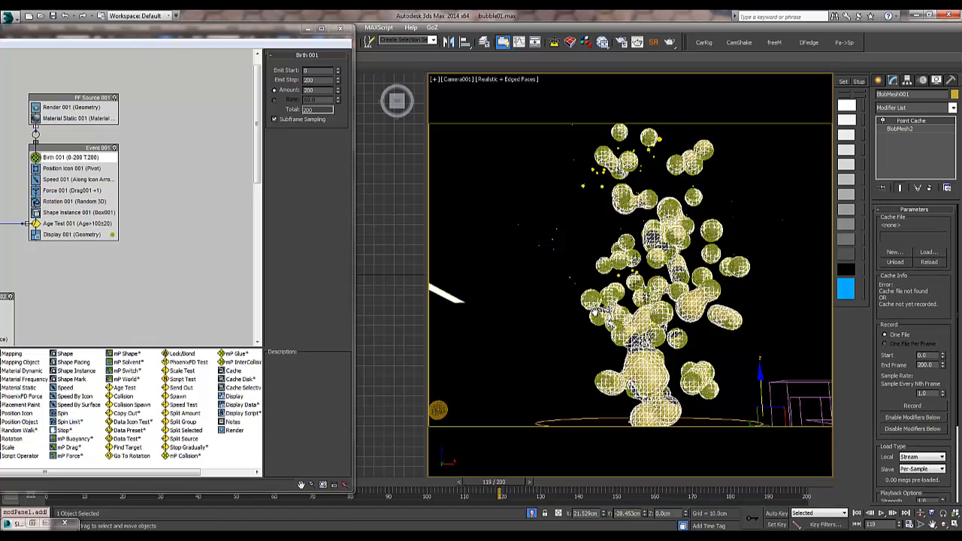
click(894, 252)
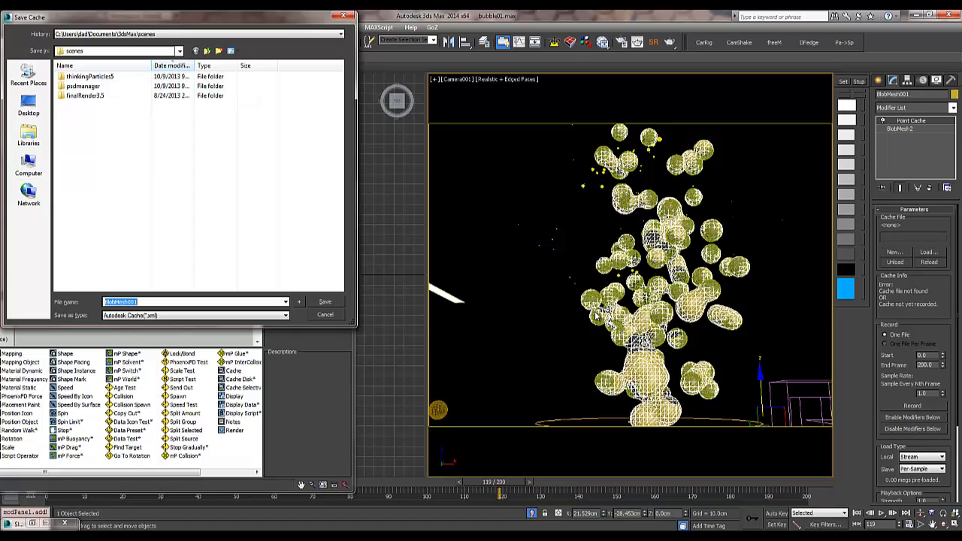
key(Return)
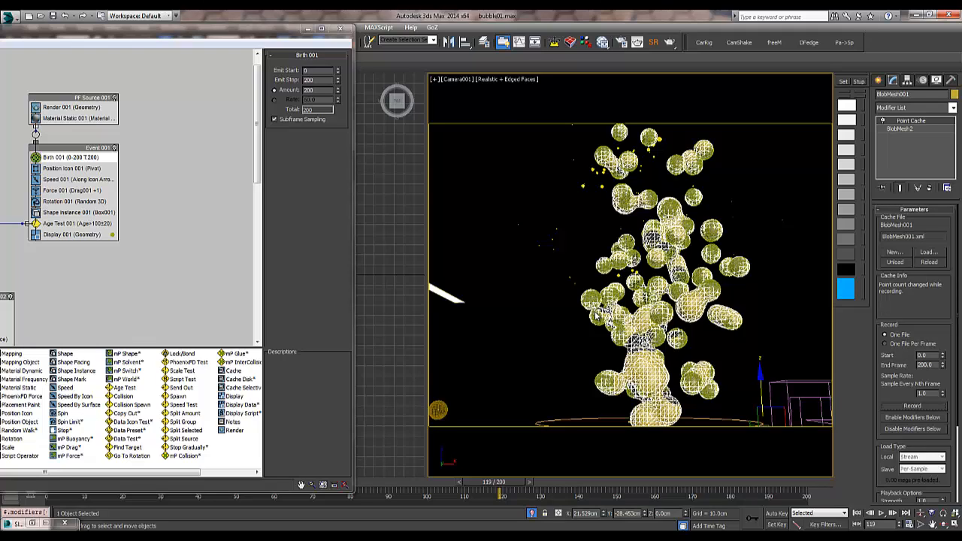
click(928, 187)
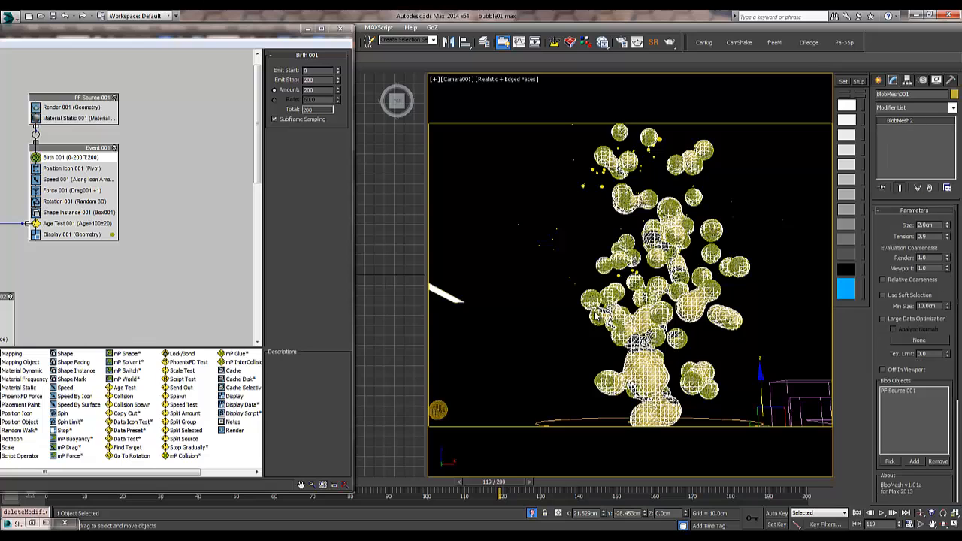
Turn off Renderable in the object properties of PF Source 001.
middle_drag(83, 96, 83, 106)
right_click(83, 106)
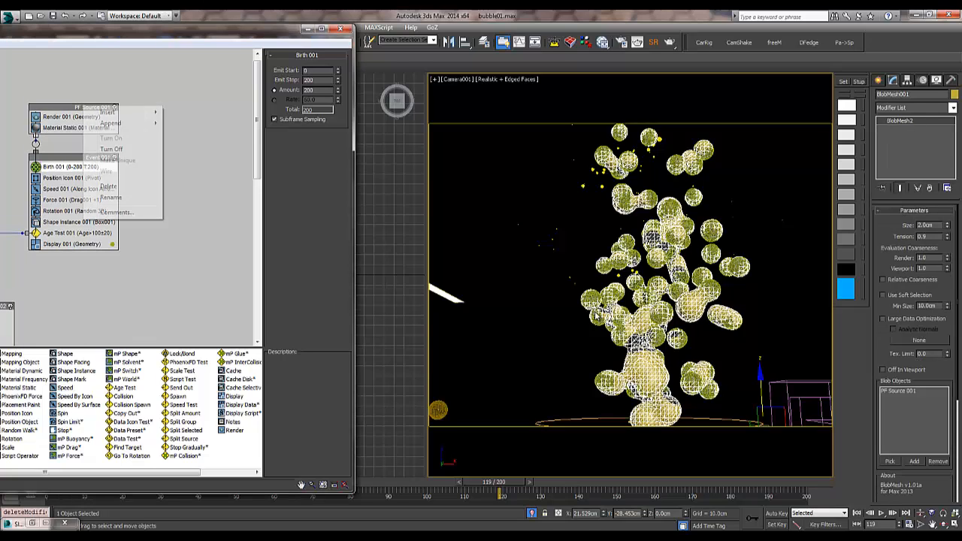
click(81, 106)
right_click(79, 107)
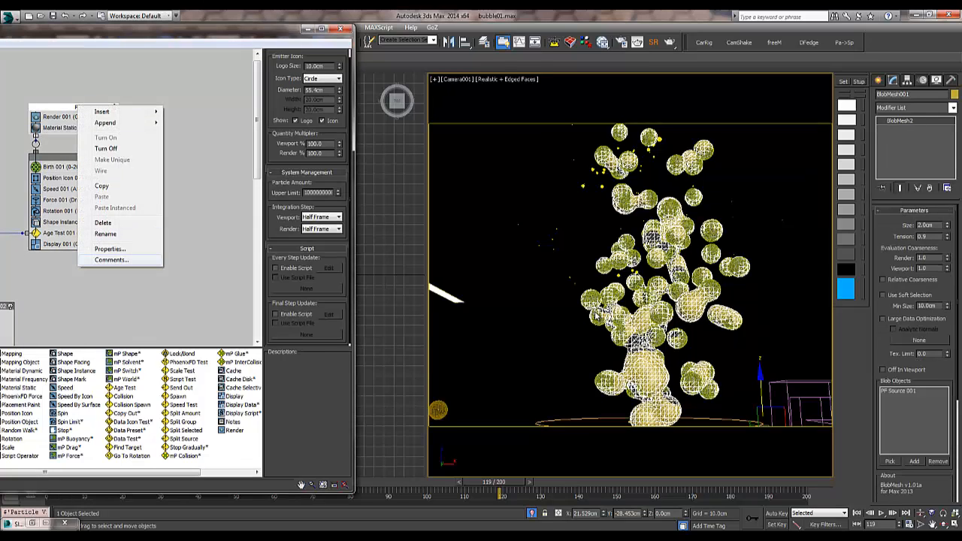
click(110, 248)
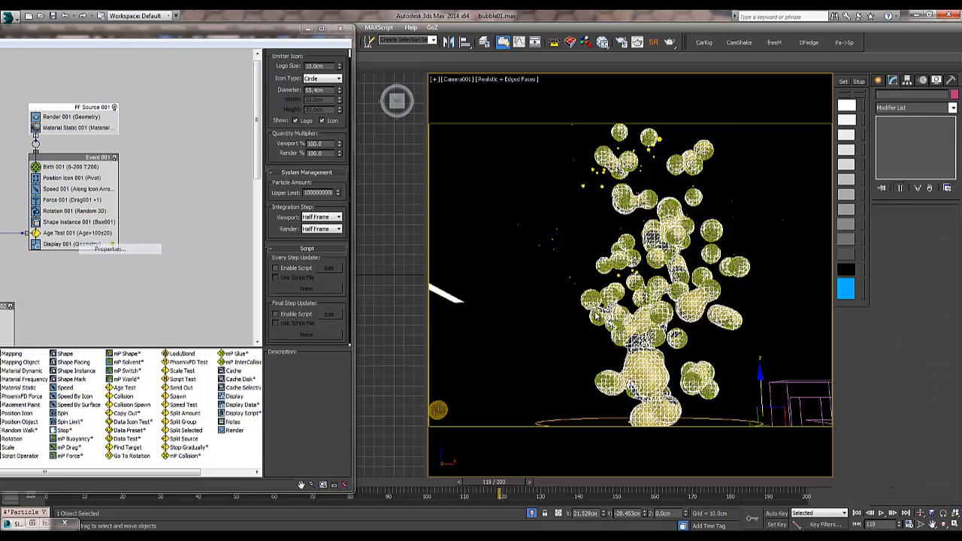
key(r)
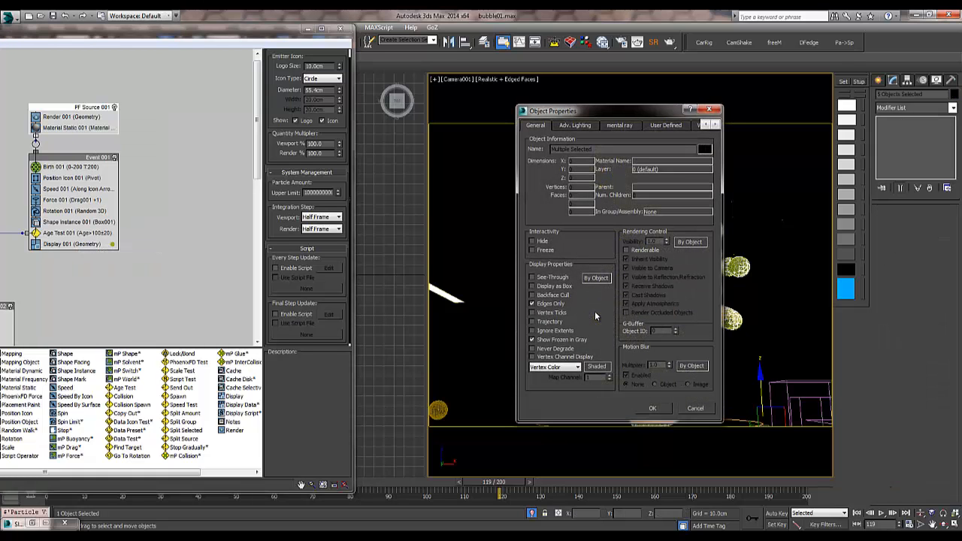
click(652, 408)
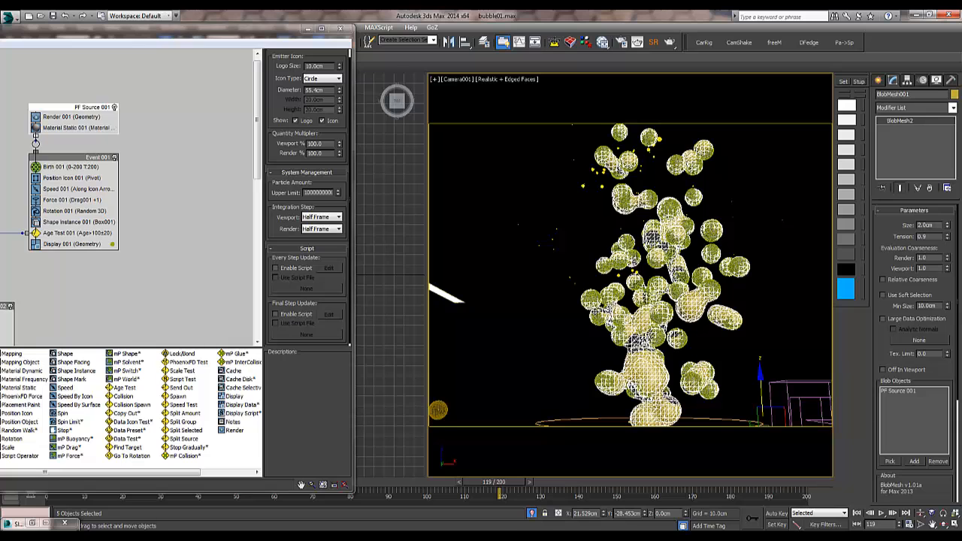
Assign the Arch & Design bubble material, Material #6, to the BlobMesh2 object.
key(m)
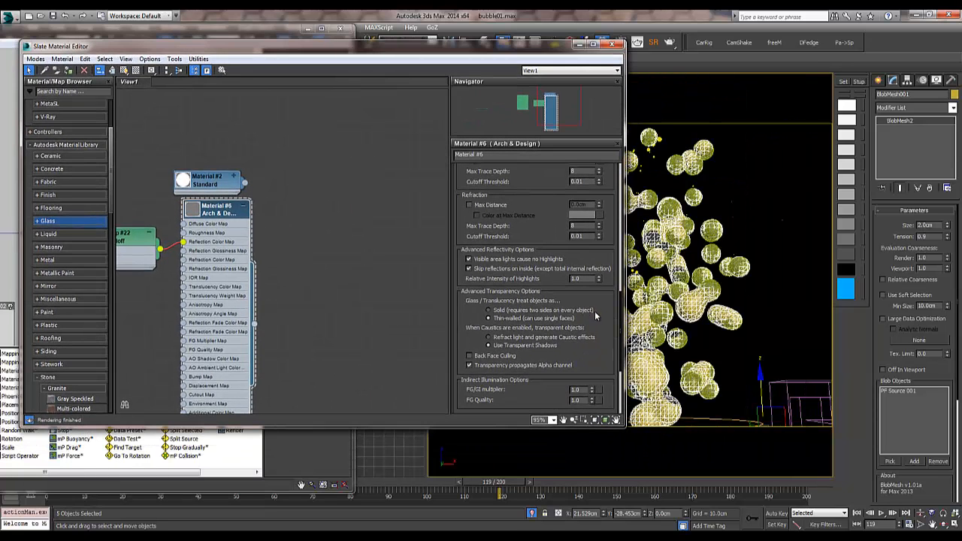
drag(254, 323, 596, 315)
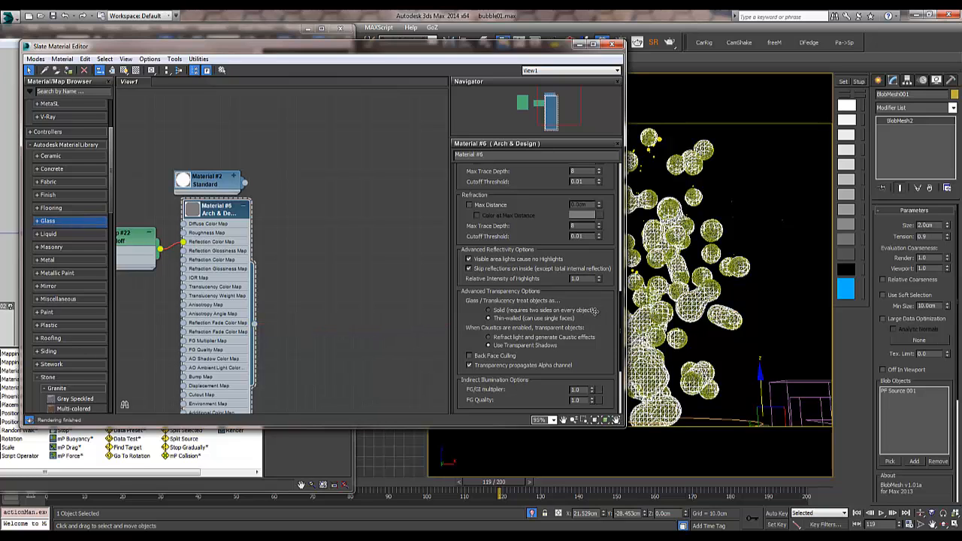
Test-render frame 119 of the camera view, continuing past the missing map coordinates warning with its display disabled, and close the render.
click(578, 45)
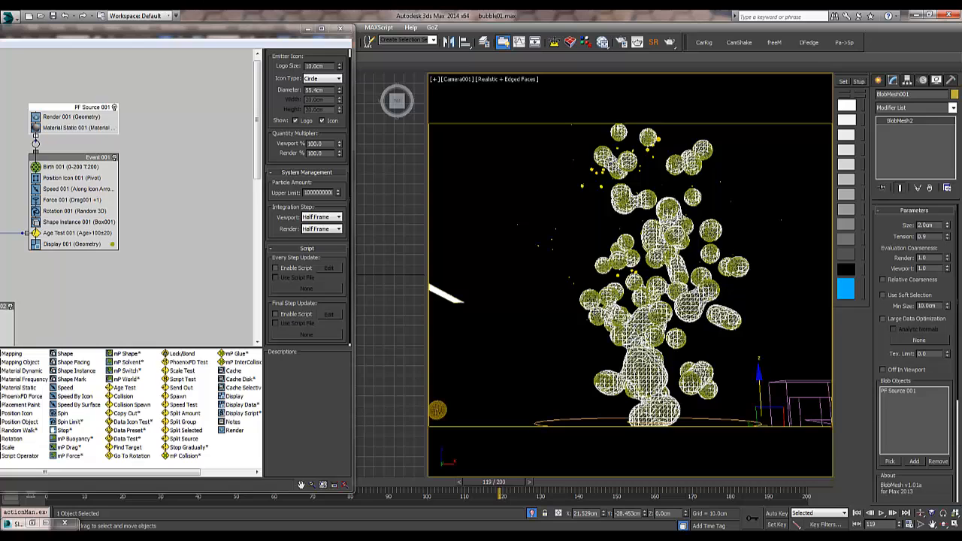
key(shift+q)
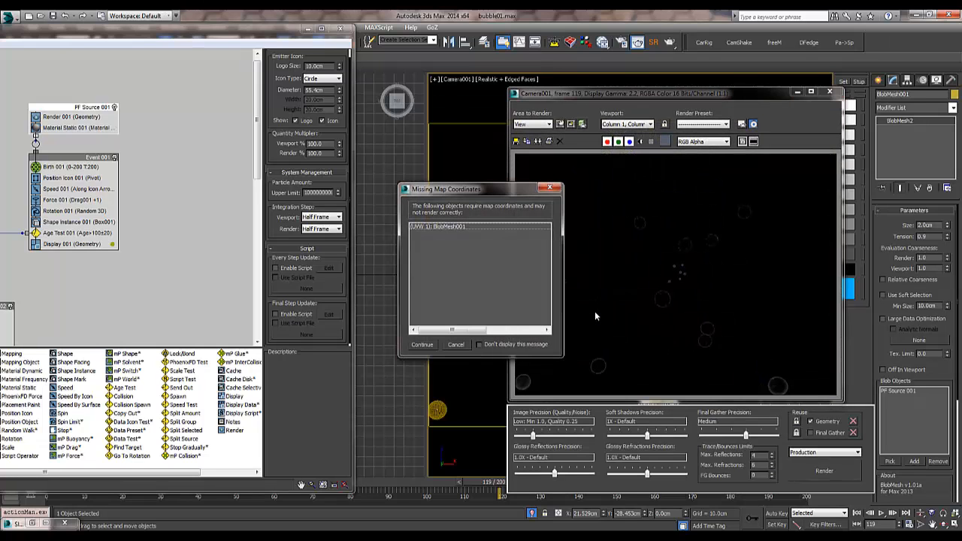
click(479, 344)
click(422, 345)
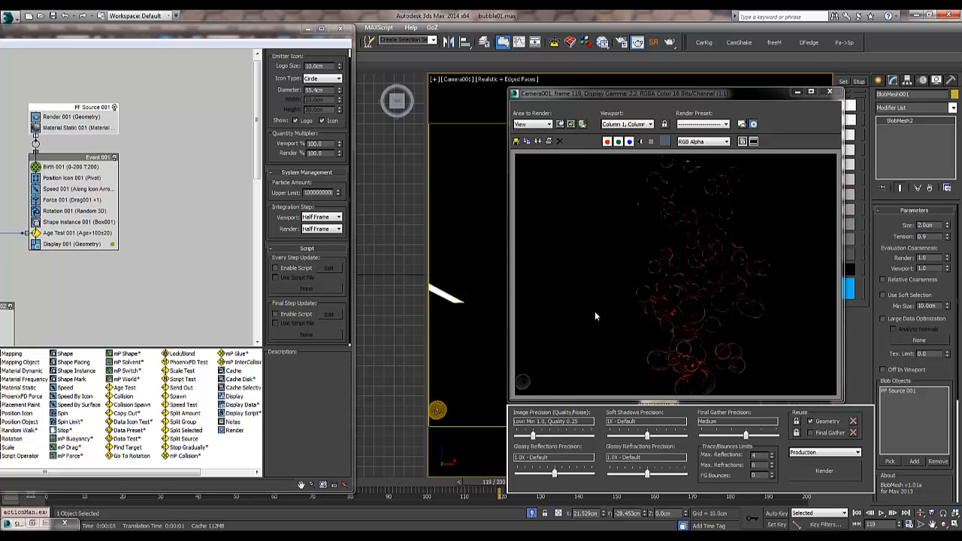
click(829, 91)
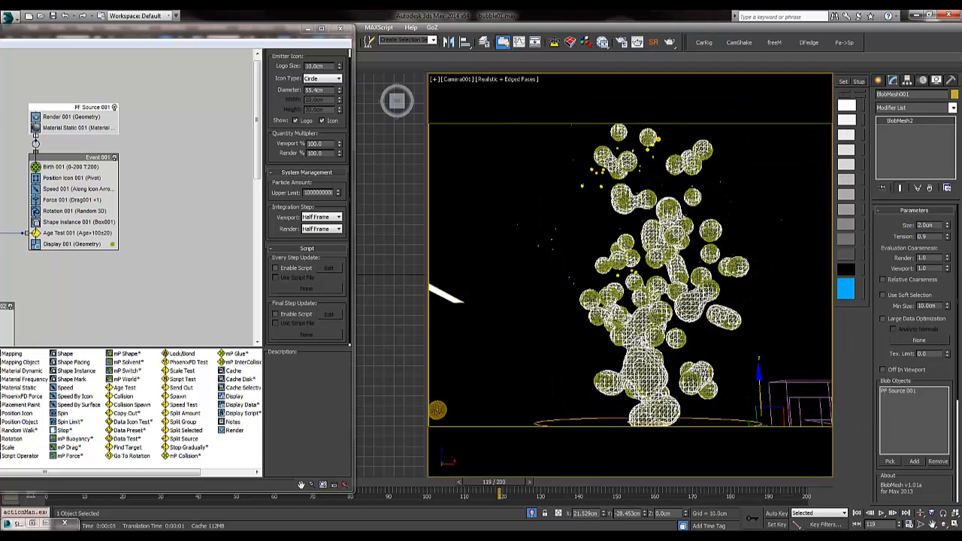
Add a UVW Map modifier with Spherical mapping to the BlobMesh2 object.
click(953, 108)
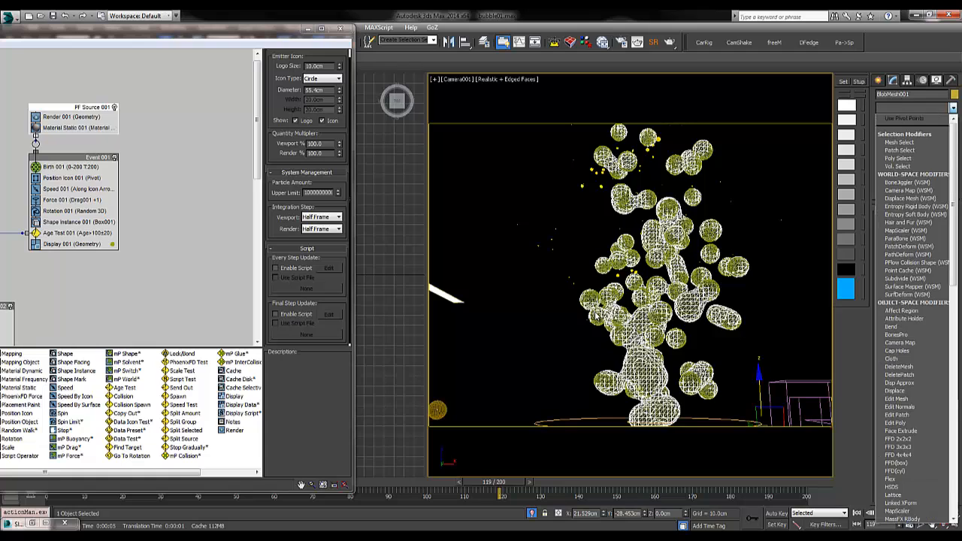
drag(953, 165, 954, 399)
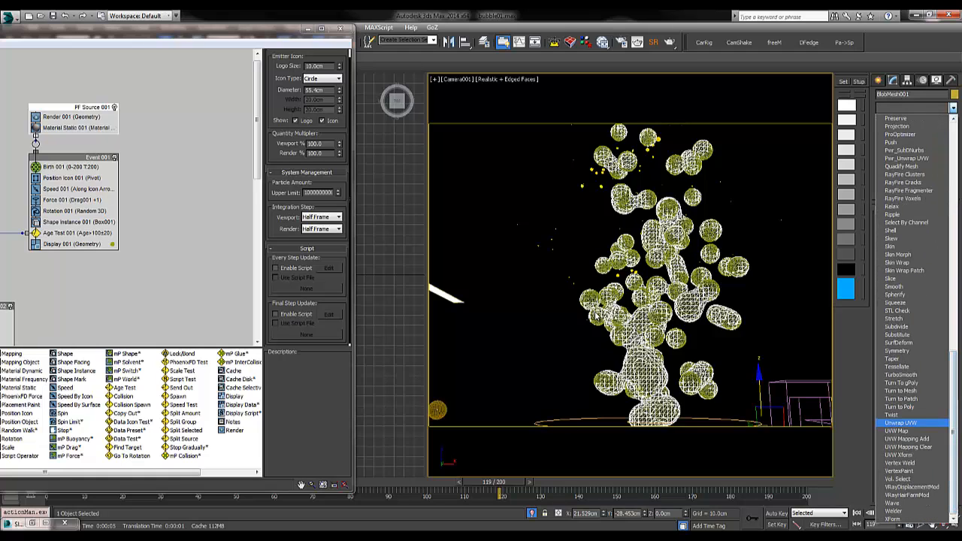
click(902, 431)
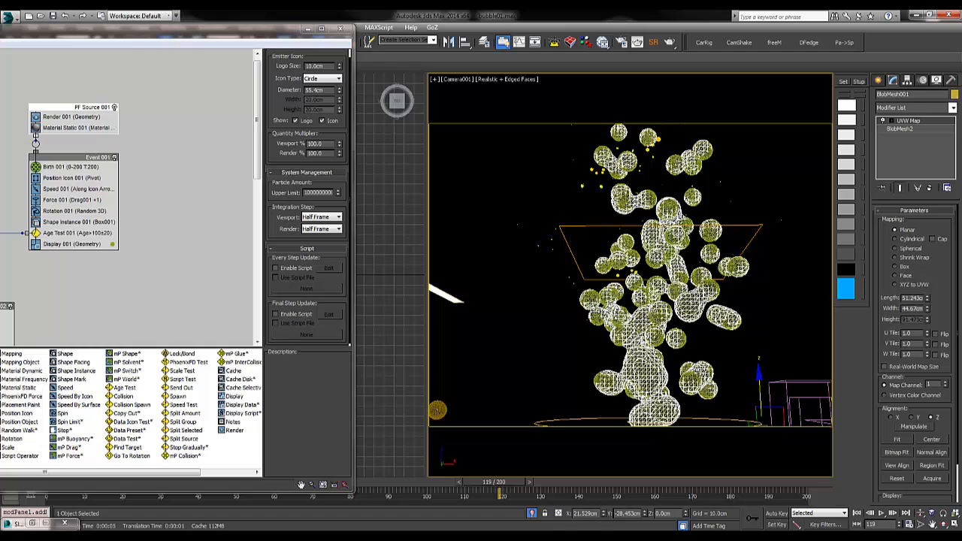
click(895, 248)
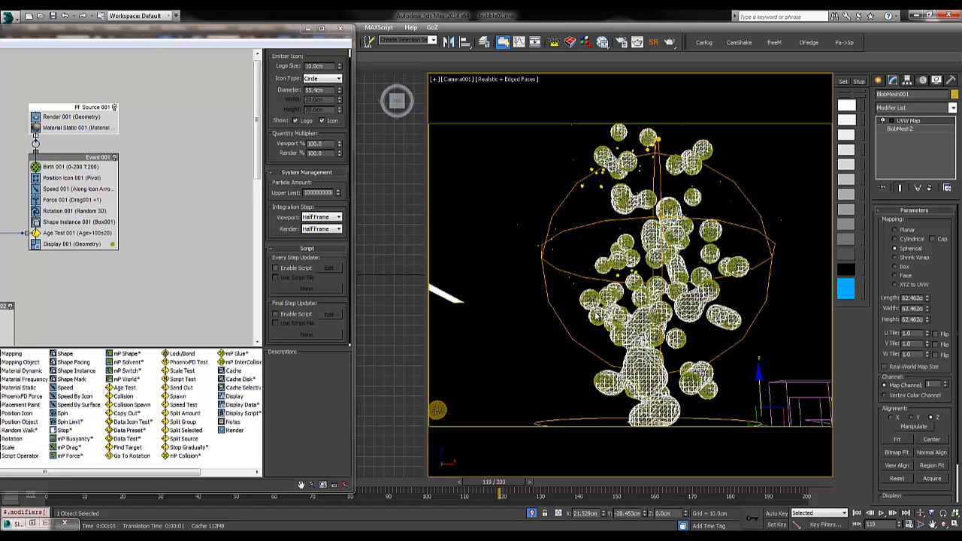
Set the length, width and height of the spherical UVW mapping to 100 cm each.
double_click(911, 298)
text(100)
key(Tab)
text(100)
key(Tab)
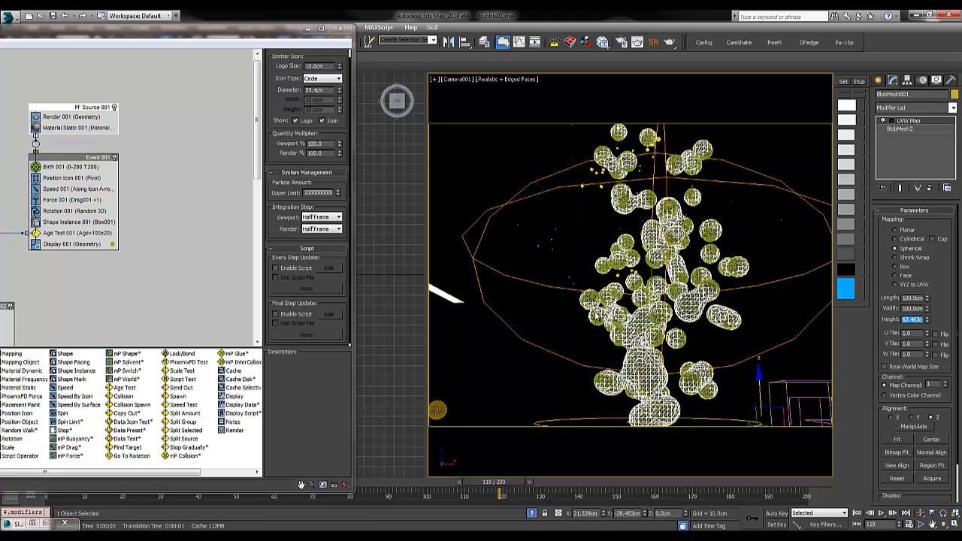
text(100)
key(Tab)
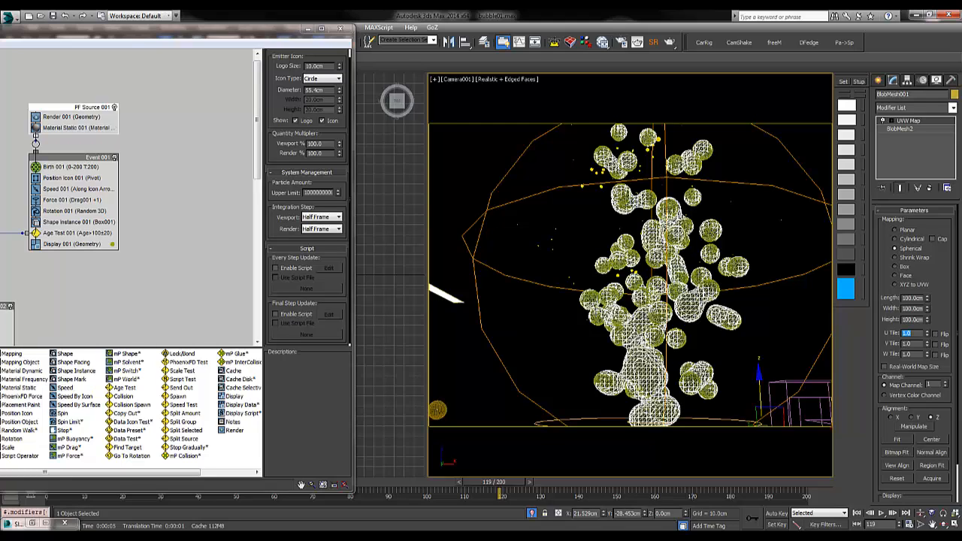
Set the U, V and W tiling of the UVW Map to 5 and check it with a test render.
text(5)
key(Return)
key(Tab)
text(5)
key(Return)
key(shift+q)
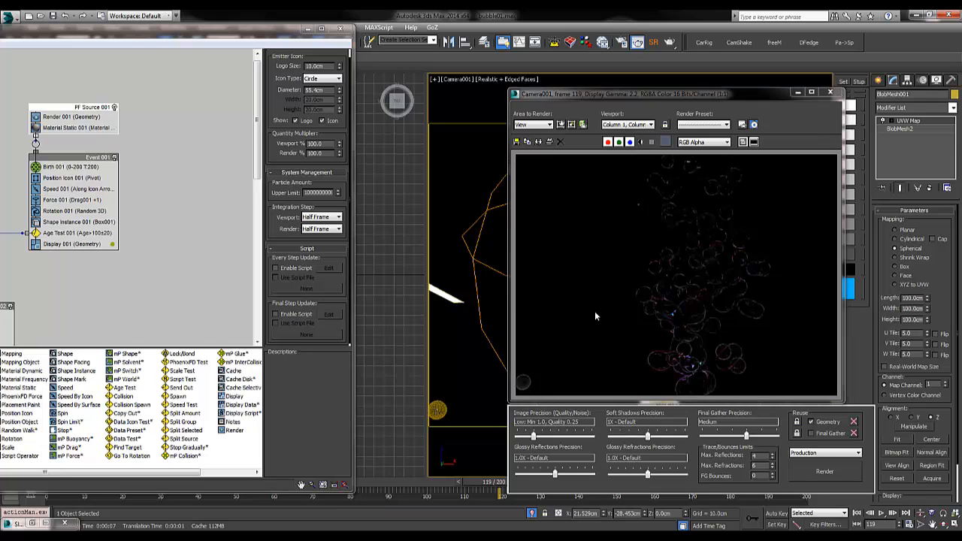
click(830, 92)
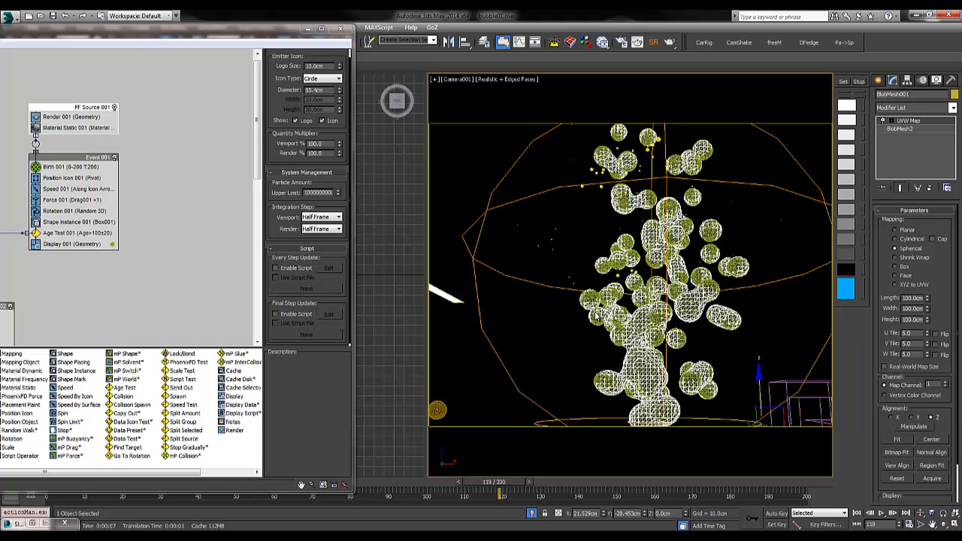
Set the particle amount of the Birth 001 operator to 100.
click(82, 166)
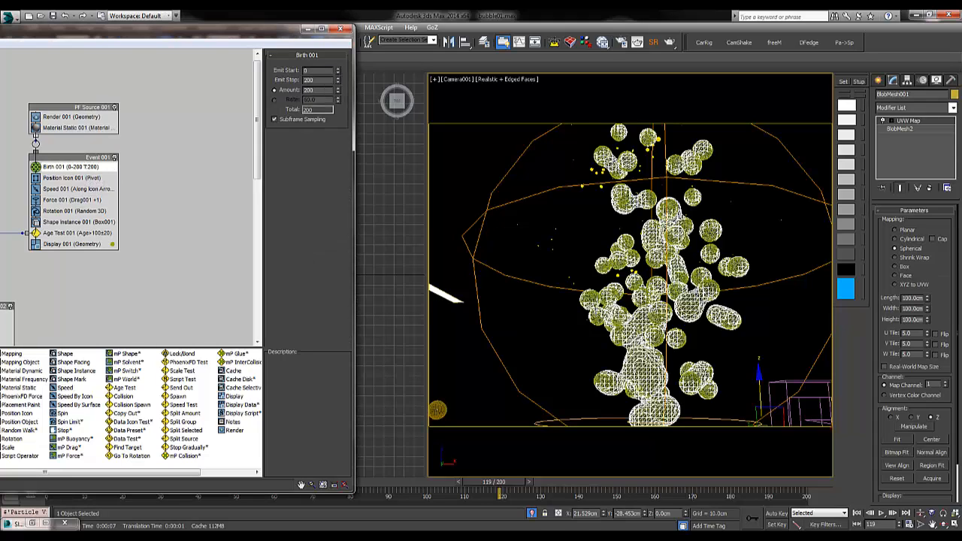
double_click(311, 90)
text(100)
key(Return)
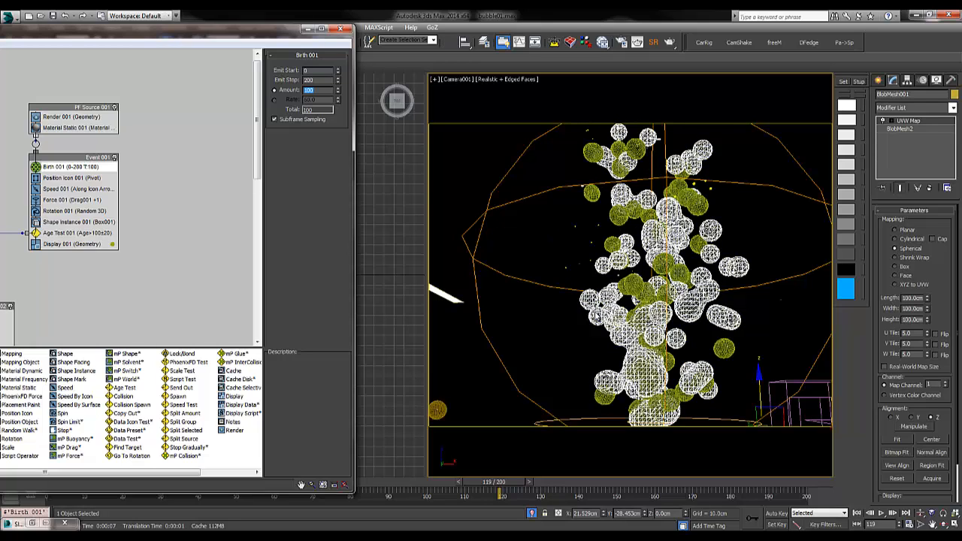
Replay the bubble animation from the first frame, stop at frame 103, and test-render that frame.
click(594, 311)
key(Home)
key(comma)
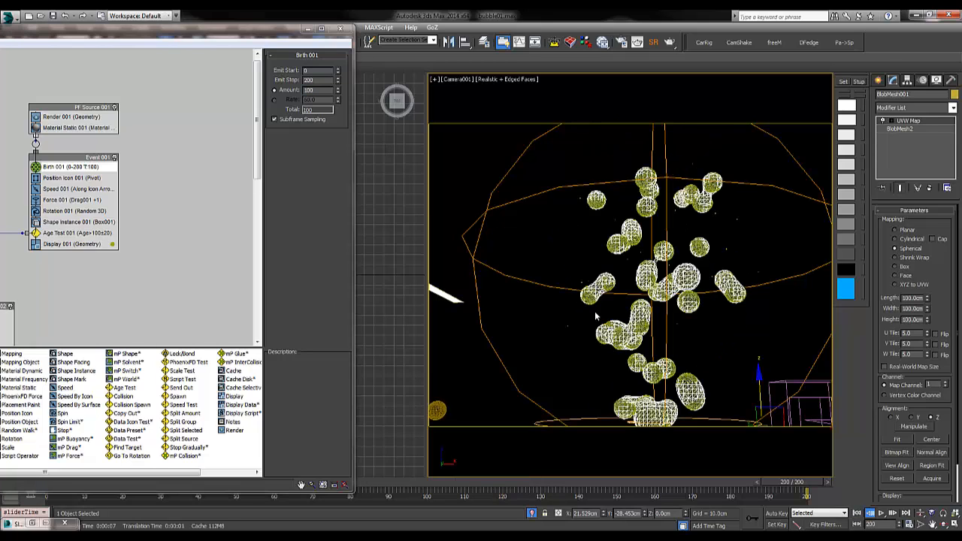
key(Home)
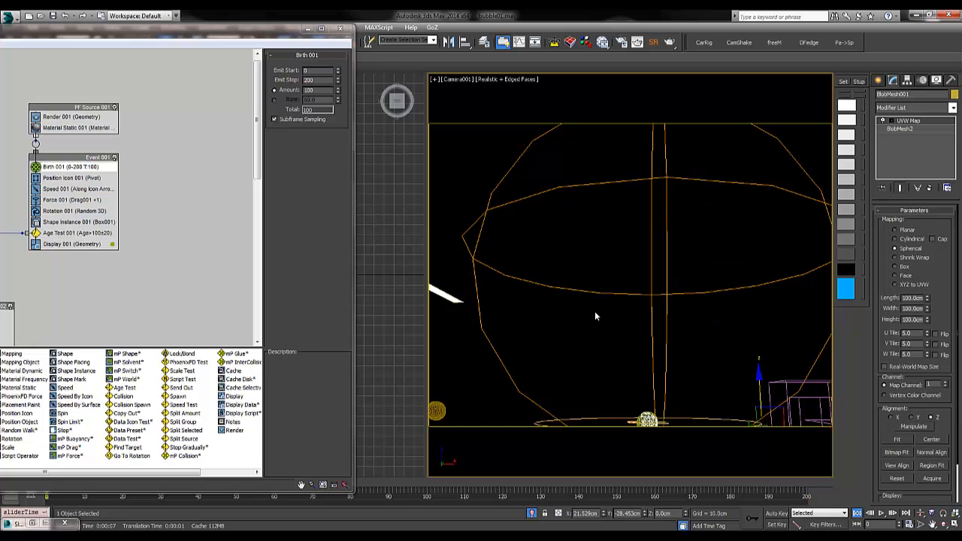
key(slash)
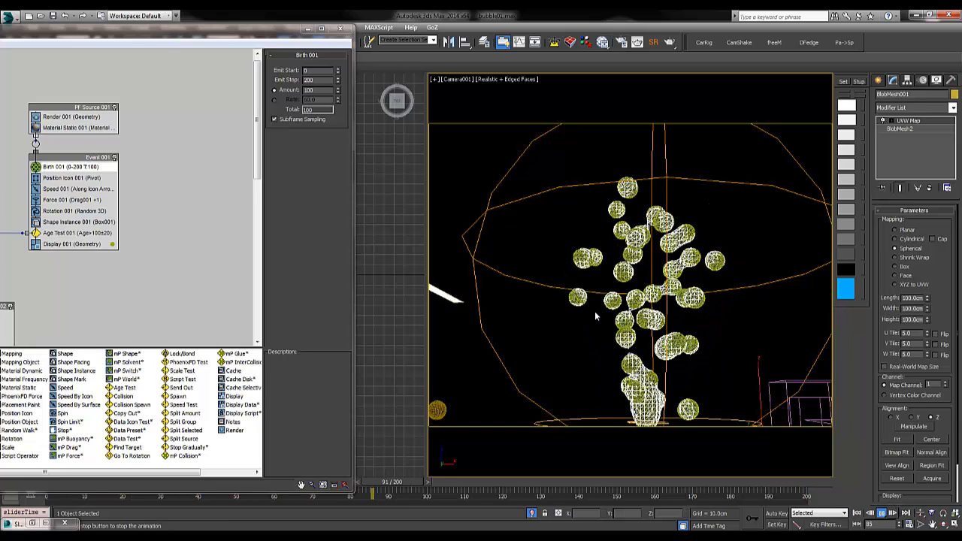
key(slash)
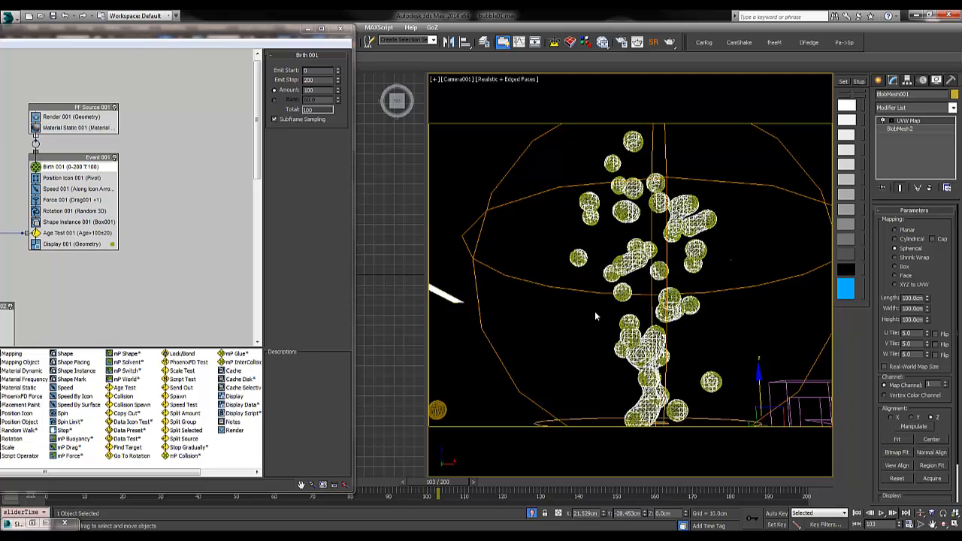
key(shift+q)
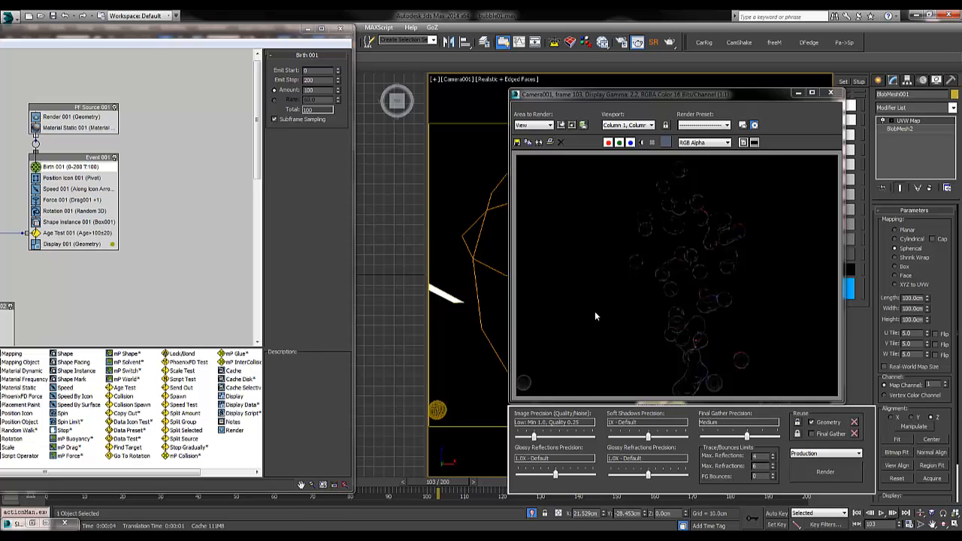
click(798, 93)
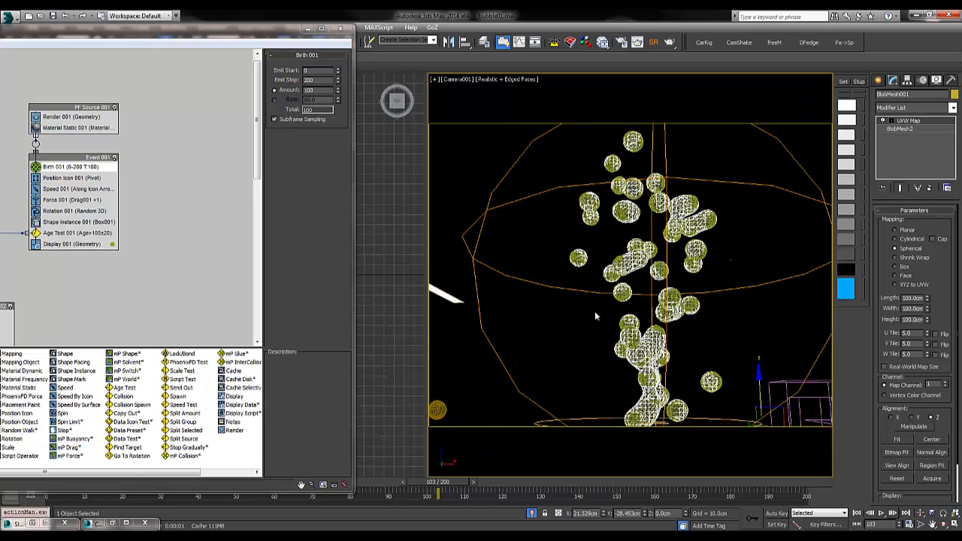
Reframe the camera view sideways, play on to frame 115, and test-render the bubbles there.
mouse_move(595, 311)
middle_down()
mouse_move(565, 326)
mouse_move(560, 310)
middle_up()
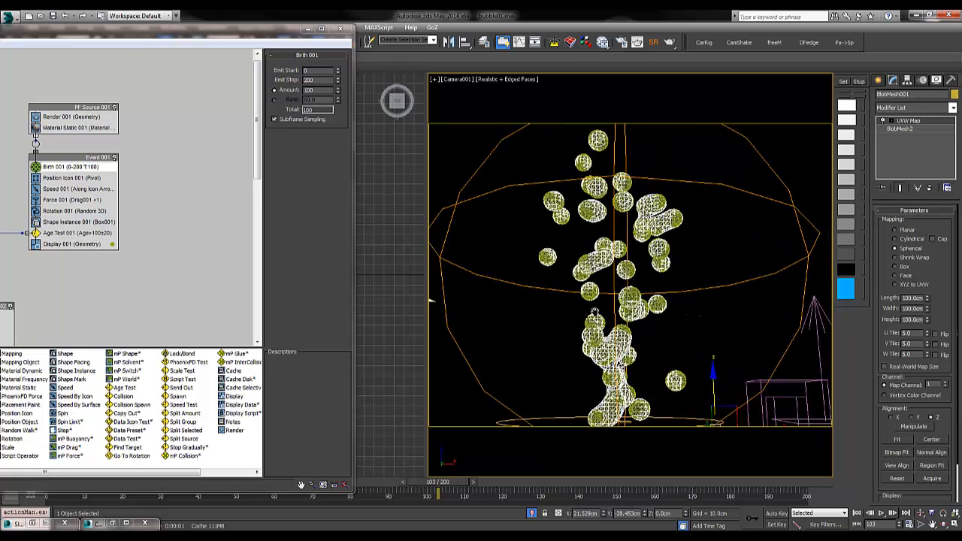
click(881, 512)
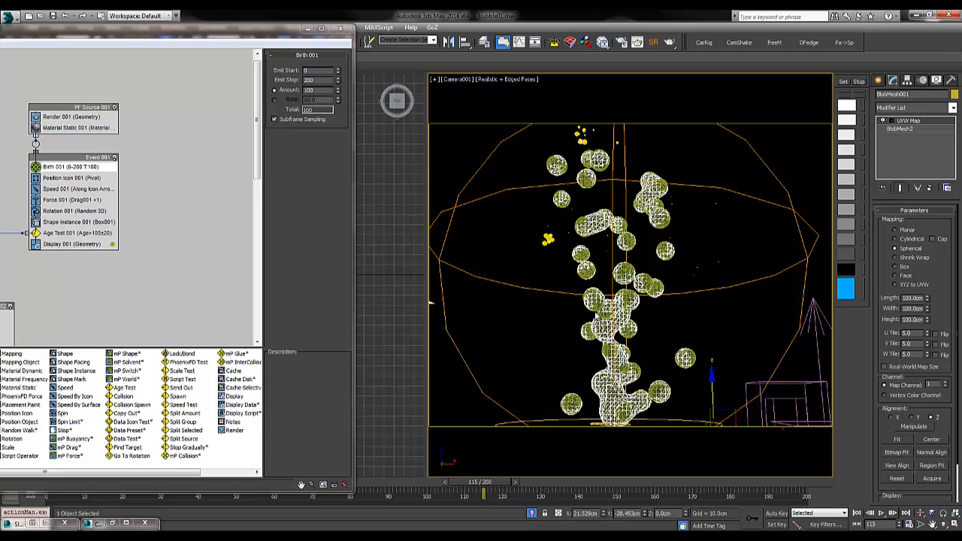
key(shift+q)
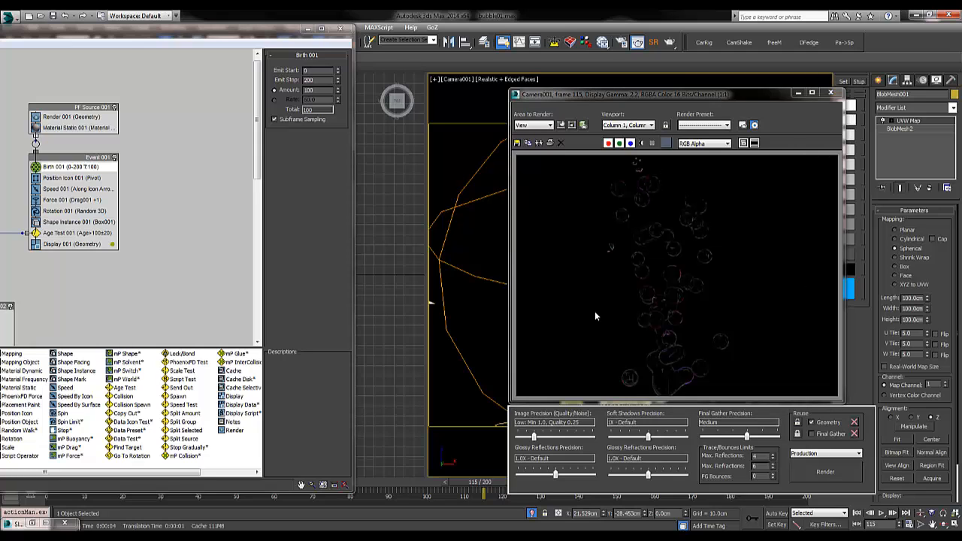
drag(623, 94, 406, 67)
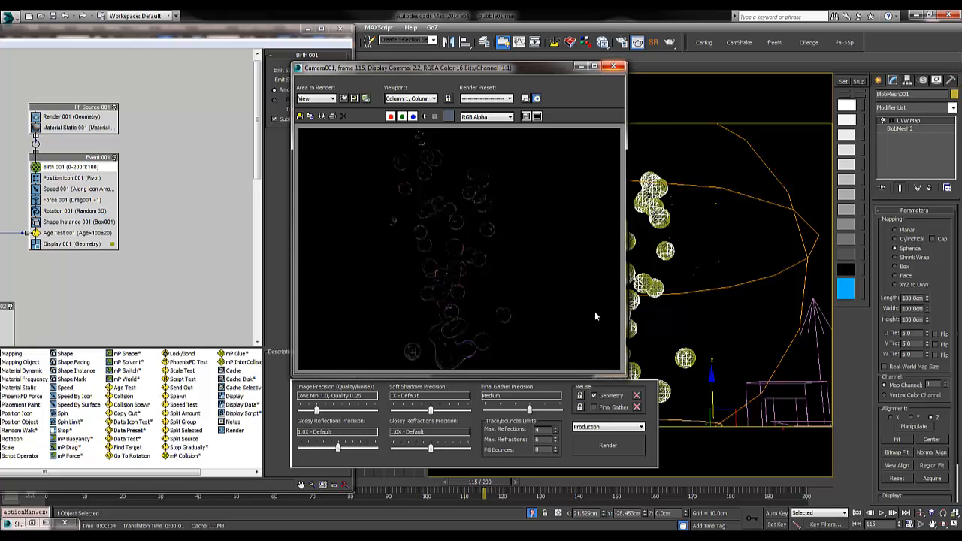
click(613, 66)
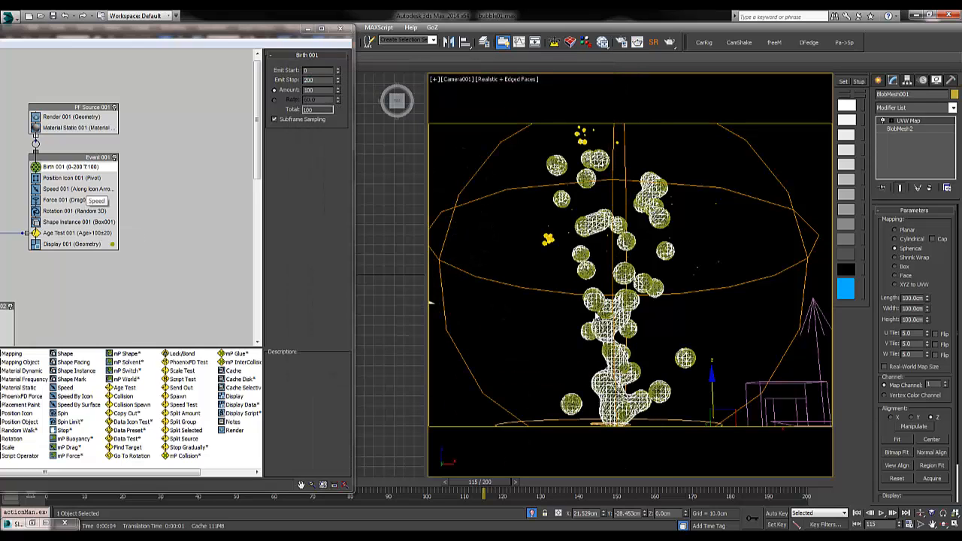
Set the Speed 001 divergence to 125, replay the animation from the first frame, and render the result.
click(81, 190)
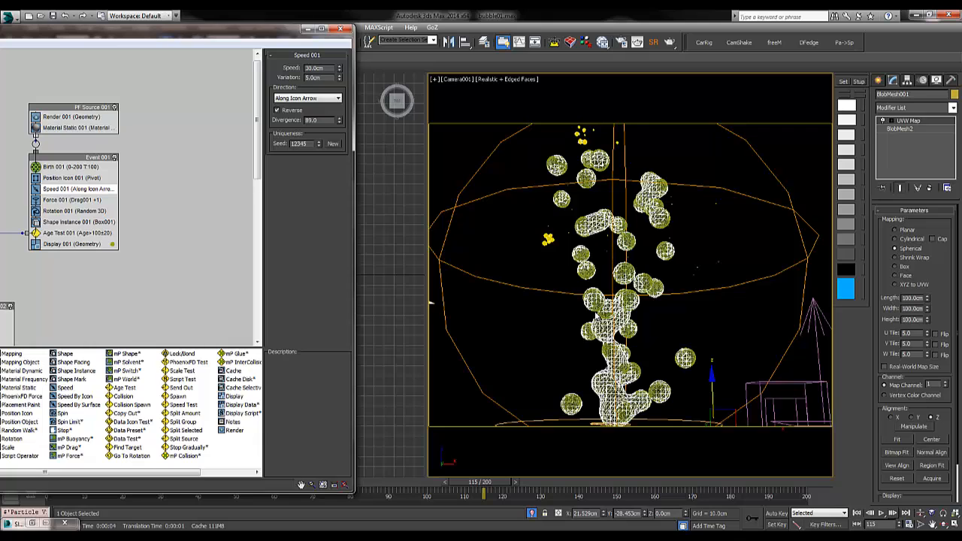
drag(340, 120, 340, 97)
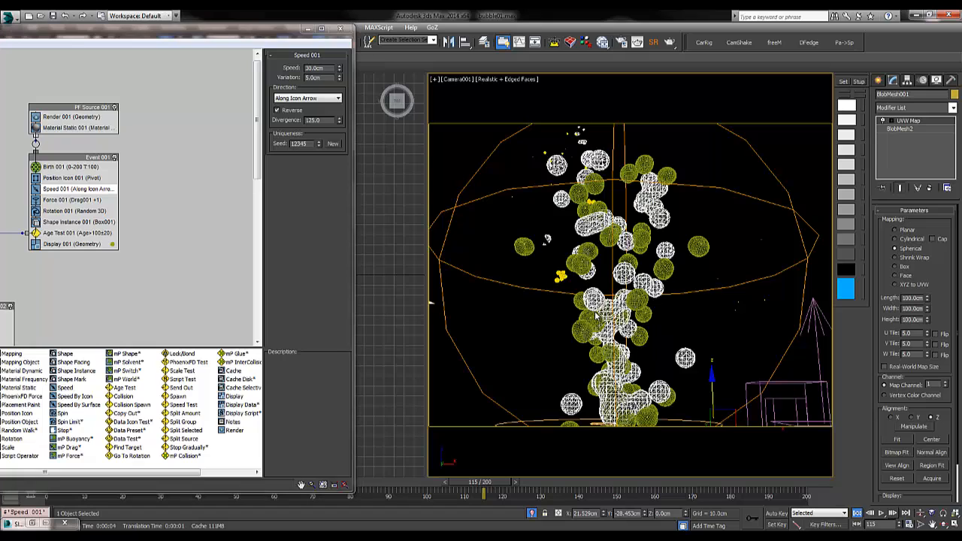
key(Home)
key(slash)
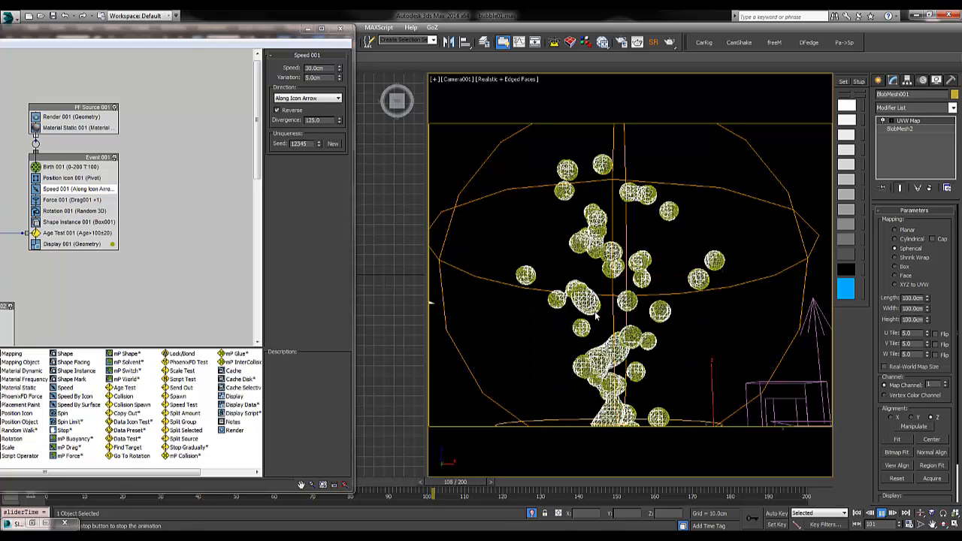
key(slash)
key(shift+q)
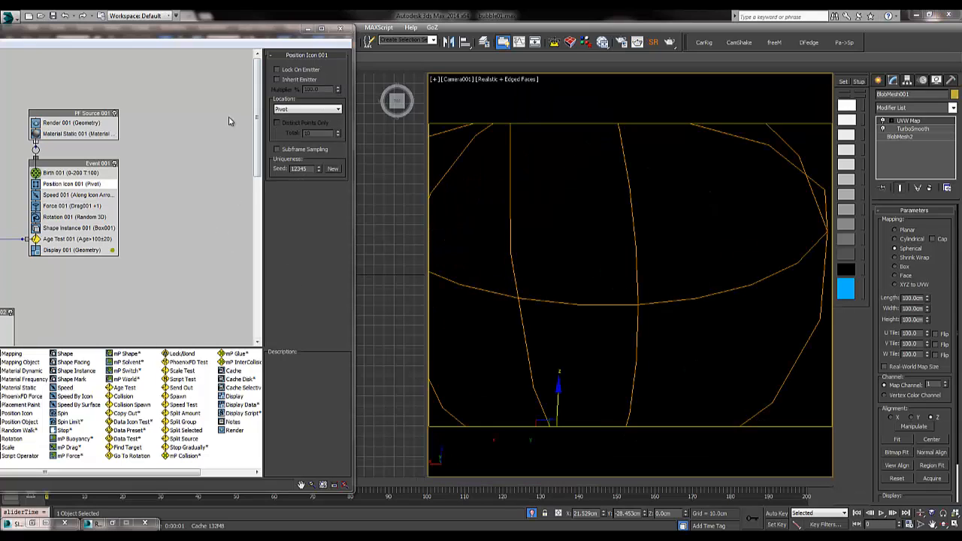
Set the emission location of the Position Icon 001 operator to Volume.
click(87, 183)
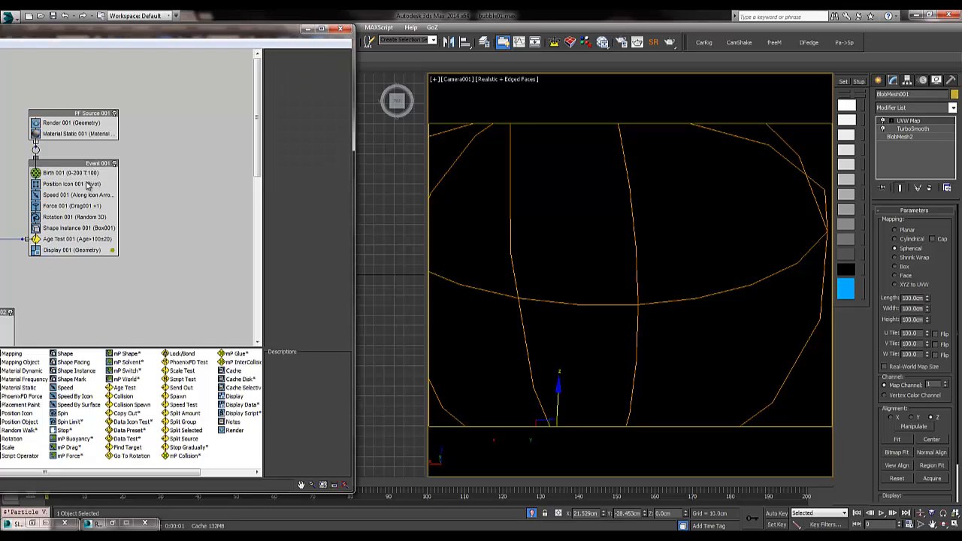
click(87, 184)
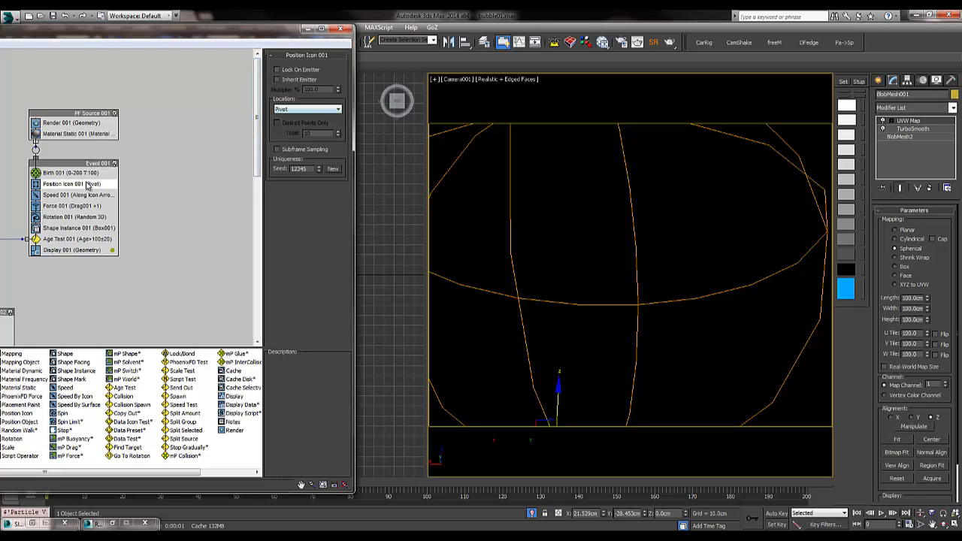
click(307, 110)
click(300, 143)
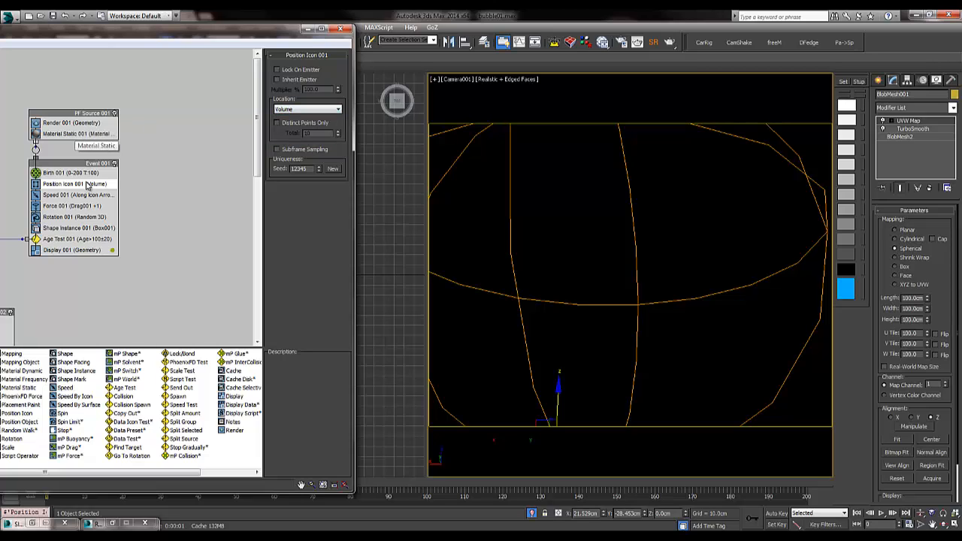
Append a Cache Disk operator to the PF Source 001 event, after its Material Static operator.
right_click(75, 134)
mouse_move(102, 151)
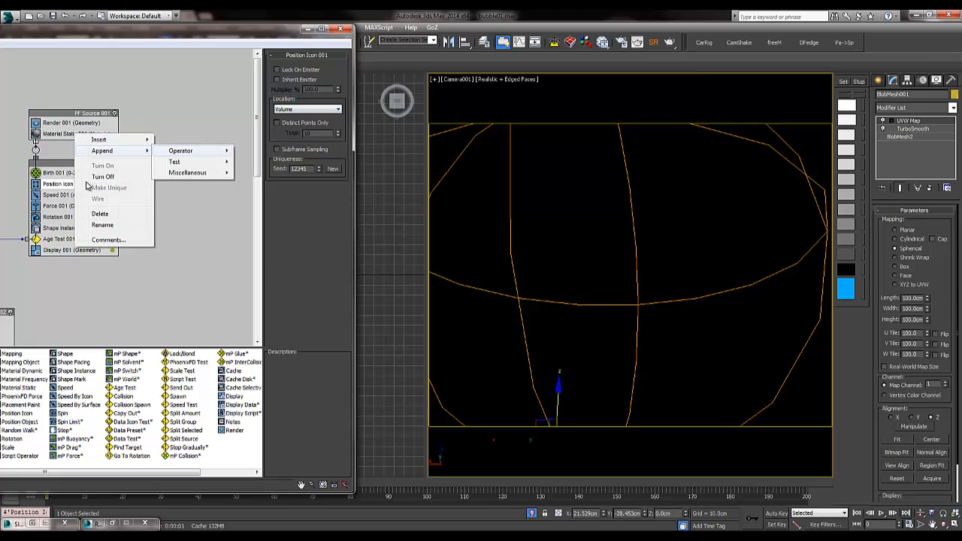
mouse_move(187, 172)
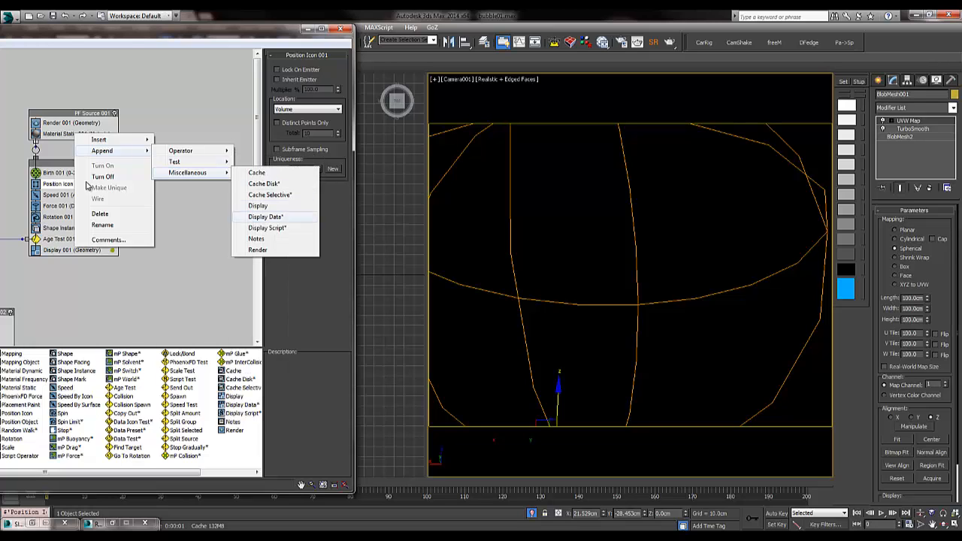
click(263, 183)
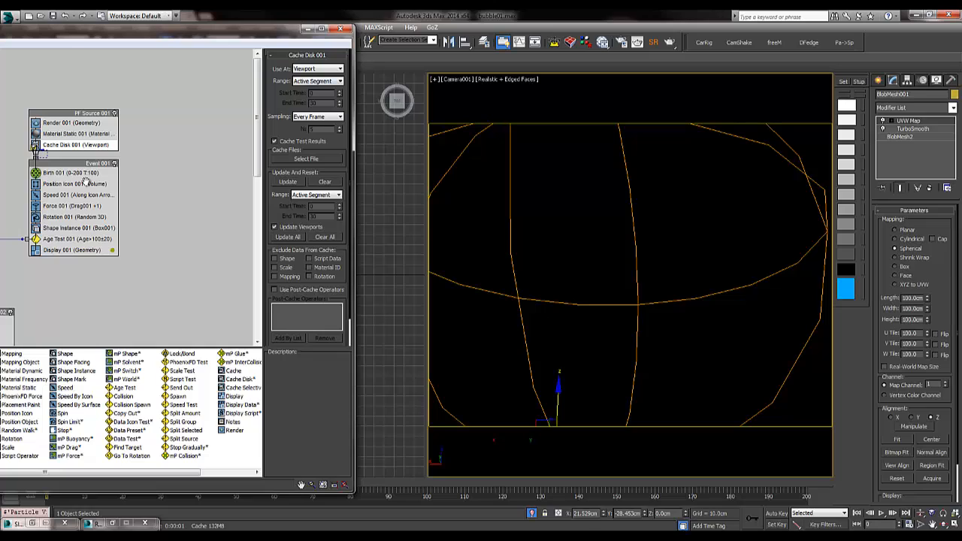
Set Cache Disk 001 for Viewport/Render use, and generate its particle cache into a file named bubble in the scenes folder.
click(317, 69)
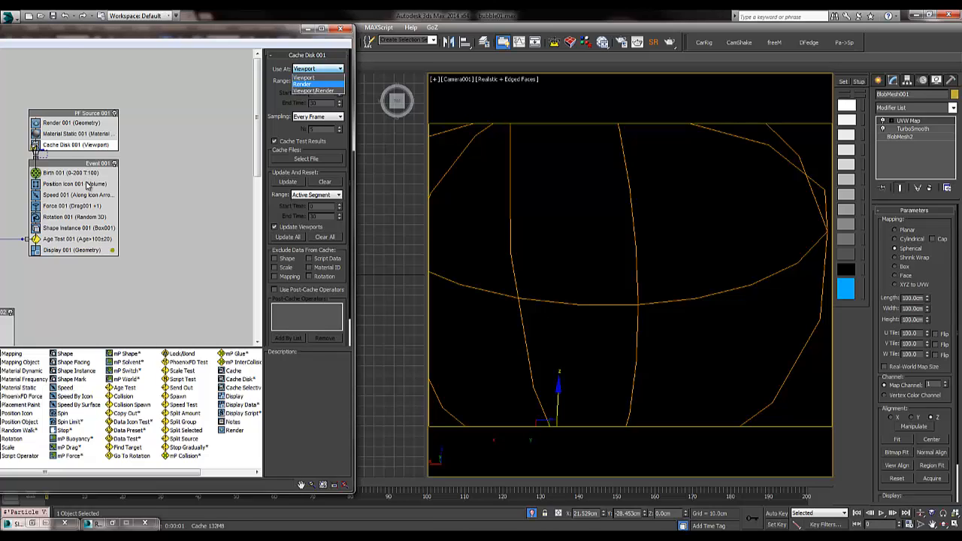
click(314, 90)
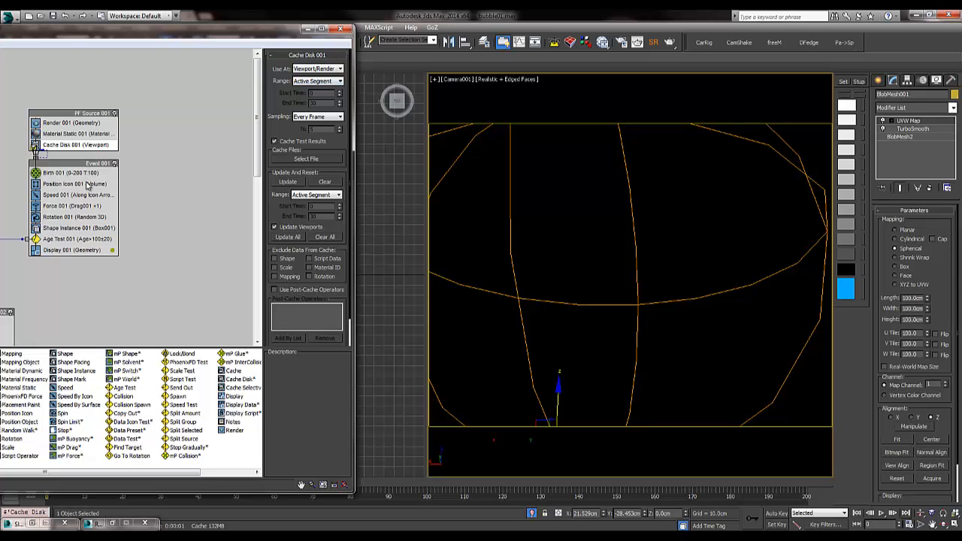
click(306, 158)
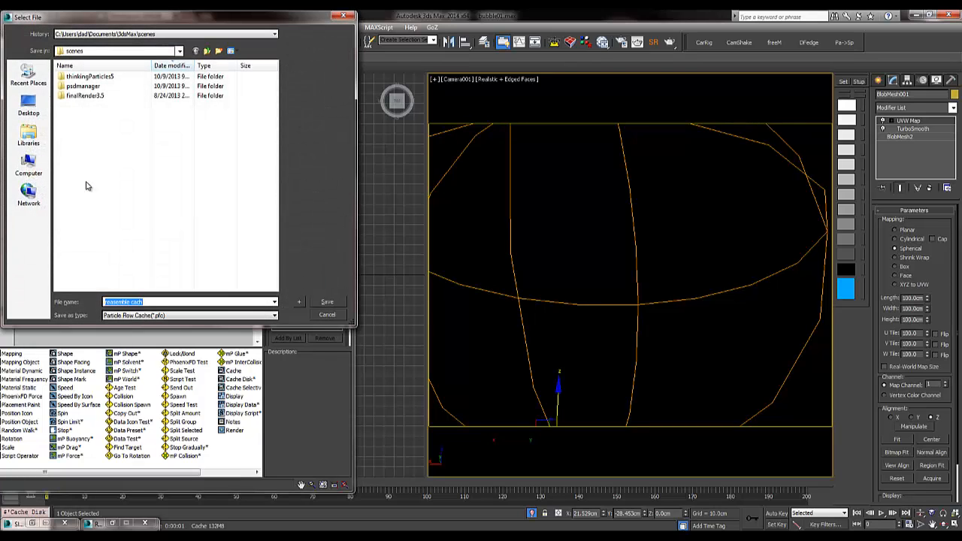
text(bubbl)
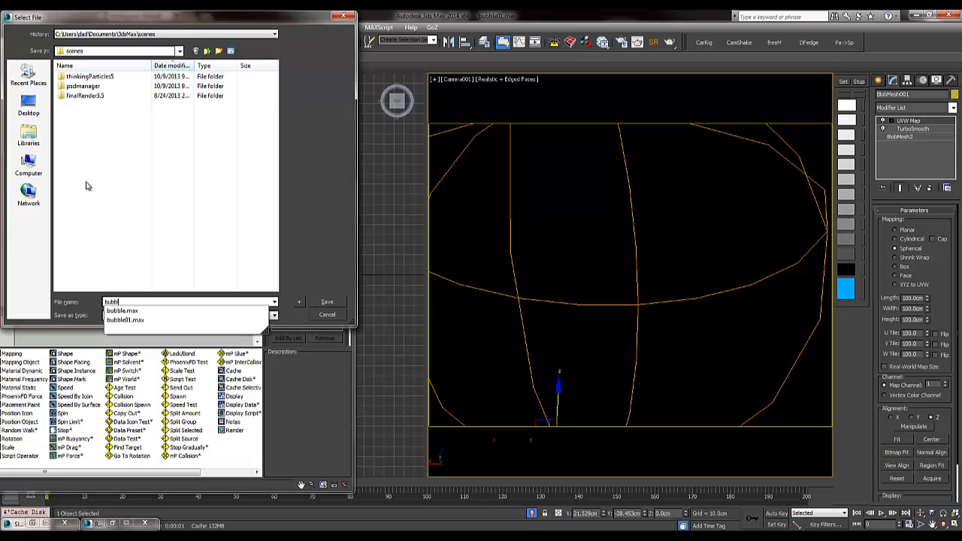
text(e)
key(Return)
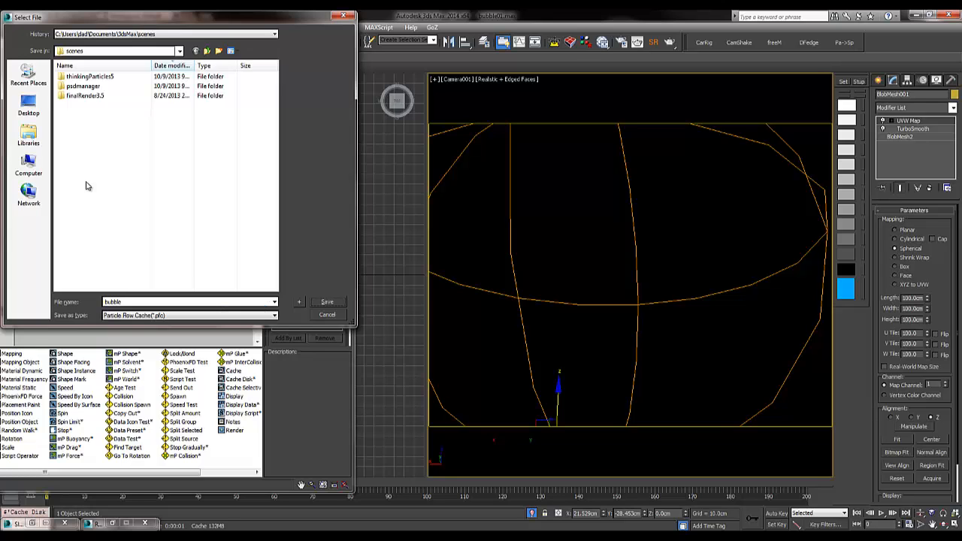
key(Return)
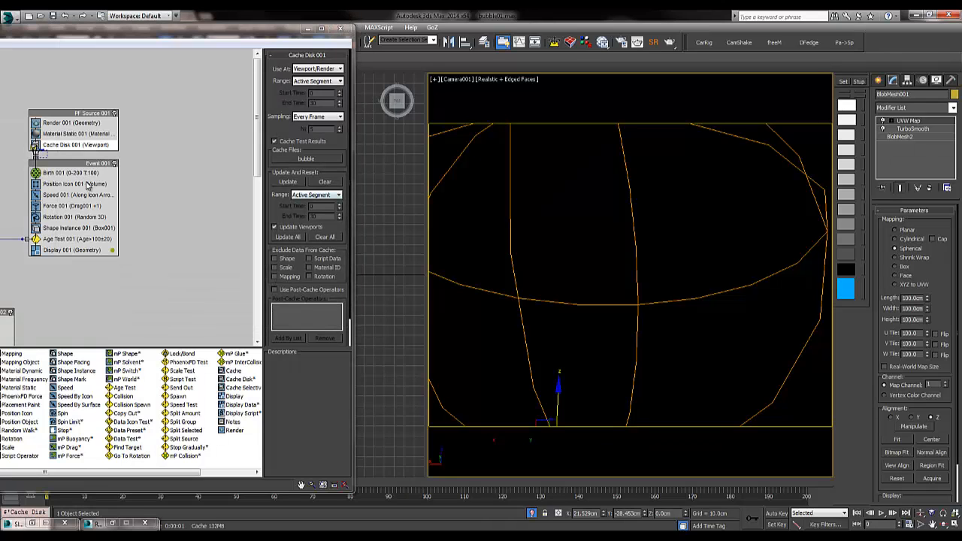
click(288, 182)
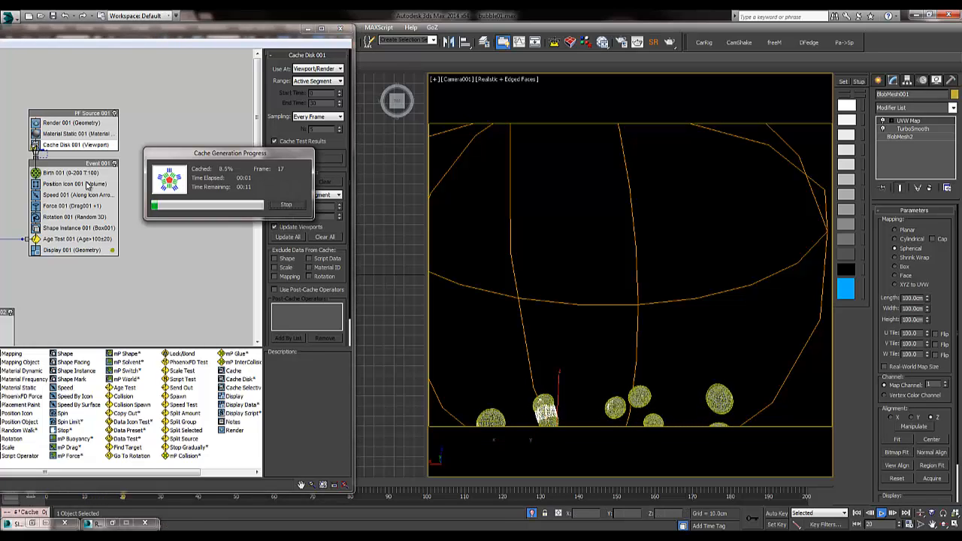
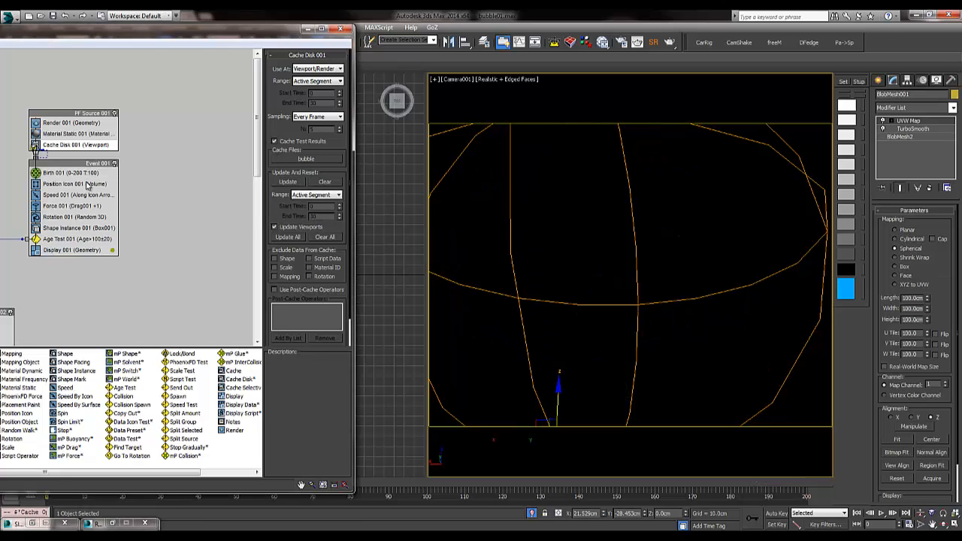
Play the cached bubble animation to frame 61 and test-render the camera view there.
key(/)
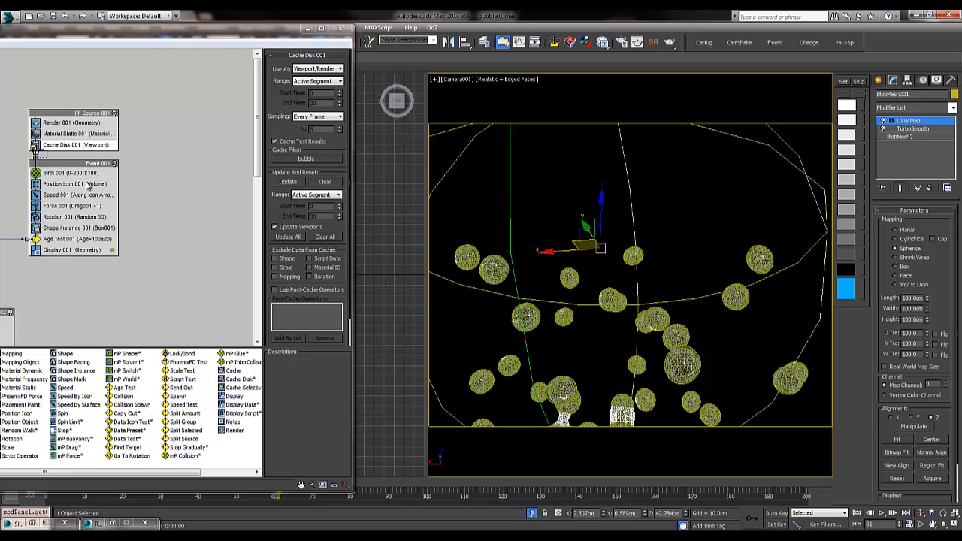
key(shift+q)
key(Return)
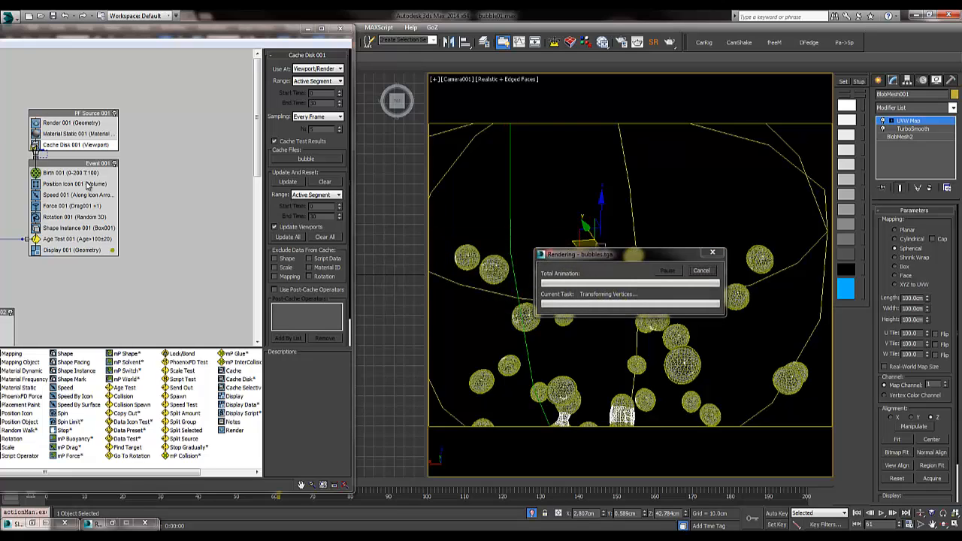